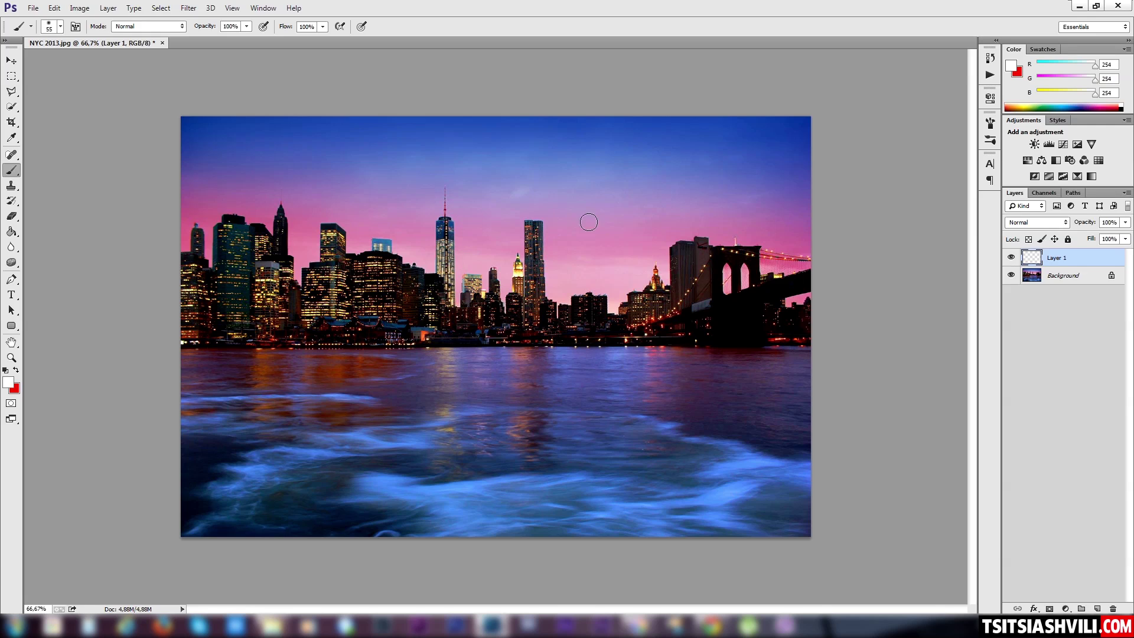
Choose the website-text watermark brush preset labelled 1709 and set its size to 332 px
right_click(523, 183)
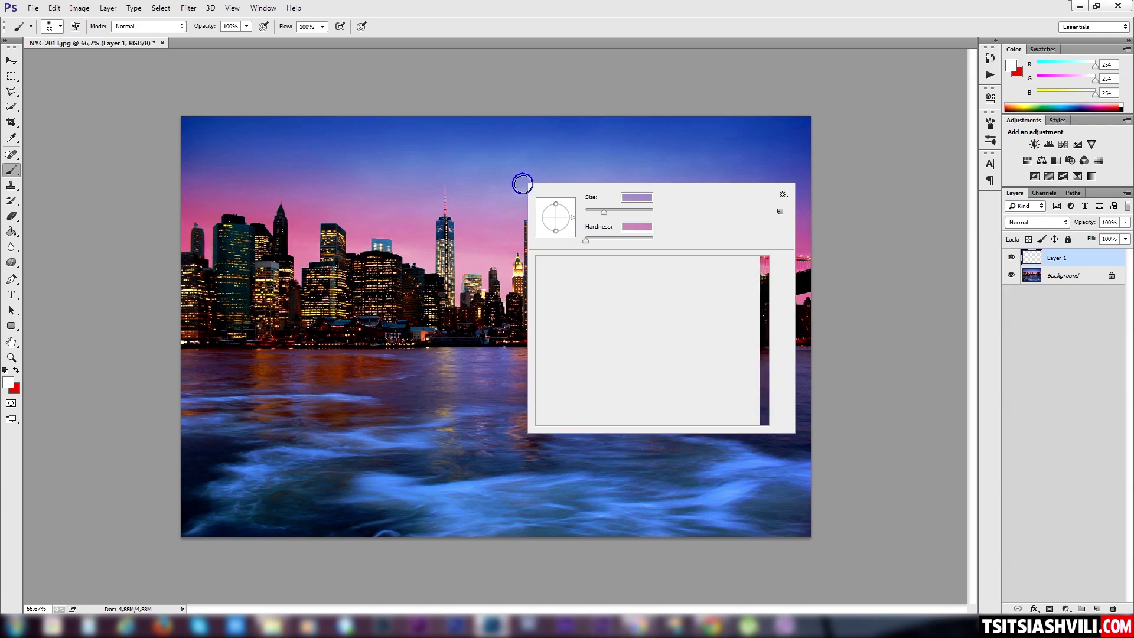
left_click_drag(766, 278, 764, 410)
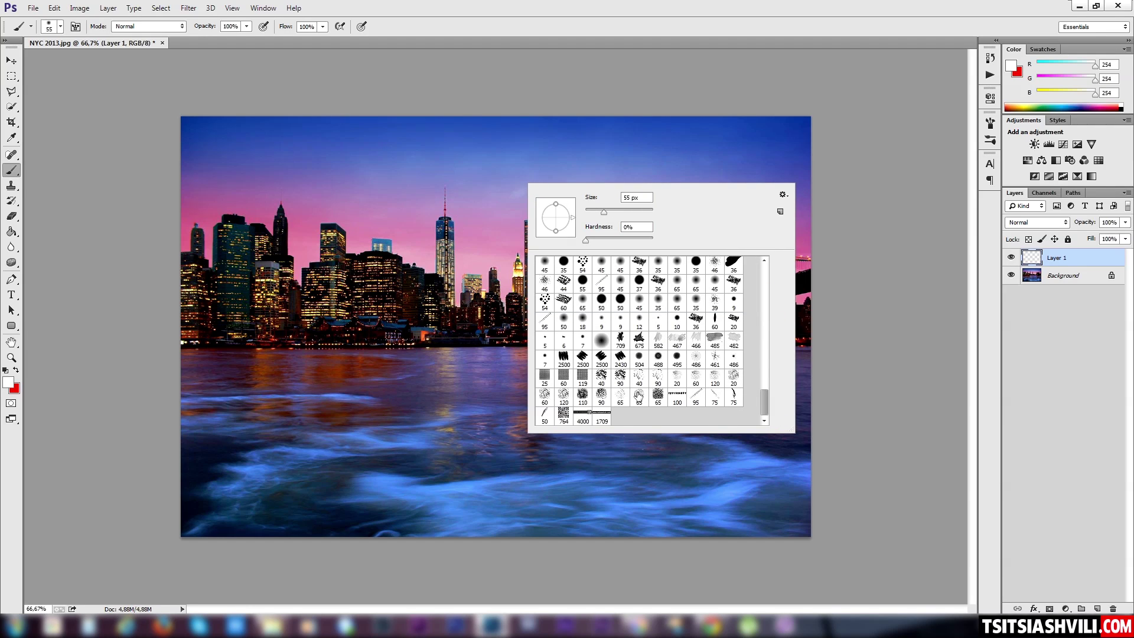
left_click(603, 420)
left_click(582, 417)
left_click(600, 415)
left_click(613, 60)
right_click(557, 237)
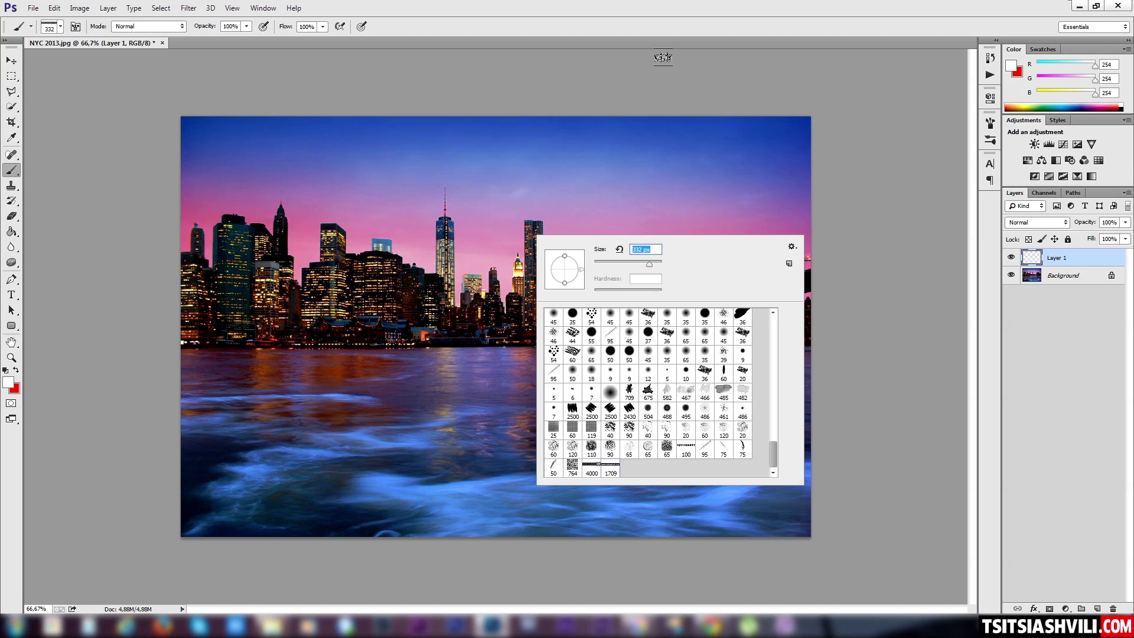
left_click(663, 57)
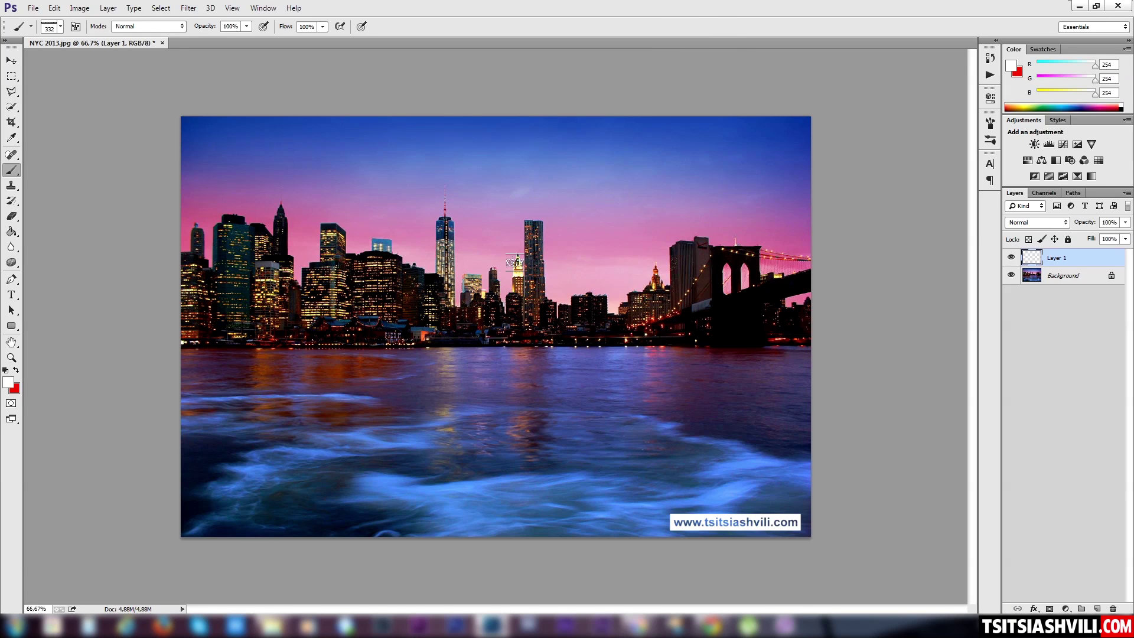
Stamp the white website watermark repeatedly across the whole photo on Layer 1, and clear all the stamps from the layer
left_click(504, 243)
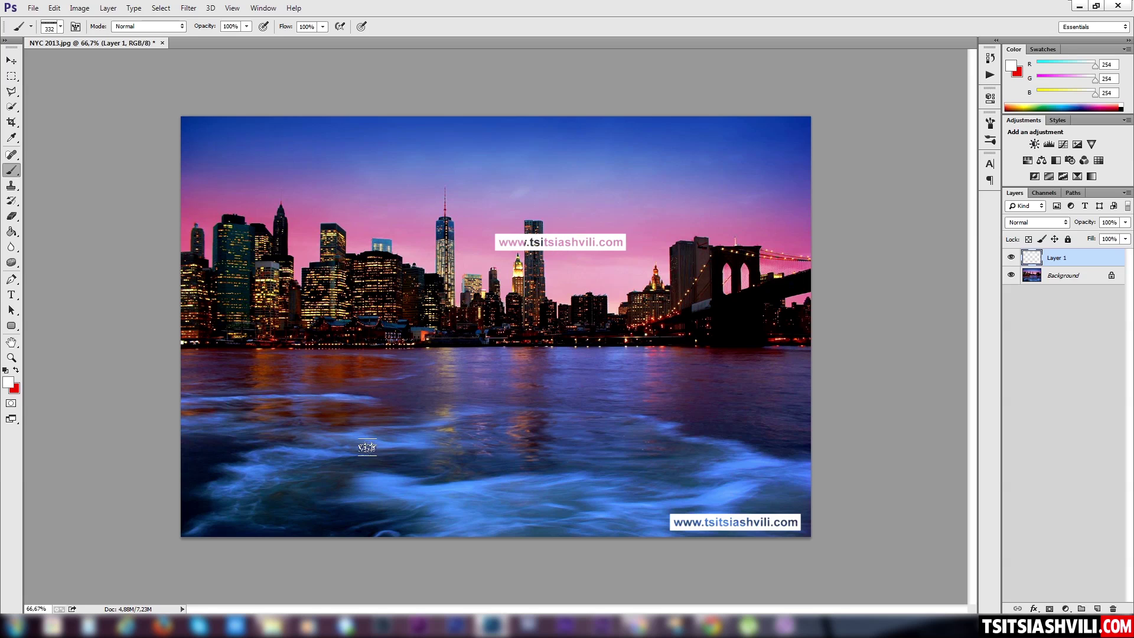
left_click(356, 446)
left_click(270, 258)
left_click(616, 397)
left_click(721, 232)
left_click(708, 143)
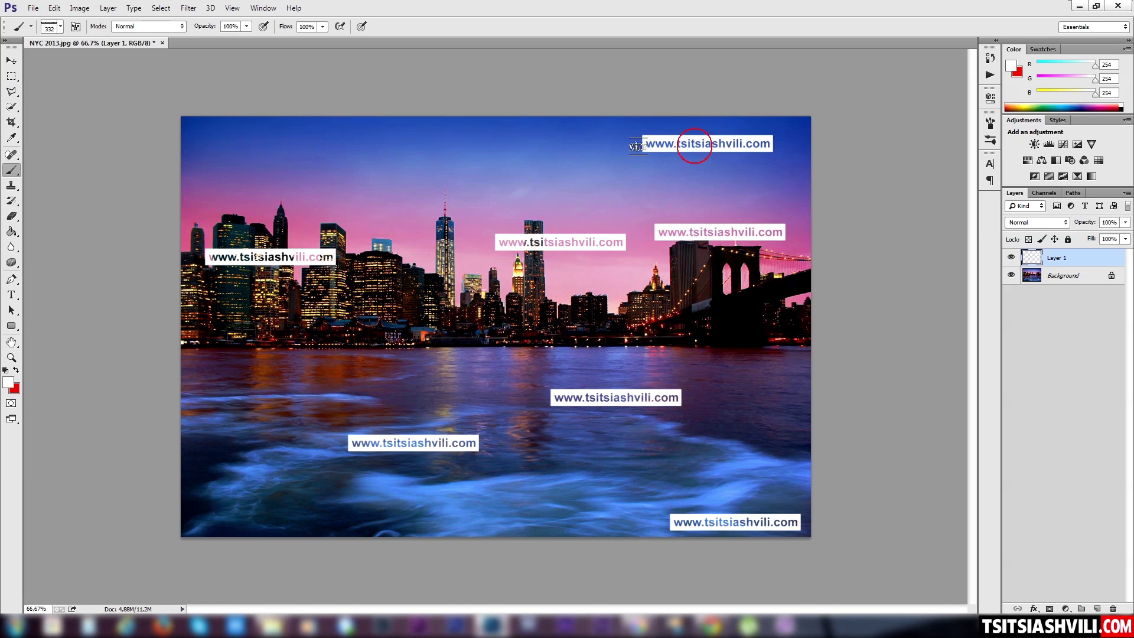
left_click(475, 150)
left_click(480, 353)
left_click(668, 311)
left_click(677, 438)
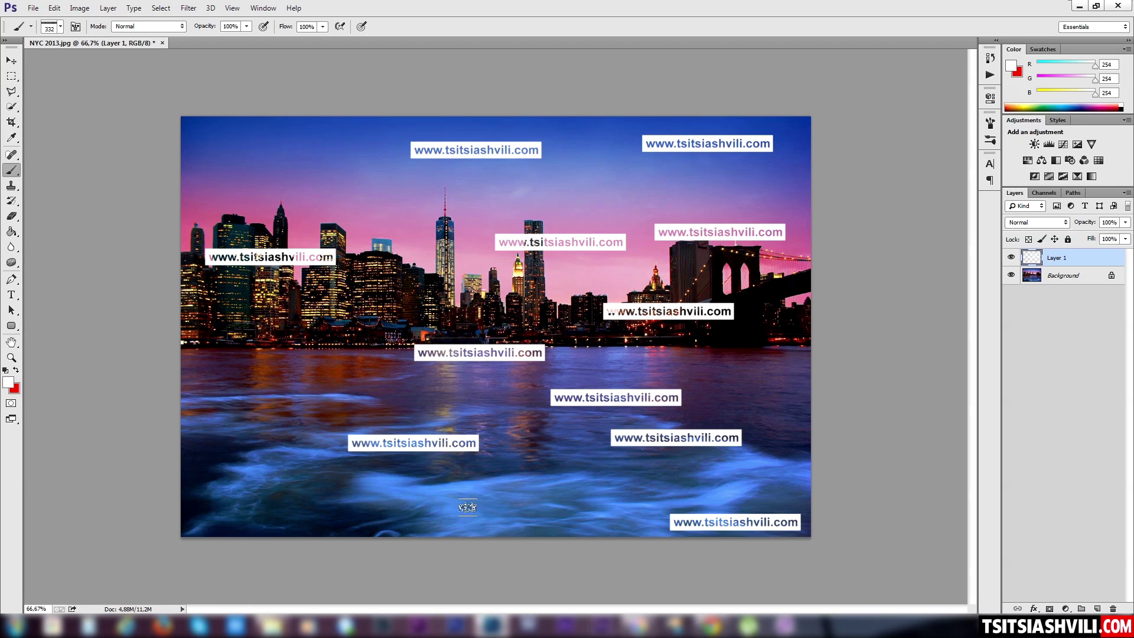
left_click(524, 507)
left_click(275, 478)
left_click(287, 352)
left_click(436, 269)
left_click(321, 164)
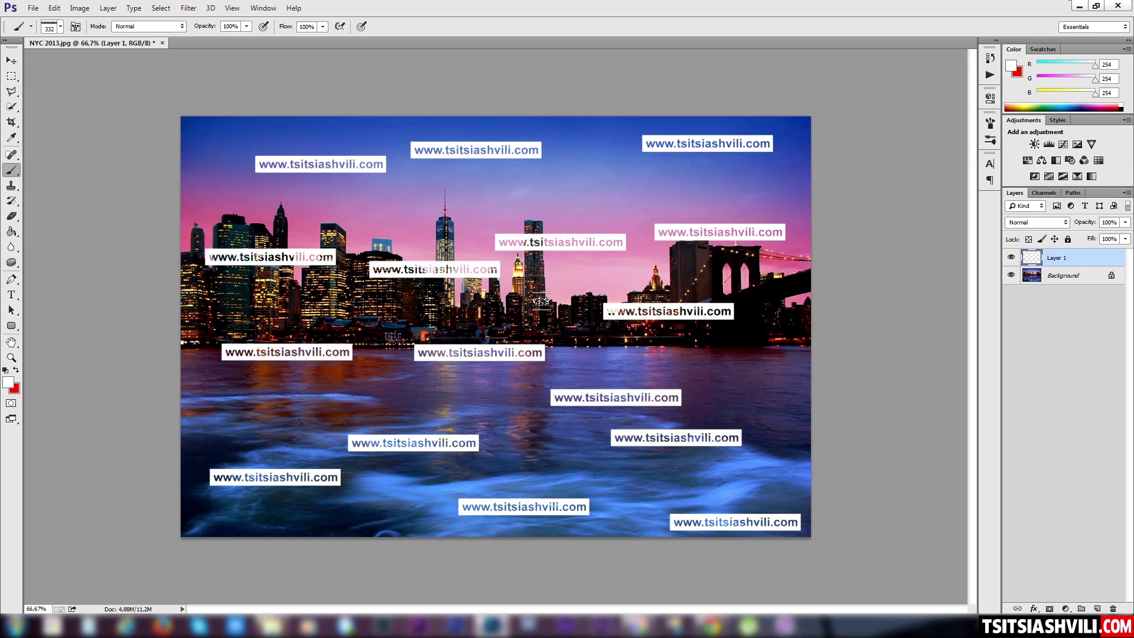
left_click(624, 355)
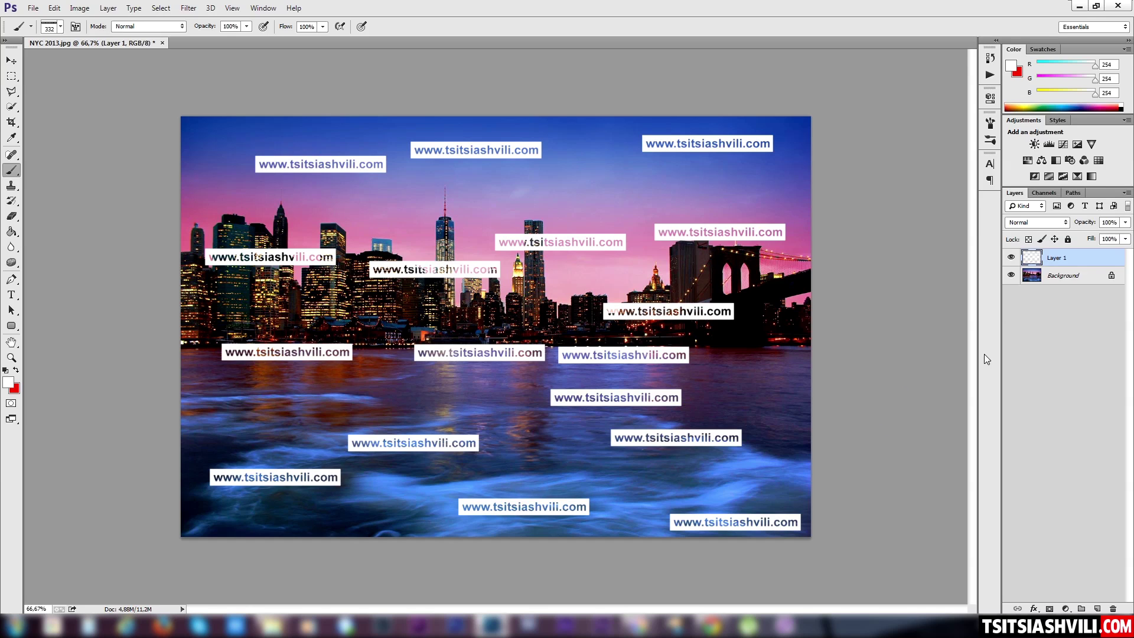
key("ctrl+a")
key("Delete")
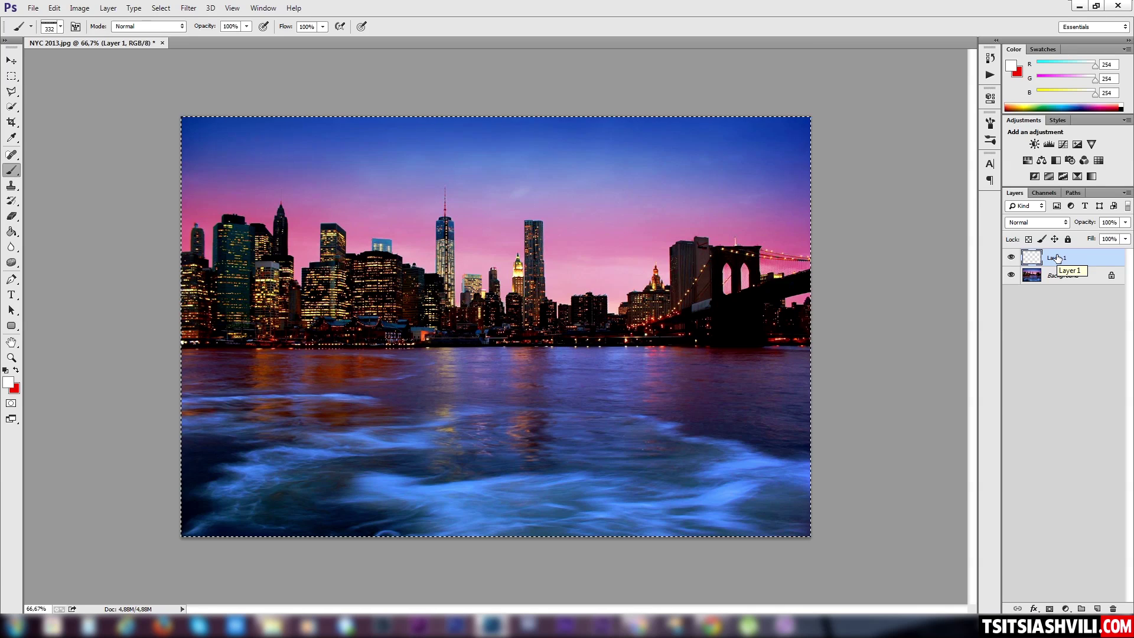
Try the 764 px QR-code brush preset with one stamp over the skyline, undo it and remove the canvas selection
right_click(467, 266)
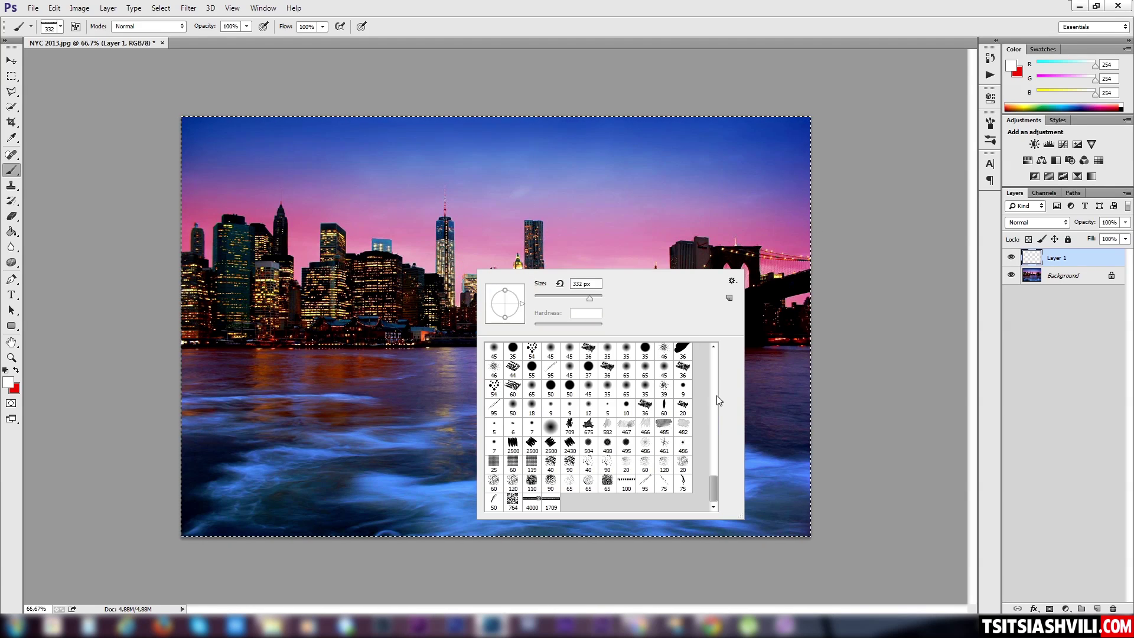
left_click(532, 502)
left_click(513, 501)
left_click(361, 327)
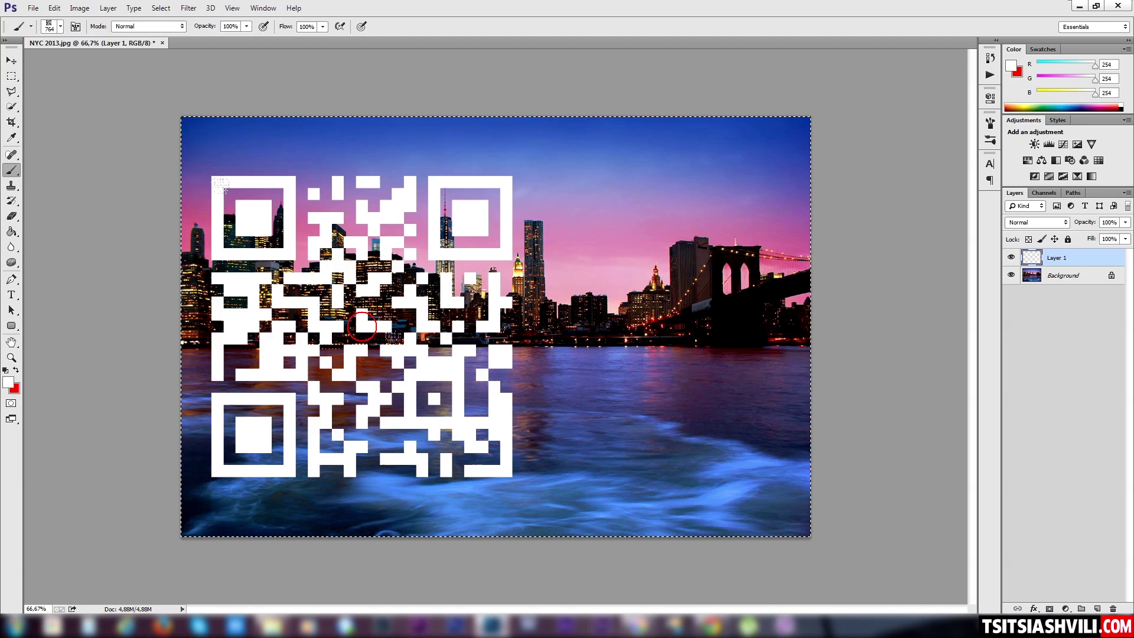
key("ctrl+z")
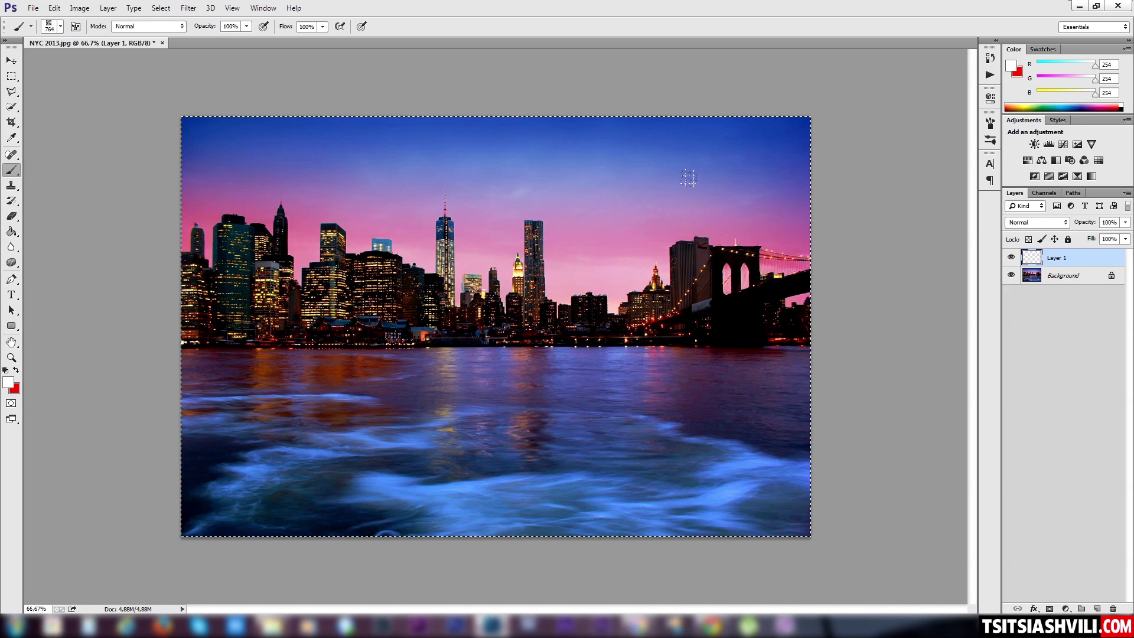
key("ctrl+d")
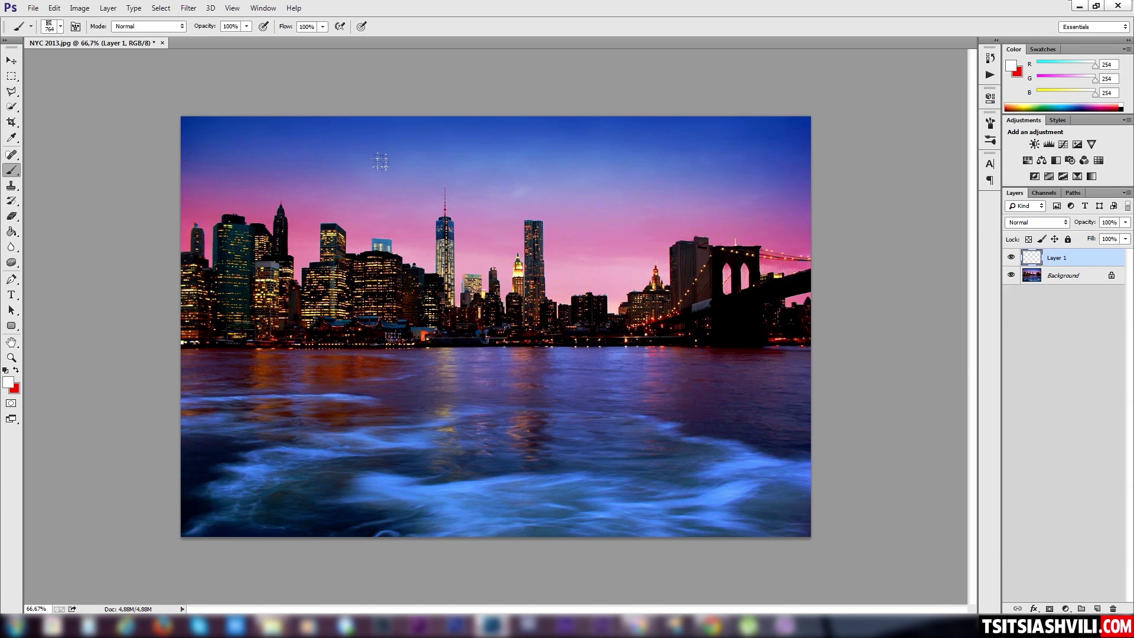
Activate the Brush tool and pick a soft round brush from the beginning of the preset list
left_click(12, 171)
right_click(534, 283)
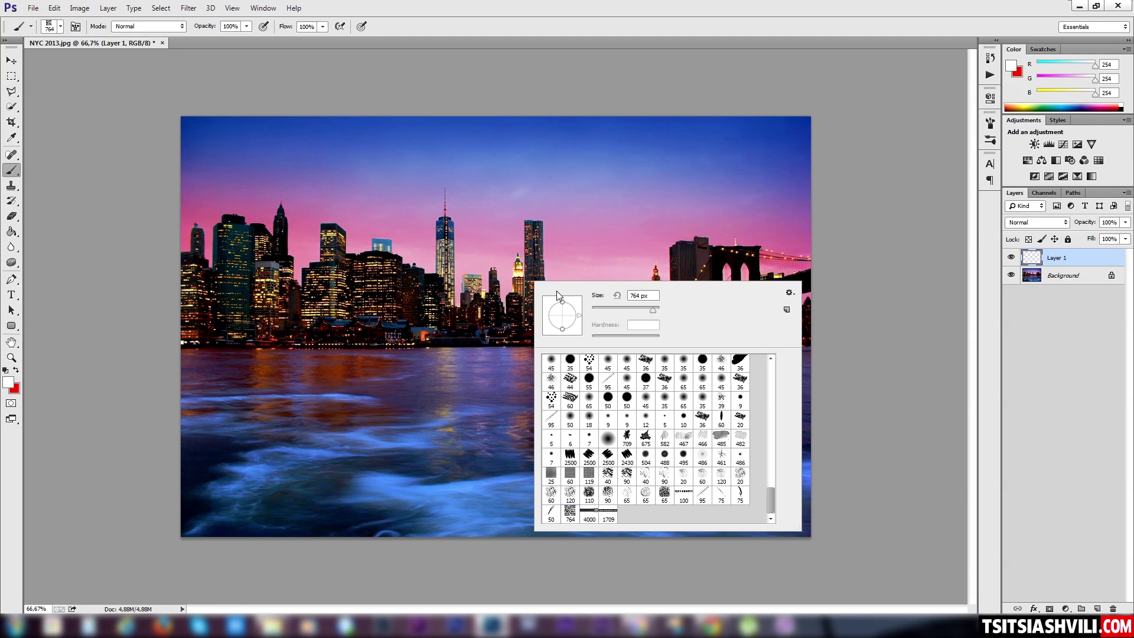
left_click(12, 171)
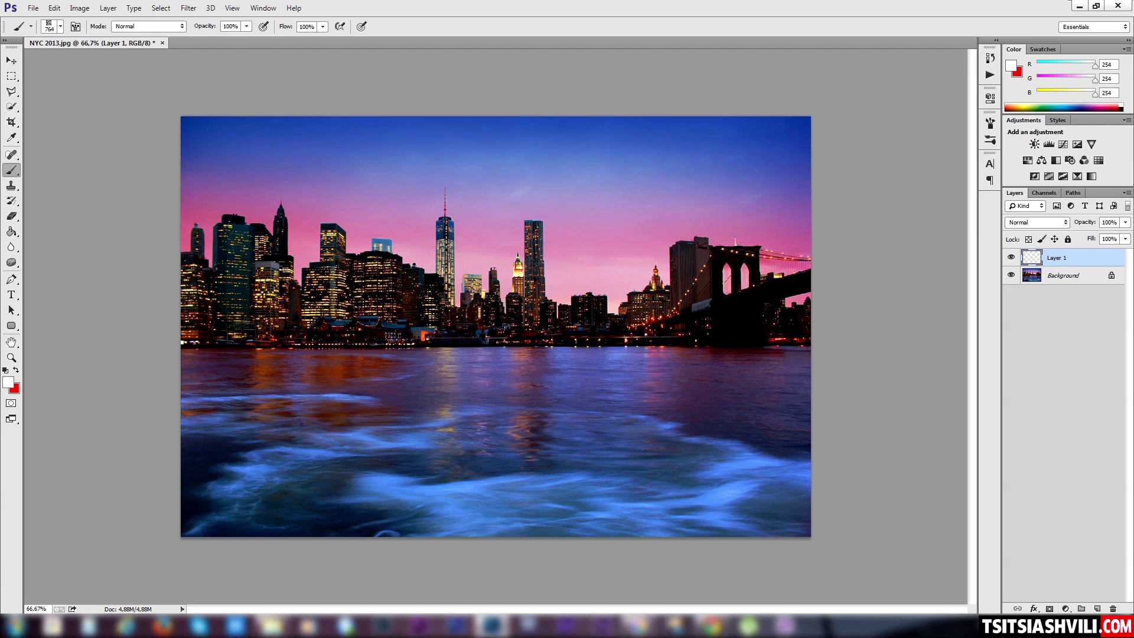
right_click(488, 271)
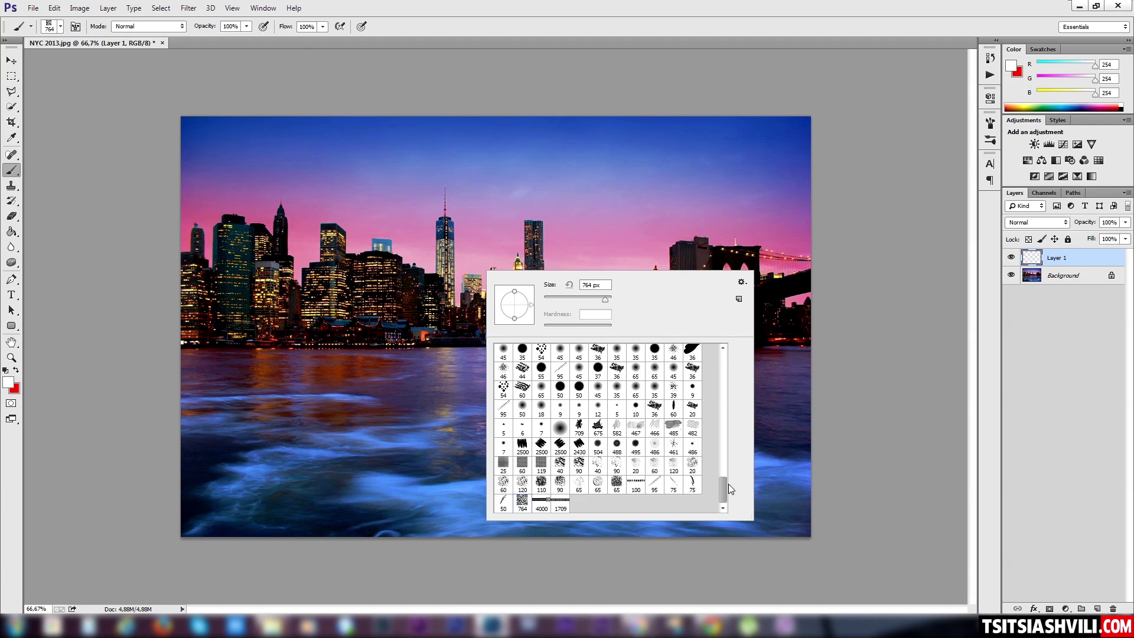
left_click_drag(725, 489, 718, 354)
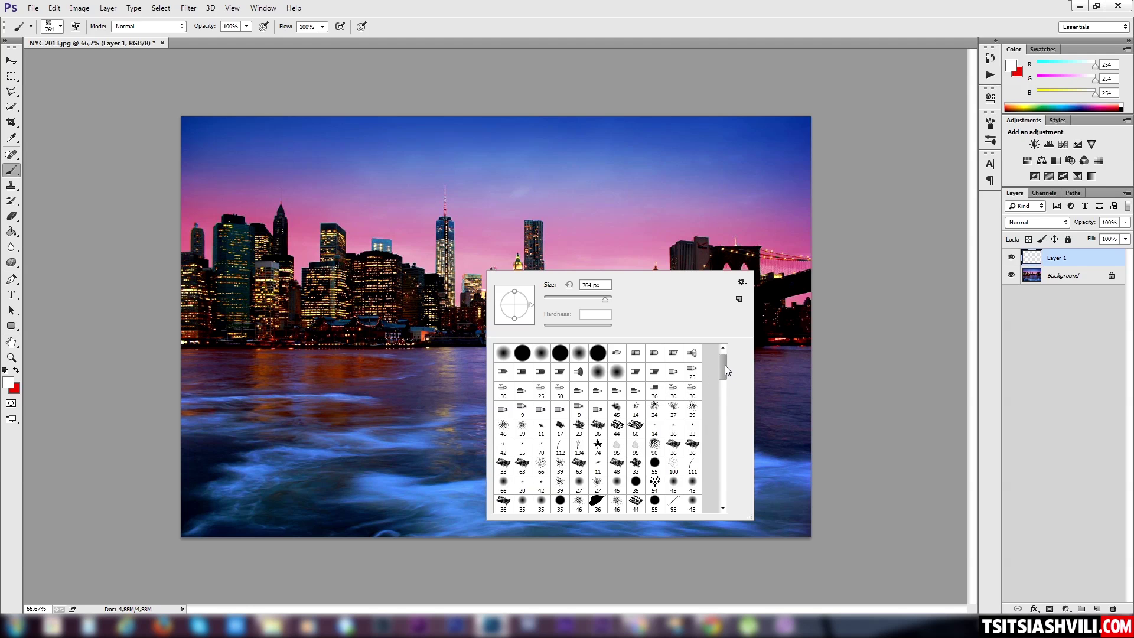
mouse_move(725, 365)
left_mouse_down()
mouse_move(725, 494)
mouse_move(725, 340)
left_mouse_up()
mouse_move(723, 370)
left_mouse_down()
mouse_move(727, 422)
mouse_move(722, 355)
left_mouse_up()
mouse_move(724, 370)
left_mouse_down()
mouse_move(718, 502)
mouse_move(726, 359)
left_mouse_up()
left_click(575, 348)
left_click(991, 437)
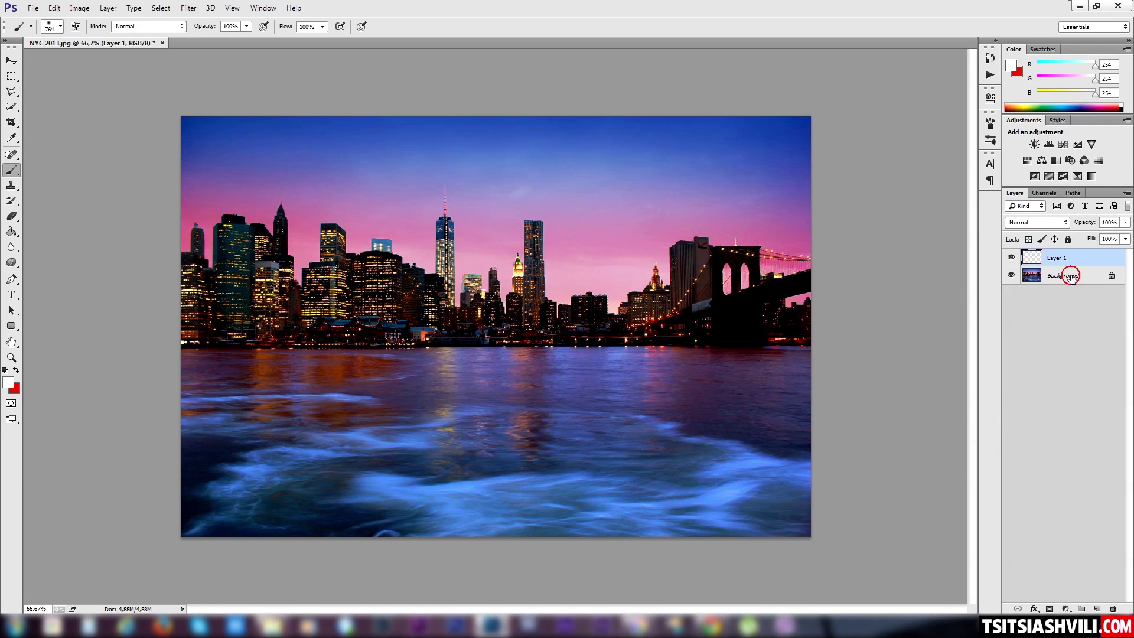
Delete the Background layer and fill the empty Layer 1 with white using the Paint Bucket
left_click(1075, 279)
left_click_drag(1075, 279, 1113, 608)
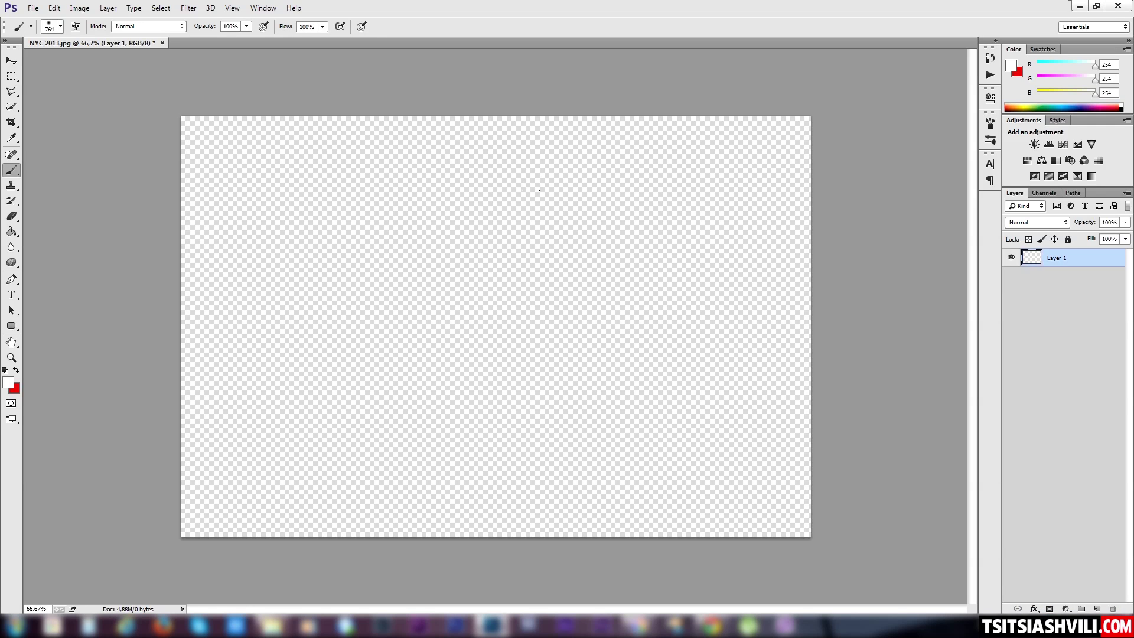
left_click(11, 232)
left_click(544, 261)
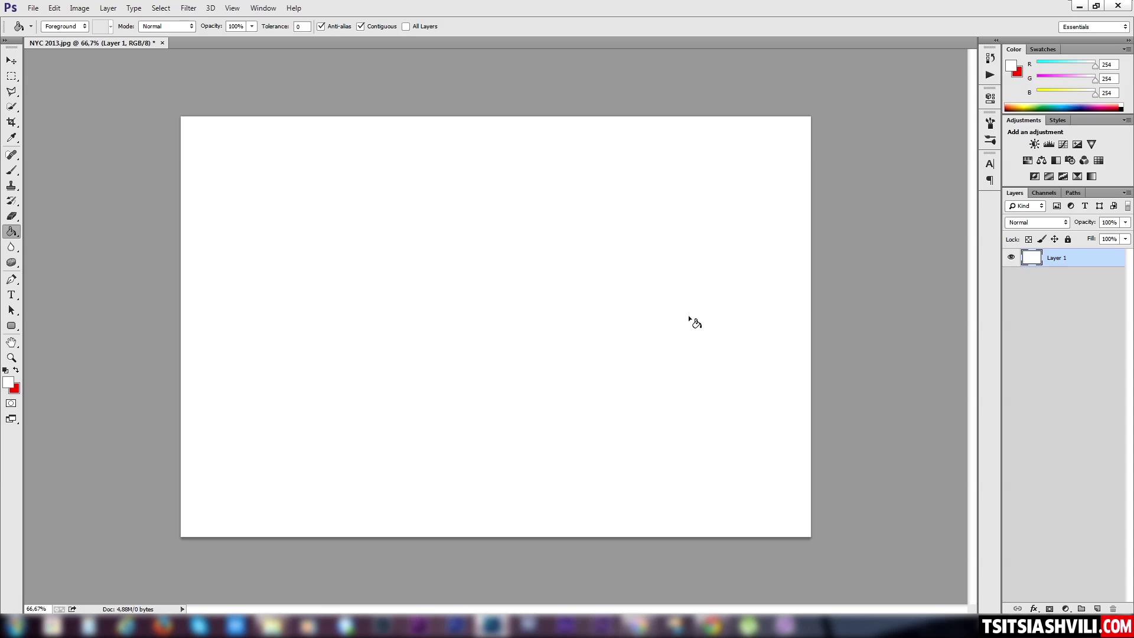
Activate the Brush tool and set the soft round brush size to 19 px
left_click(13, 170)
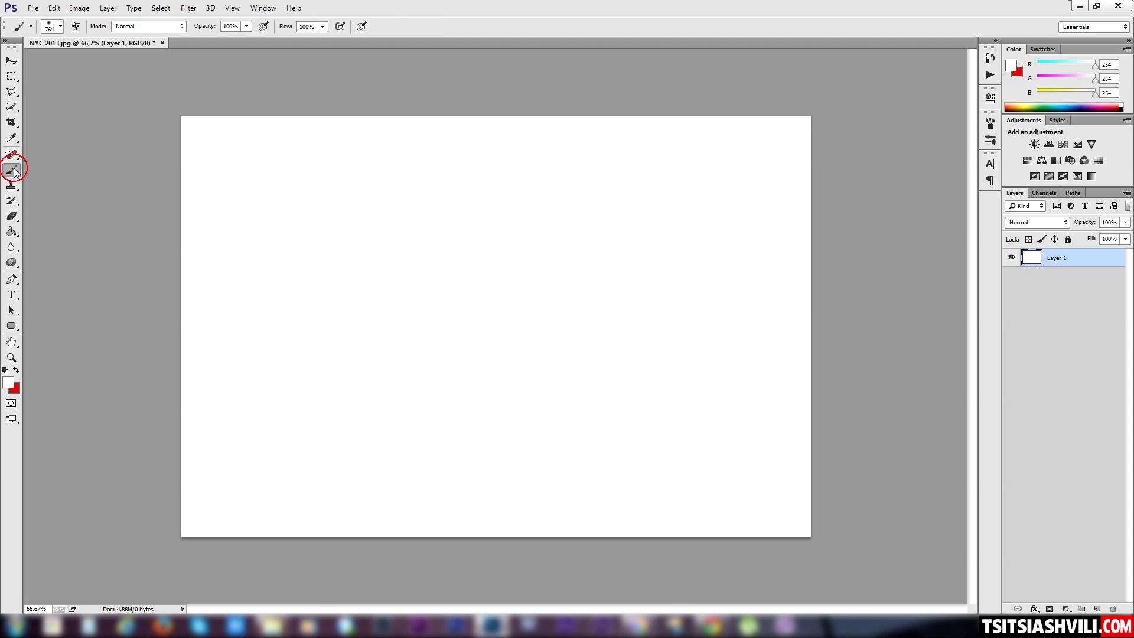
right_click(407, 223)
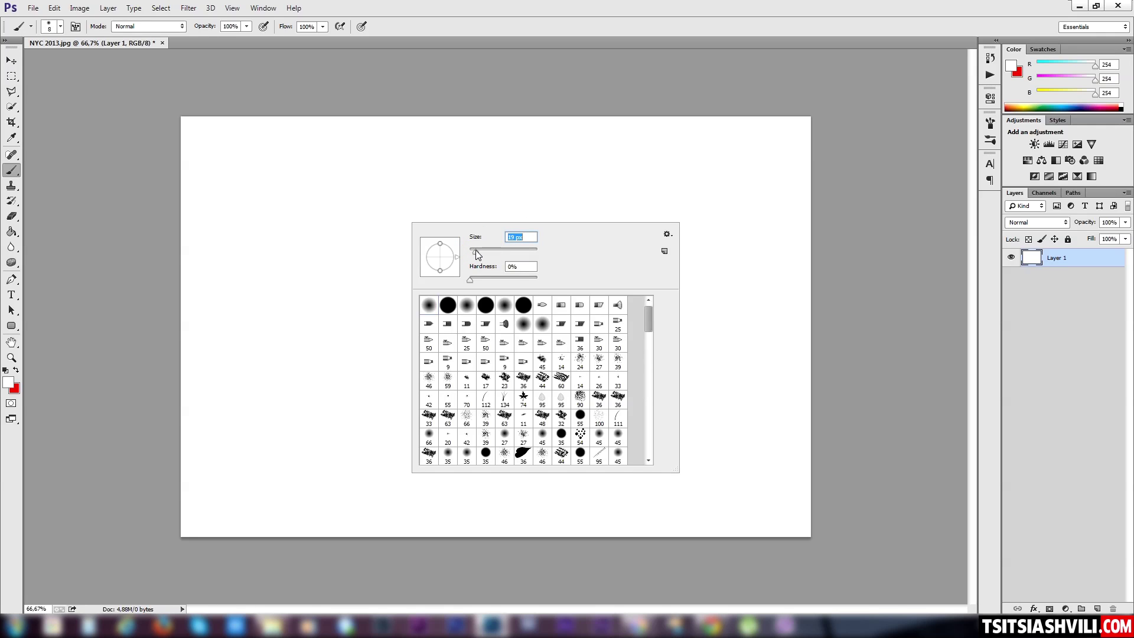
left_click_drag(474, 250, 477, 251)
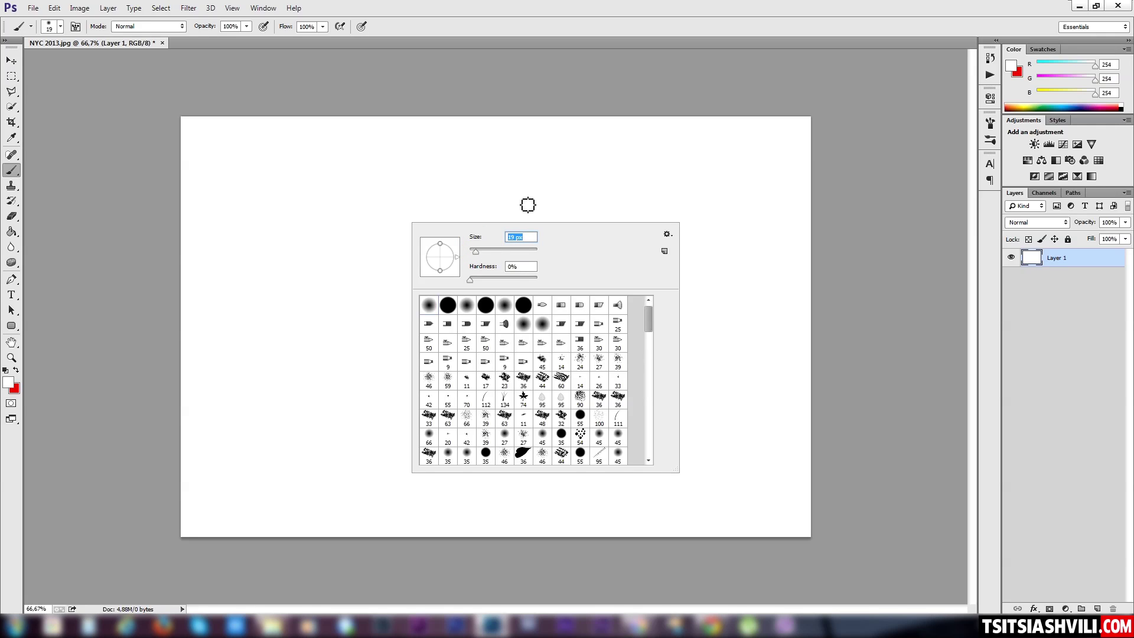
left_click(717, 72)
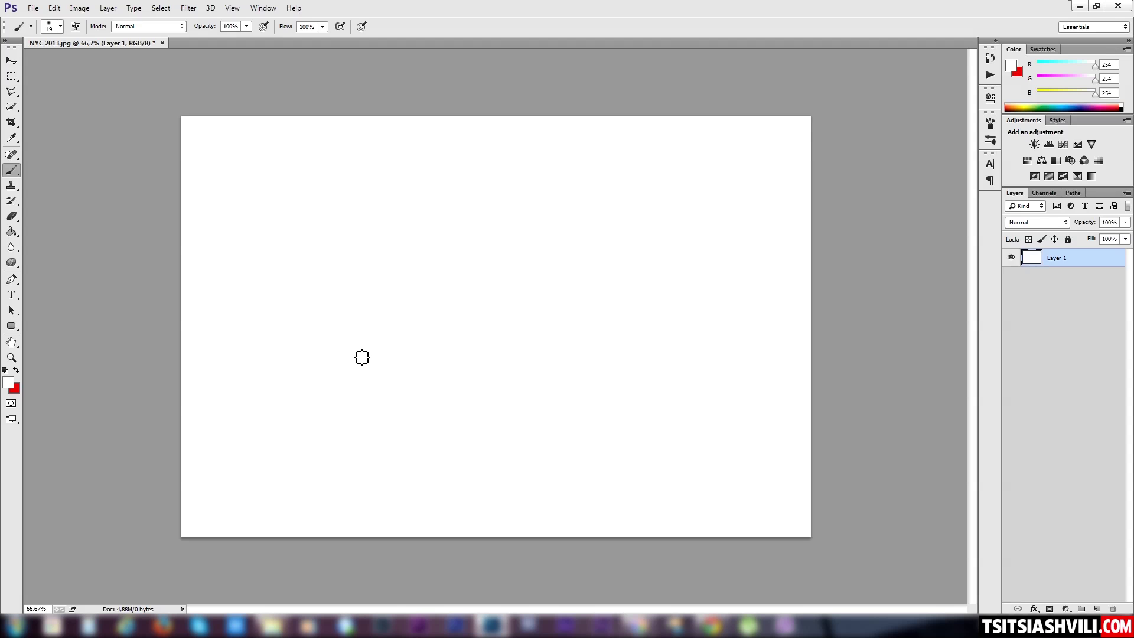
Swap the foreground and background colours, set the foreground colour to black and return to the Brush tool
left_click(16, 370)
left_click(9, 383)
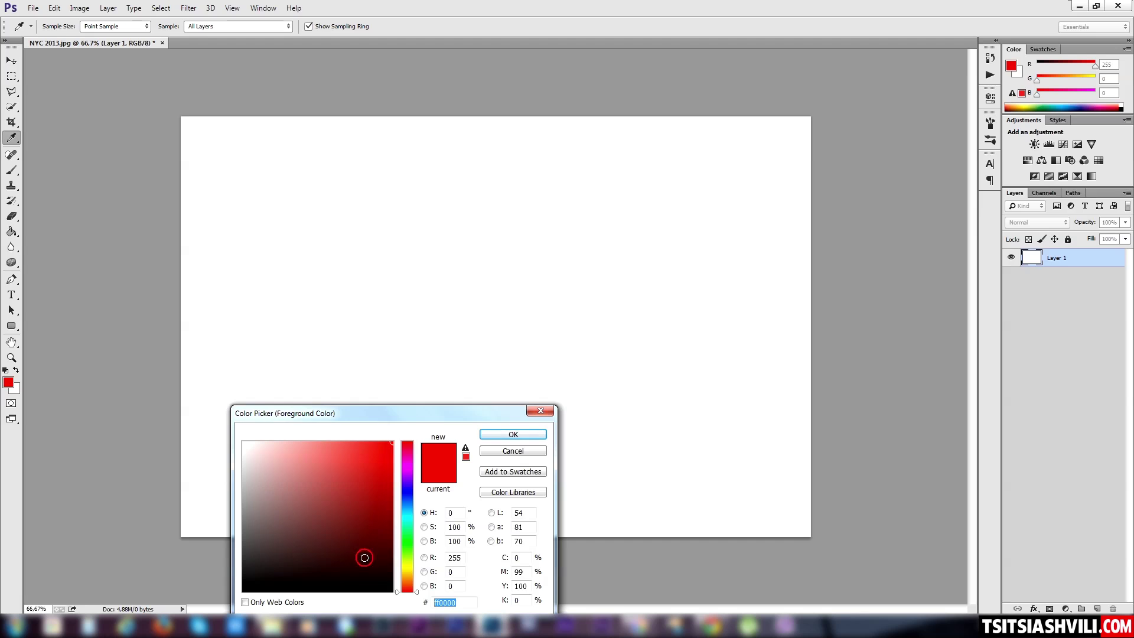
left_click_drag(364, 557, 396, 593)
left_click(513, 434)
key("b")
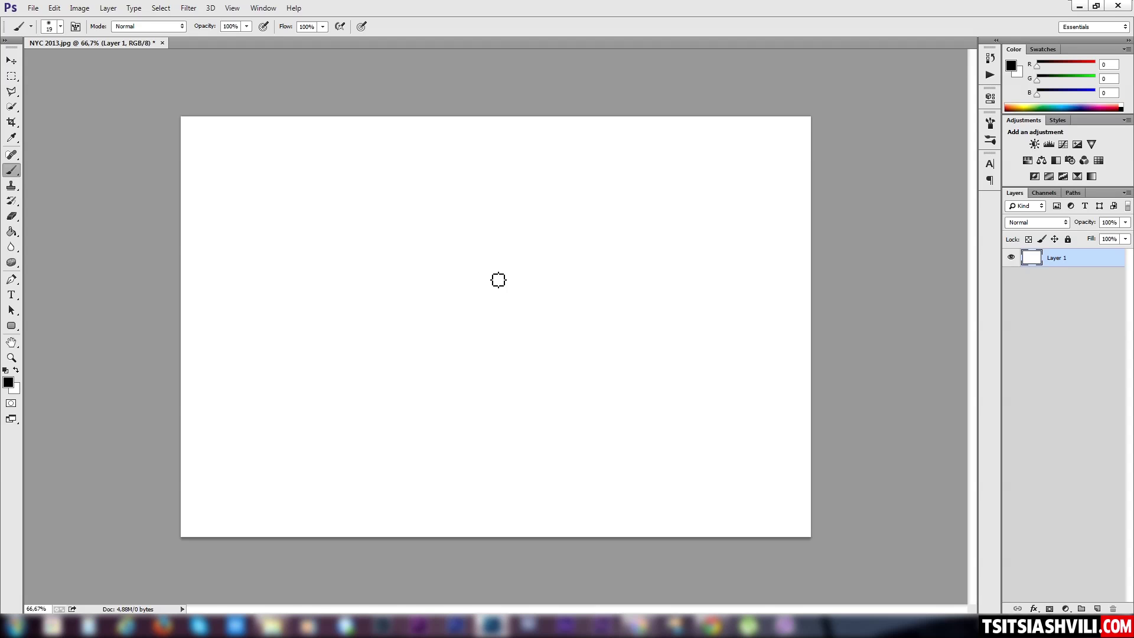
Try a large freehand heart outline on the white canvas, and revert the document to its Paint Bucket history state
mouse_move(509, 262)
left_mouse_down()
mouse_move(392, 252)
mouse_move(585, 410)
left_mouse_up()
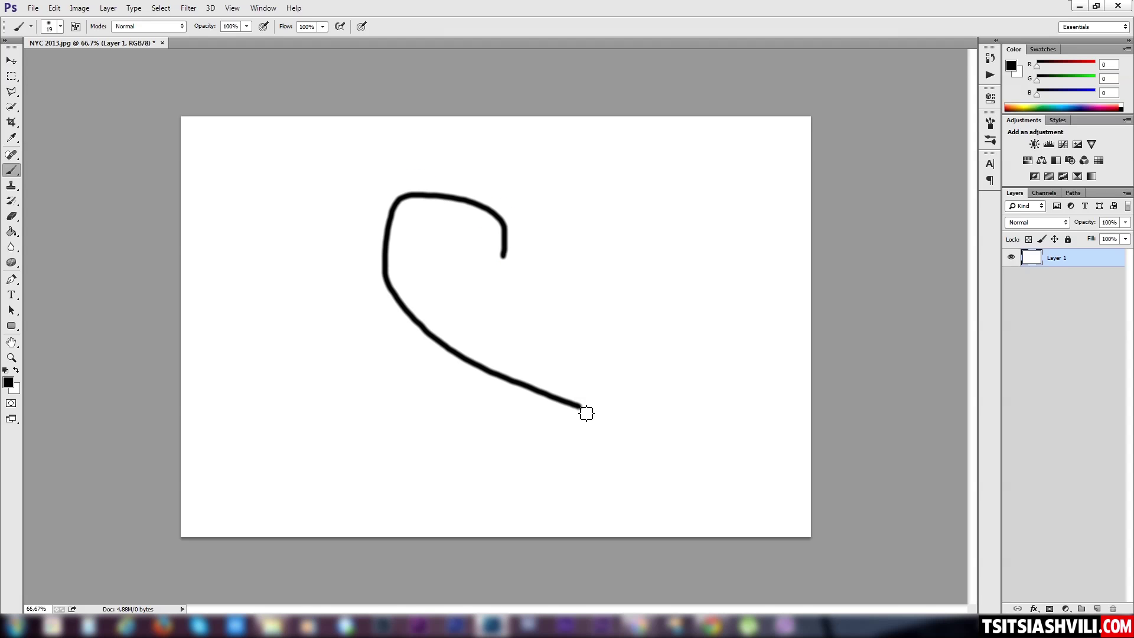
key("ctrl+z")
mouse_move(522, 276)
left_mouse_down()
mouse_move(469, 223)
mouse_move(411, 299)
mouse_move(533, 438)
mouse_move(543, 470)
left_mouse_up()
mouse_move(524, 276)
left_mouse_down()
mouse_move(547, 220)
mouse_move(641, 232)
mouse_move(656, 368)
mouse_move(547, 472)
left_mouse_up()
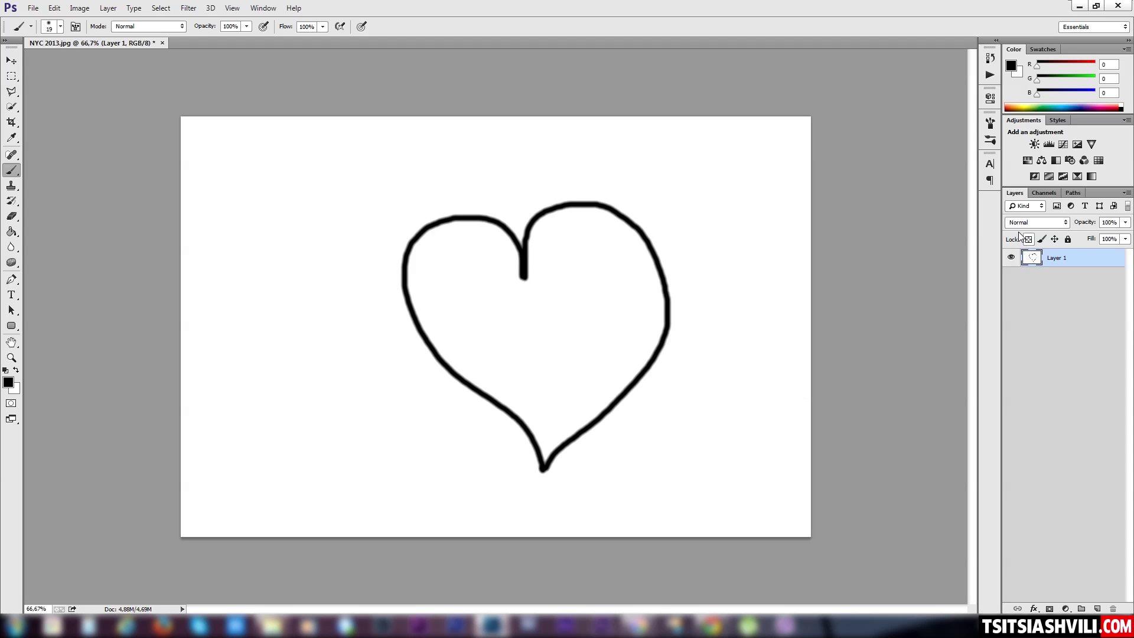
left_click(990, 59)
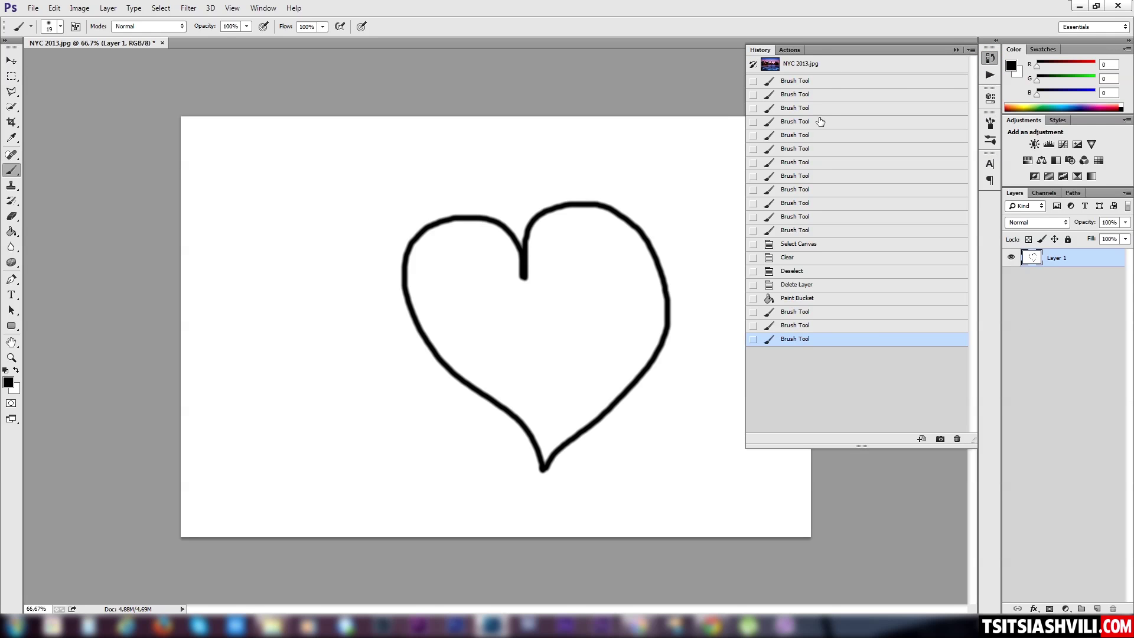
left_click(817, 286)
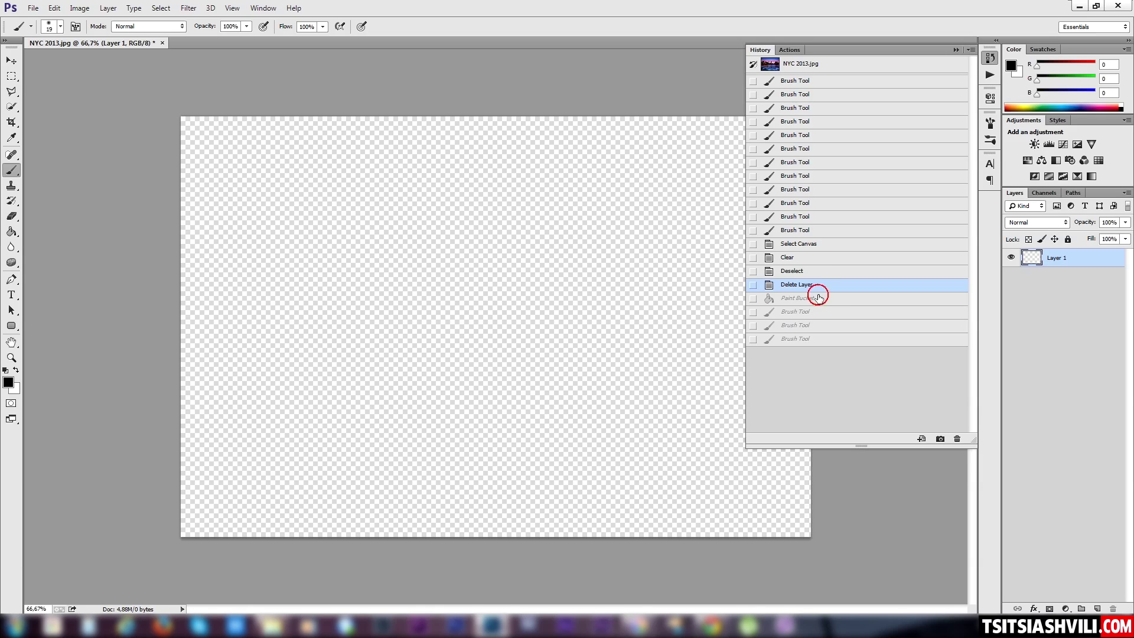
left_click(818, 298)
Draw a smaller black heart outline freehand in the middle of the canvas and collapse the history
mouse_move(501, 233)
left_mouse_down()
mouse_move(484, 216)
mouse_move(455, 218)
mouse_move(433, 243)
mouse_move(436, 273)
mouse_move(507, 370)
left_mouse_up()
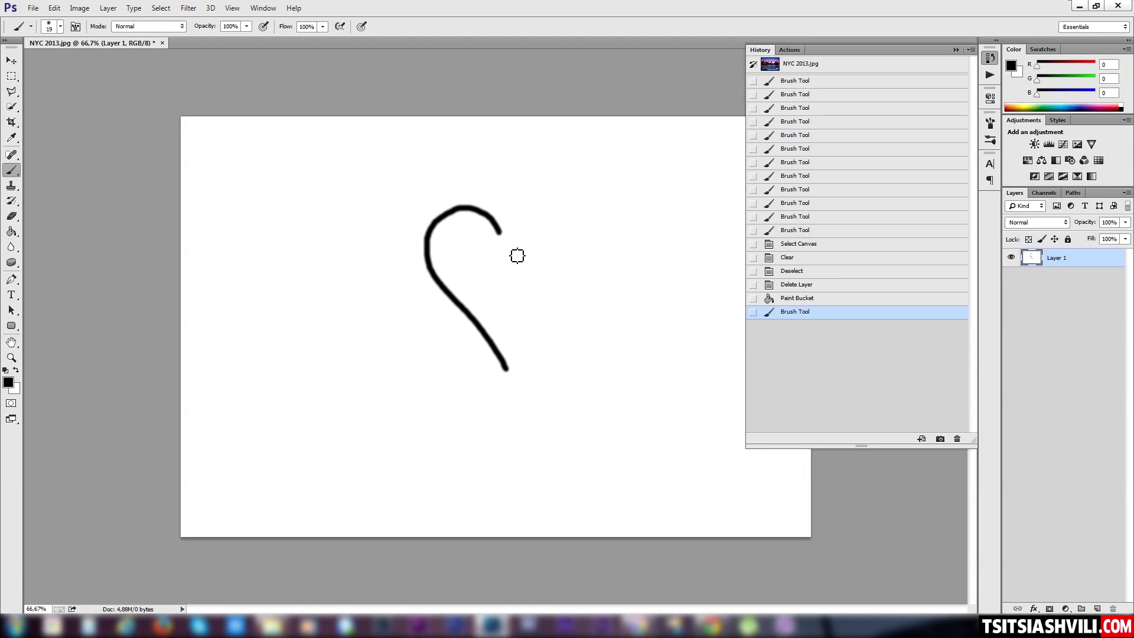
left_click_drag(501, 234, 519, 214)
mouse_move(561, 219)
left_mouse_down()
mouse_move(577, 247)
mouse_move(572, 294)
mouse_move(510, 372)
left_mouse_up()
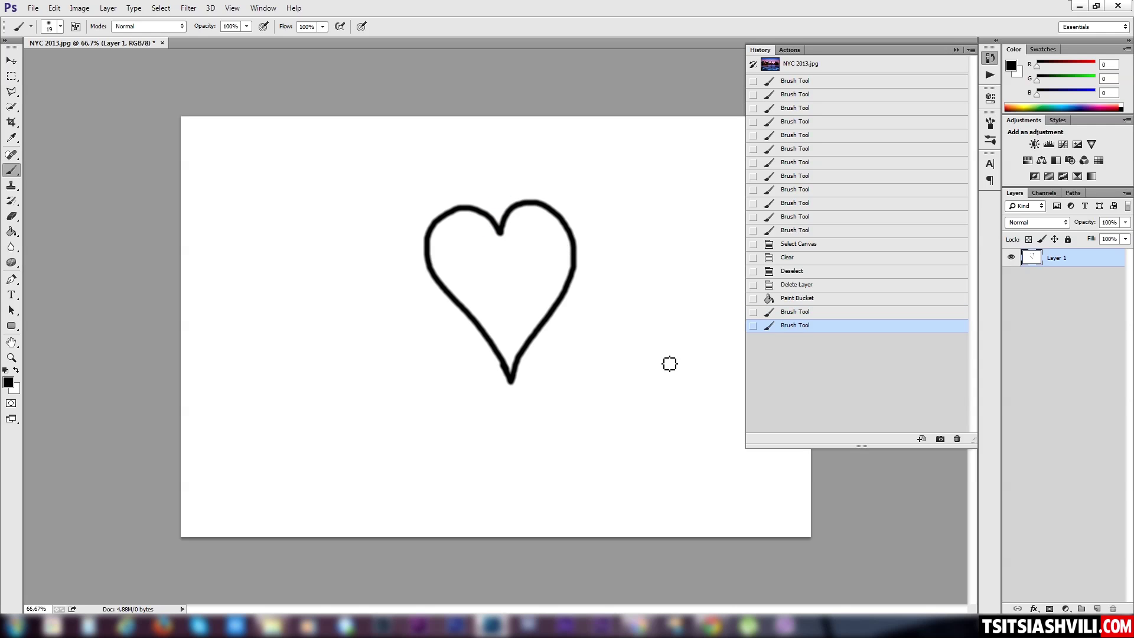
left_click(957, 49)
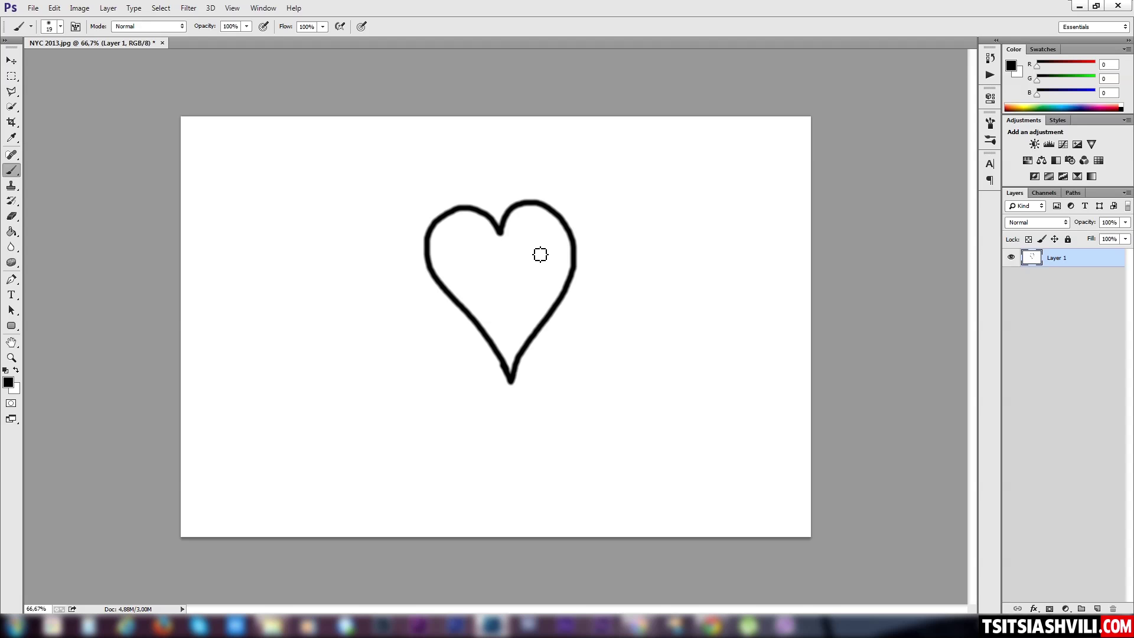
Define the black heart drawing as a brush preset named Heart
left_click(59, 7)
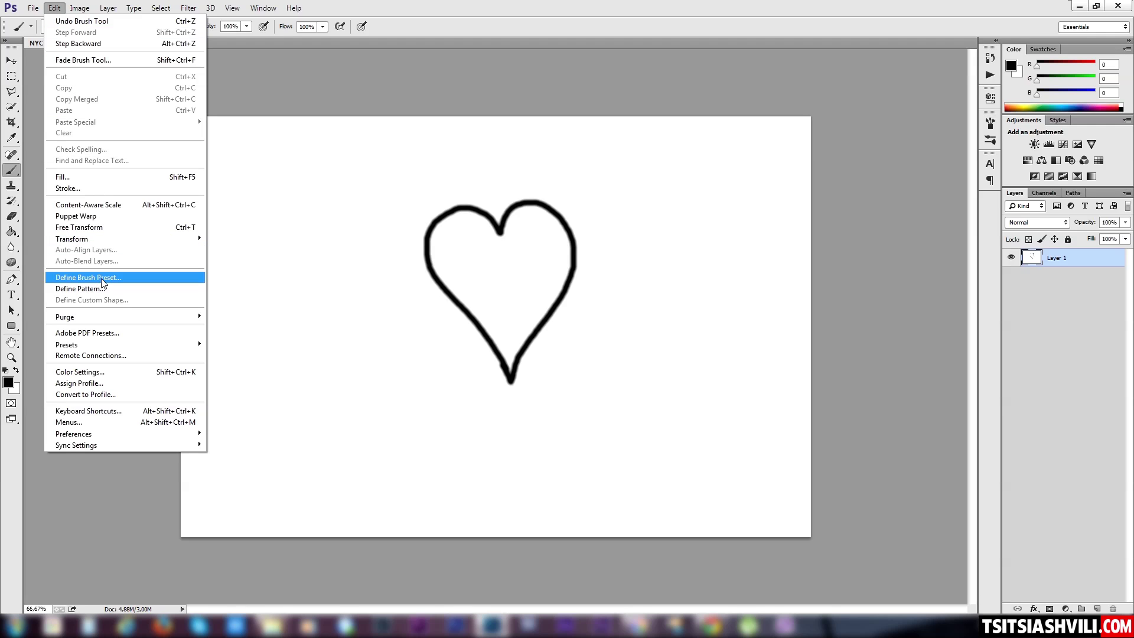
left_click(121, 277)
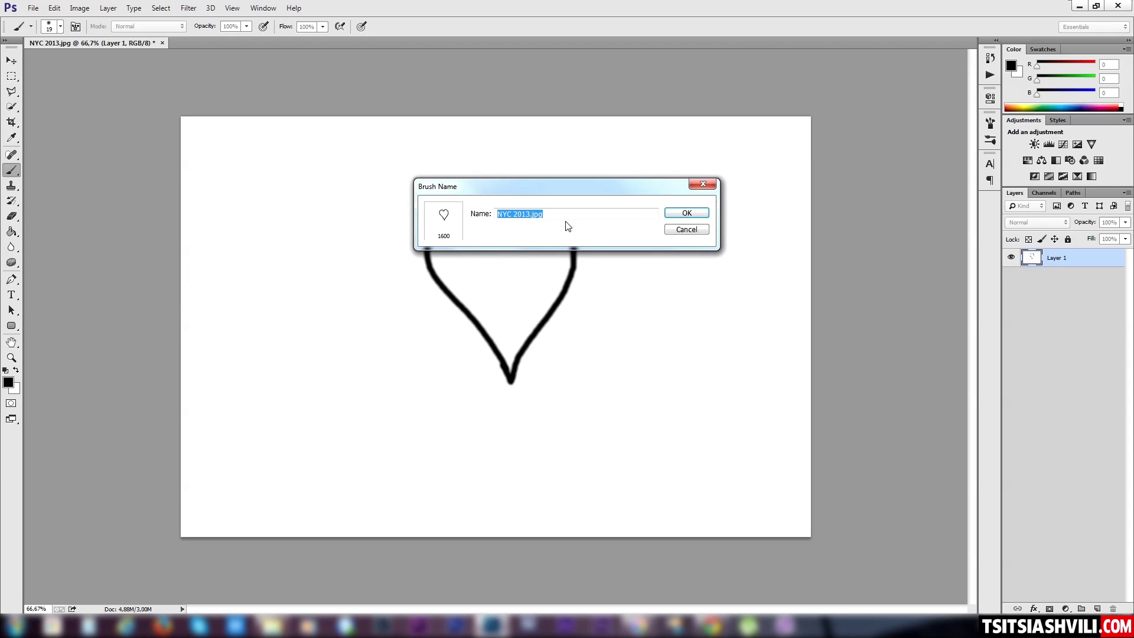
type("Heart")
left_click(686, 212)
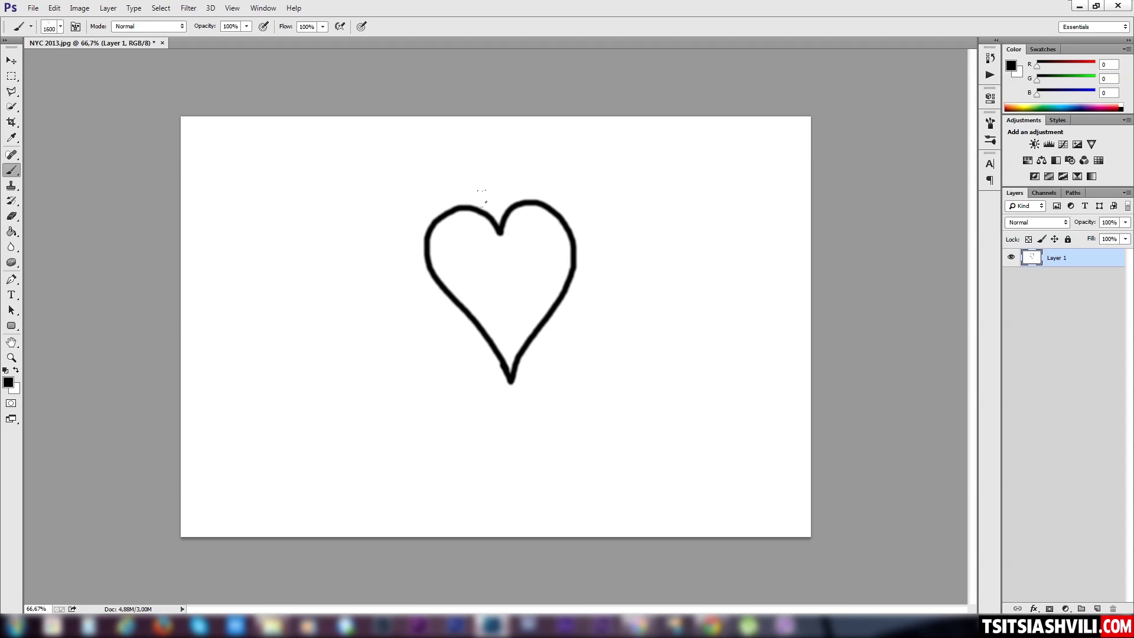
Test the Heart brush by stamping overlapping black hearts all over the white canvas
left_click(717, 269)
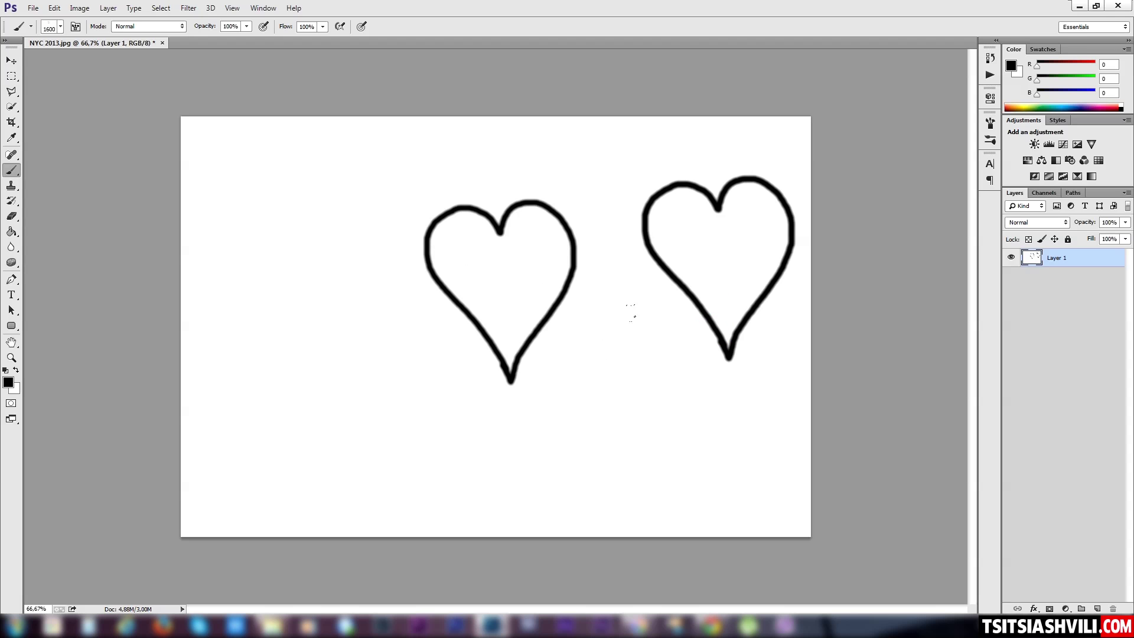
left_click(609, 406)
left_click(301, 385)
left_click(275, 210)
left_click(545, 301)
left_click(437, 455)
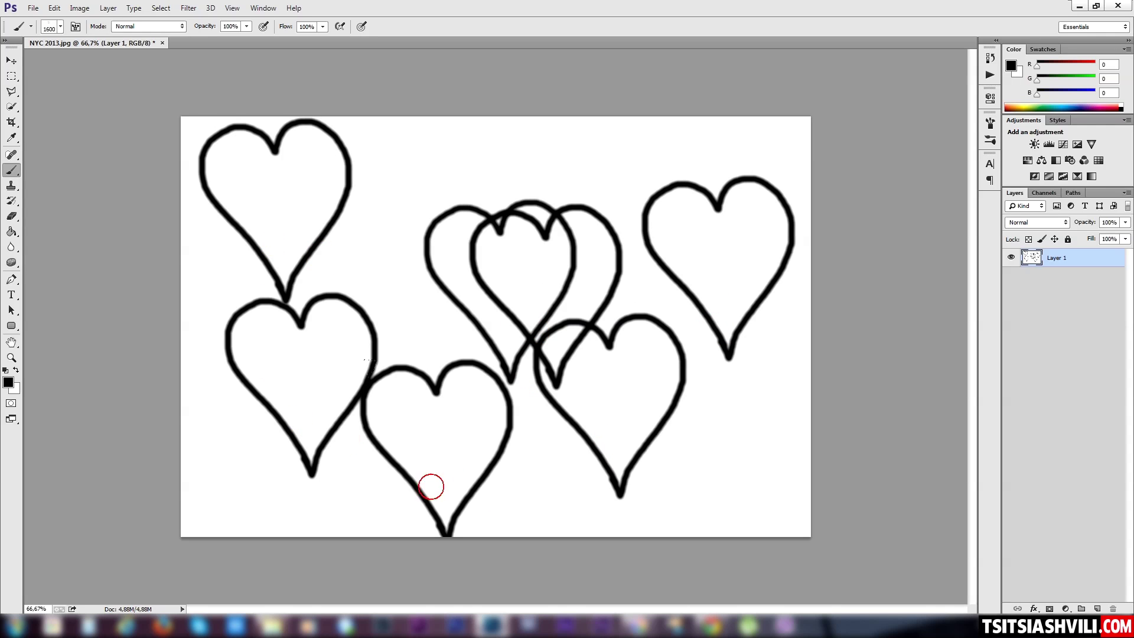
left_click(301, 381)
left_click(395, 260)
left_click(665, 198)
left_click(703, 408)
left_click(729, 473)
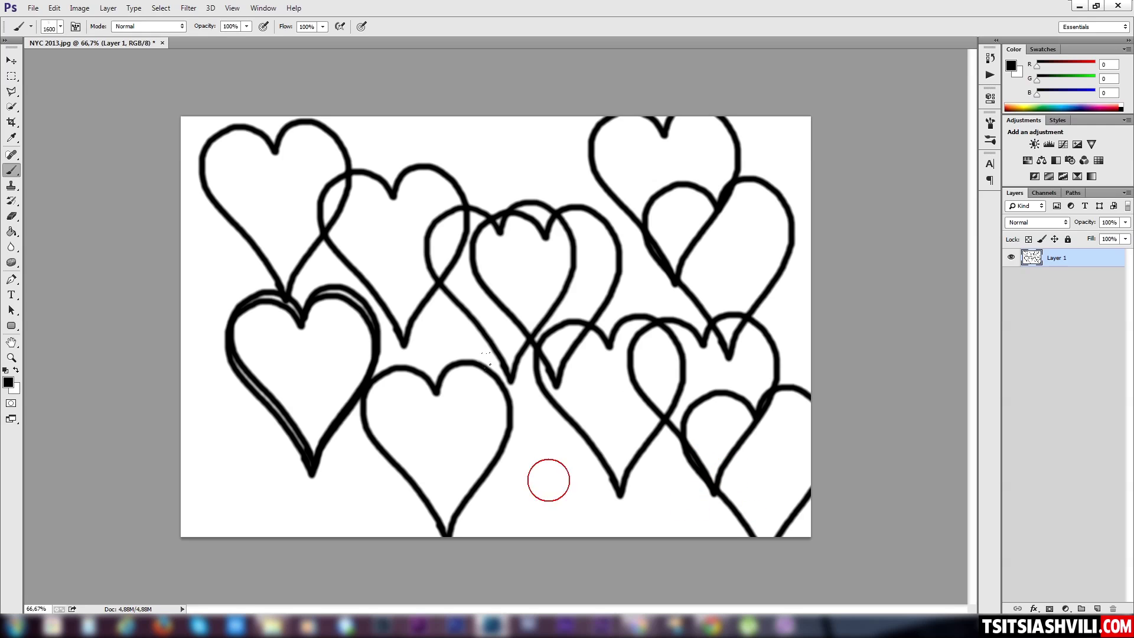
left_click(547, 476)
left_click(417, 352)
left_click(537, 263)
left_click(629, 367)
left_click(390, 378)
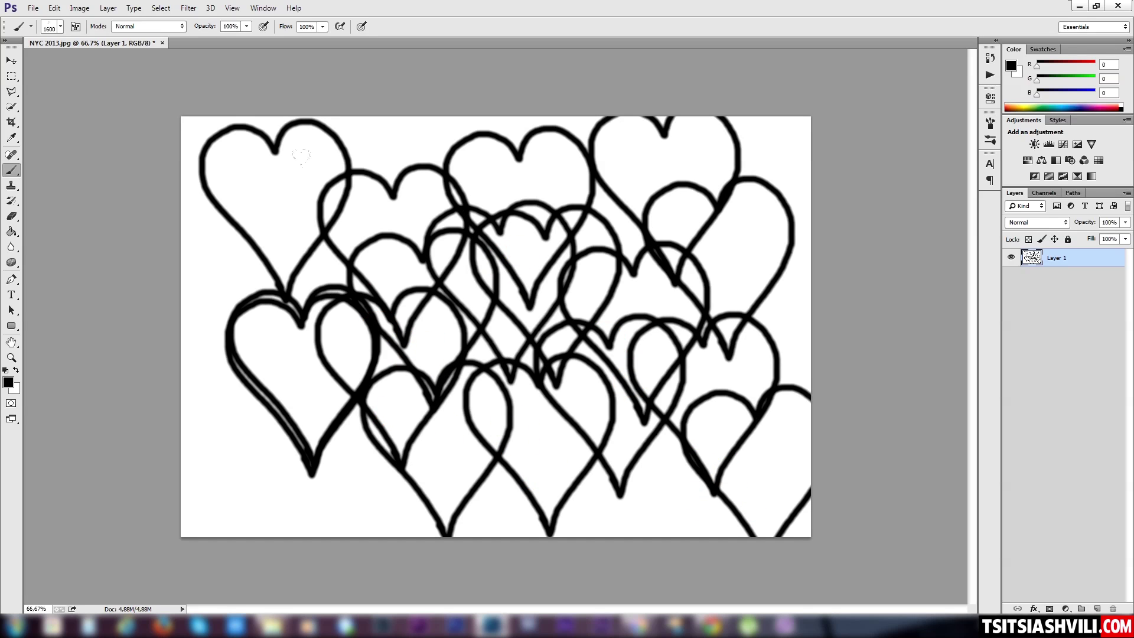
left_click(348, 228)
left_click(266, 437)
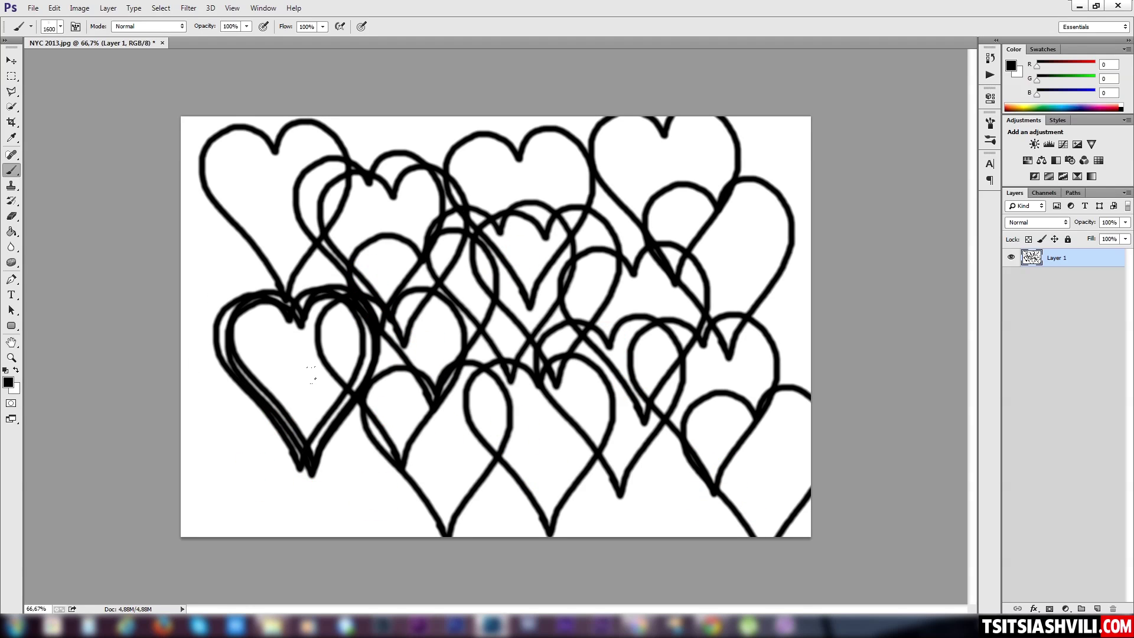
left_click(263, 491)
left_click(377, 253)
left_click(679, 298)
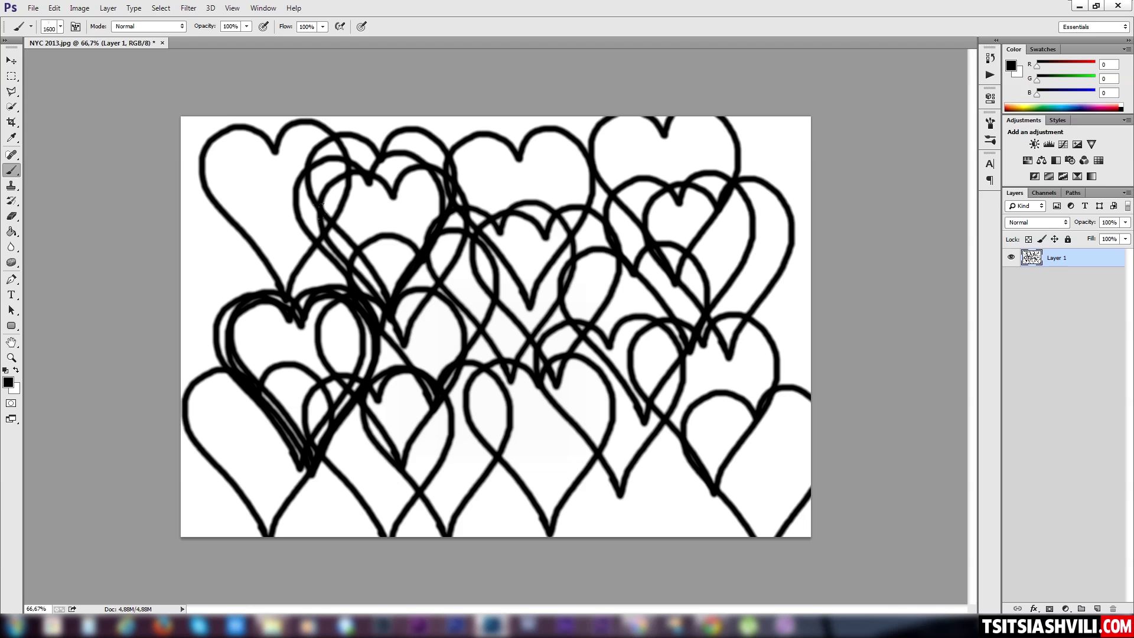
left_click(199, 155)
left_click(592, 408)
left_click(742, 400)
left_click(738, 177)
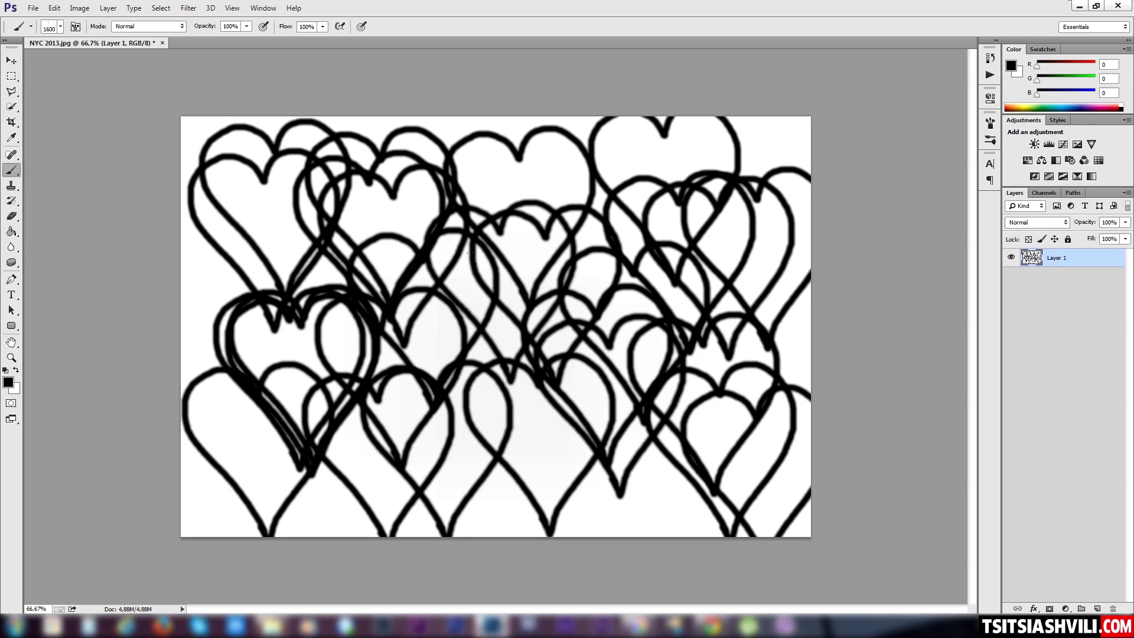
left_click(471, 293)
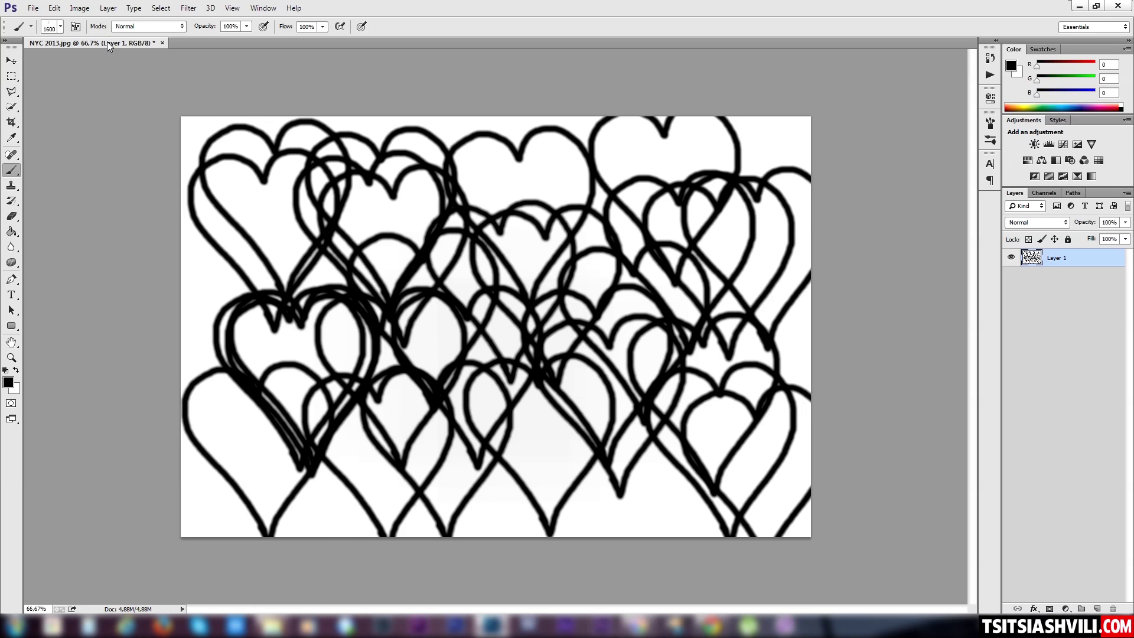
Close the heart-covered document without saving its changes and reopen the NYC 2013 image
left_click_drag(108, 45, 147, 128)
double_click(457, 84)
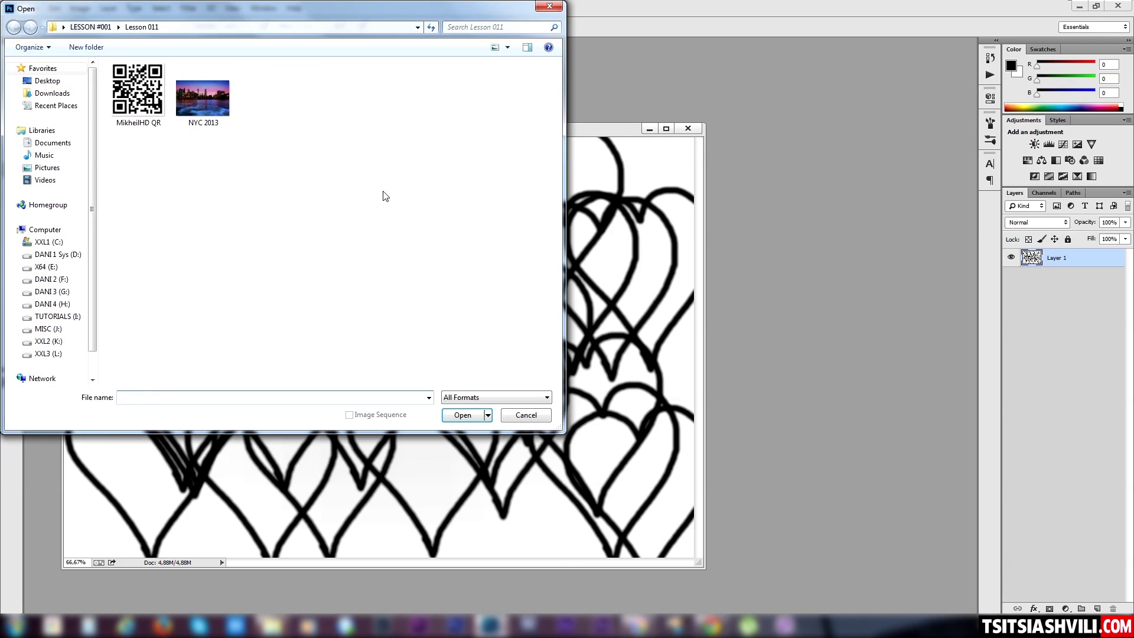
double_click(186, 86)
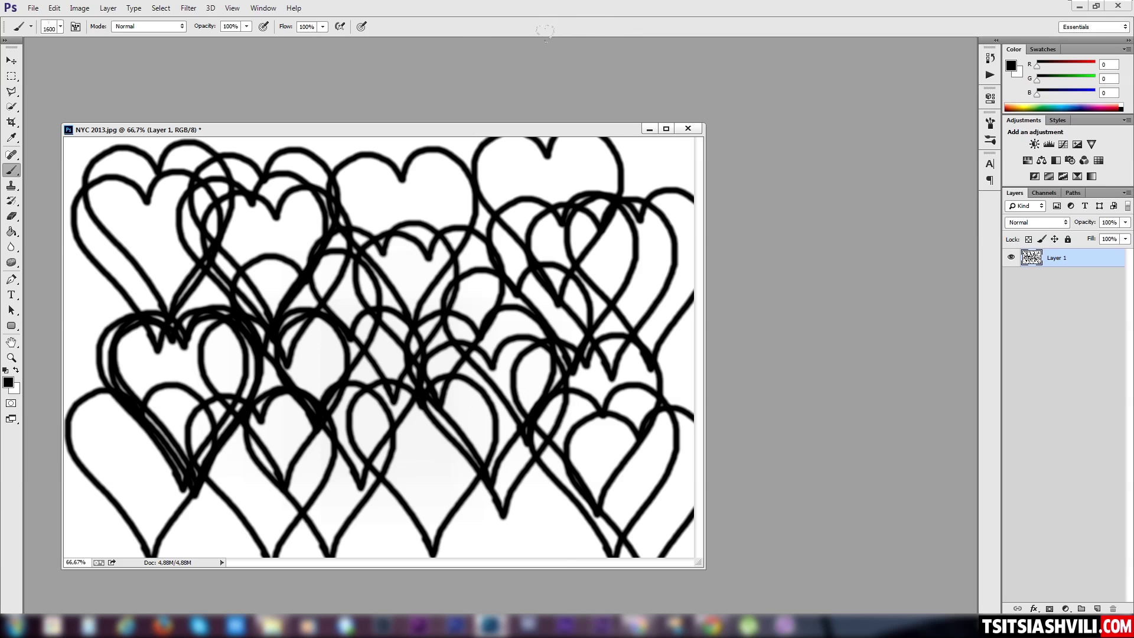
left_click(688, 129)
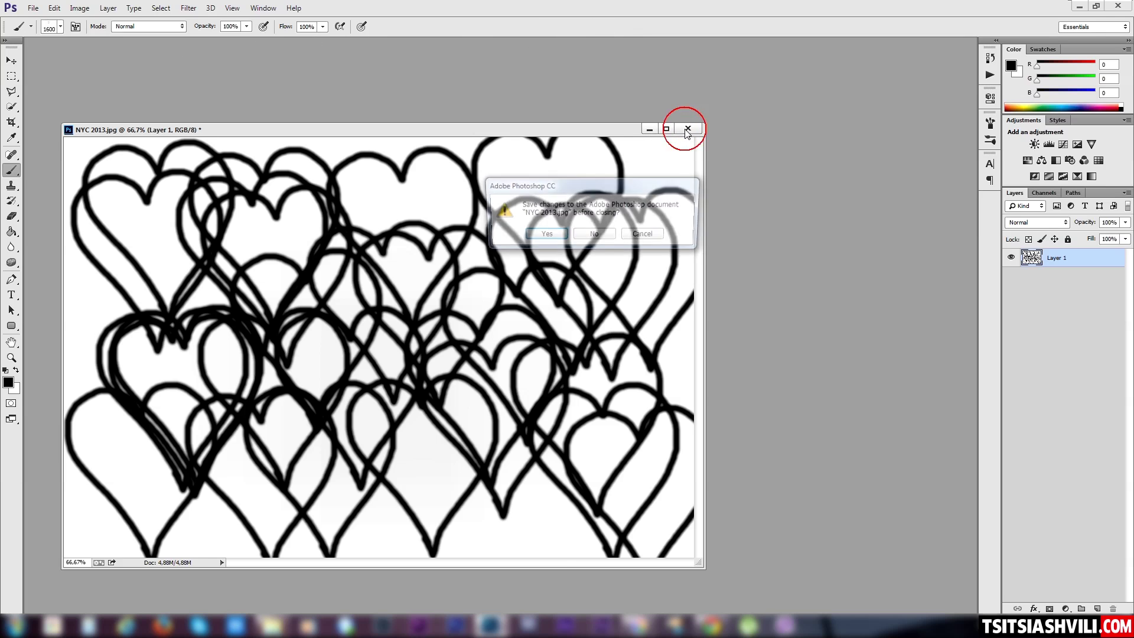
left_click(607, 236)
double_click(489, 190)
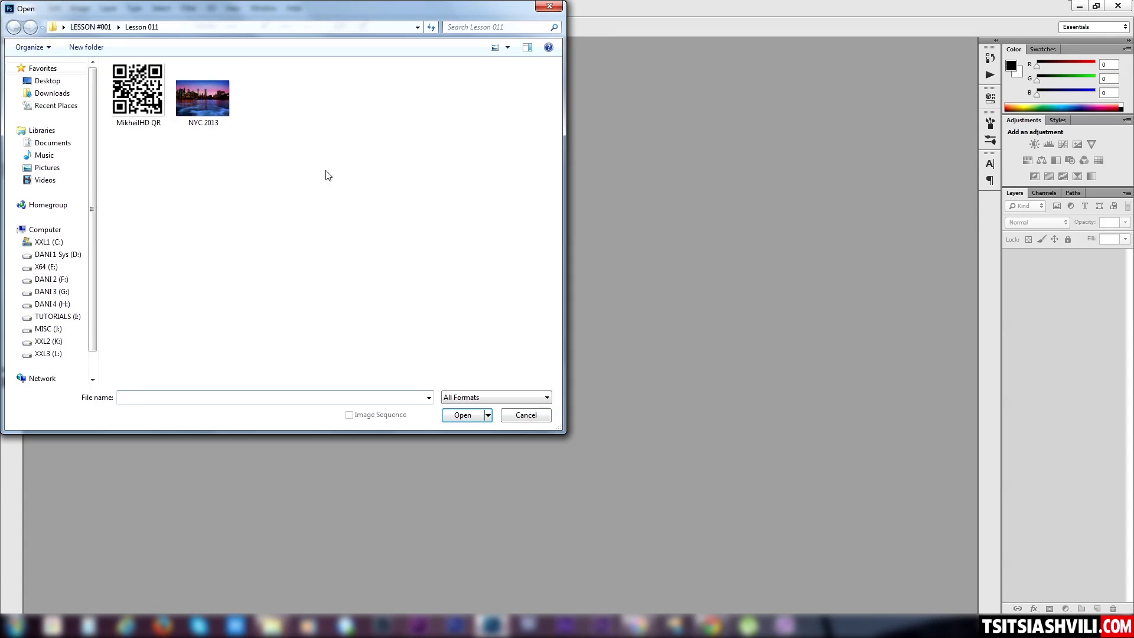
double_click(203, 93)
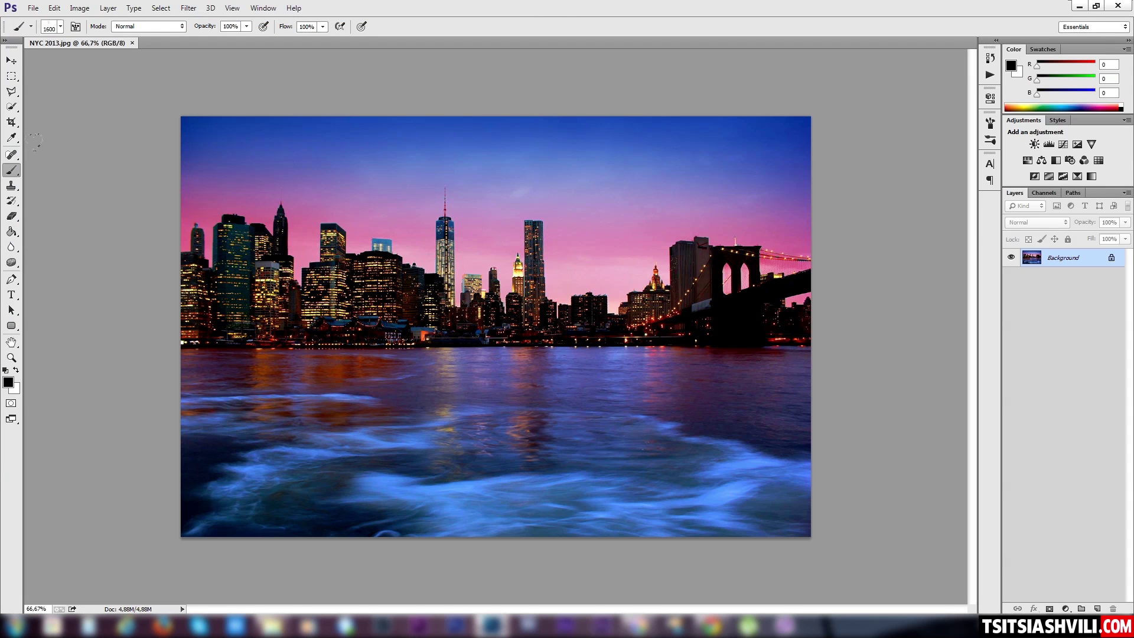
Set the foreground colour to pure red (255, 0, 0) and return to the Brush tool
left_click(9, 382)
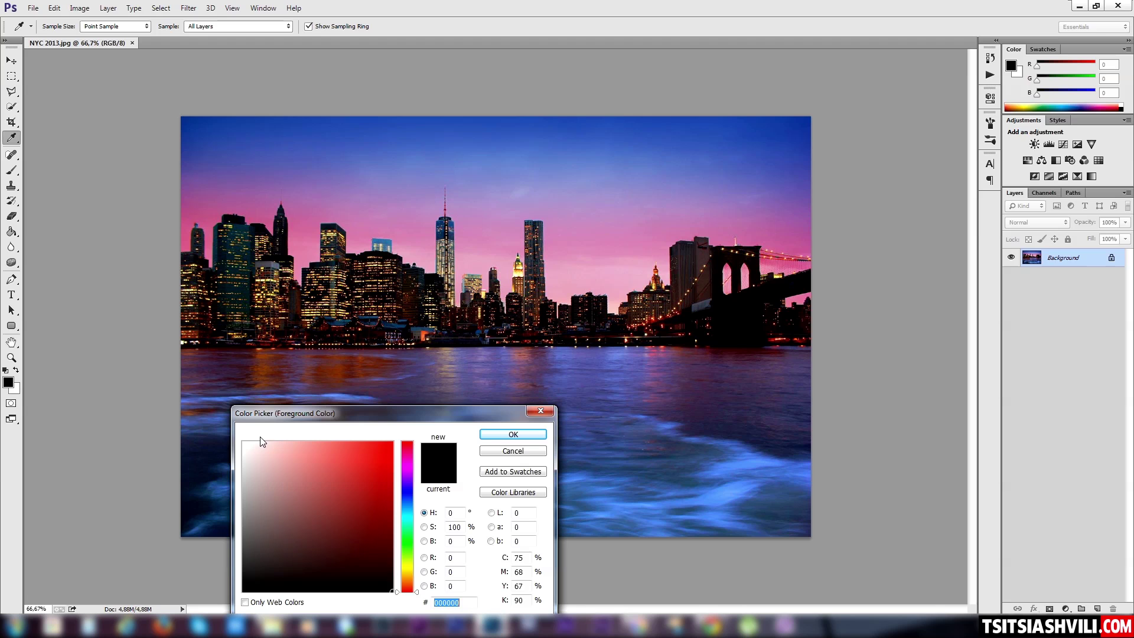
left_click_drag(352, 466, 405, 418)
left_click(513, 434)
key("b")
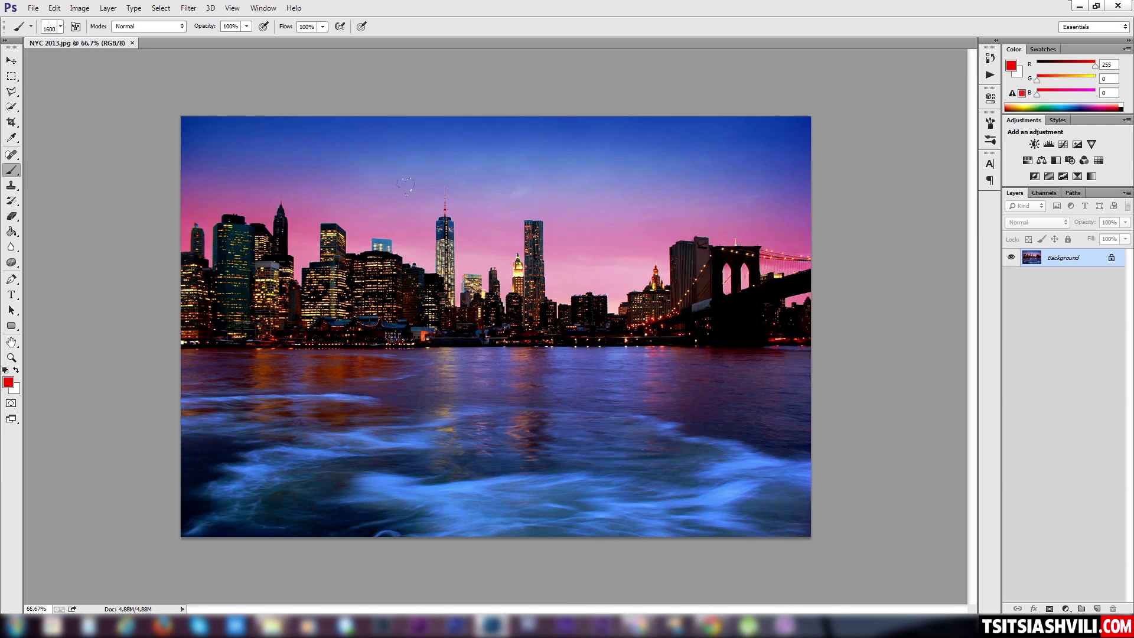
Stamp overlapping red hearts across the skyline photo with the Heart brush
left_click_drag(536, 213, 538, 215)
left_click_drag(709, 308, 710, 309)
left_click_drag(393, 357, 394, 359)
left_click_drag(279, 225, 280, 226)
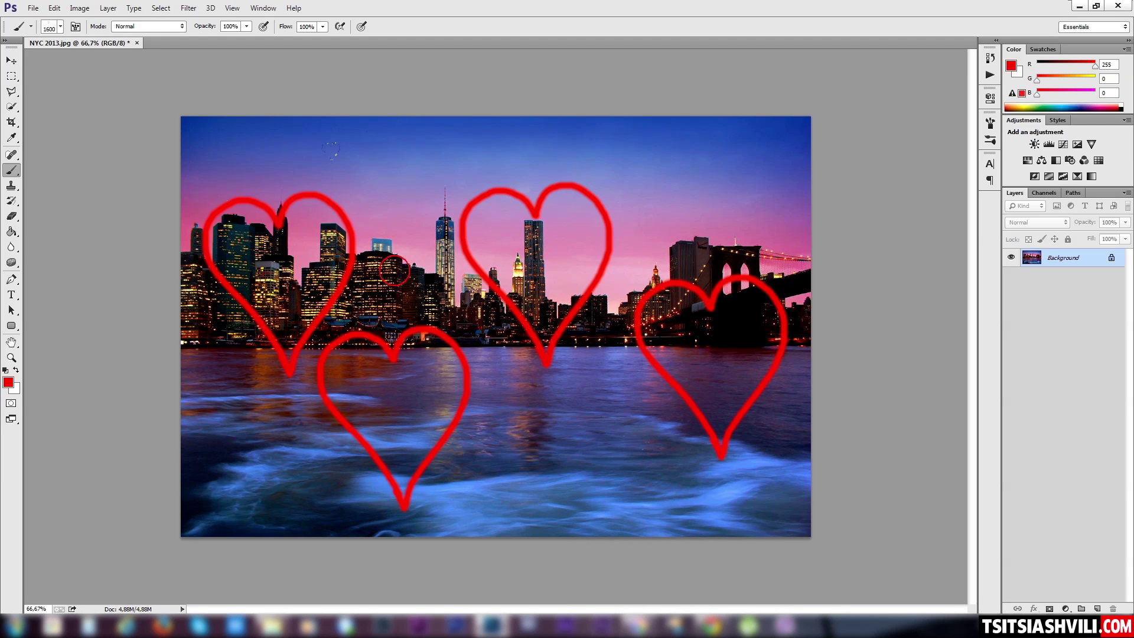
left_click_drag(484, 154, 485, 157)
left_click_drag(523, 342, 524, 343)
left_click_drag(709, 175, 710, 176)
left_click_drag(378, 239, 379, 241)
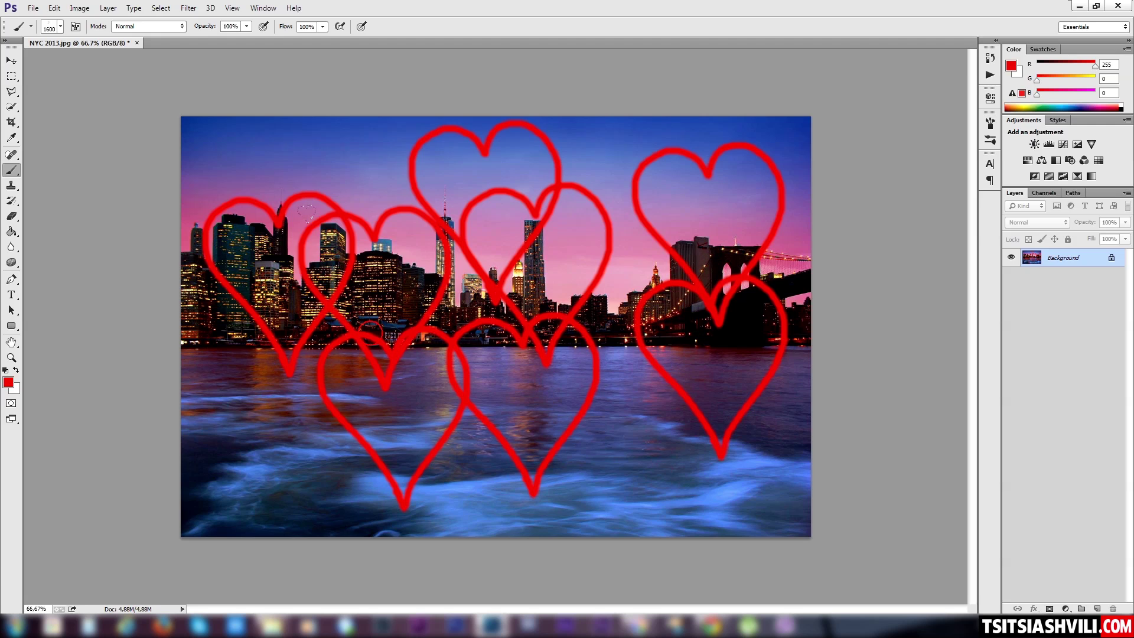
left_click_drag(350, 142, 351, 143)
left_click(281, 443)
left_click(576, 437)
left_click(709, 449)
left_click(709, 277)
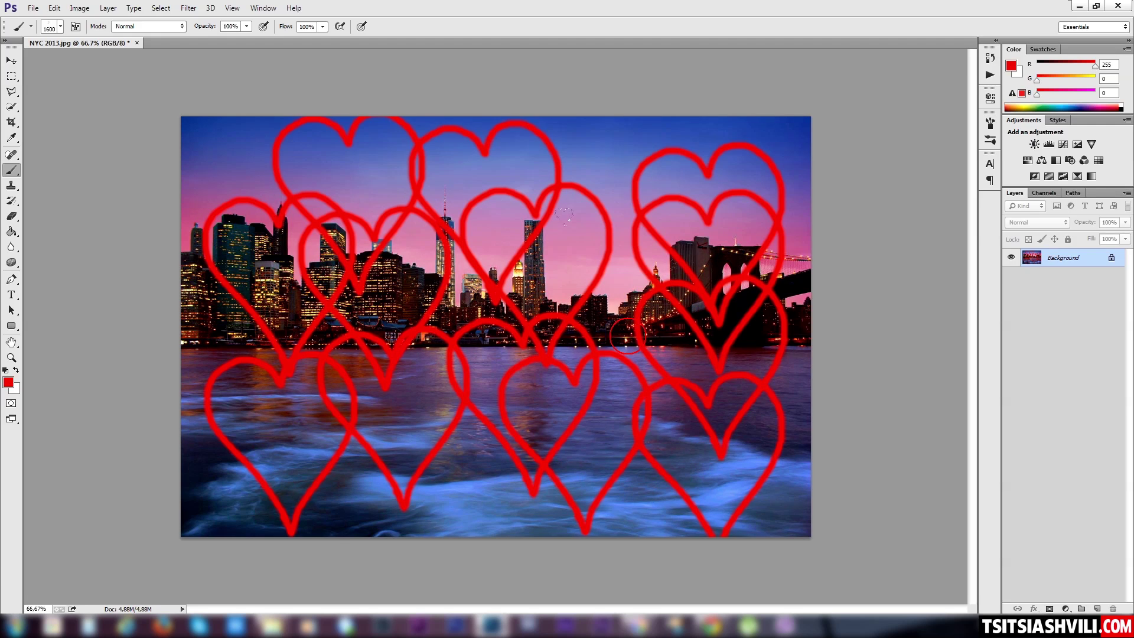
left_click(555, 295)
left_click(458, 313)
left_click(611, 228)
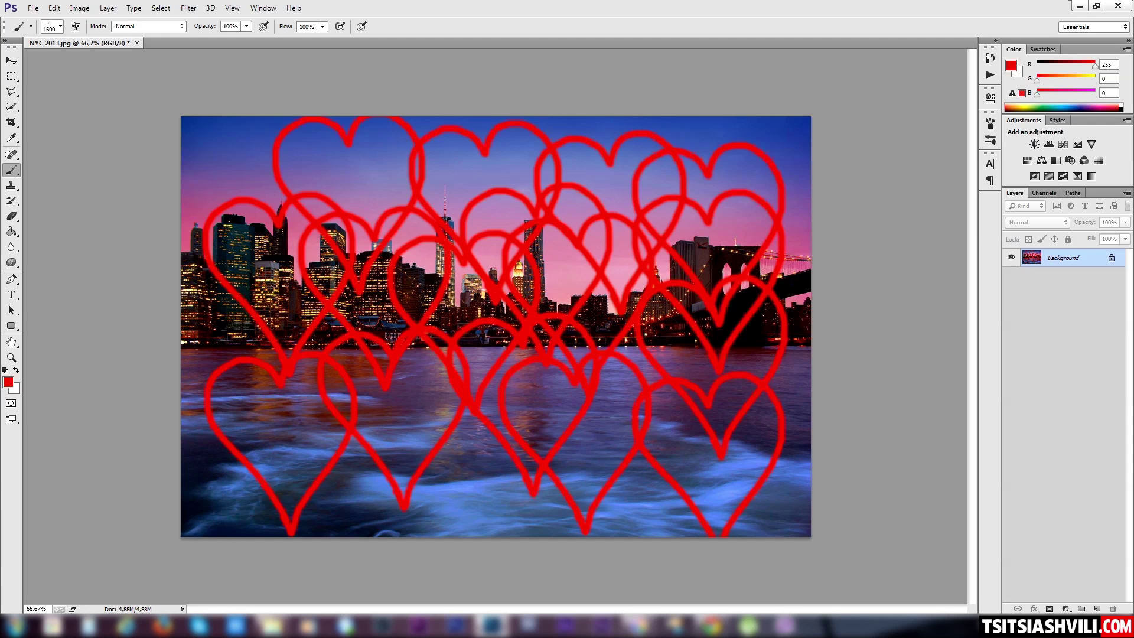
Close the NYC 2013 photo without saving and create a new blank white document
left_click(136, 42)
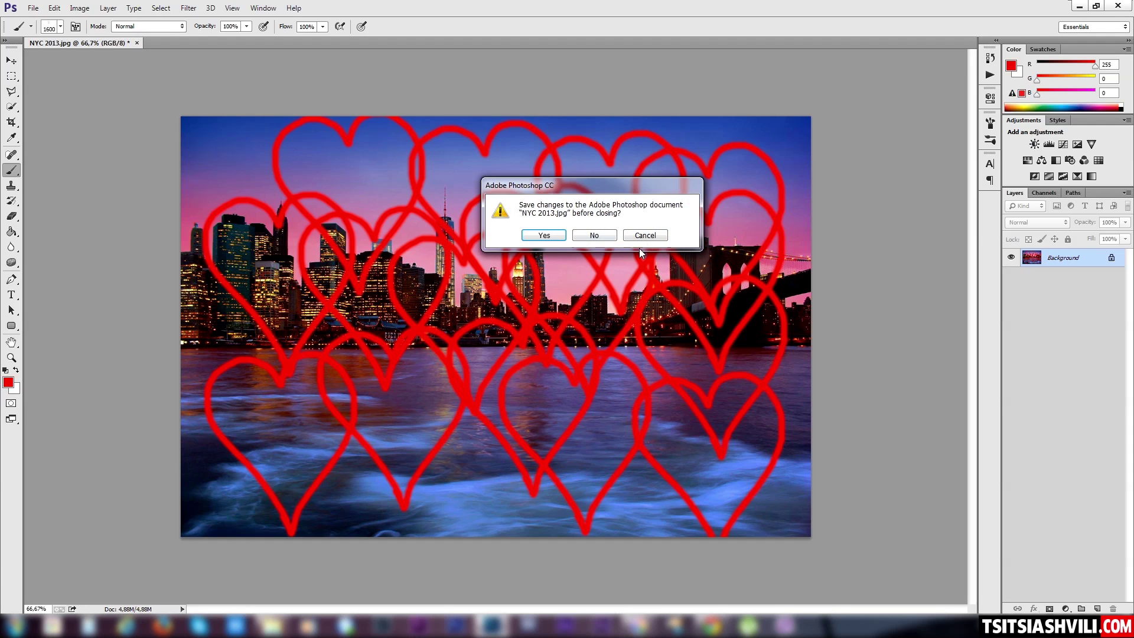
left_click(595, 236)
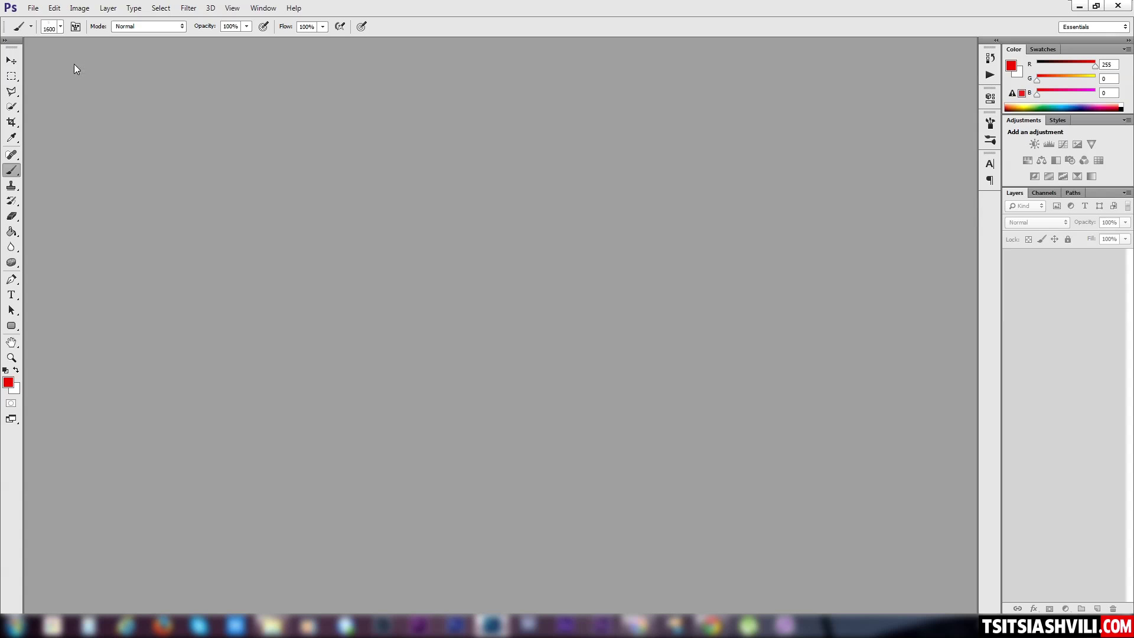
left_click(14, 61)
left_click(6, 174)
left_click(33, 8)
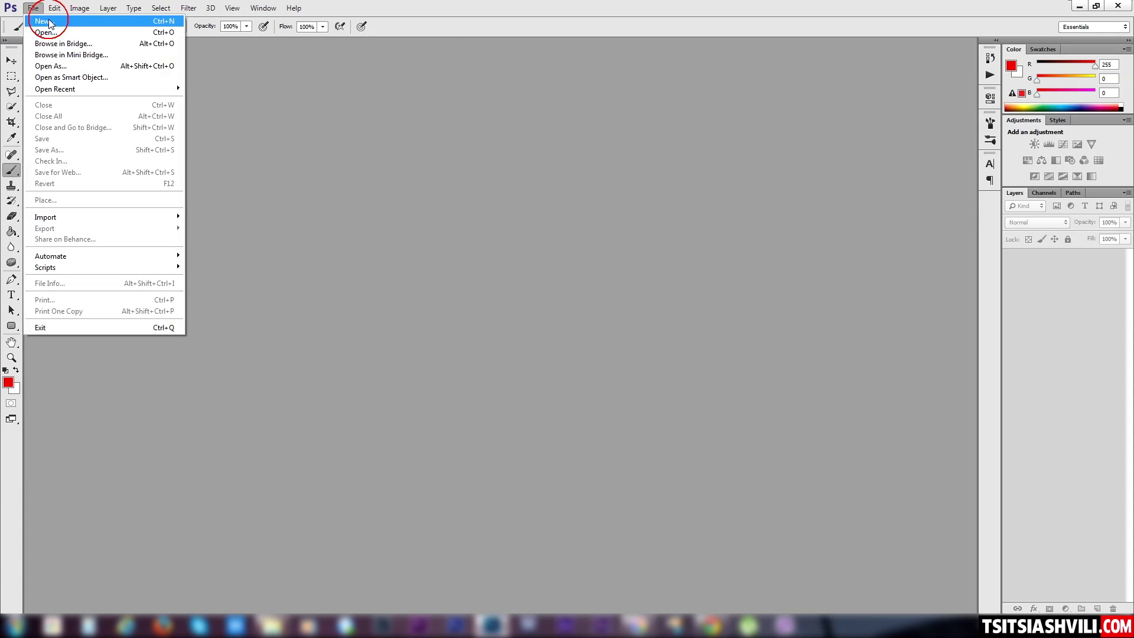
left_click(44, 21)
left_click(571, 178)
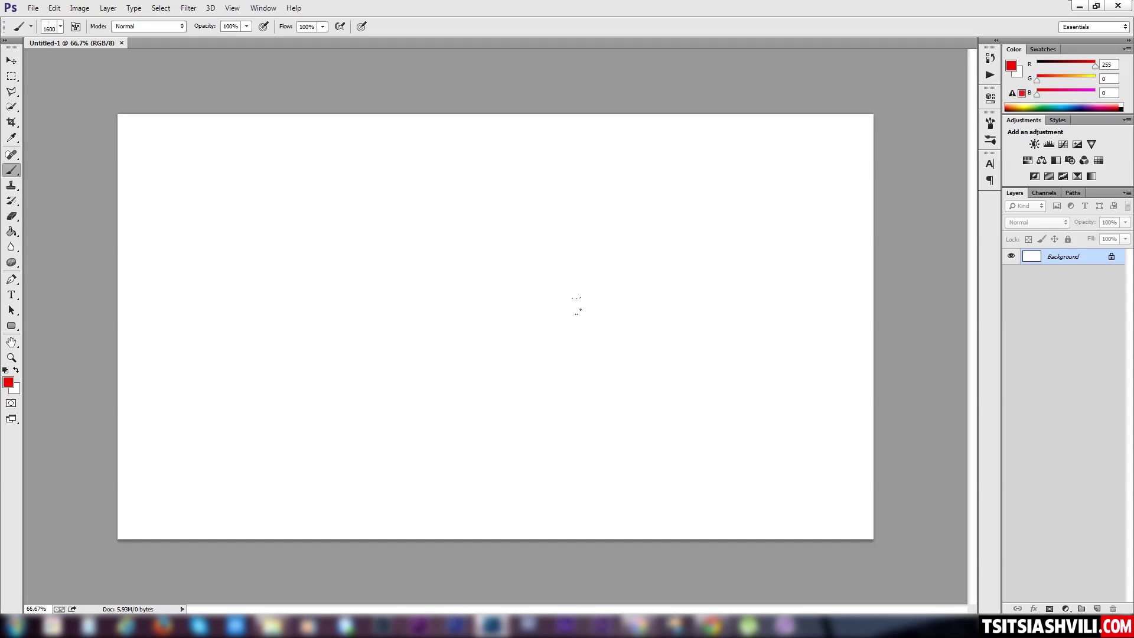
Examine the brush settings and the available brush presets, including the list in the canvas brush picker, and collapse them again
left_click(991, 123)
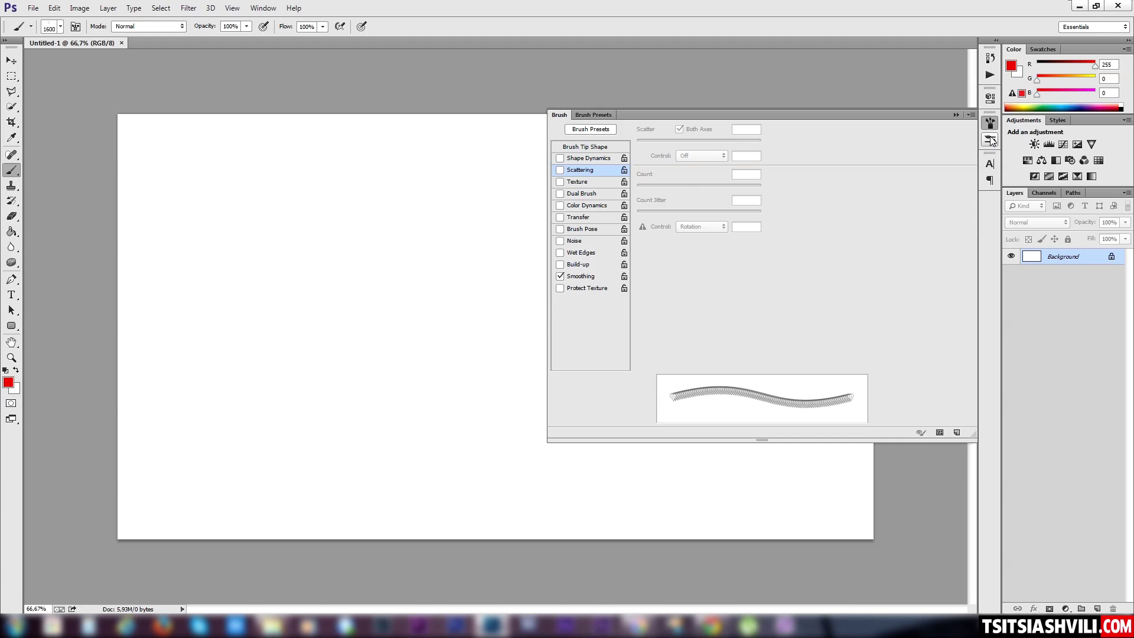
left_click(990, 138)
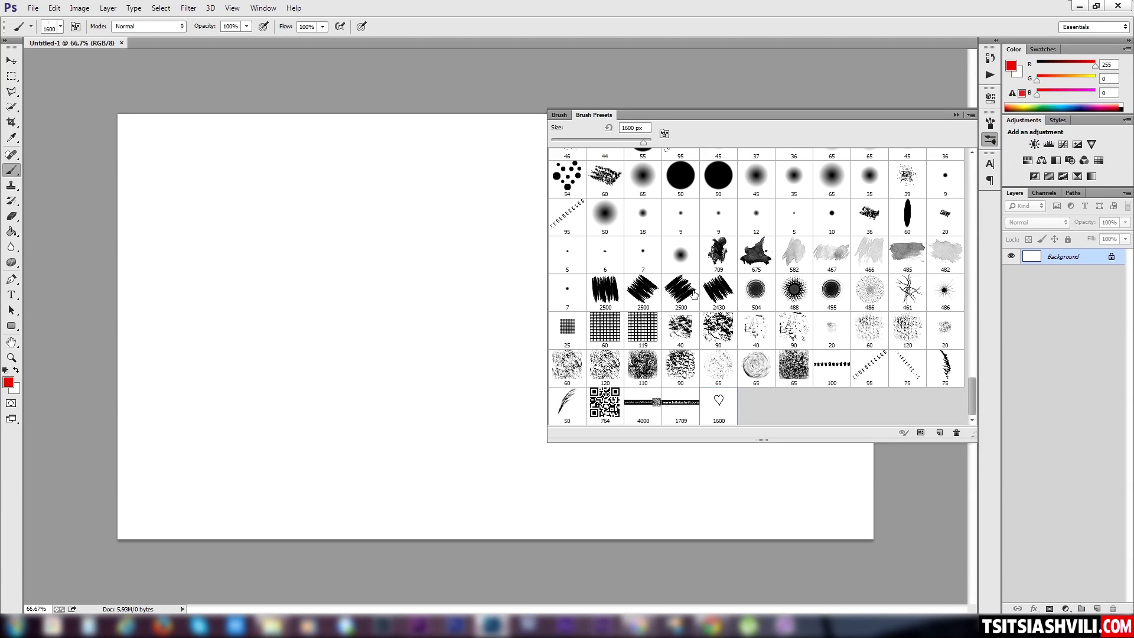
right_click(295, 296)
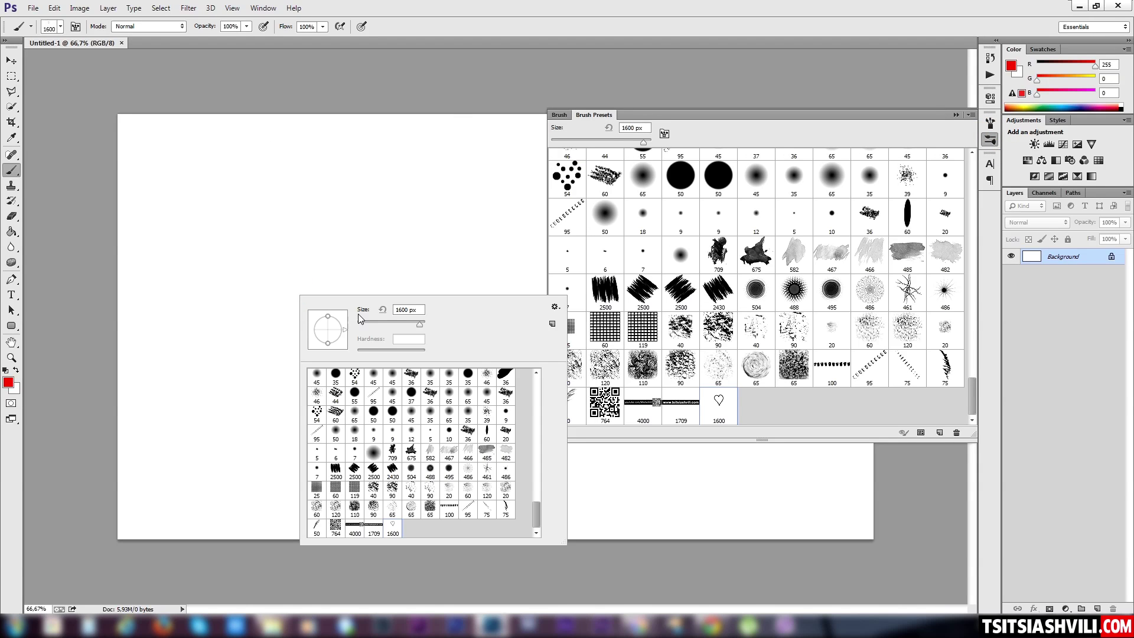
left_click_drag(537, 517, 533, 380)
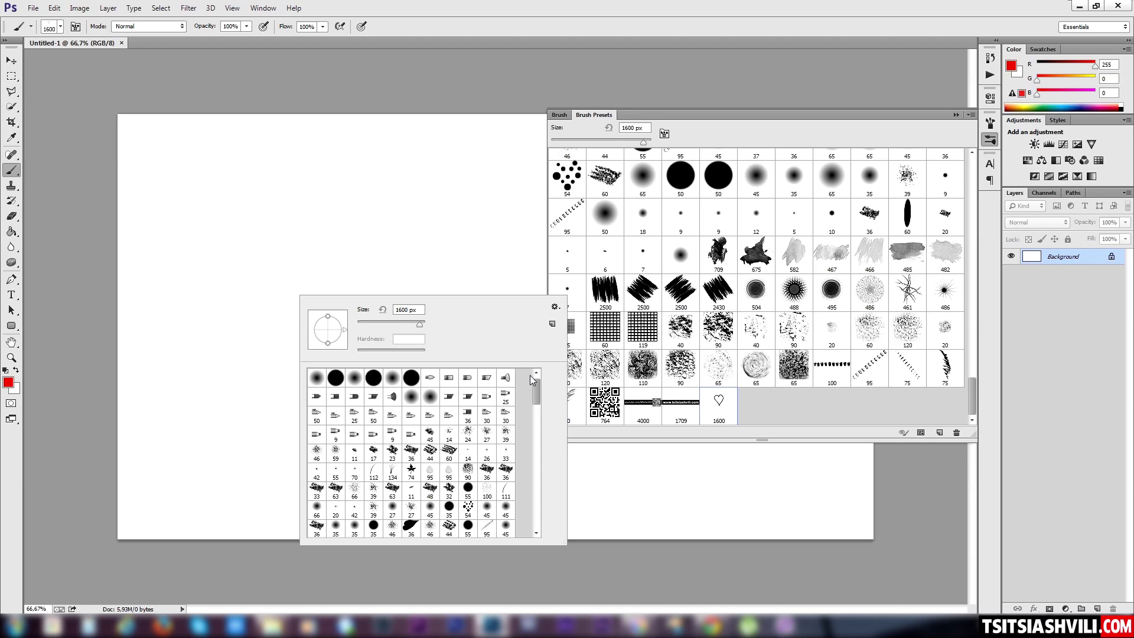
left_click(787, 115)
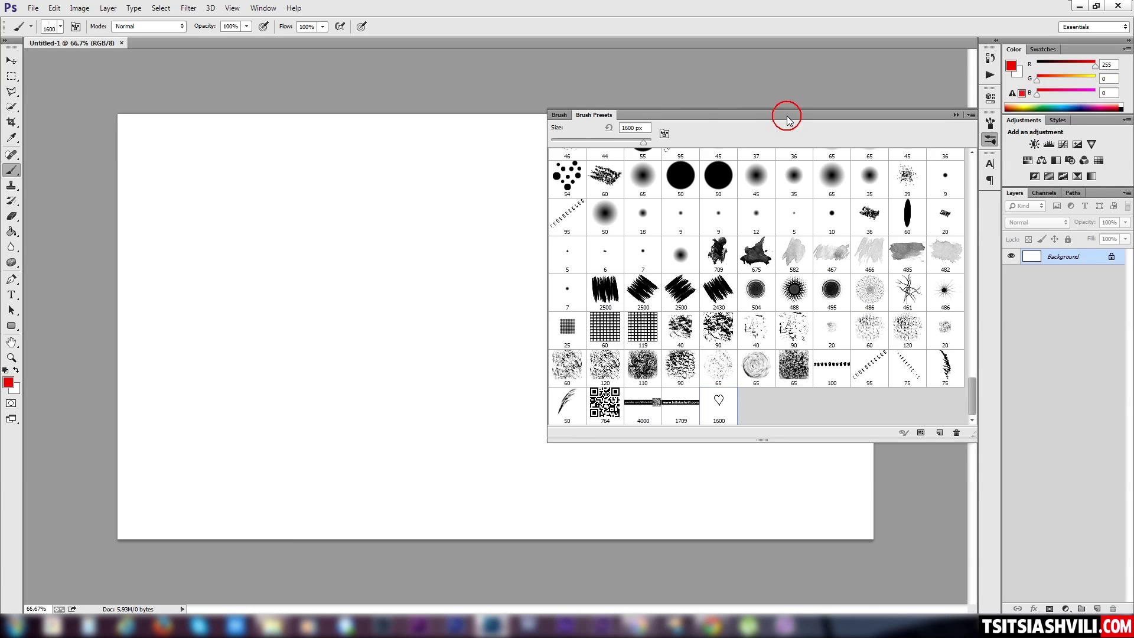
left_click(562, 115)
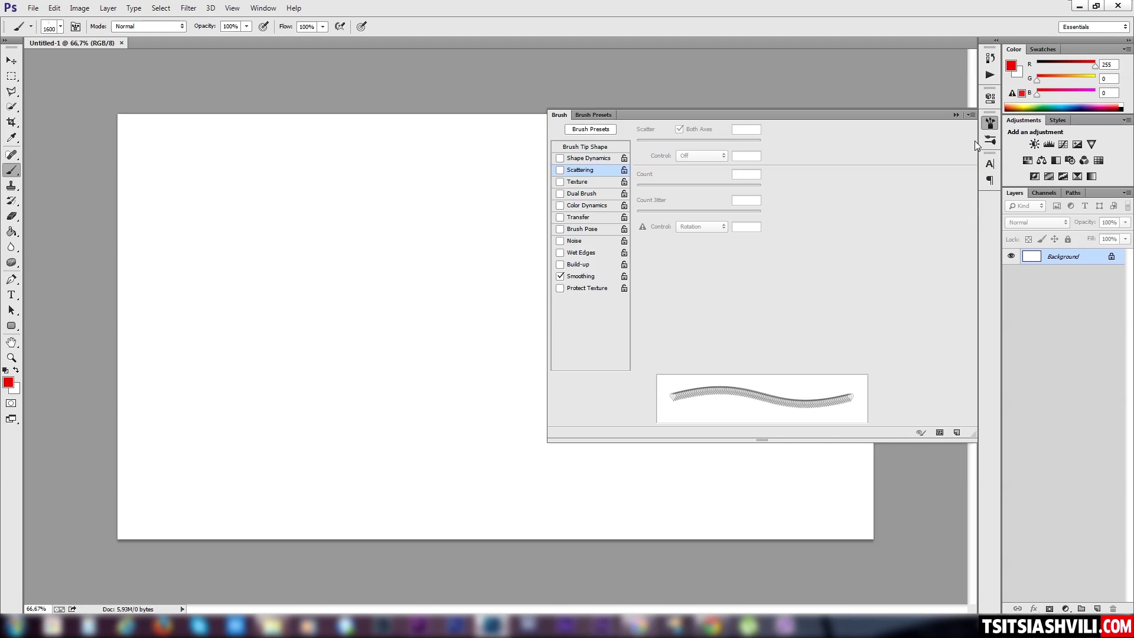
left_click(990, 122)
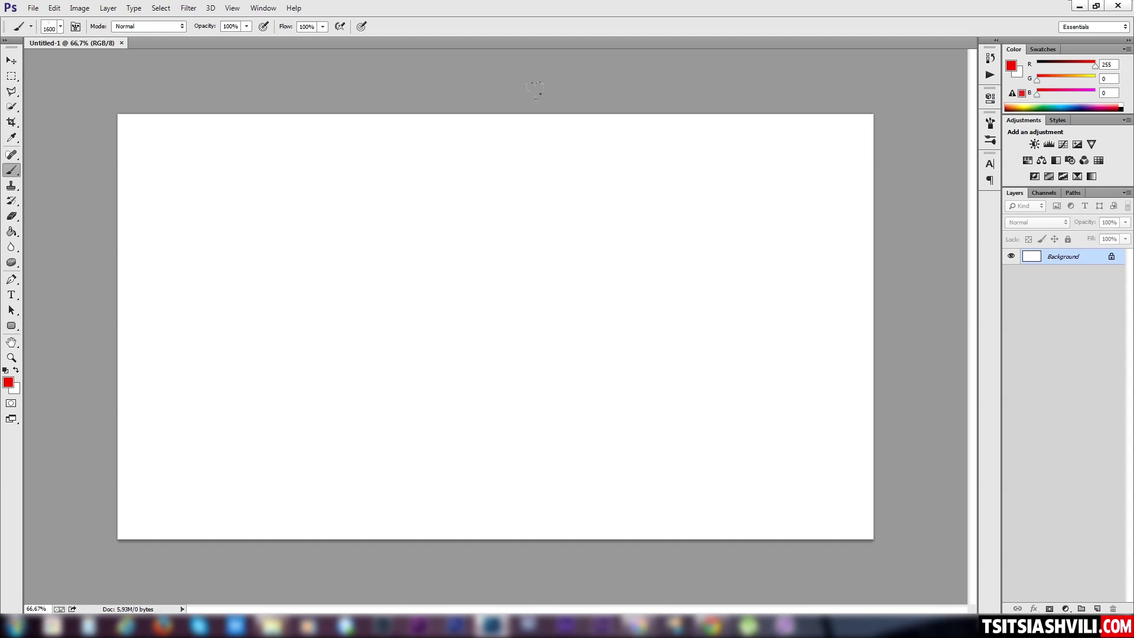
Display the Brush settings for the Heart brush
left_click(258, 8)
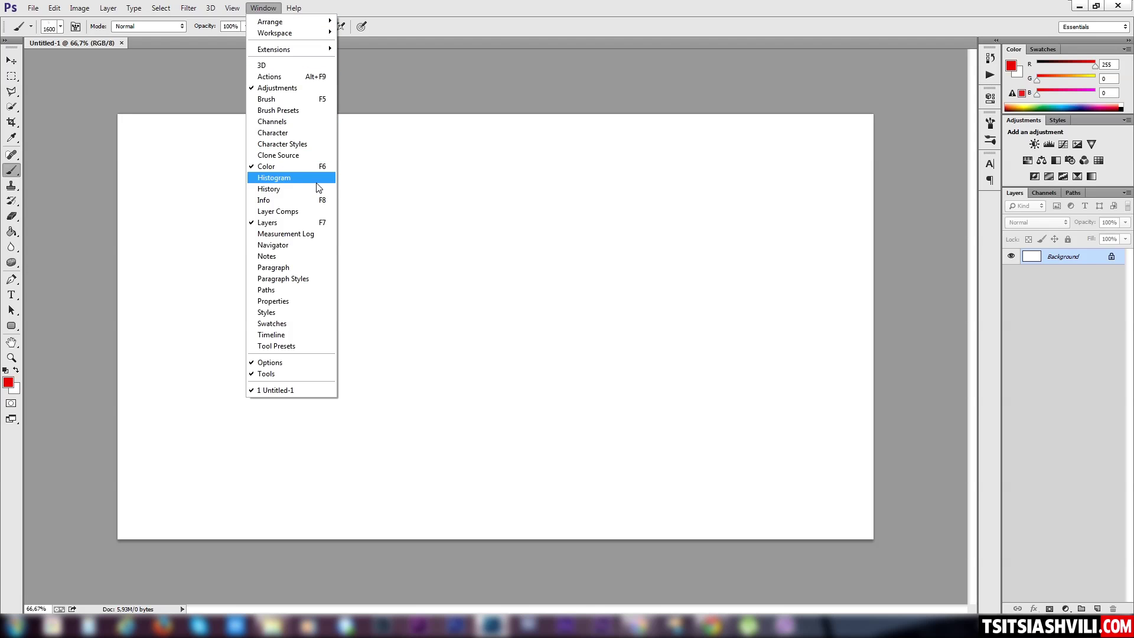
left_click(284, 99)
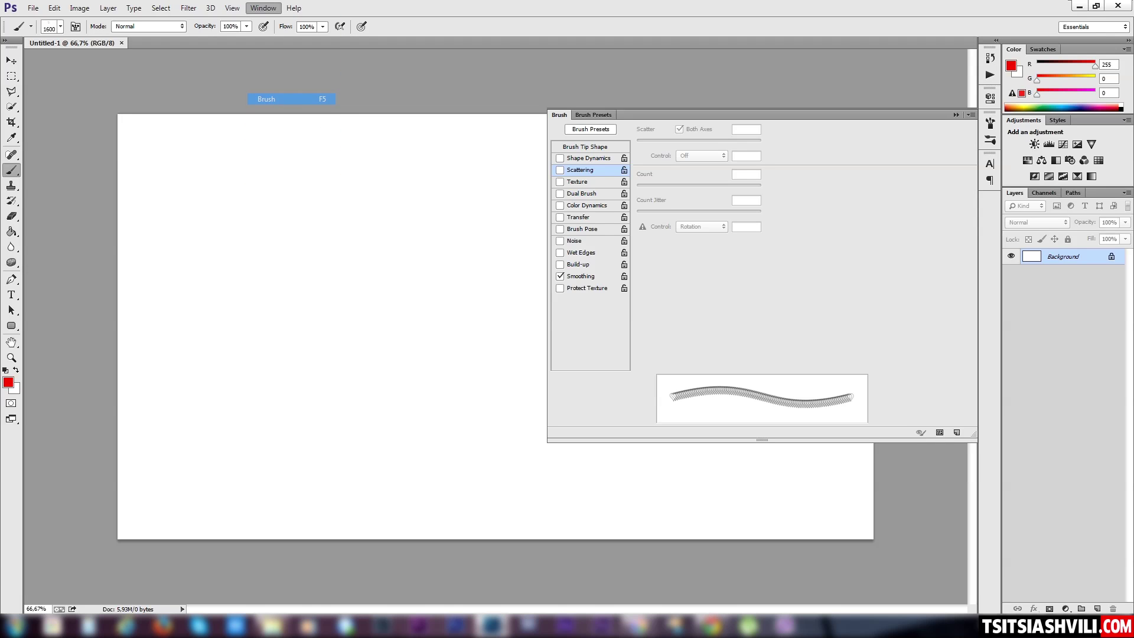
Examine the brush presets list and return to the brush settings
left_click(263, 8)
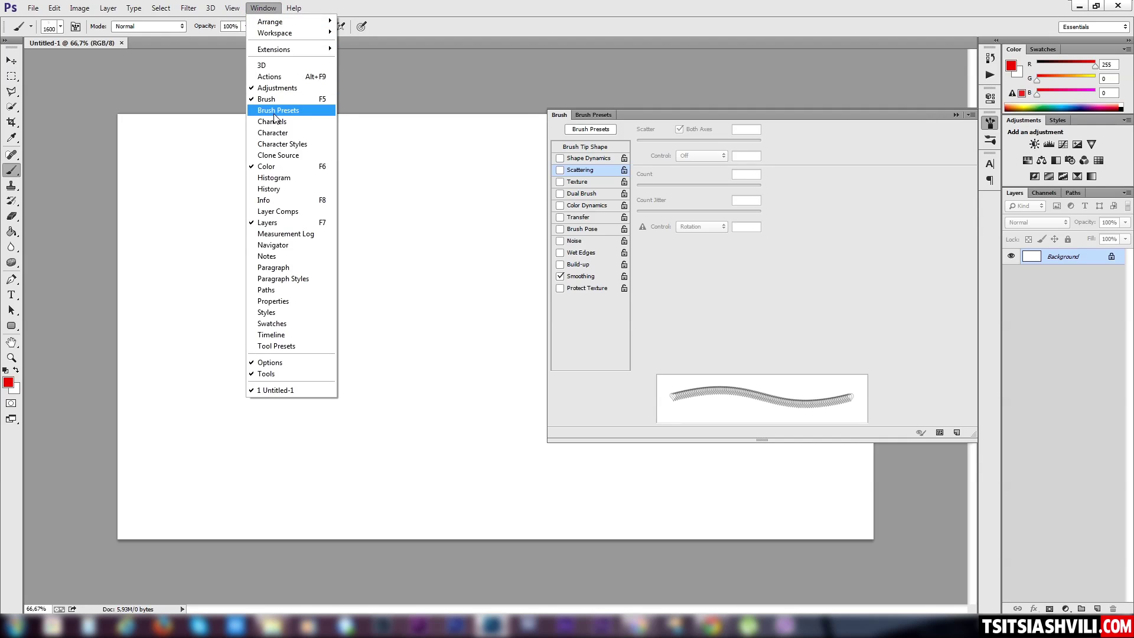
left_click(276, 112)
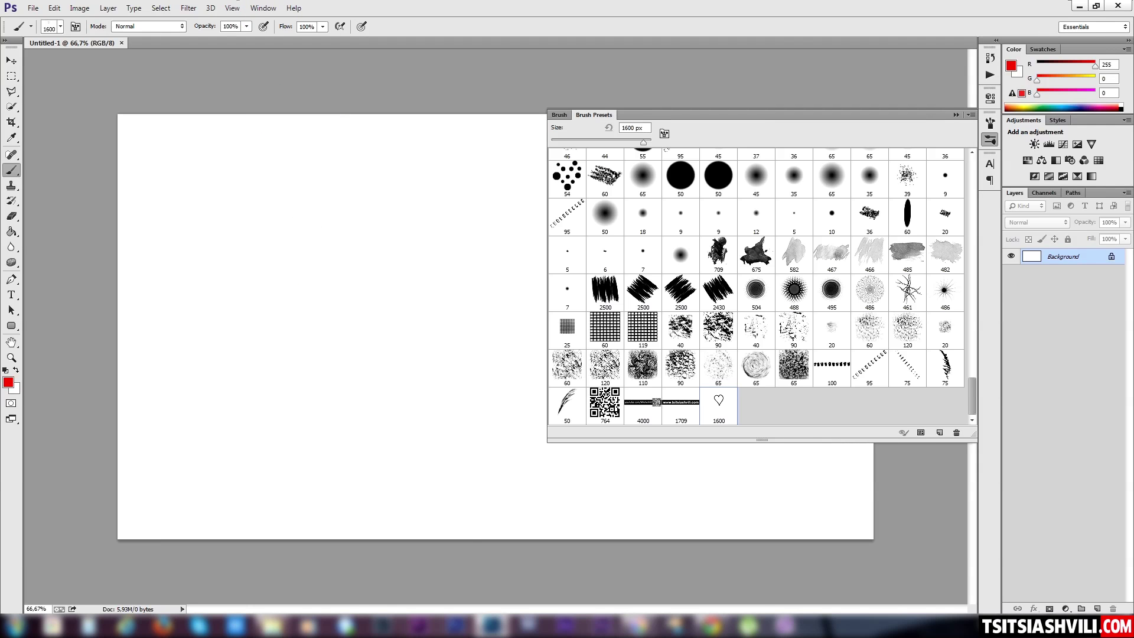
left_click(260, 8)
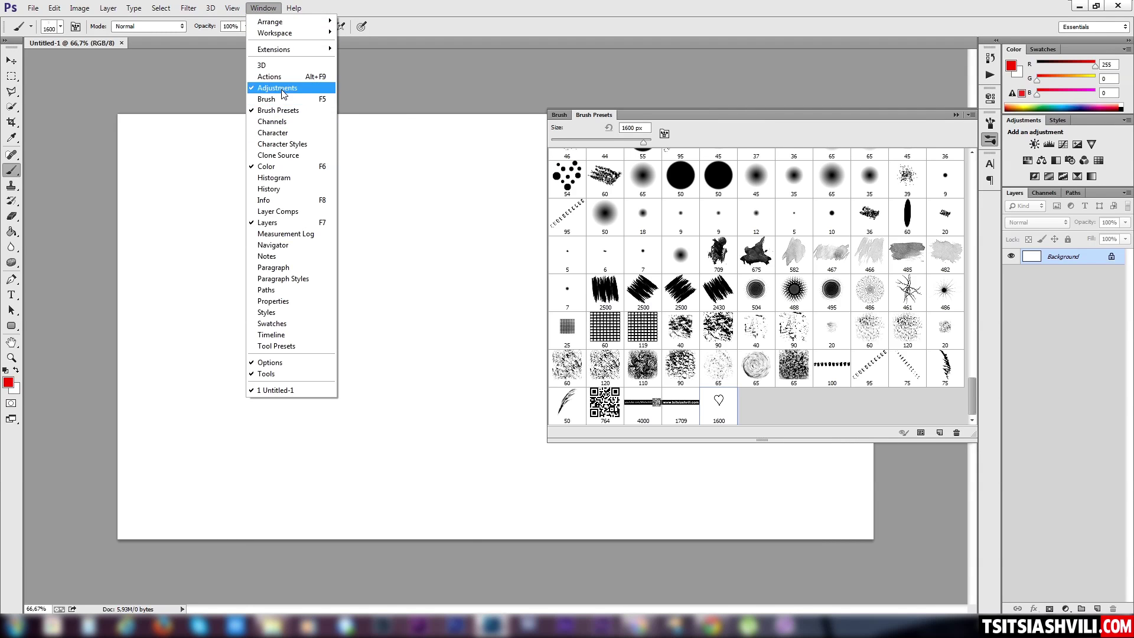
left_click(560, 115)
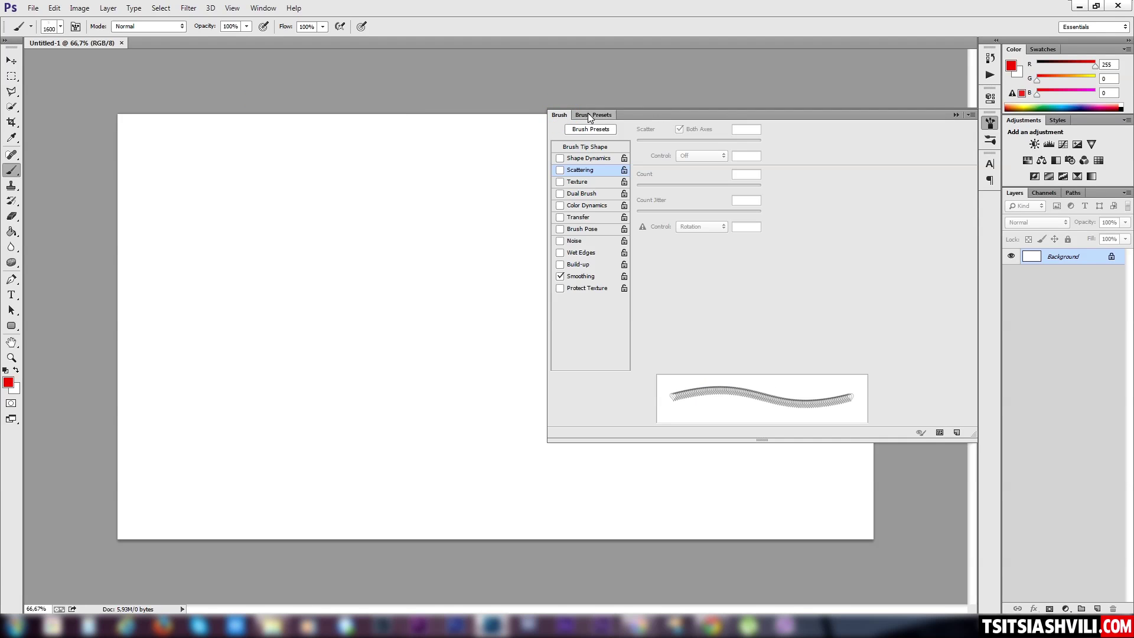
left_click(595, 115)
left_click(566, 114)
Paint test strokes with the Heart brush on the blank canvas and undo them
mouse_move(150, 260)
left_mouse_down()
mouse_move(235, 349)
mouse_move(354, 307)
mouse_move(473, 296)
mouse_move(514, 402)
left_mouse_up()
mouse_move(398, 374)
left_mouse_down()
mouse_move(280, 380)
mouse_move(207, 364)
mouse_move(169, 278)
mouse_move(250, 195)
mouse_move(381, 211)
mouse_move(439, 287)
mouse_move(322, 389)
mouse_move(187, 308)
left_mouse_up()
key("ctrl+z")
Enable Shape Dynamics for the Heart brush with 100% size jitter, 0% minimum diameter, 22% angle jitter and 0% roundness jitter
left_click(597, 147)
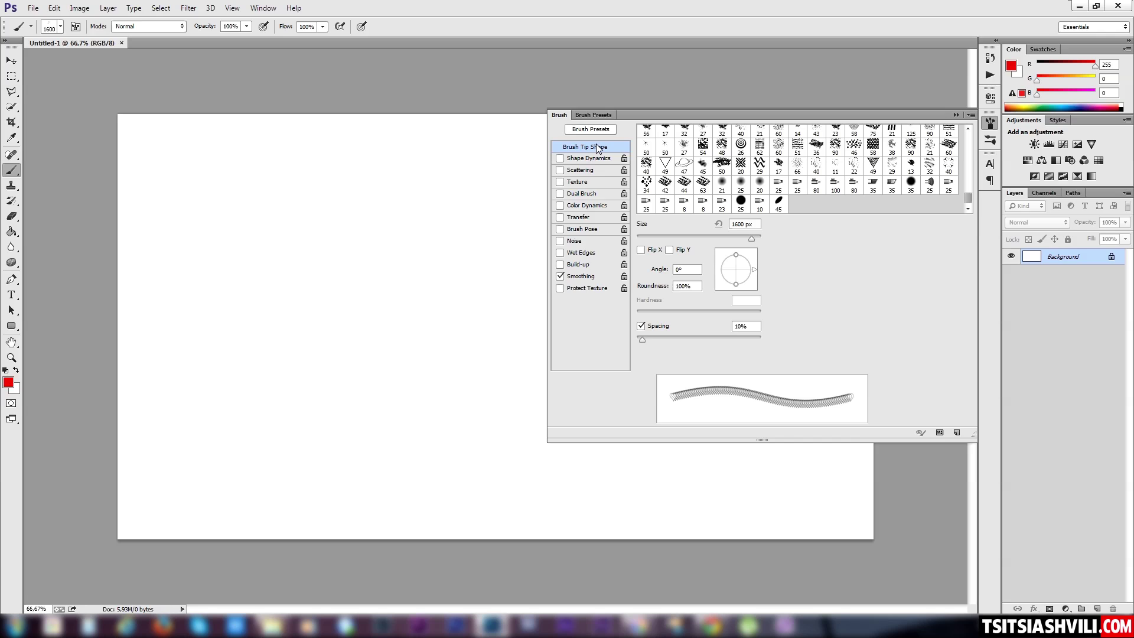
left_click(590, 159)
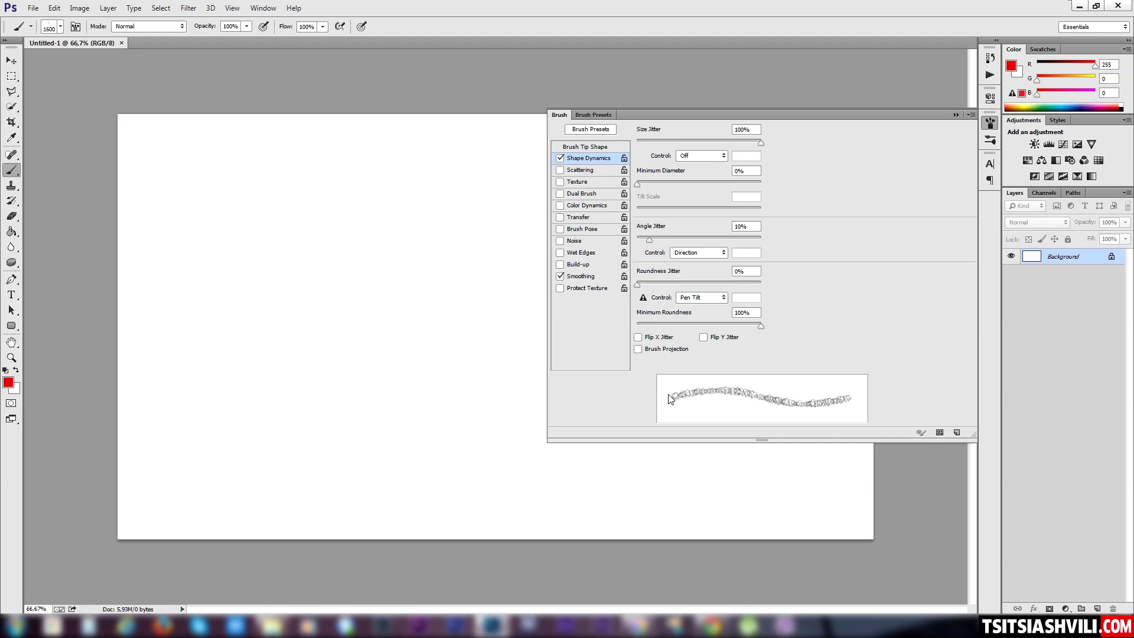
mouse_move(761, 143)
left_mouse_down()
mouse_move(653, 145)
mouse_move(781, 141)
mouse_move(637, 144)
mouse_move(795, 145)
left_mouse_up()
left_click_drag(635, 182, 647, 183)
mouse_move(671, 183)
left_mouse_down()
mouse_move(770, 187)
mouse_move(627, 189)
left_mouse_up()
mouse_move(637, 185)
left_mouse_down()
mouse_move(790, 185)
mouse_move(622, 190)
left_mouse_up()
mouse_move(647, 241)
left_mouse_down()
mouse_move(694, 242)
mouse_move(645, 243)
mouse_move(666, 247)
left_mouse_up()
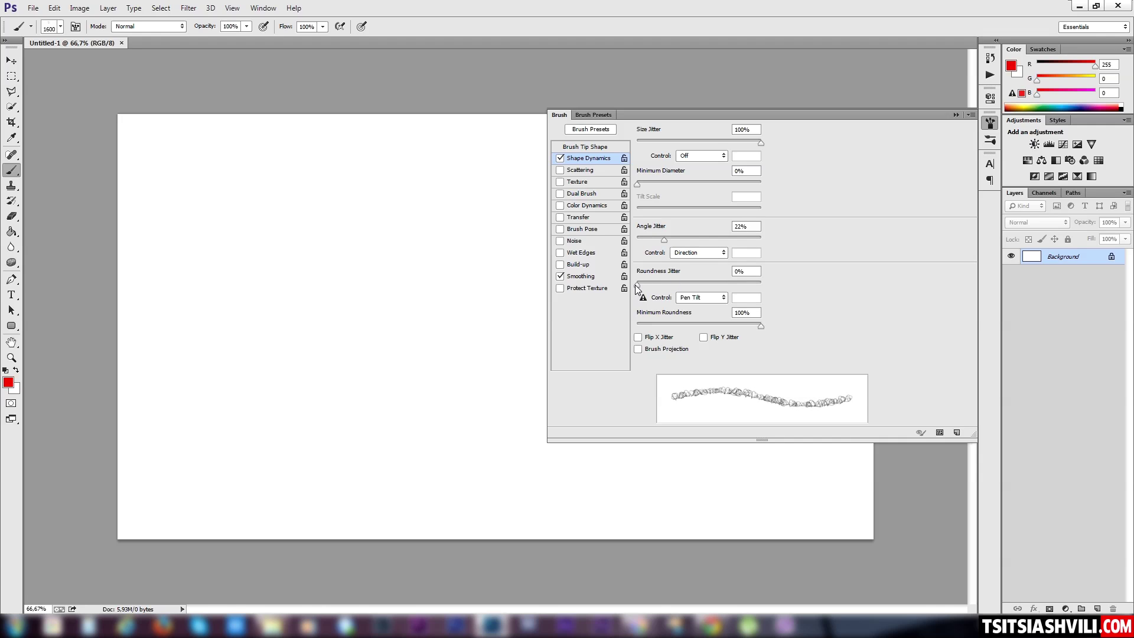
mouse_move(638, 286)
left_mouse_down()
mouse_move(674, 288)
mouse_move(634, 288)
left_mouse_up()
left_click_drag(761, 326, 744, 326)
Enable Scattering at 1000% on both axes with a count of 1, lower the count jitter, and collapse the brush settings
left_click(589, 171)
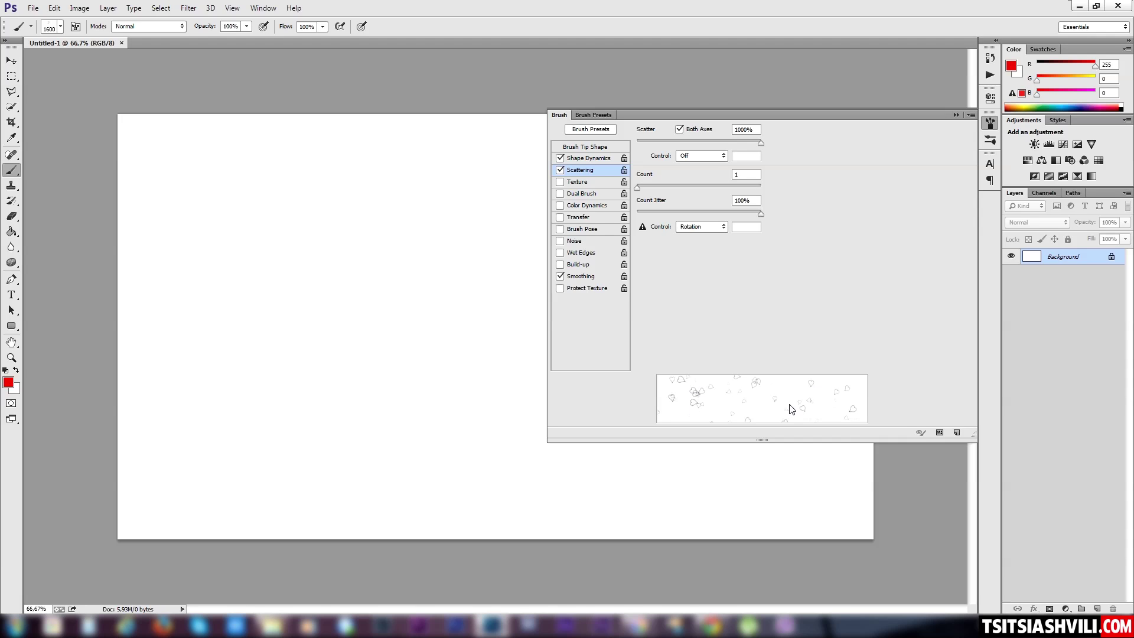
mouse_move(639, 186)
left_mouse_down()
mouse_move(695, 187)
mouse_move(652, 187)
left_mouse_up()
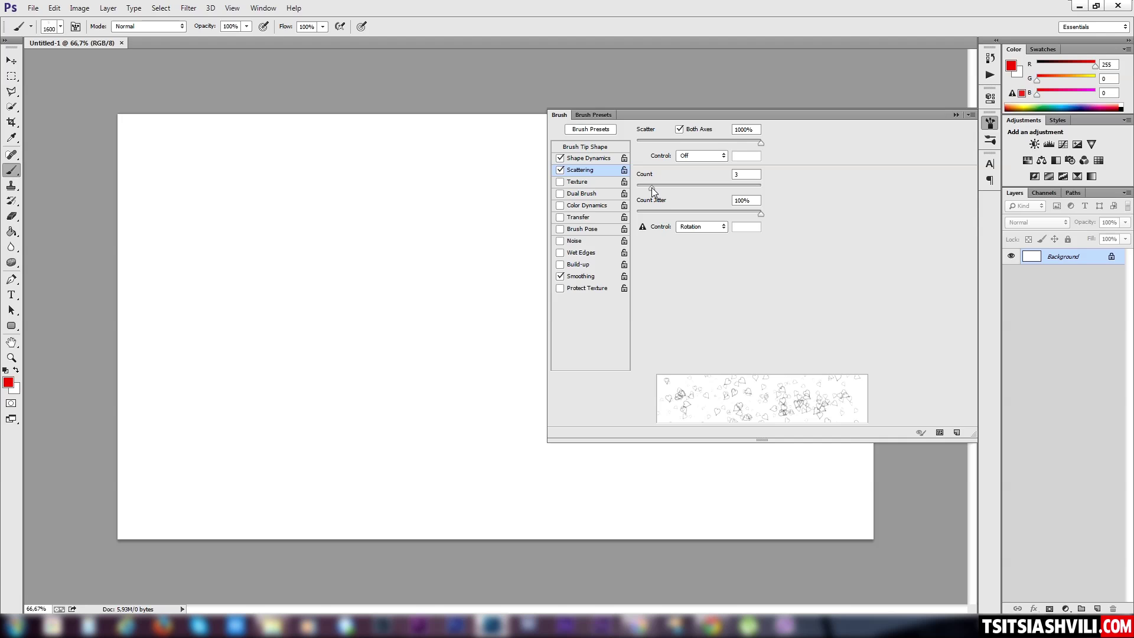
mouse_move(652, 188)
left_mouse_down()
mouse_move(734, 189)
mouse_move(651, 188)
left_mouse_up()
left_click_drag(651, 189, 634, 192)
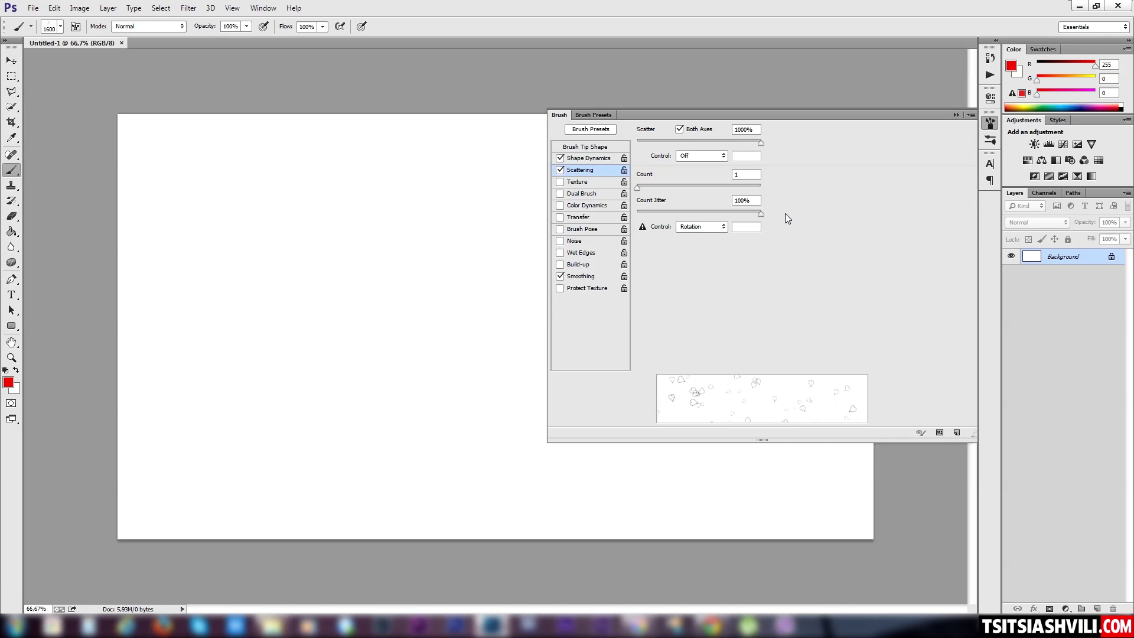
left_click_drag(761, 212, 757, 214)
mouse_move(694, 213)
left_mouse_down()
mouse_move(785, 214)
mouse_move(627, 217)
left_mouse_up()
left_click(955, 114)
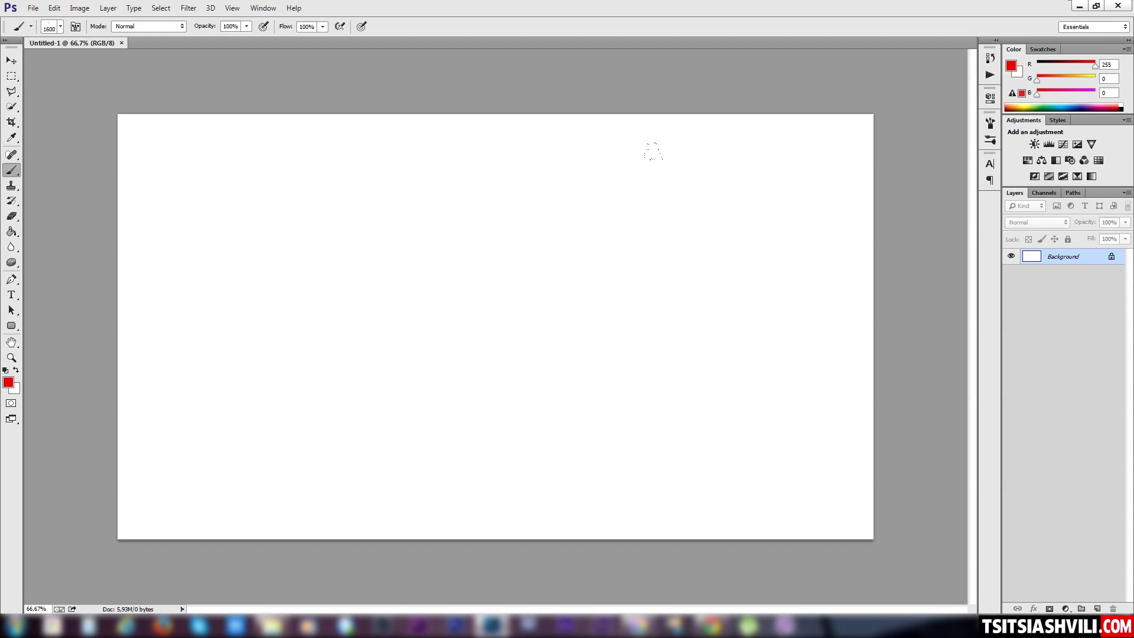
Paint scattered red hearts of varied sizes and angles across the canvas and float the document in its own window
mouse_move(697, 243)
left_mouse_down()
mouse_move(473, 141)
mouse_move(295, 248)
mouse_move(167, 347)
mouse_move(583, 339)
mouse_move(697, 248)
mouse_move(485, 224)
mouse_move(384, 313)
mouse_move(310, 402)
mouse_move(768, 336)
mouse_move(827, 308)
left_mouse_up()
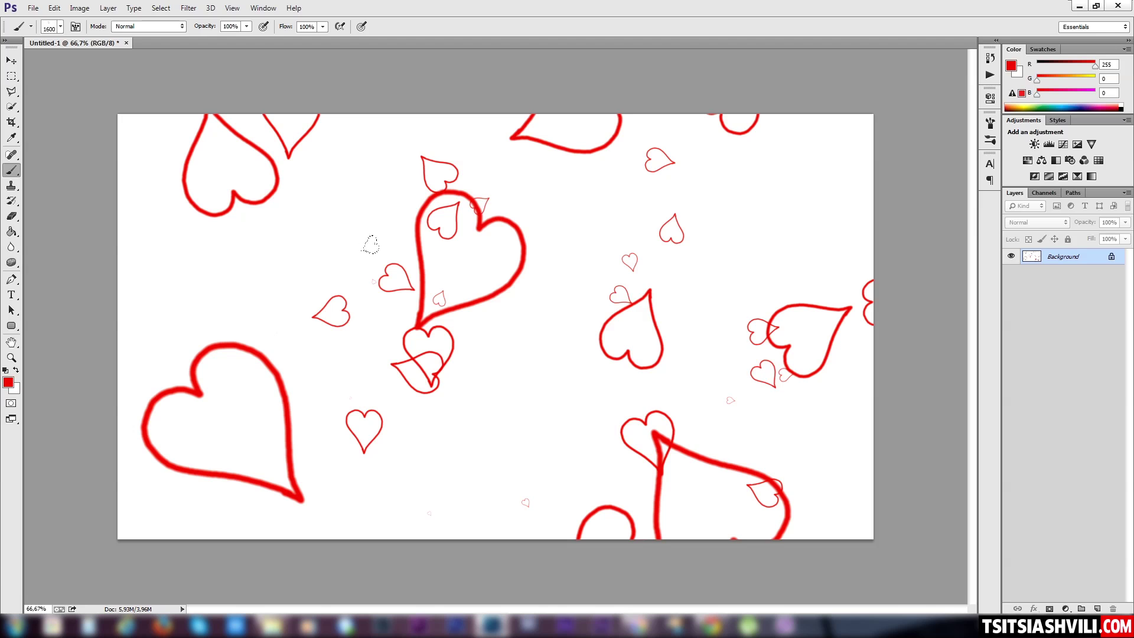
left_click_drag(79, 47, 322, 103)
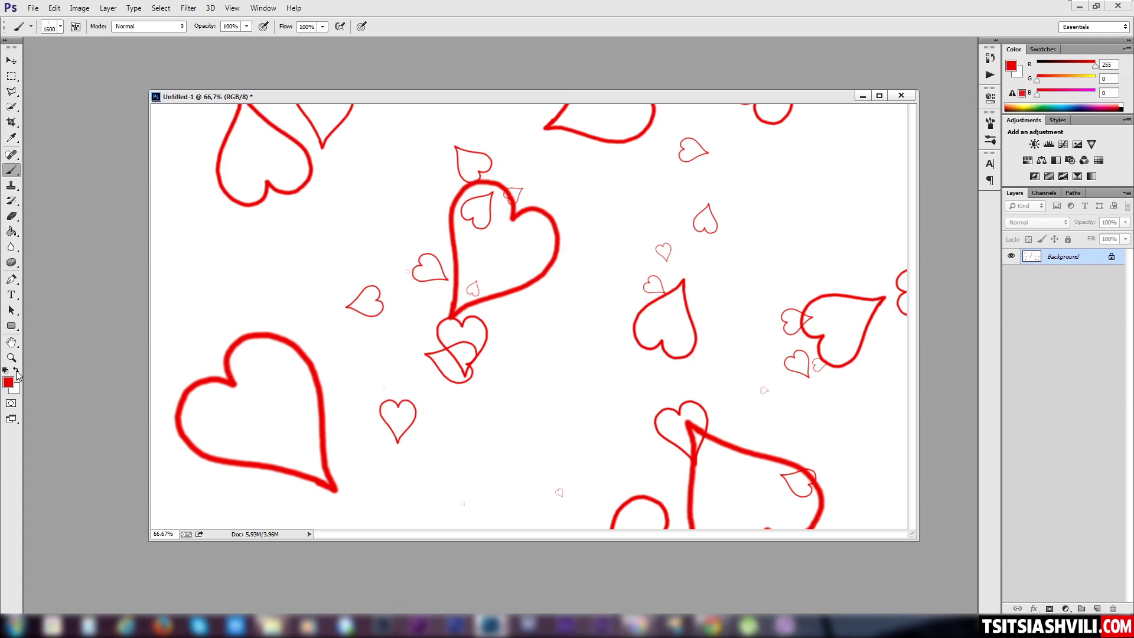
Set the foreground colour to black (000000) and reactivate the Brush tool
left_click(10, 383)
left_click_drag(351, 498, 409, 604)
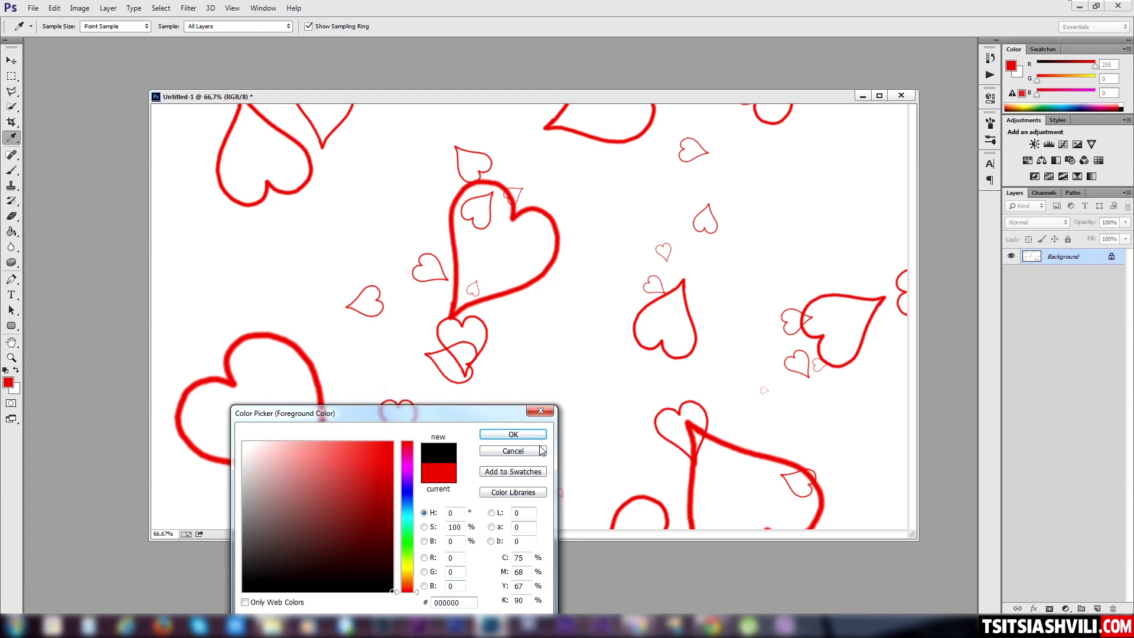
left_click(513, 435)
key("b")
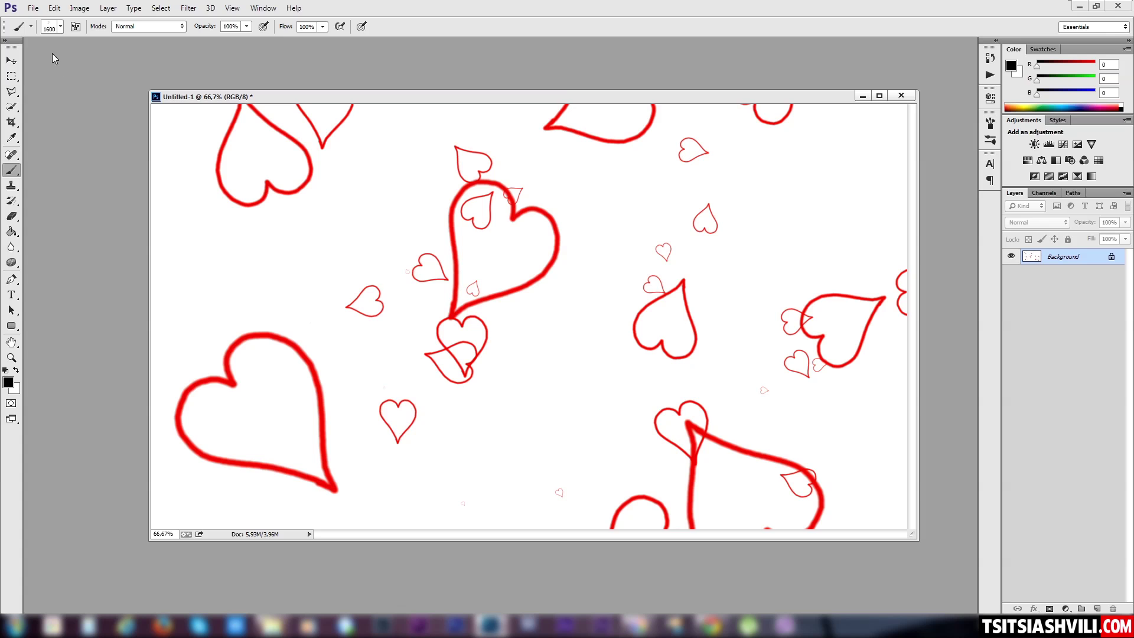
left_click(33, 8)
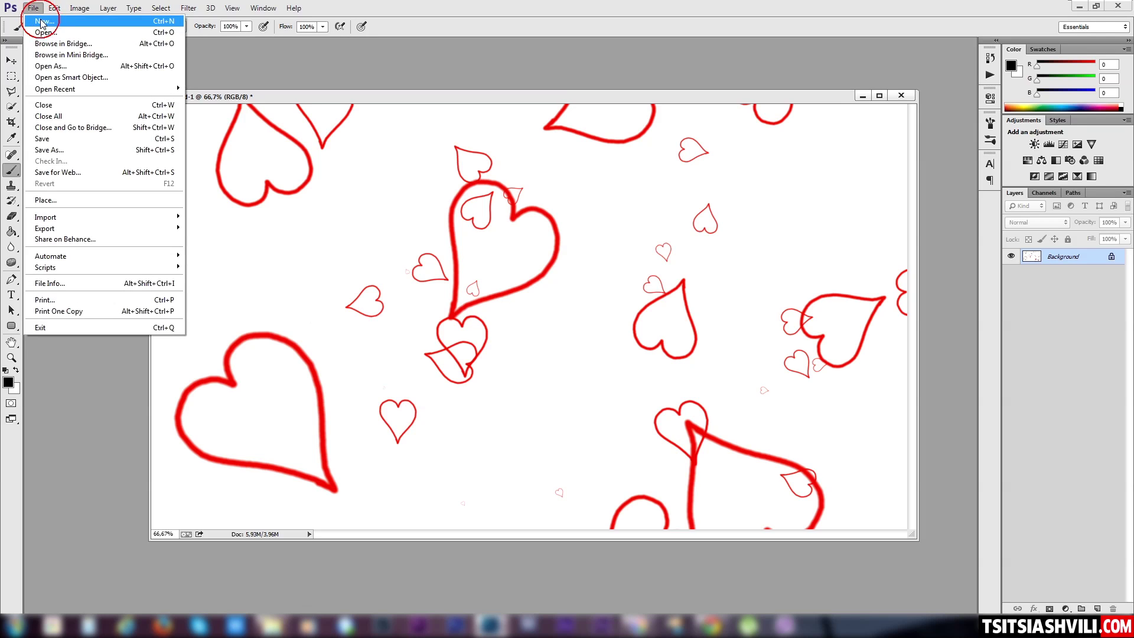
left_click(40, 22)
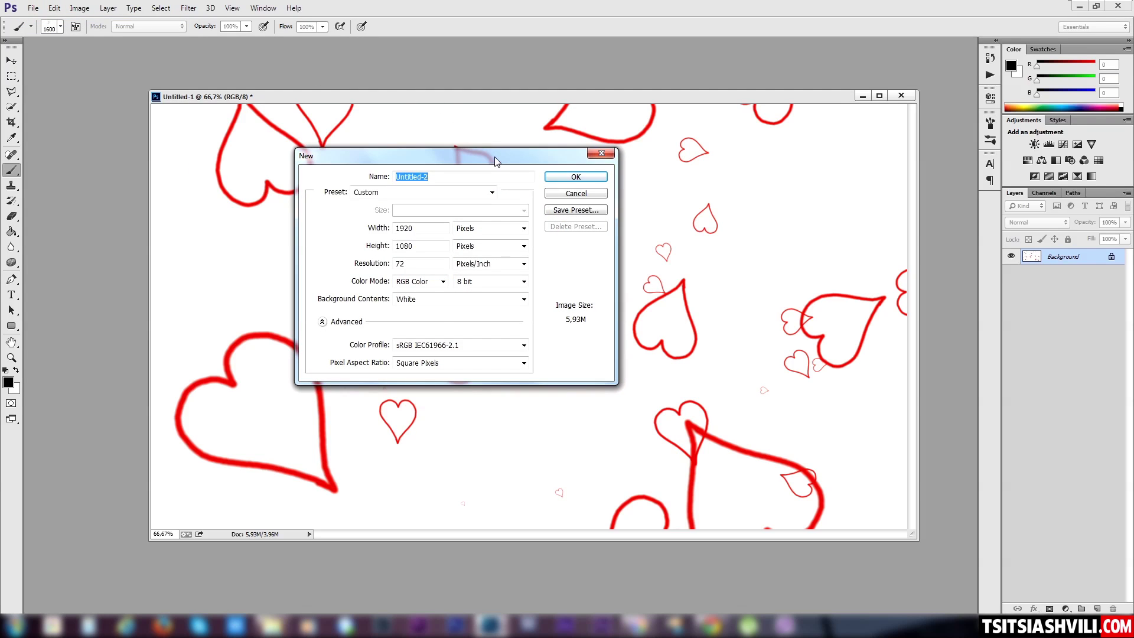
left_click_drag(495, 157, 632, 221)
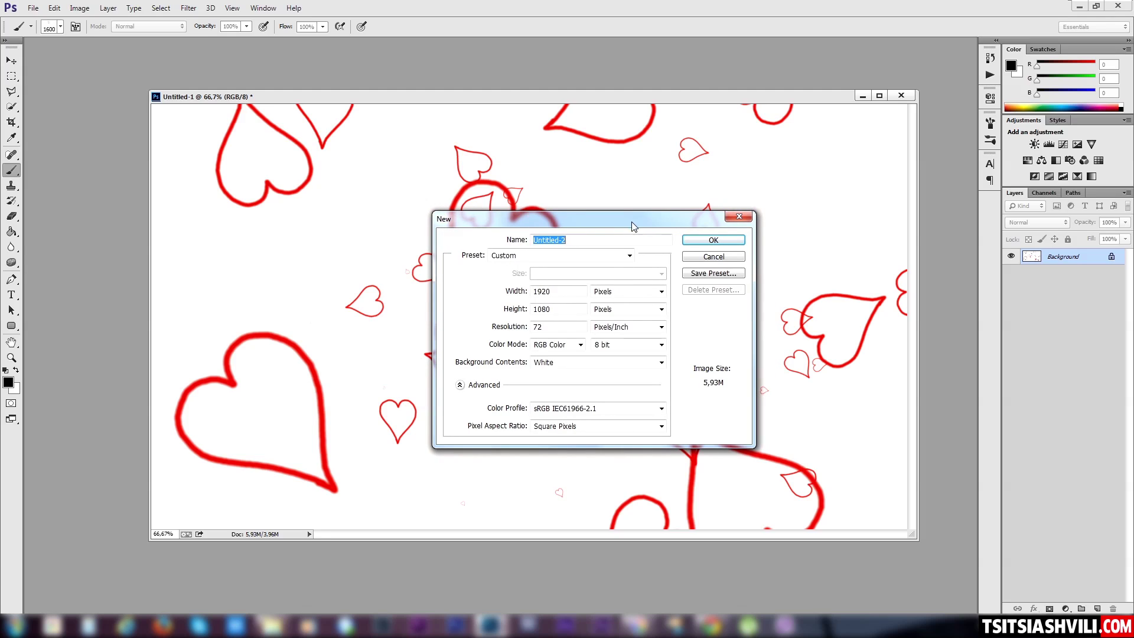
double_click(559, 291)
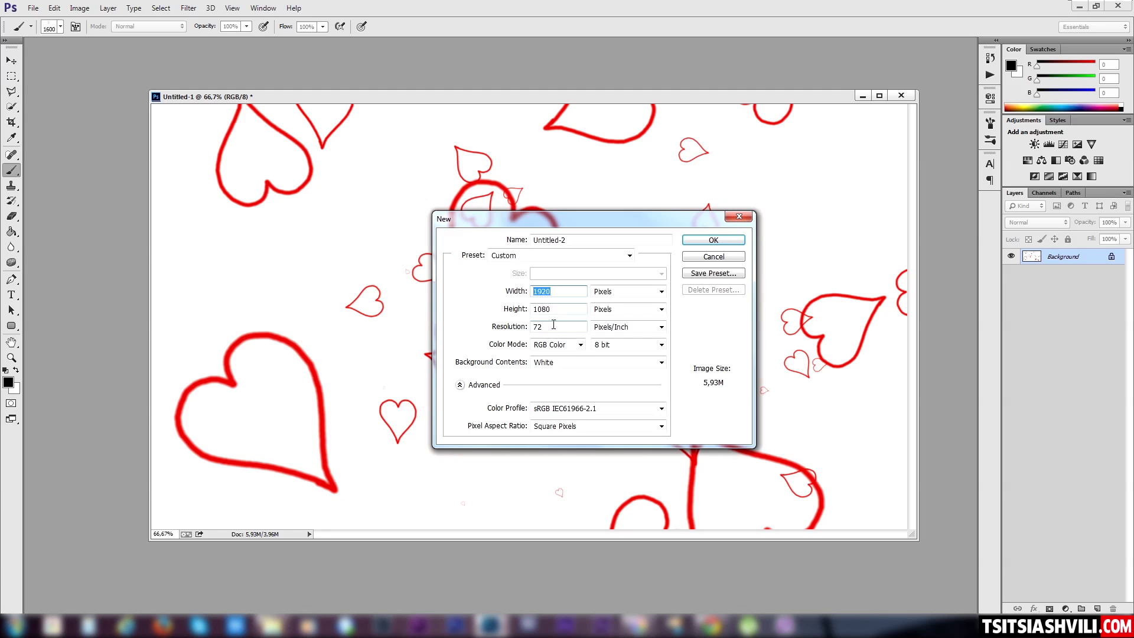
left_click(516, 325)
double_click(560, 328)
left_click(501, 293)
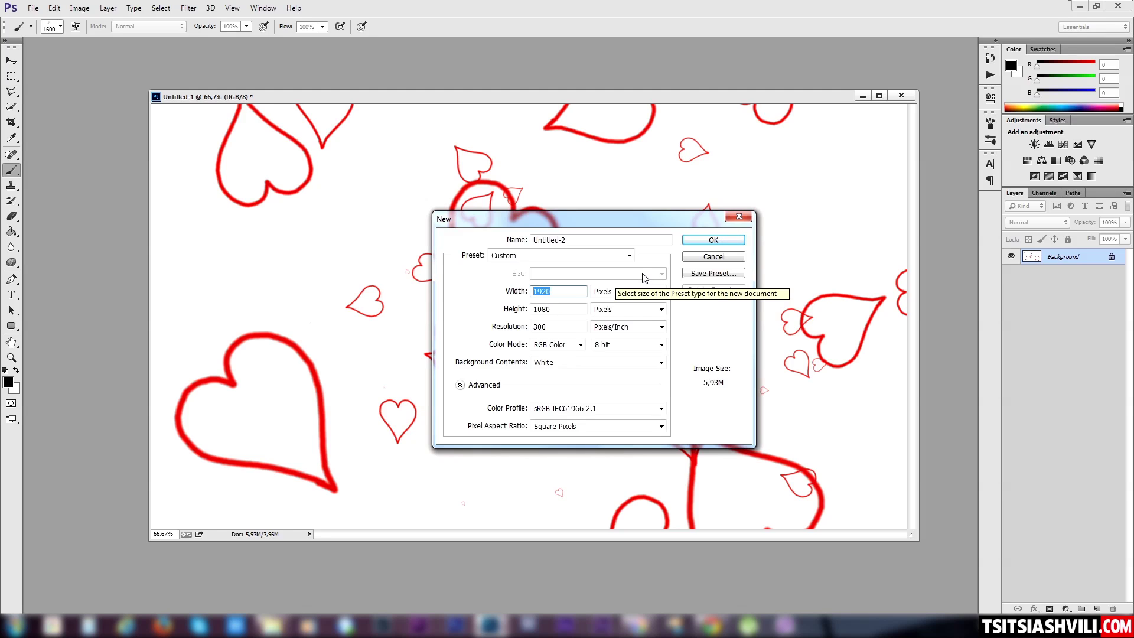
left_click_drag(679, 226, 628, 227)
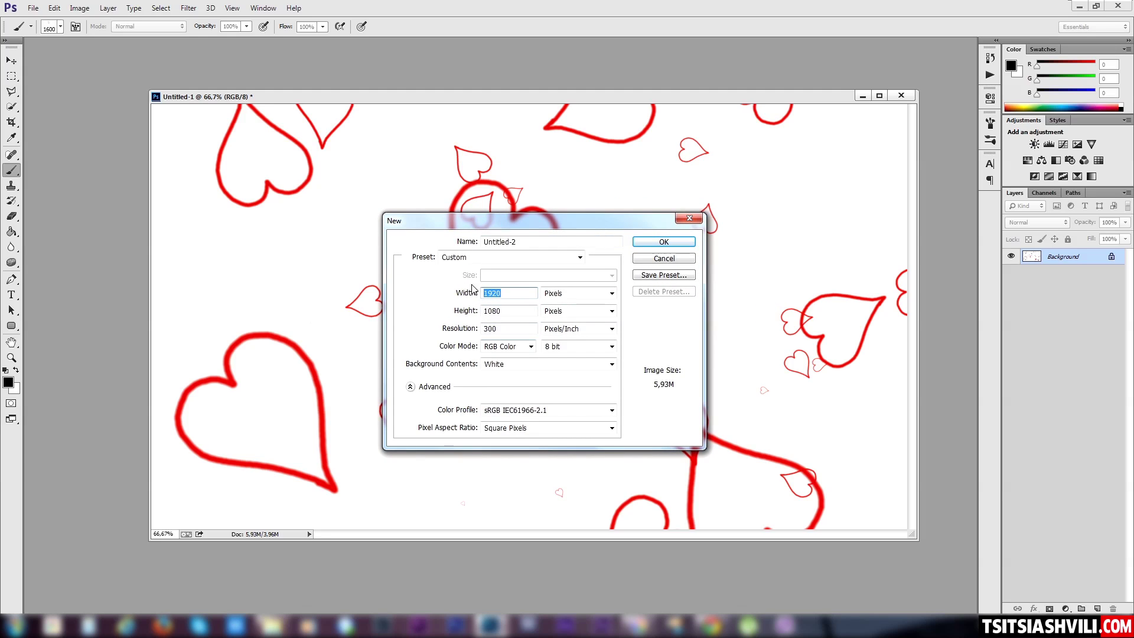
left_click(663, 264)
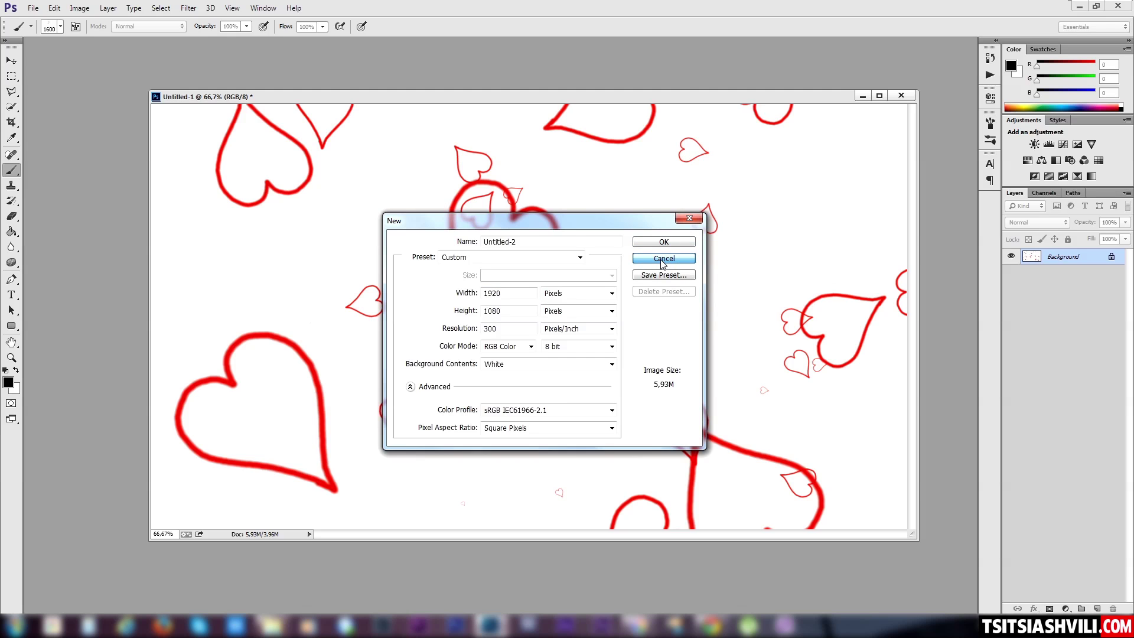
left_click(662, 260)
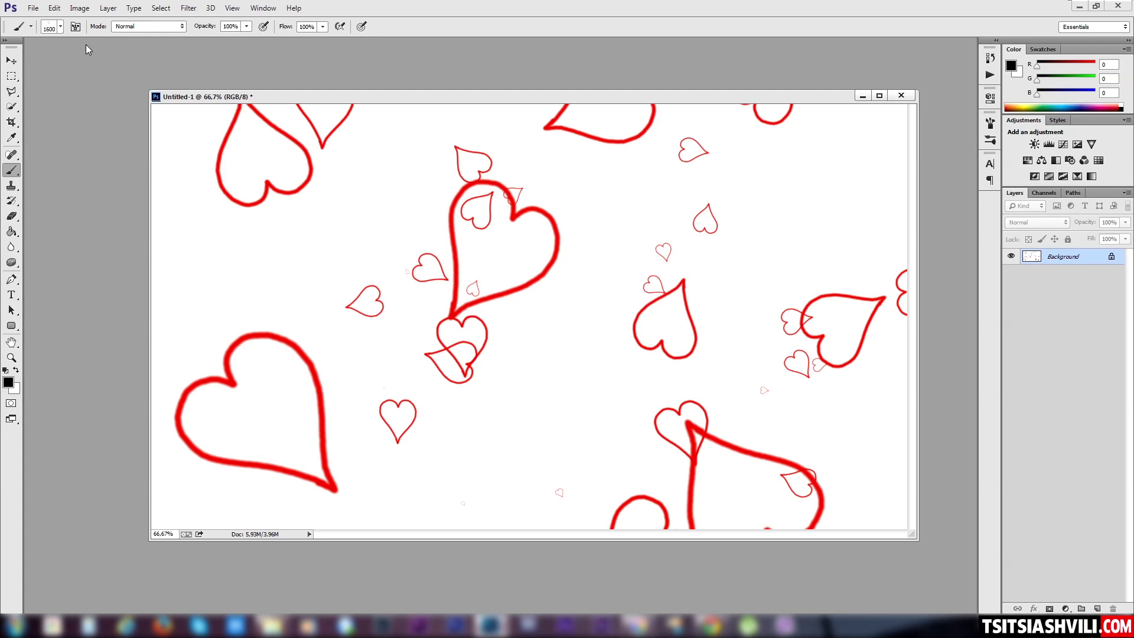
Create a new 1920 x 1080 pixel white RGB document at 72 pixels/inch and shift its floating window slightly
left_click(33, 8)
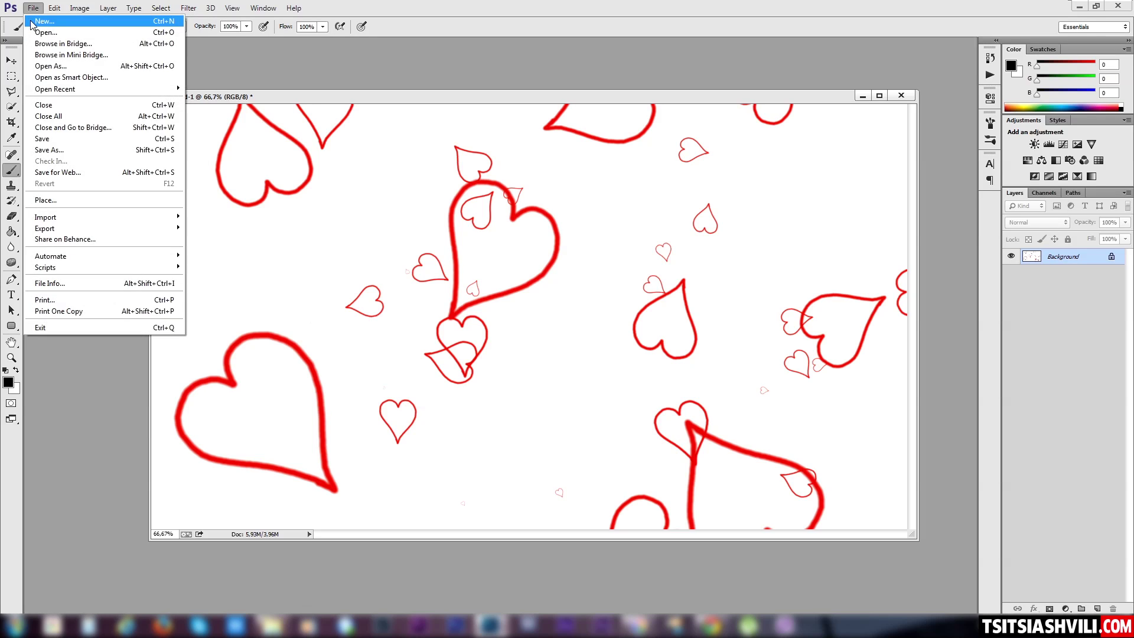
left_click(44, 22)
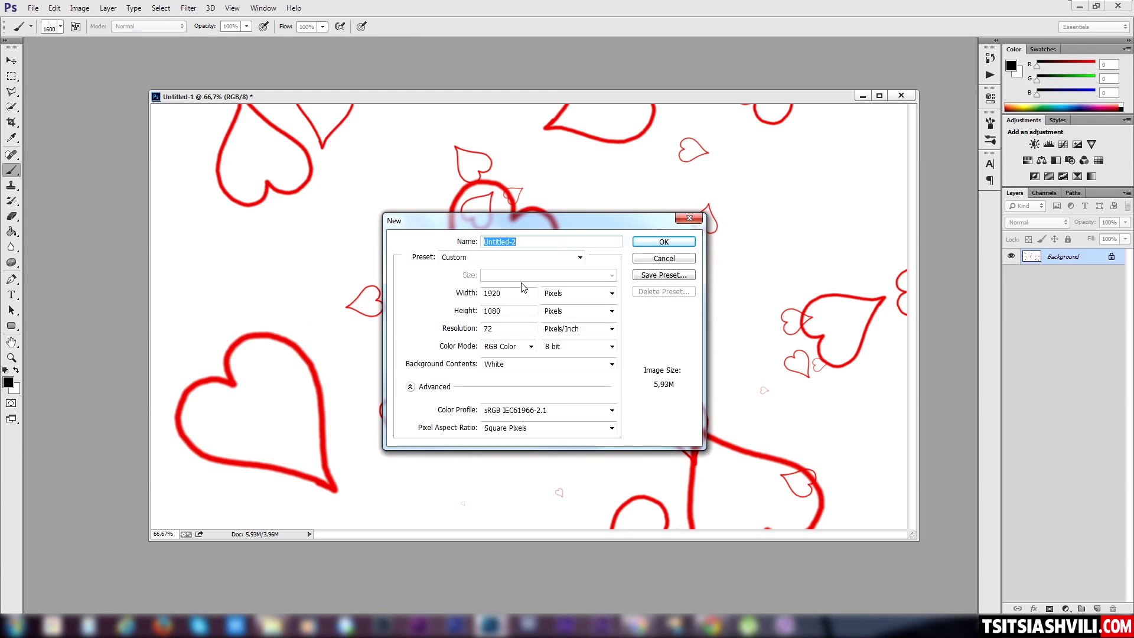
left_click(663, 243)
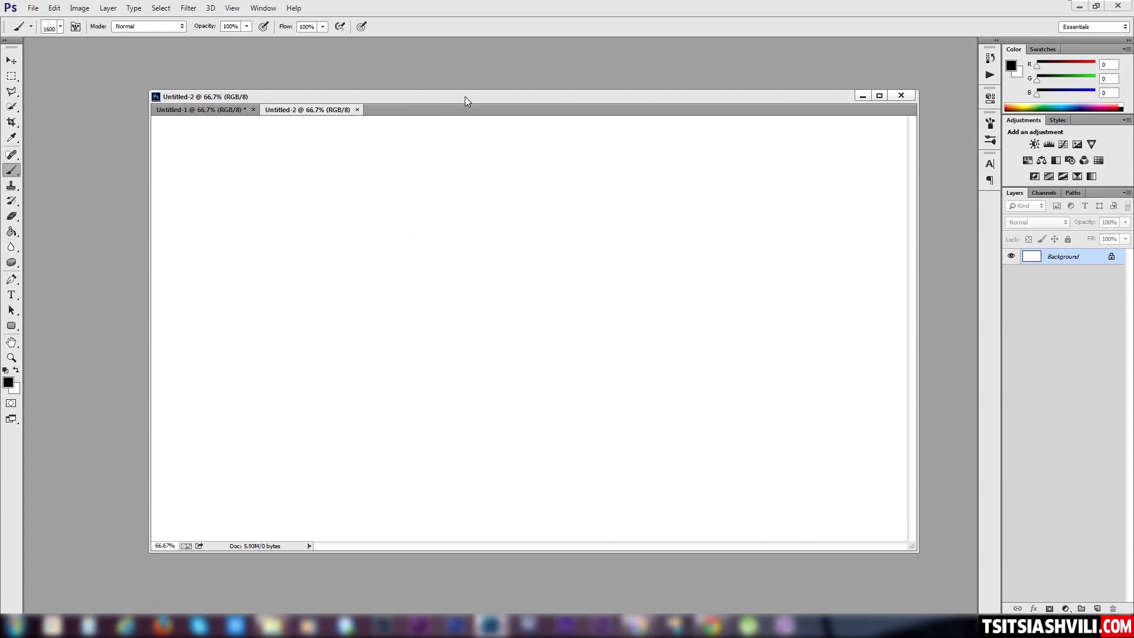
mouse_move(466, 97)
left_mouse_down()
mouse_move(410, 70)
mouse_move(431, 104)
mouse_move(453, 99)
left_mouse_up()
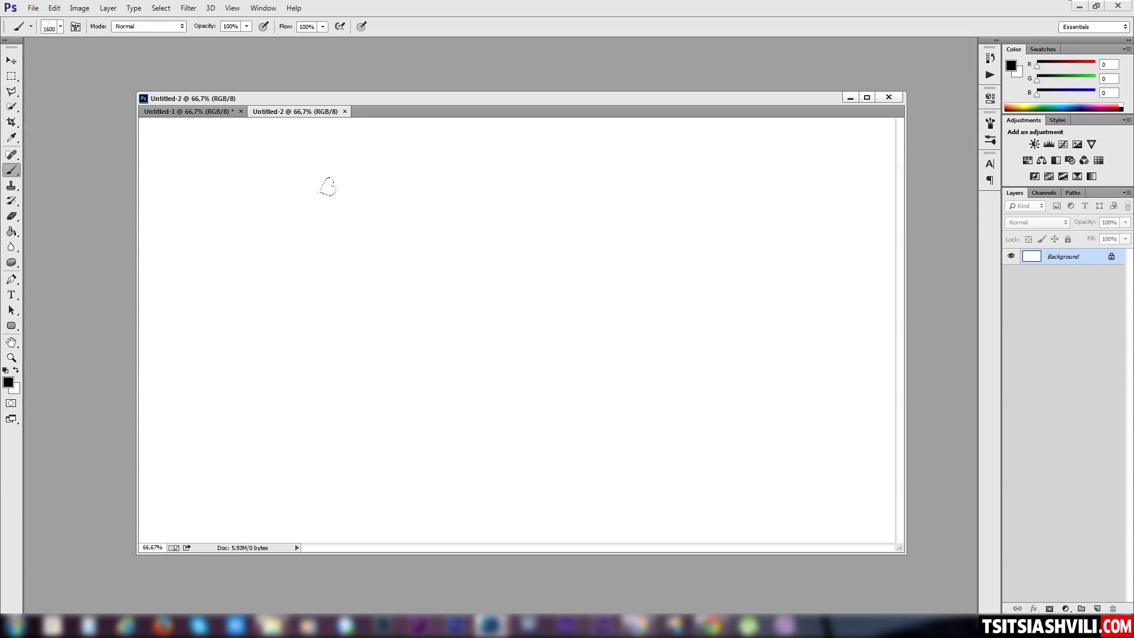
Choose the hard round brush with 100% hardness for the Brush tool and set its size to 15 px
right_click(12, 171)
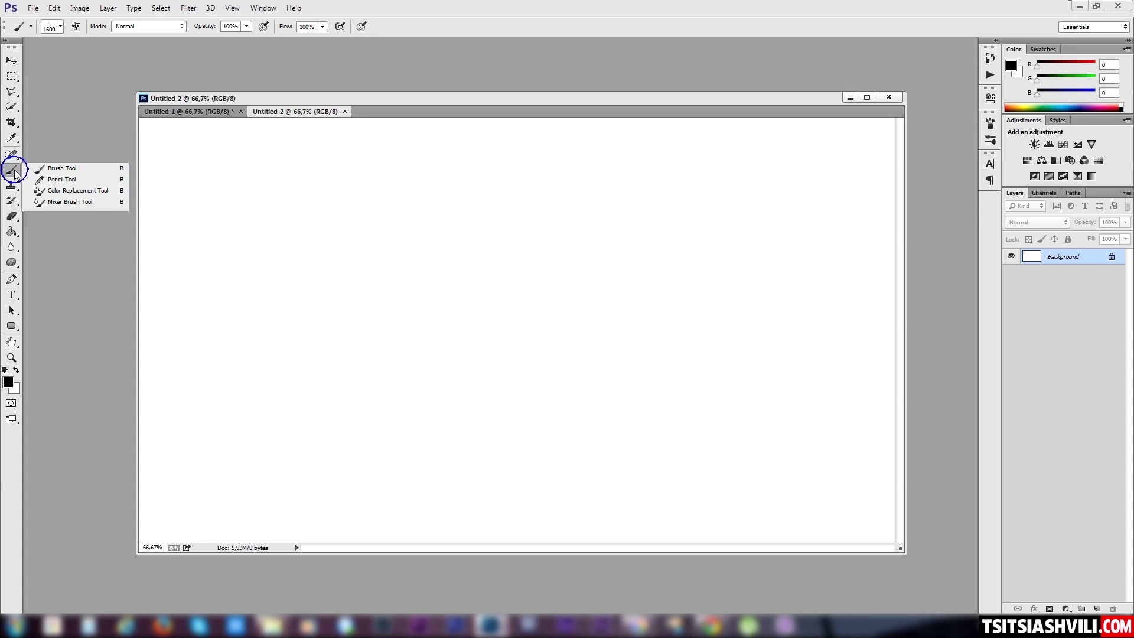
left_click(71, 167)
right_click(362, 206)
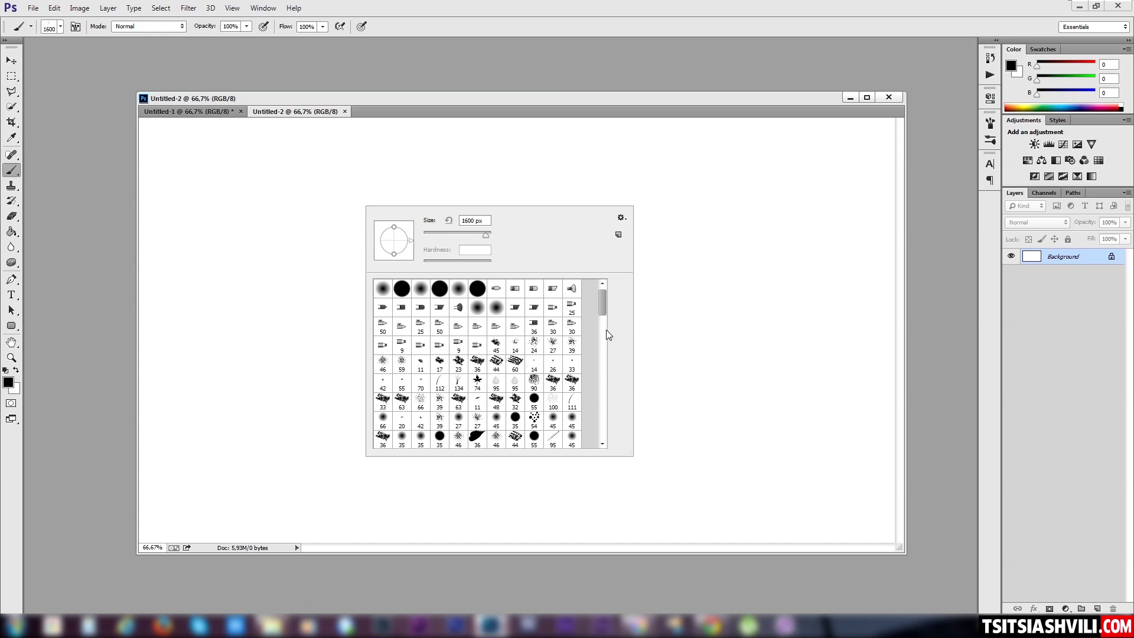
left_click(600, 271)
left_click(384, 288)
left_click(410, 289)
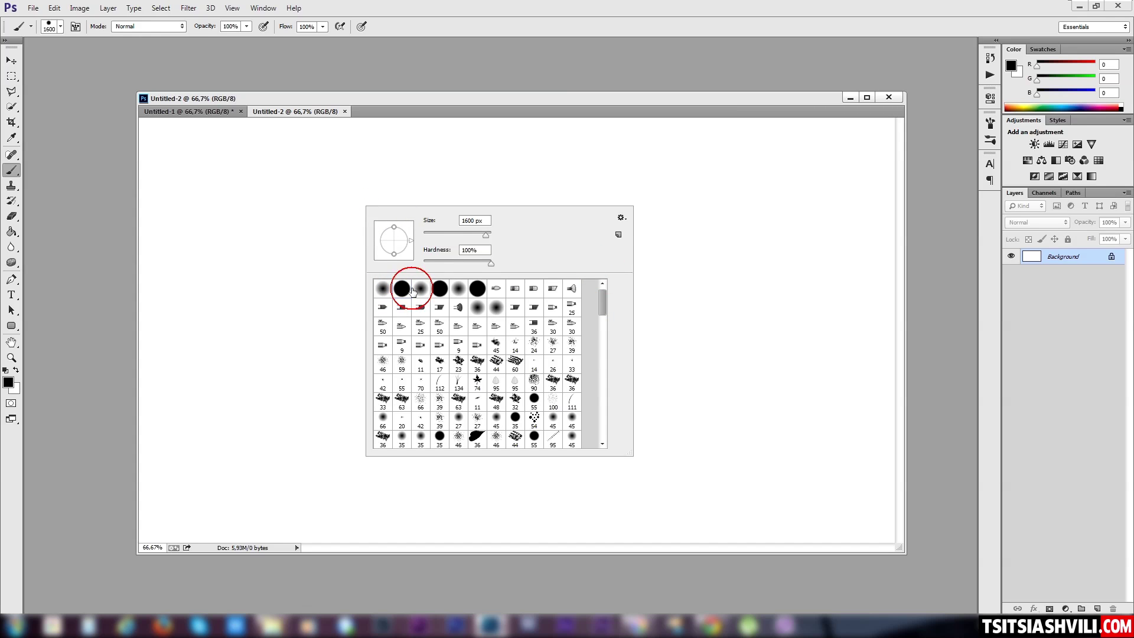
right_click(626, 170)
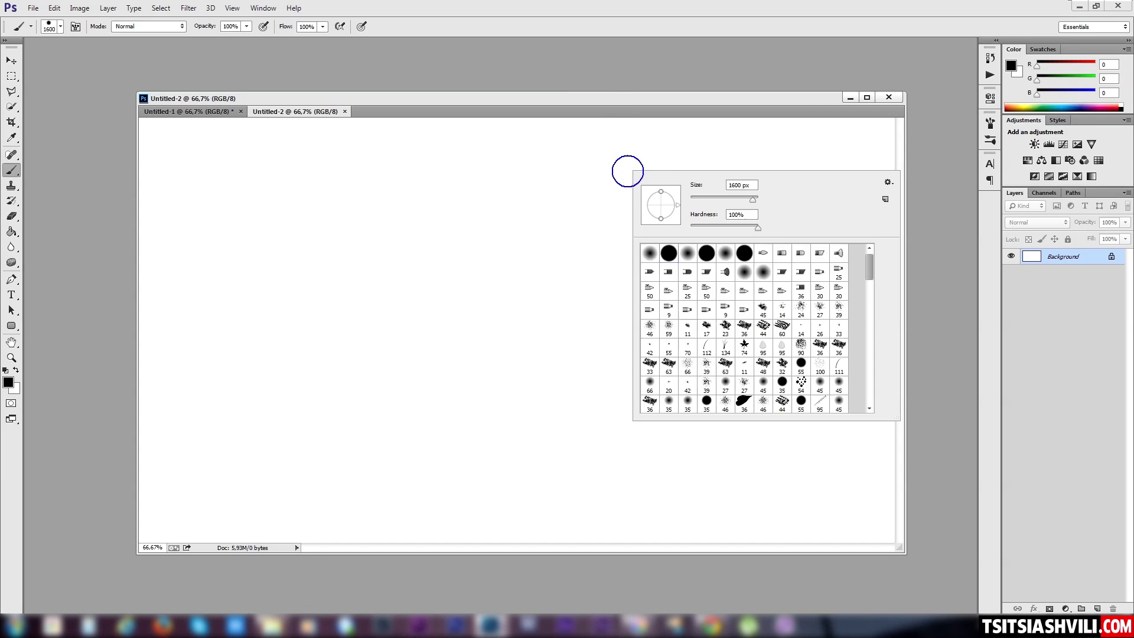
left_click_drag(712, 199, 697, 202)
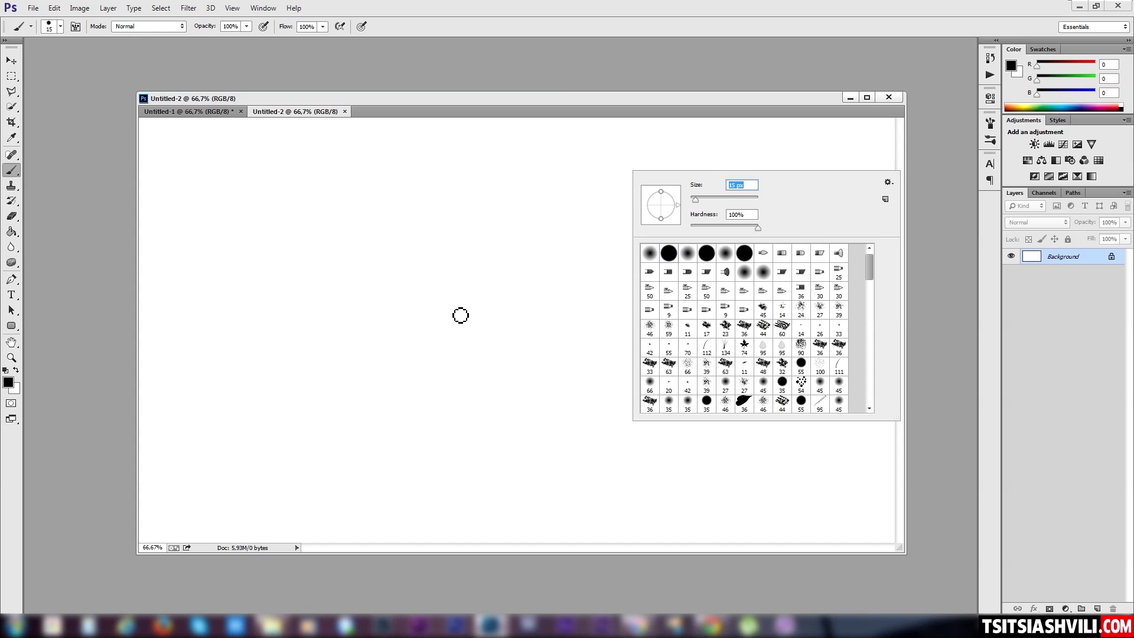
Draw a freehand flower, revert it, and redraw it as a closed black outline with eleven narrow petals
mouse_move(458, 291)
left_mouse_down()
mouse_move(471, 269)
mouse_move(507, 250)
mouse_move(542, 331)
mouse_move(489, 349)
mouse_move(482, 393)
mouse_move(466, 343)
mouse_move(424, 409)
mouse_move(455, 325)
mouse_move(409, 355)
mouse_move(413, 325)
mouse_move(445, 317)
mouse_move(365, 287)
mouse_move(430, 297)
mouse_move(412, 237)
mouse_move(481, 299)
left_mouse_up()
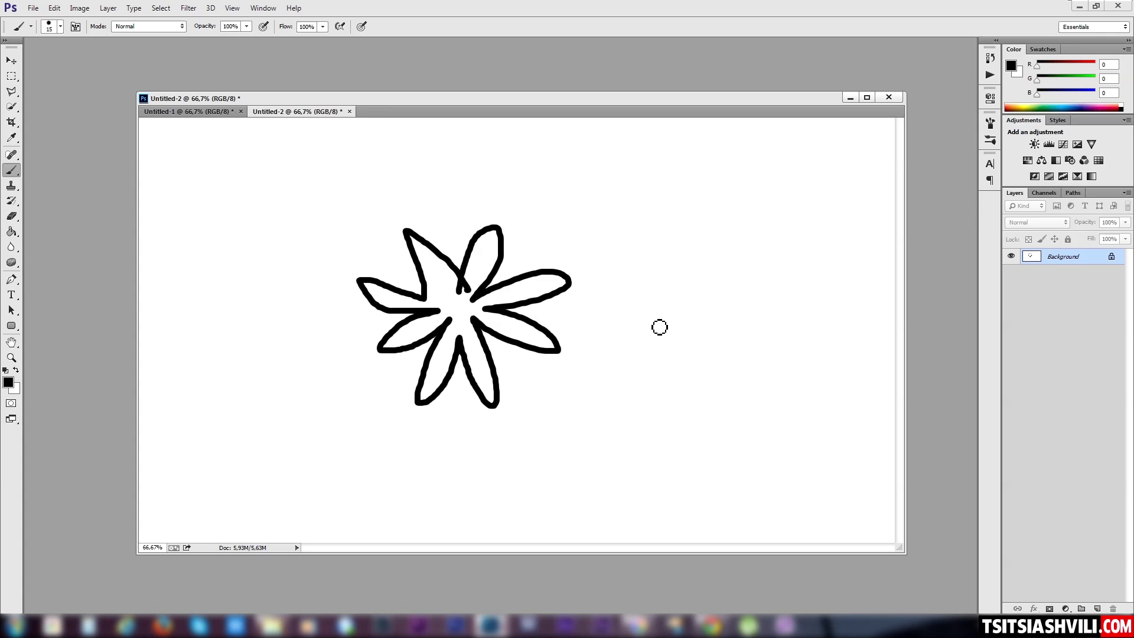
key("F12")
mouse_move(502, 296)
left_mouse_down()
mouse_move(518, 226)
mouse_move(532, 298)
mouse_move(575, 219)
mouse_move(565, 308)
mouse_move(663, 276)
mouse_move(567, 320)
mouse_move(661, 339)
mouse_move(591, 347)
mouse_move(634, 396)
mouse_move(559, 344)
mouse_move(585, 422)
mouse_move(545, 359)
mouse_move(534, 423)
mouse_move(521, 370)
mouse_move(451, 426)
mouse_move(510, 358)
mouse_move(422, 378)
mouse_move(475, 333)
mouse_move(385, 296)
mouse_move(472, 323)
mouse_move(431, 241)
mouse_move(505, 304)
left_mouse_up()
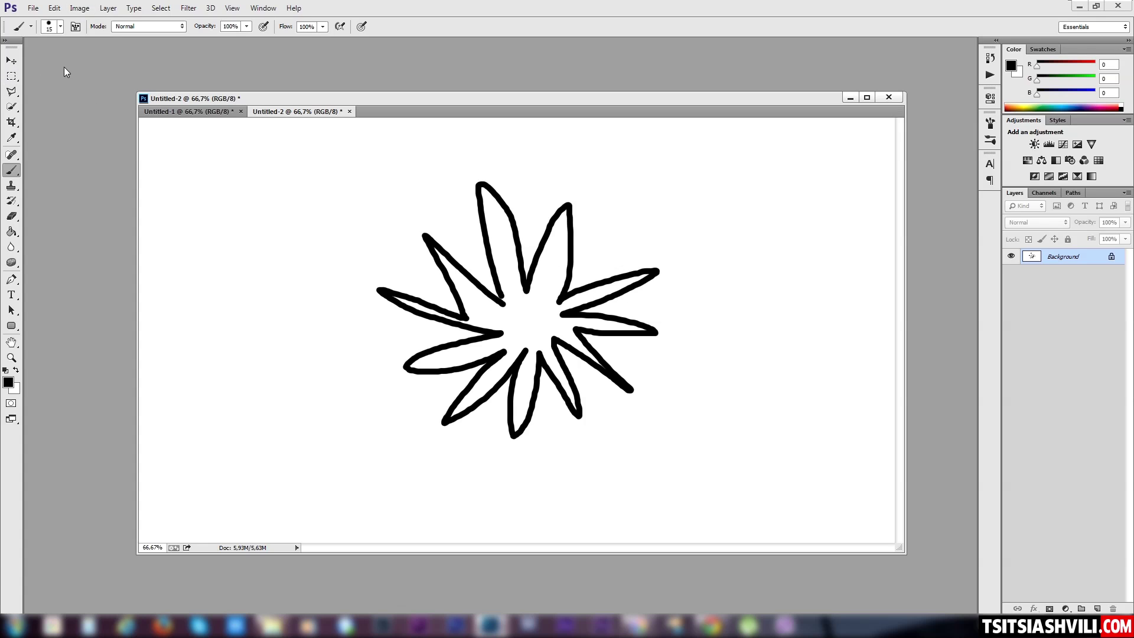
Crop the canvas on all four sides so that it closely frames the black flower outline
left_click(12, 122)
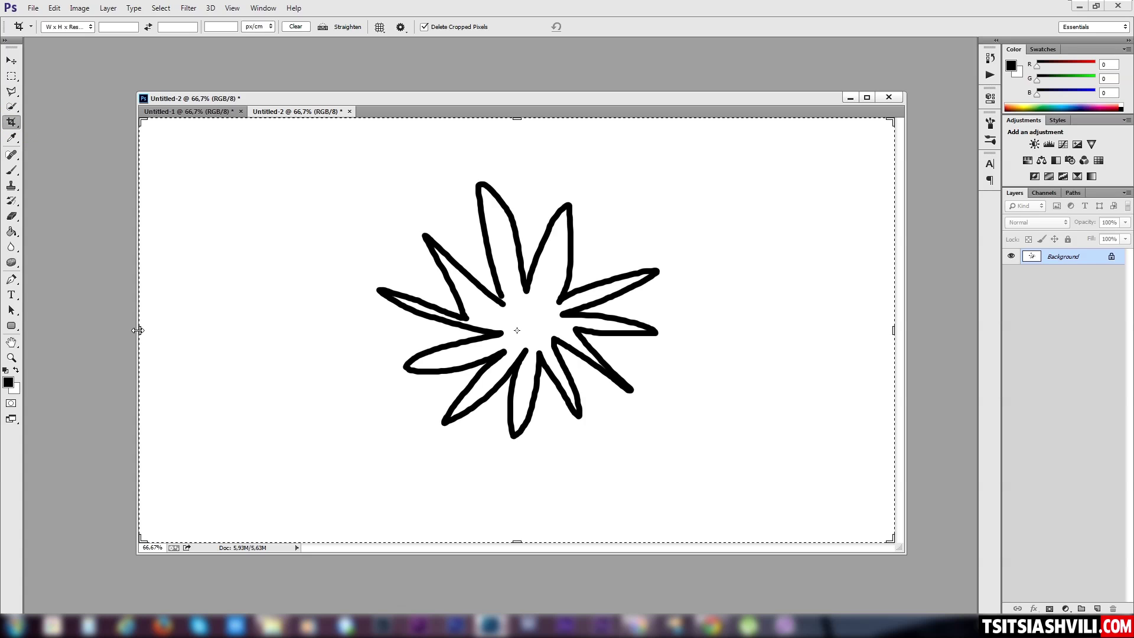
left_click_drag(138, 330, 306, 331)
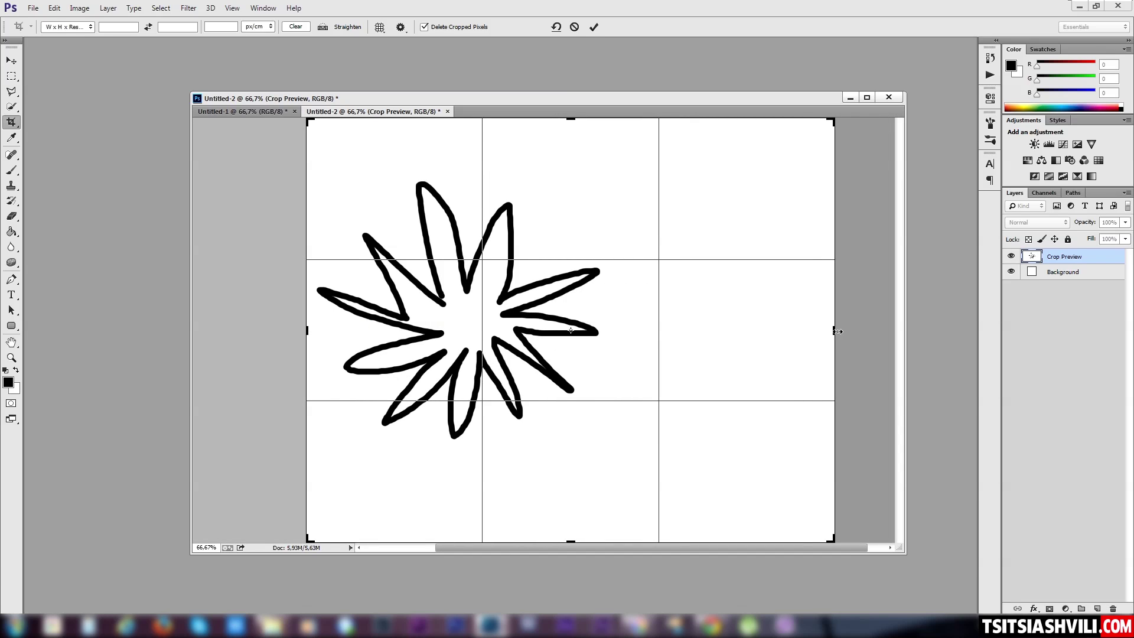
left_click_drag(838, 332, 722, 331)
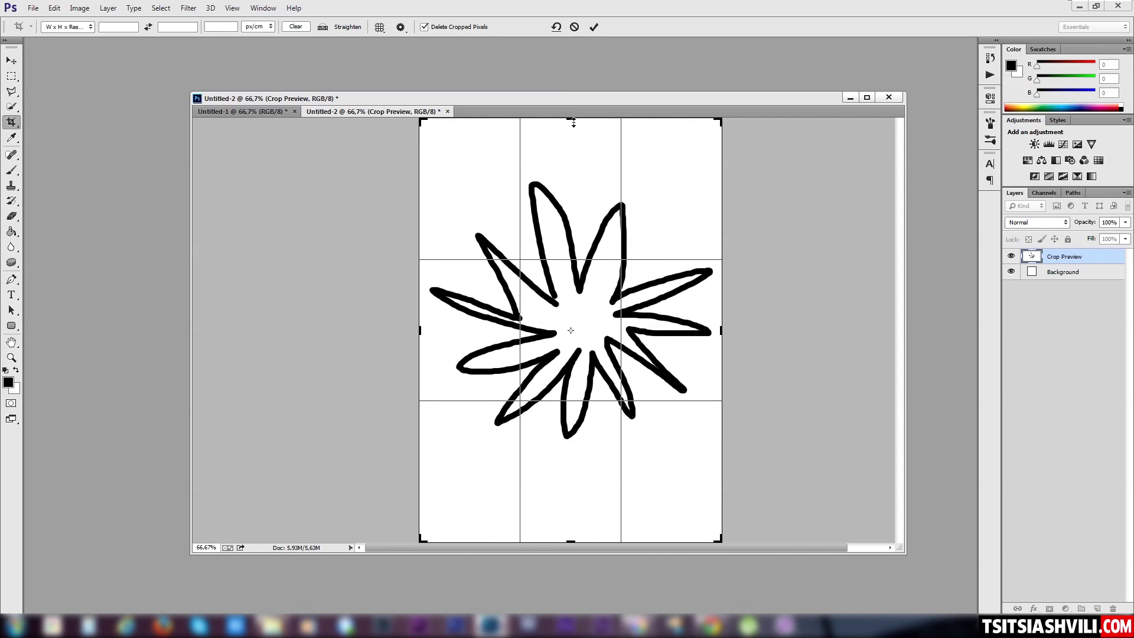
left_click_drag(573, 122, 569, 144)
left_click_drag(571, 514, 574, 465)
key("Return")
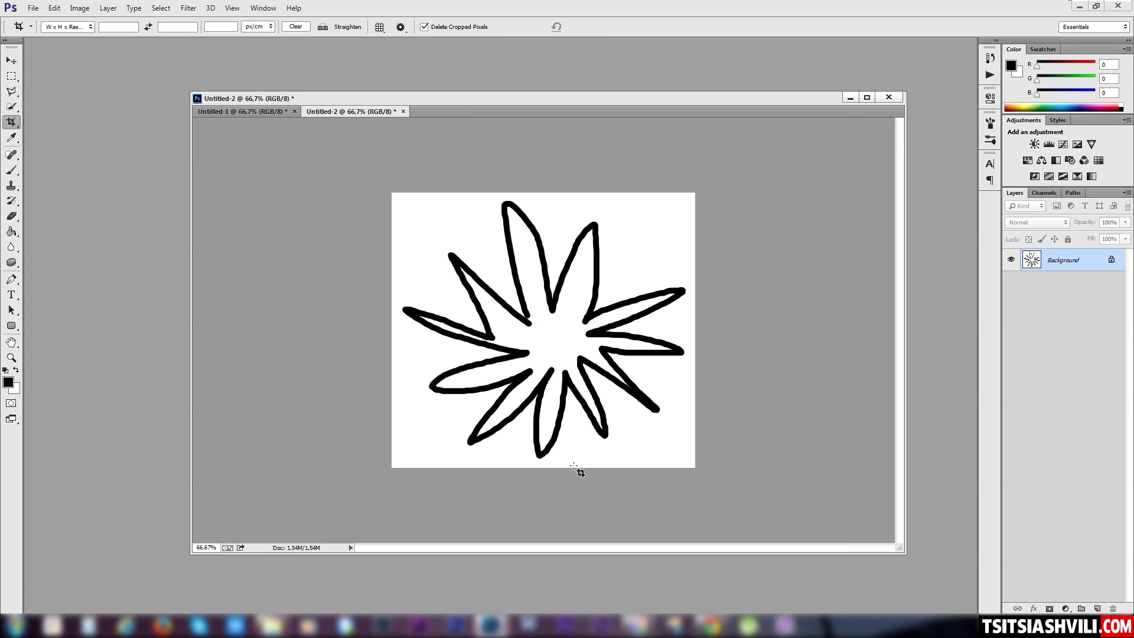
Define the cropped flower as a brush preset named "sfgsdfhsdfhsdgh"
left_click(54, 8)
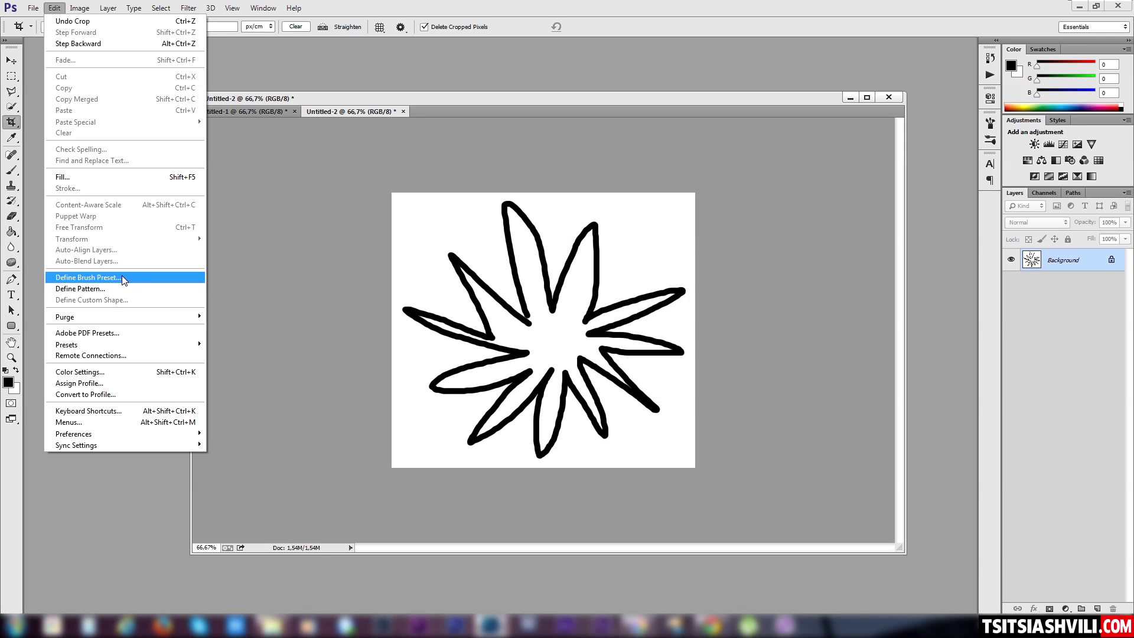
left_click(89, 277)
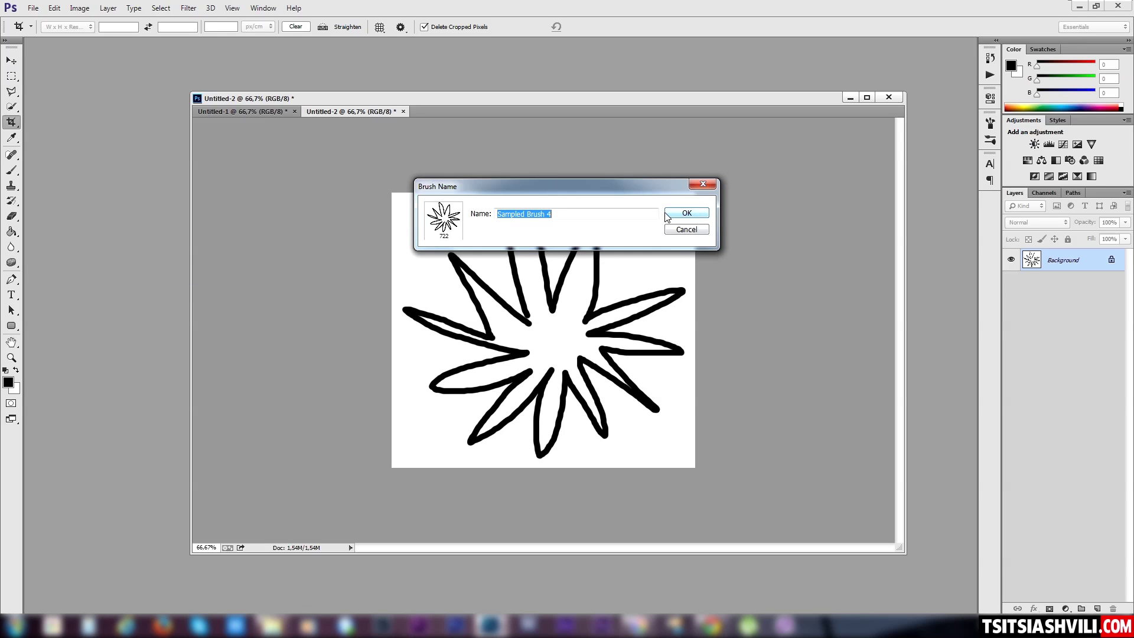
type("sfgsdfhsdfhsdgh")
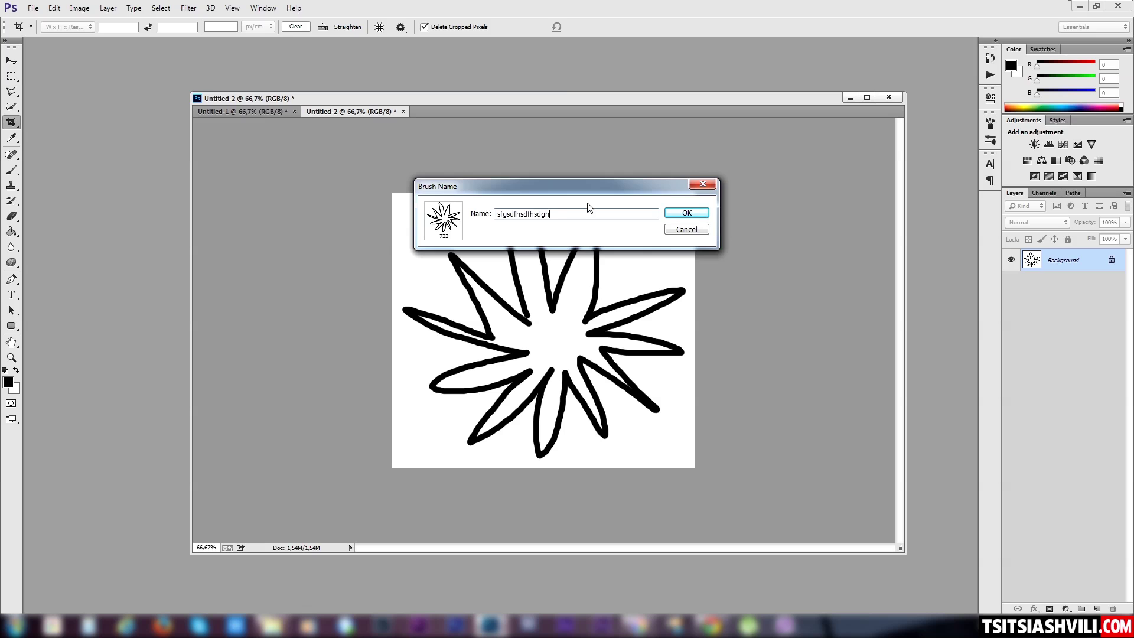
left_click(688, 214)
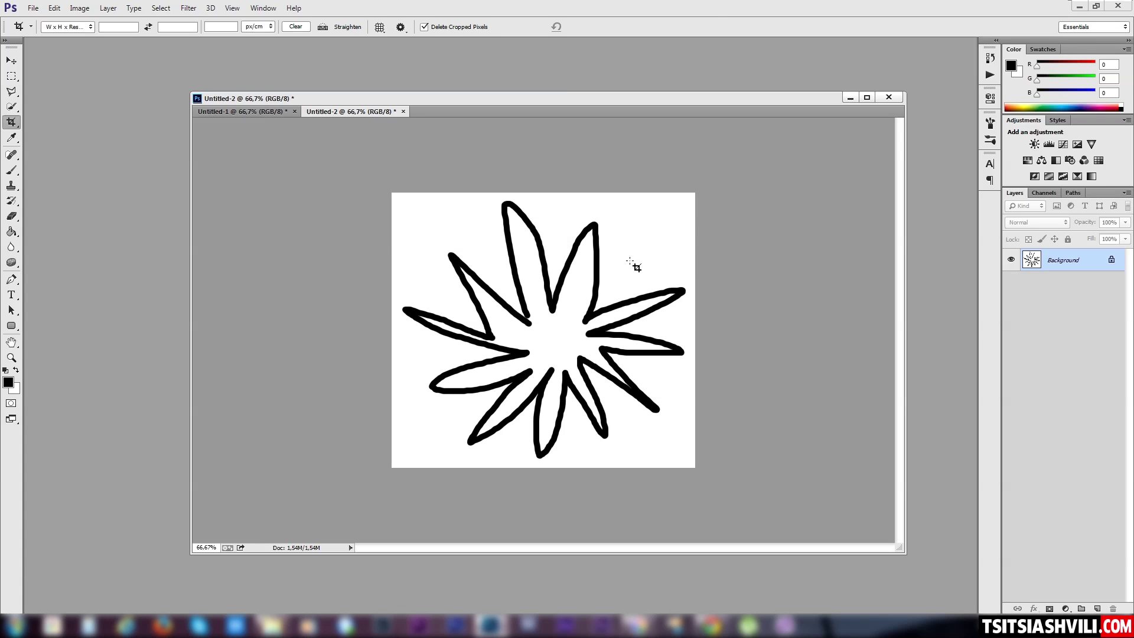
Activate the Brush tool and choose the newly defined 722 px flower brush from the end of the presets
key("b")
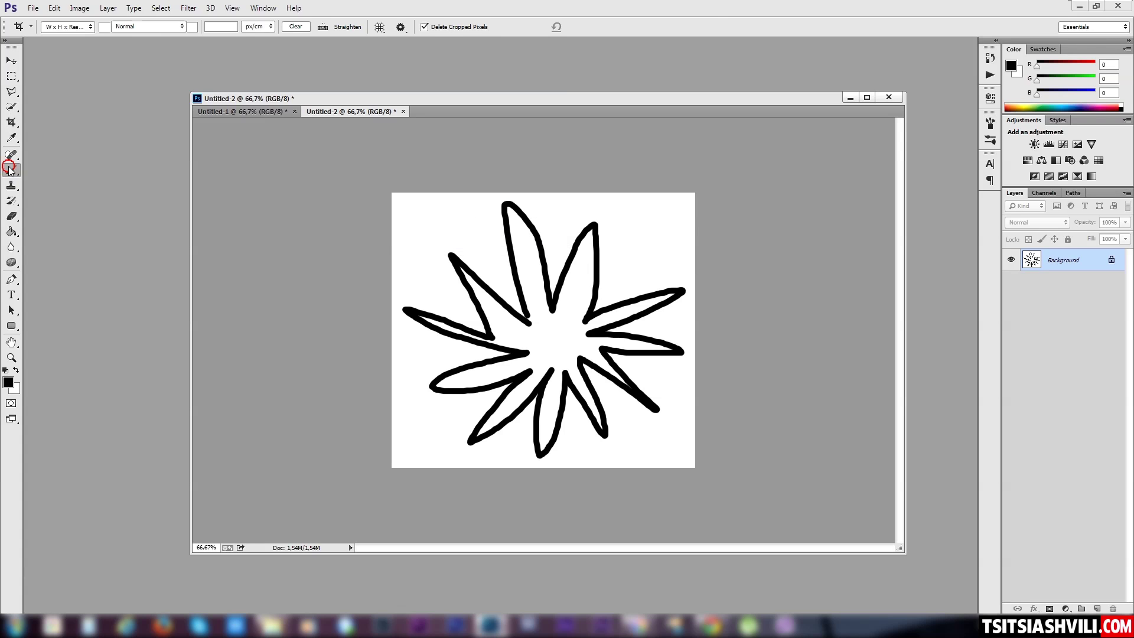
right_click(512, 257)
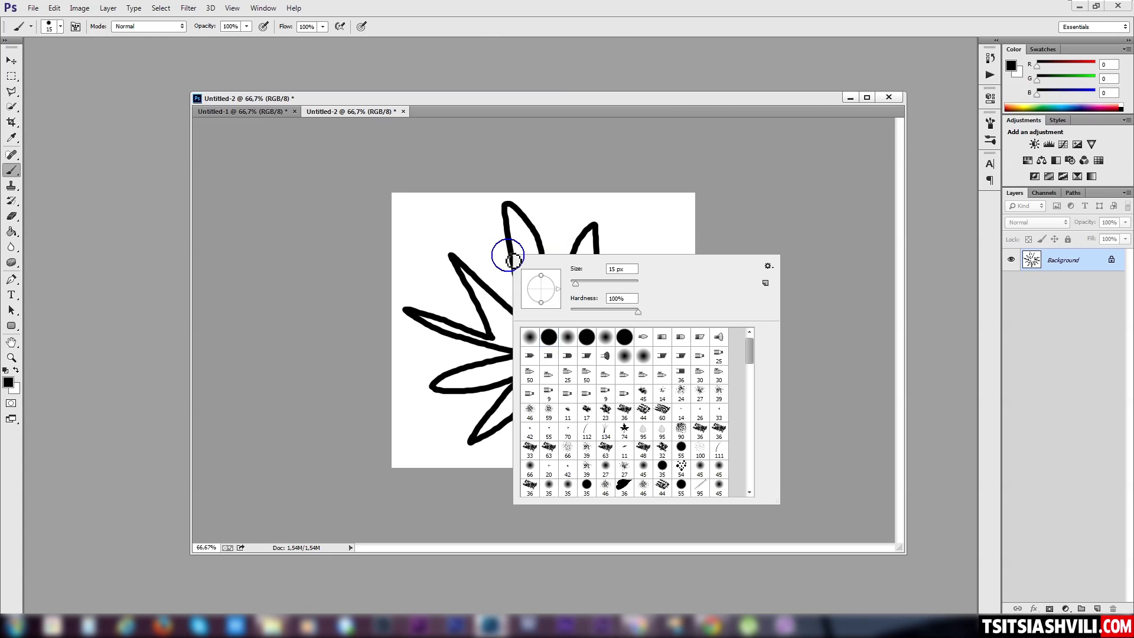
left_click_drag(750, 352, 749, 495)
left_click(625, 489)
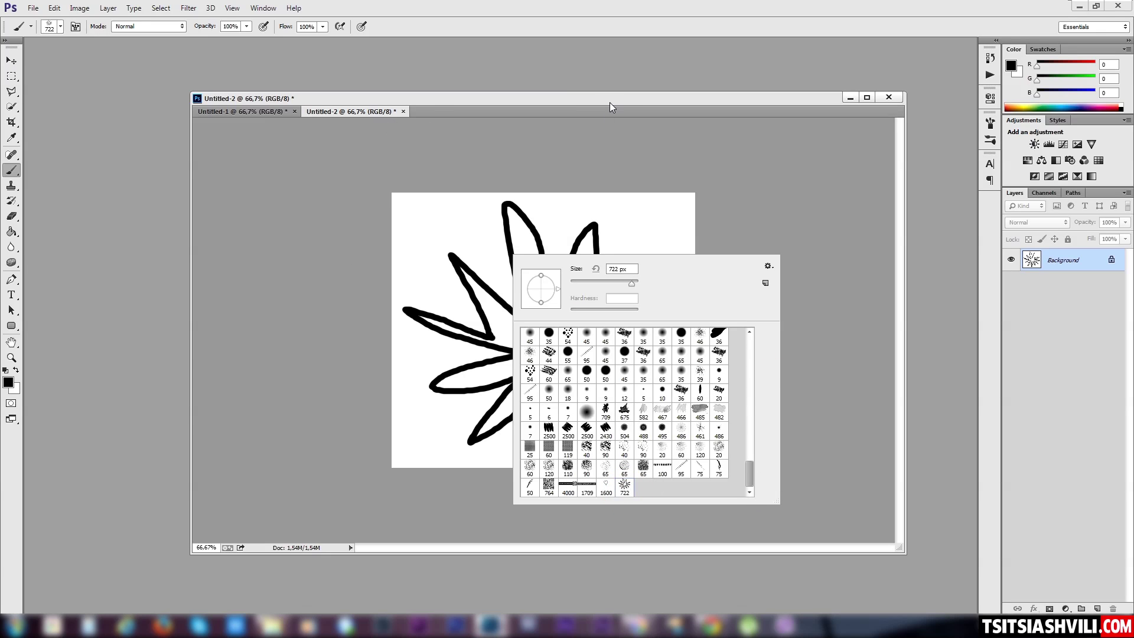
left_click(610, 102)
Stamp the flower brush several times across the cropped canvas and undo the last stamp
left_click(560, 307)
left_click(567, 409)
left_click(445, 414)
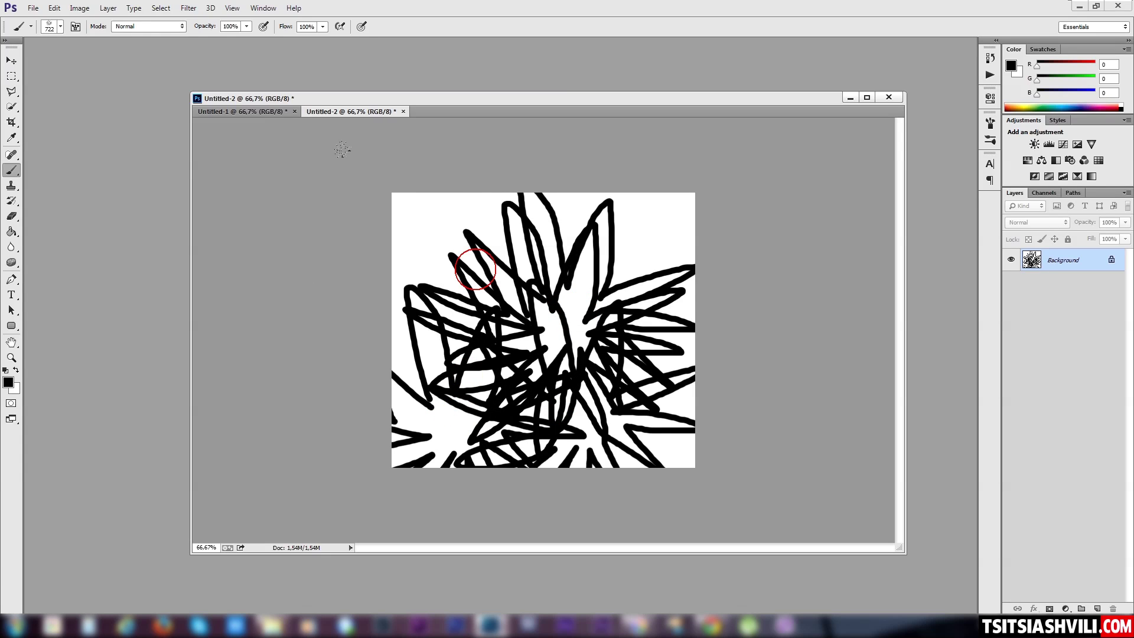
left_click(475, 268)
left_click(625, 256)
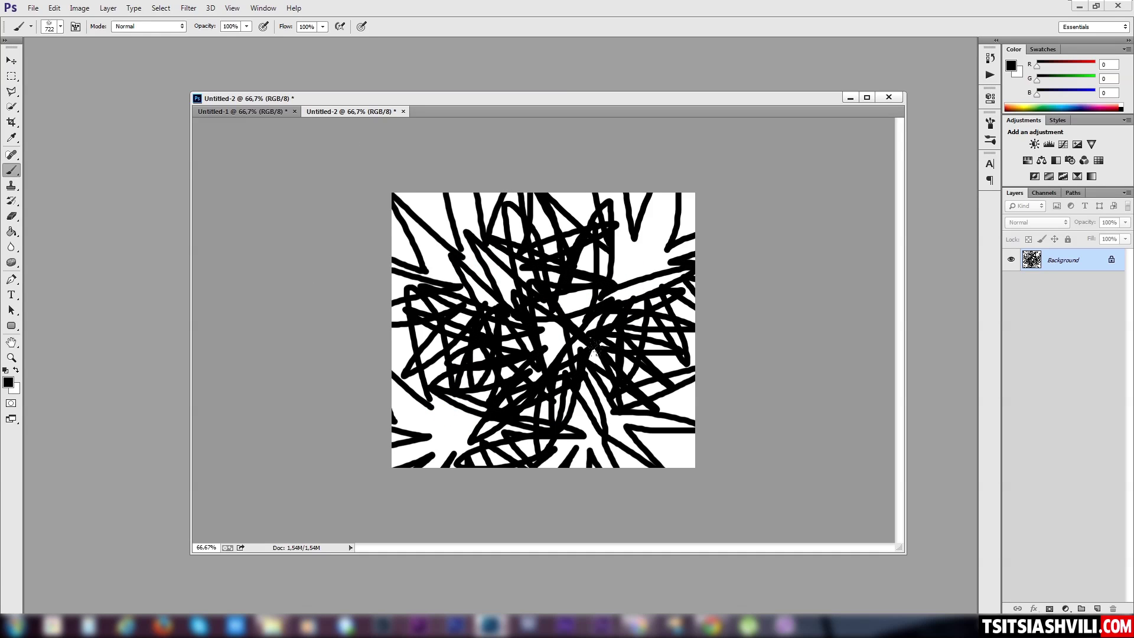
key("ctrl+z")
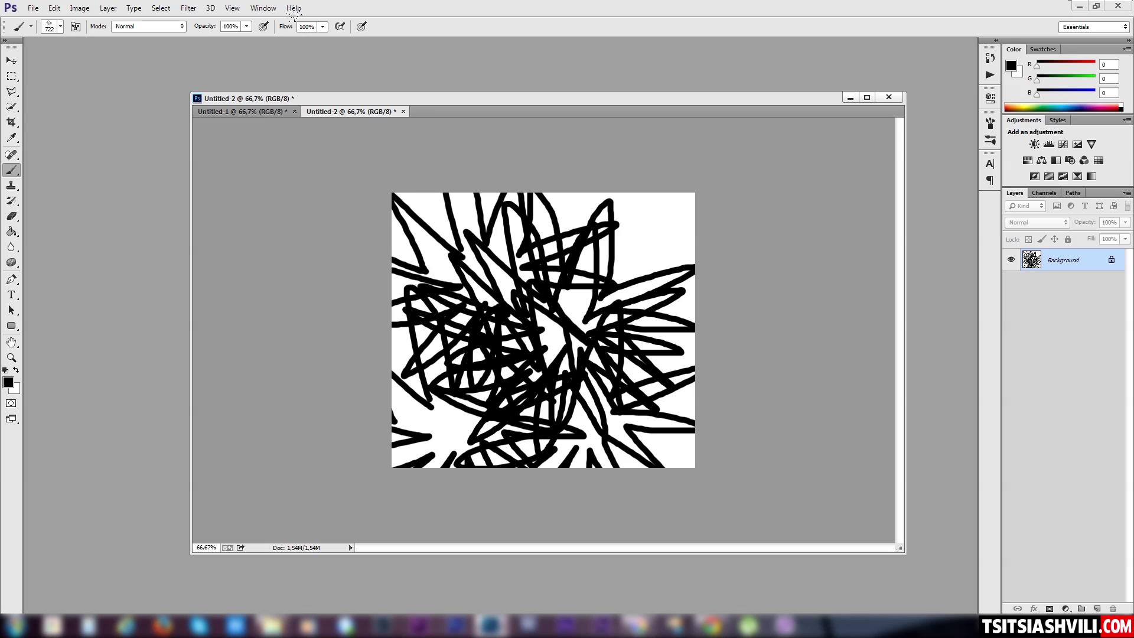
Close the cropped flower document without saving, and reposition and enlarge the hearts document's window to fit its whole canvas
left_click(403, 112)
left_click(589, 236)
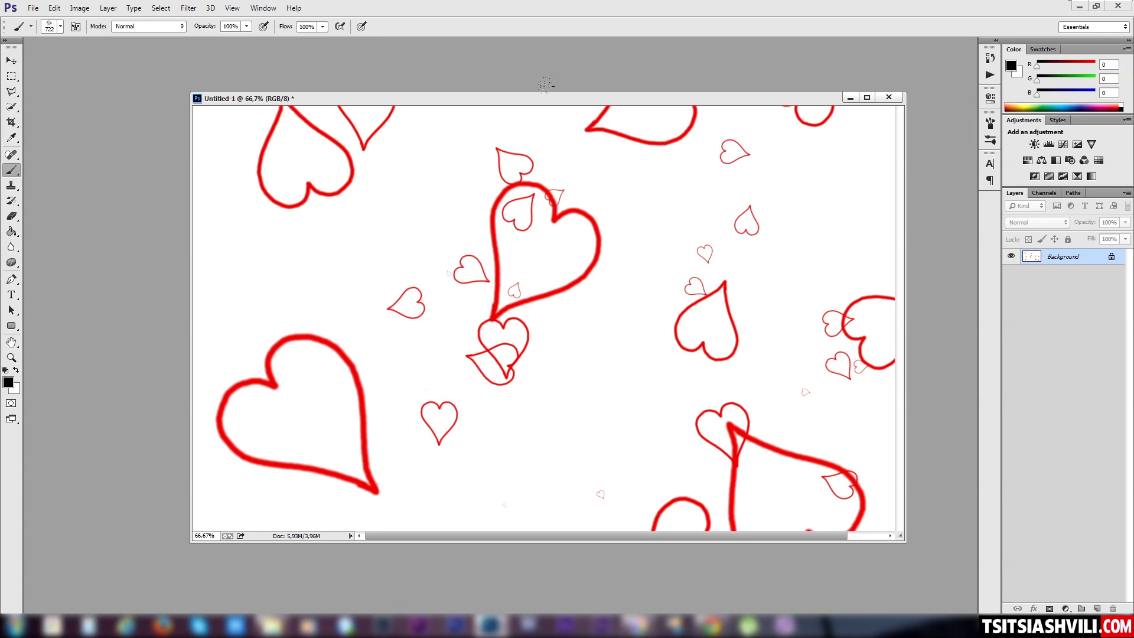
left_click_drag(684, 101, 629, 79)
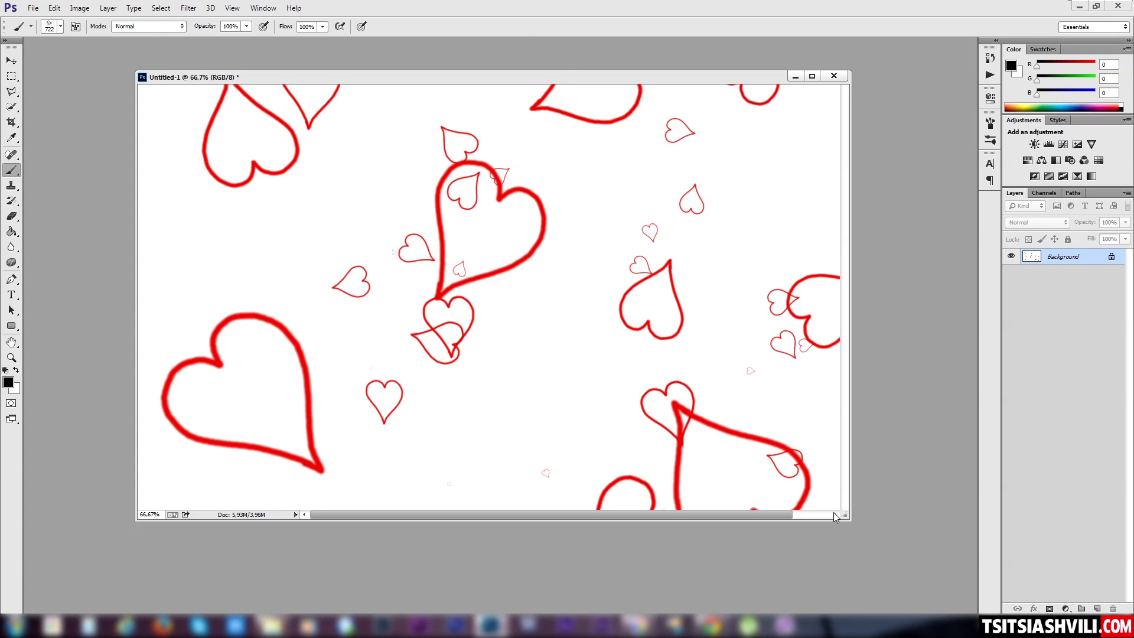
left_click_drag(850, 518, 938, 598)
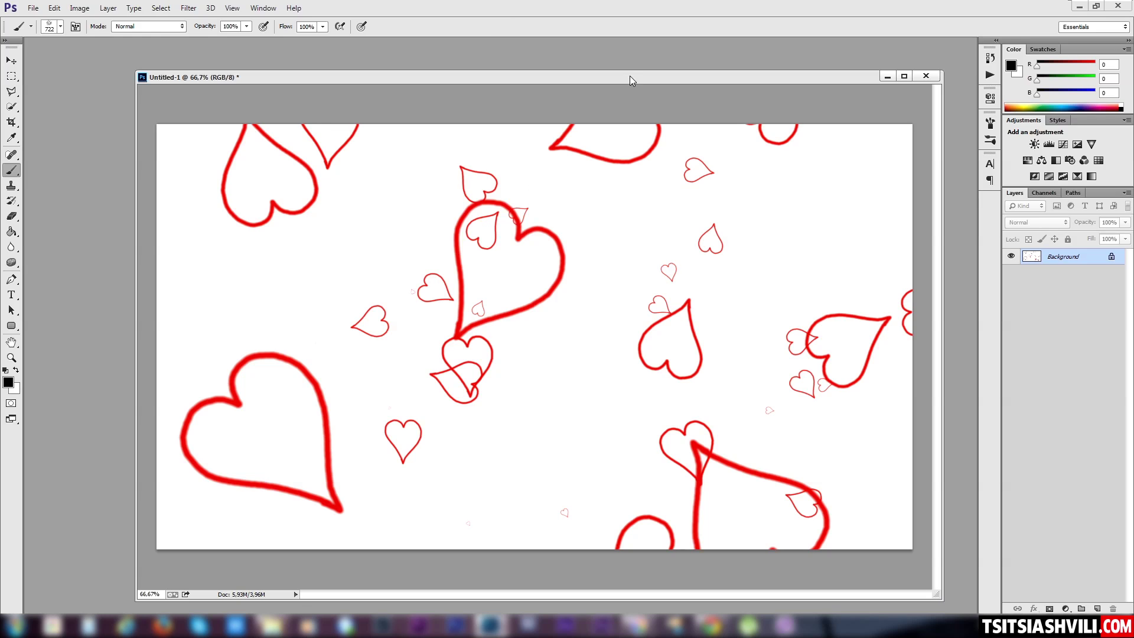
left_click_drag(631, 80, 589, 68)
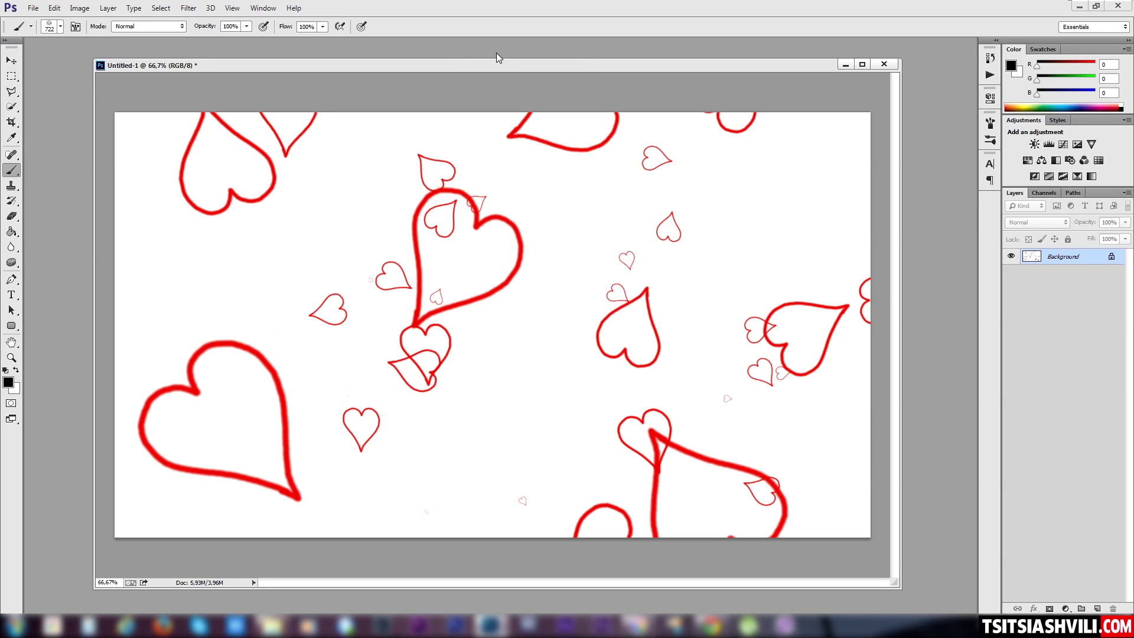
left_click_drag(501, 68, 469, 58)
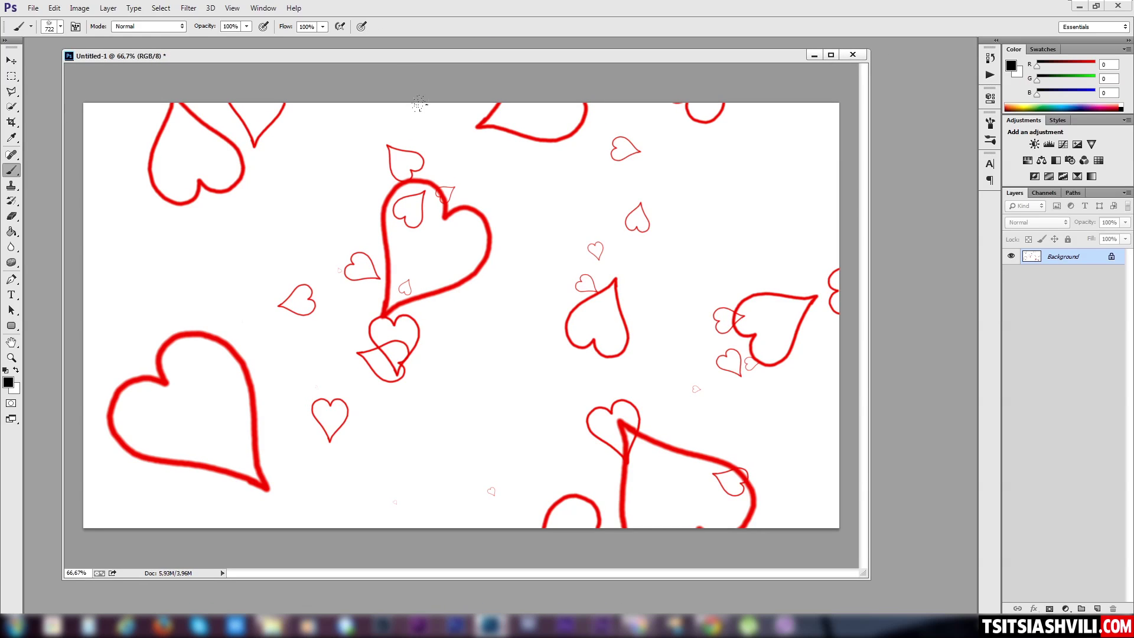
Choose the existing 69 px flower-shaped brush preset for the Brush tool
right_click(452, 234)
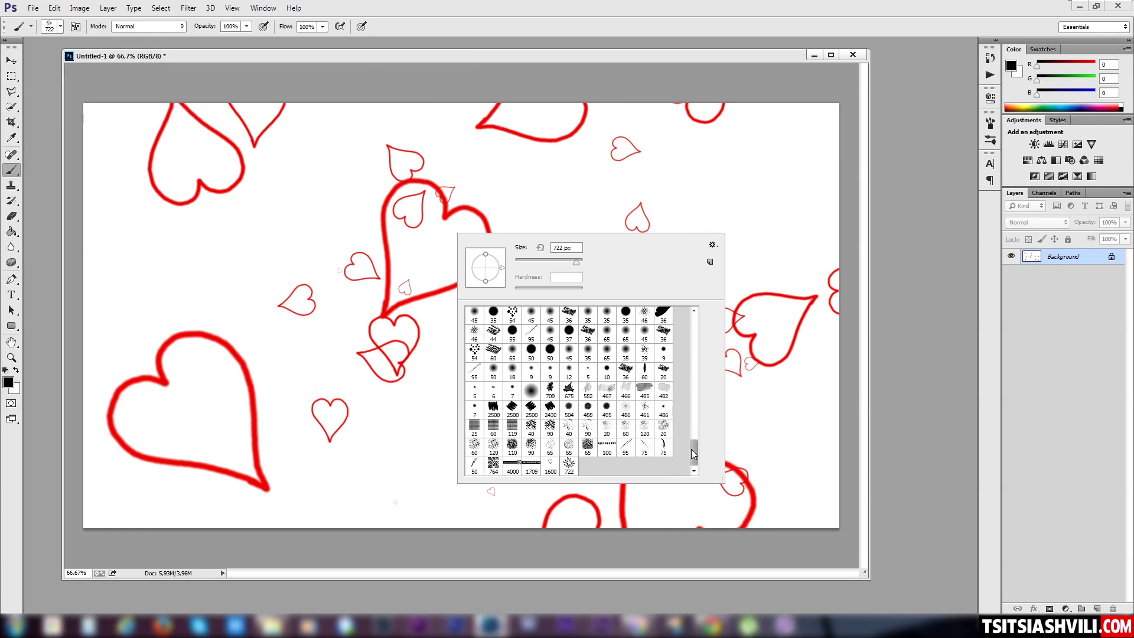
left_click_drag(695, 454, 697, 431)
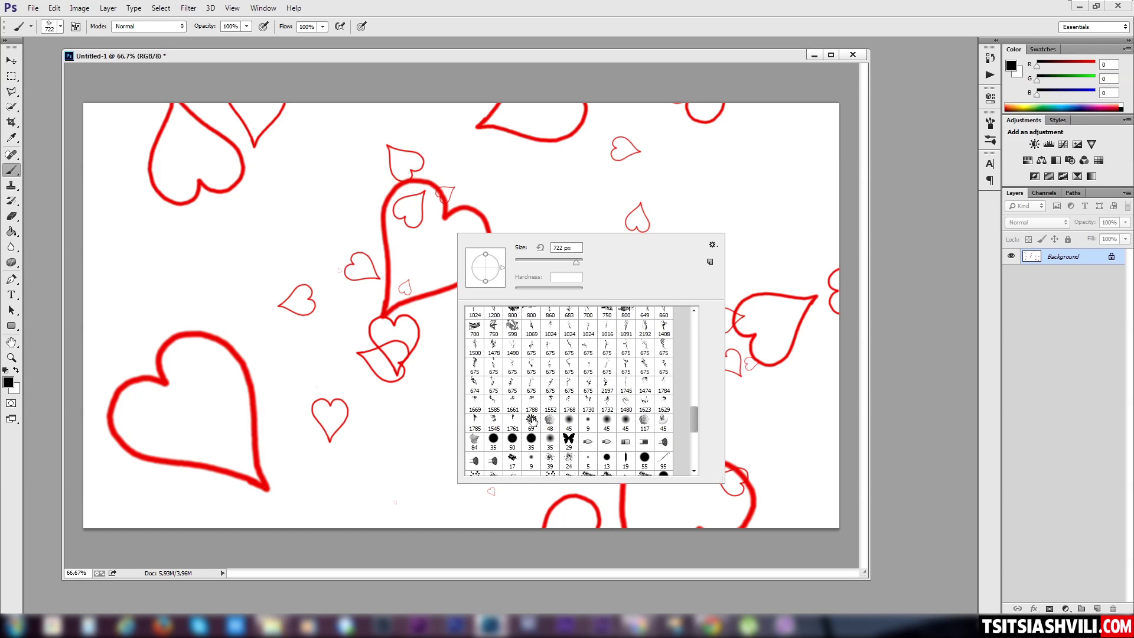
left_click(532, 421)
Paint scattered flower dabs and three long, curving flower strokes over the hearts canvas
left_click_drag(255, 208, 256, 191)
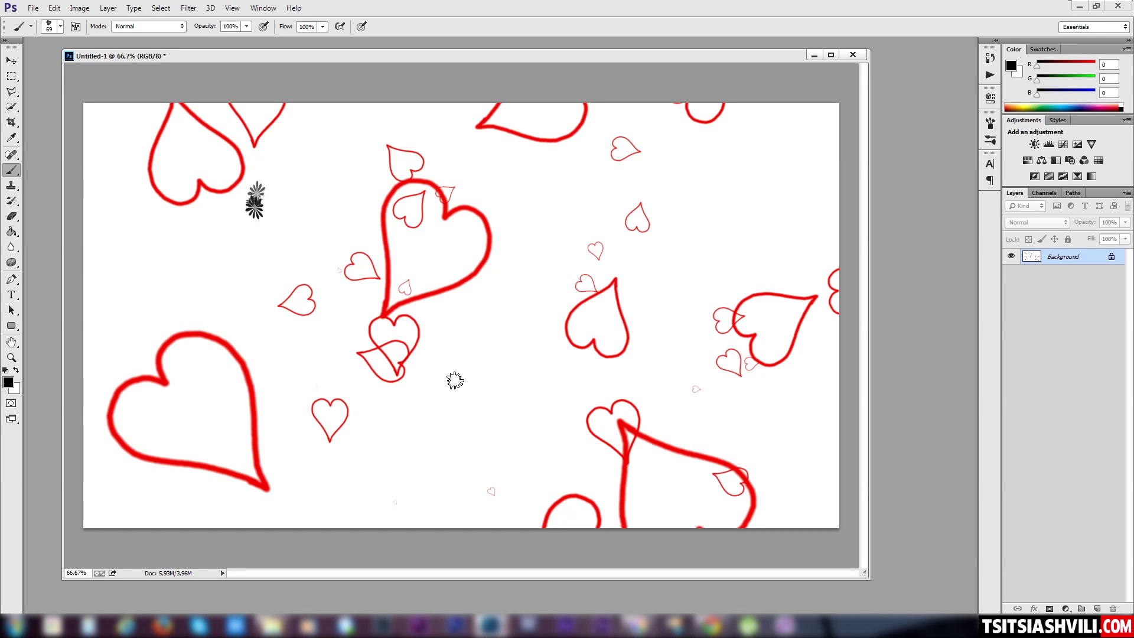
left_click(487, 412)
left_click(510, 266)
left_click(579, 176)
left_click(750, 191)
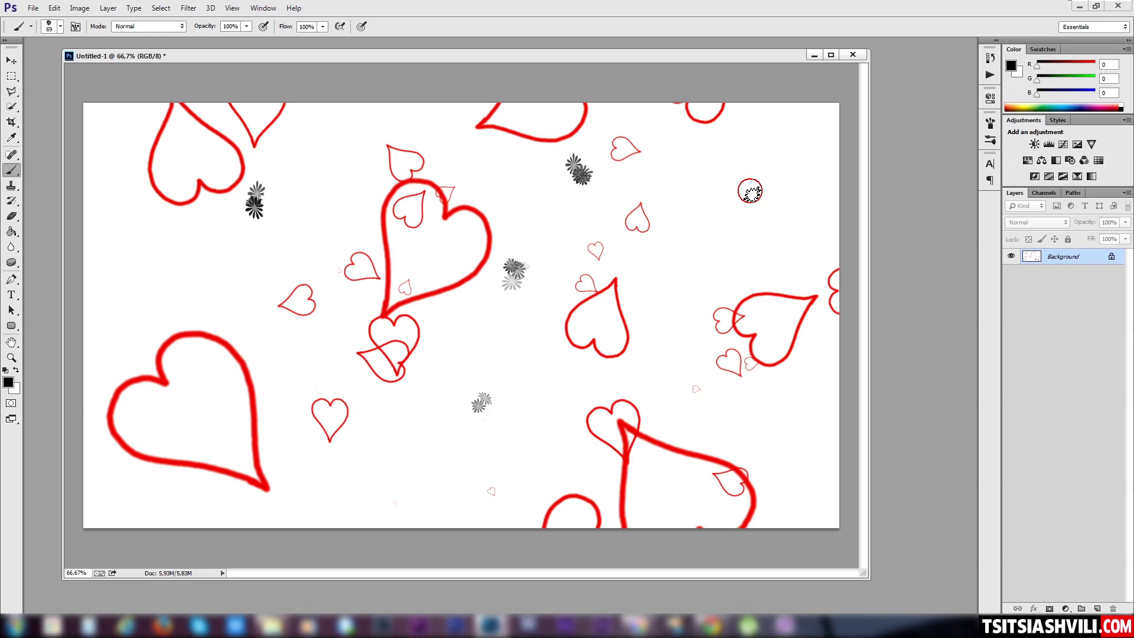
left_click(672, 303)
mouse_move(381, 498)
left_mouse_down()
mouse_move(304, 431)
mouse_move(249, 329)
mouse_move(145, 188)
left_mouse_up()
mouse_move(532, 491)
left_mouse_down()
mouse_move(504, 349)
mouse_move(734, 183)
mouse_move(708, 146)
mouse_move(470, 212)
mouse_move(330, 316)
left_mouse_up()
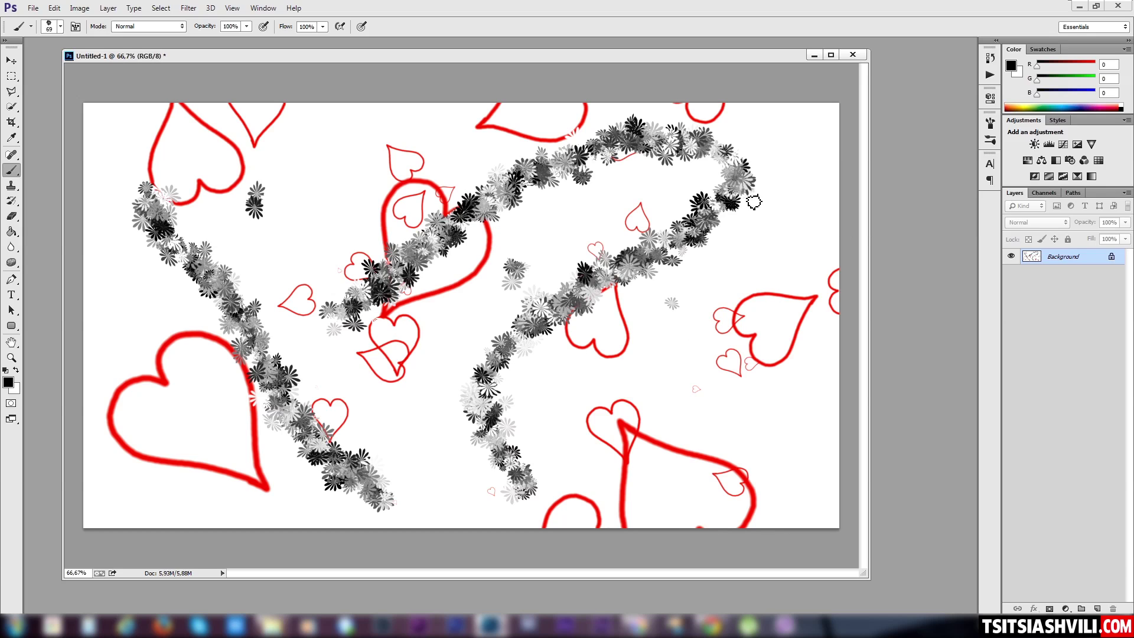
mouse_move(369, 158)
left_mouse_down()
mouse_move(329, 219)
mouse_move(508, 487)
left_mouse_up()
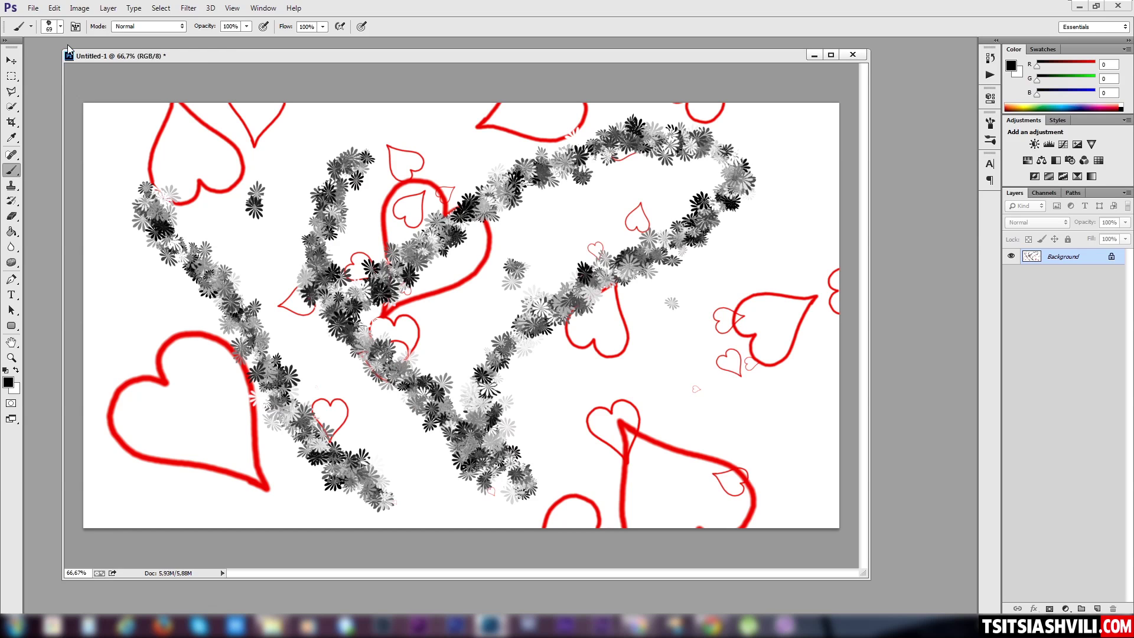
Create a new 1920 x 1080 pixel RGB document at 72 pixels/inch with a white background
left_click(32, 9)
left_click(36, 18)
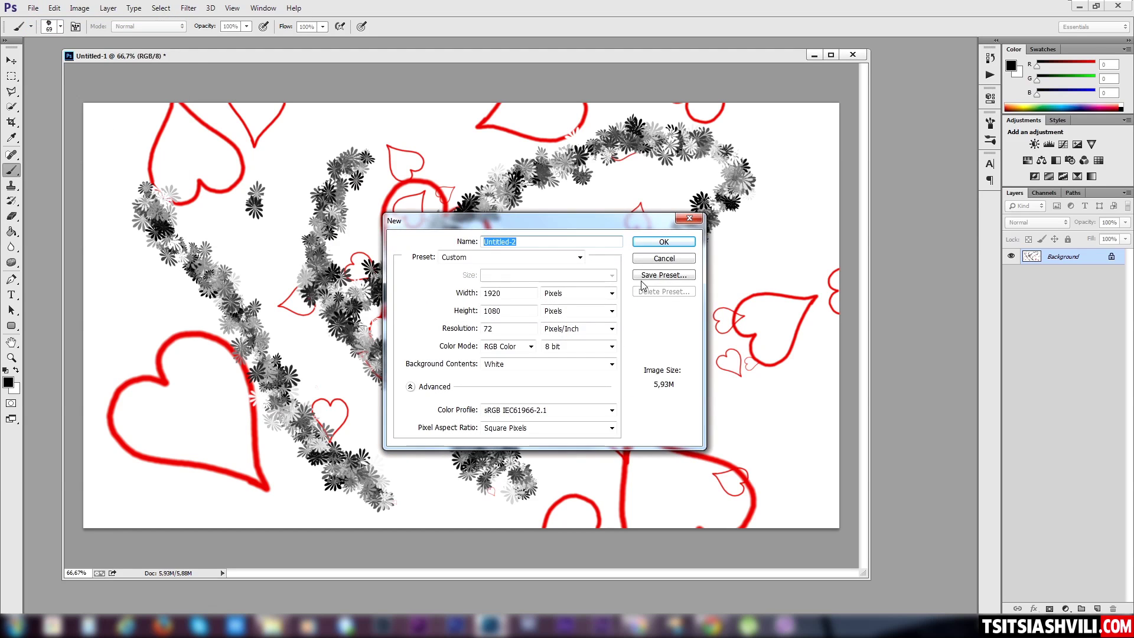
left_click(673, 247)
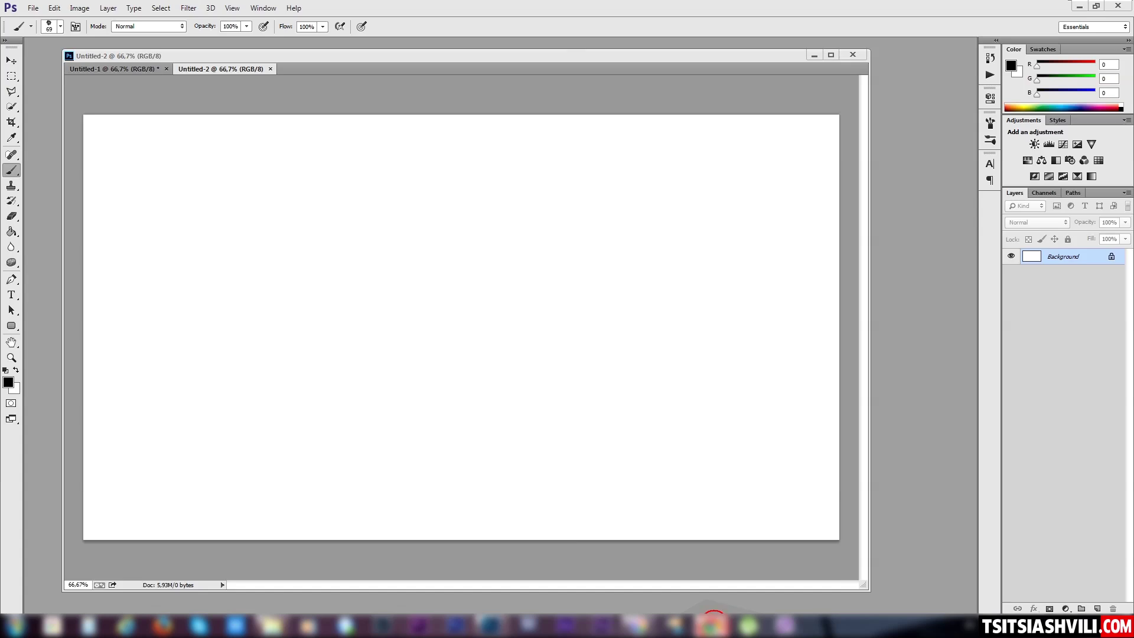
Switch to Chrome and search Google Images in a new tab for "tatoo"
left_click(712, 625)
left_click(241, 7)
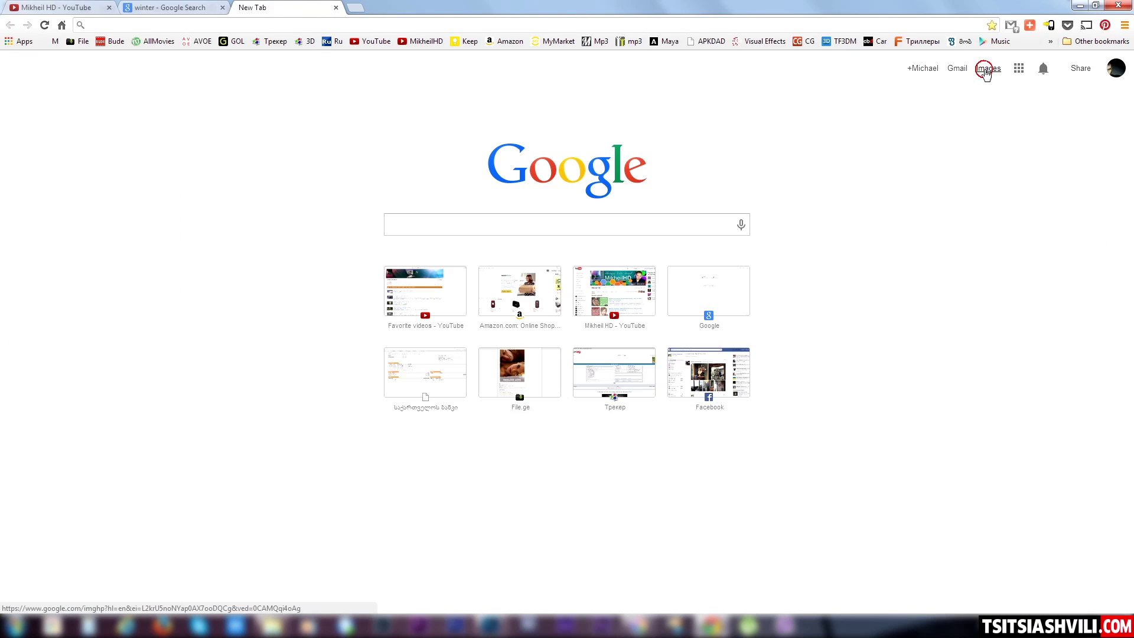
left_click(984, 67)
left_click(521, 241)
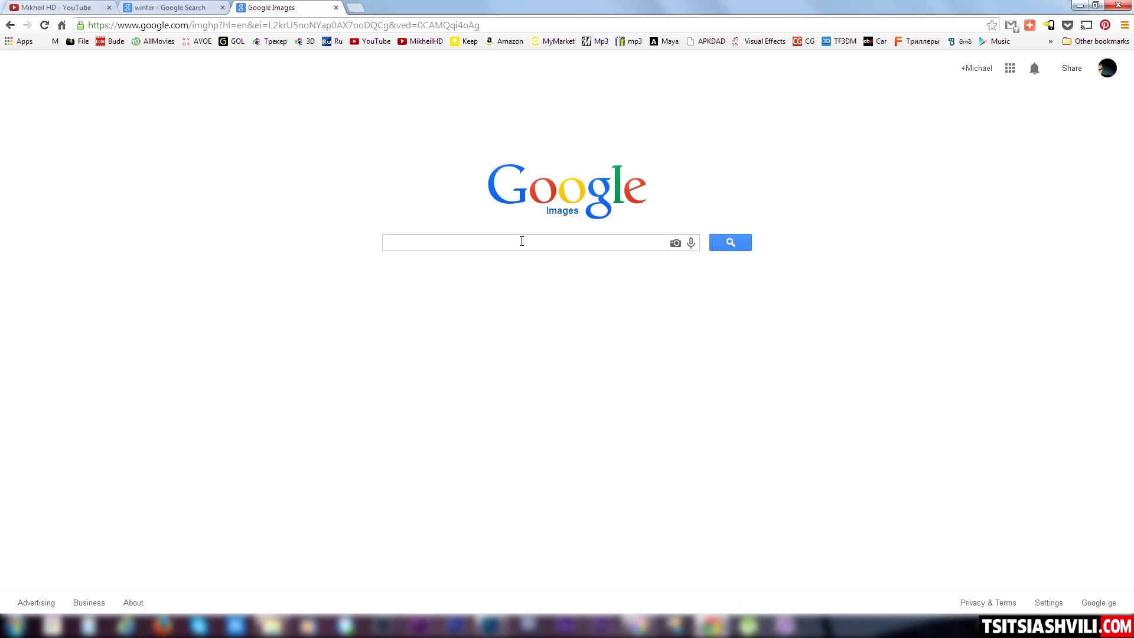
type("tatoo")
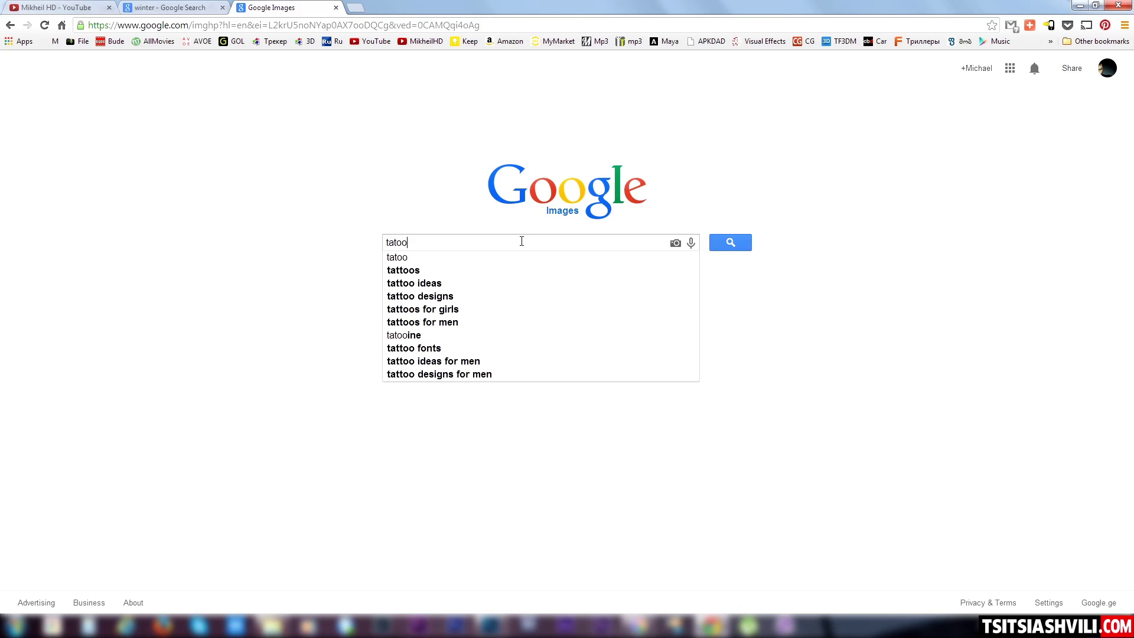
key("Return")
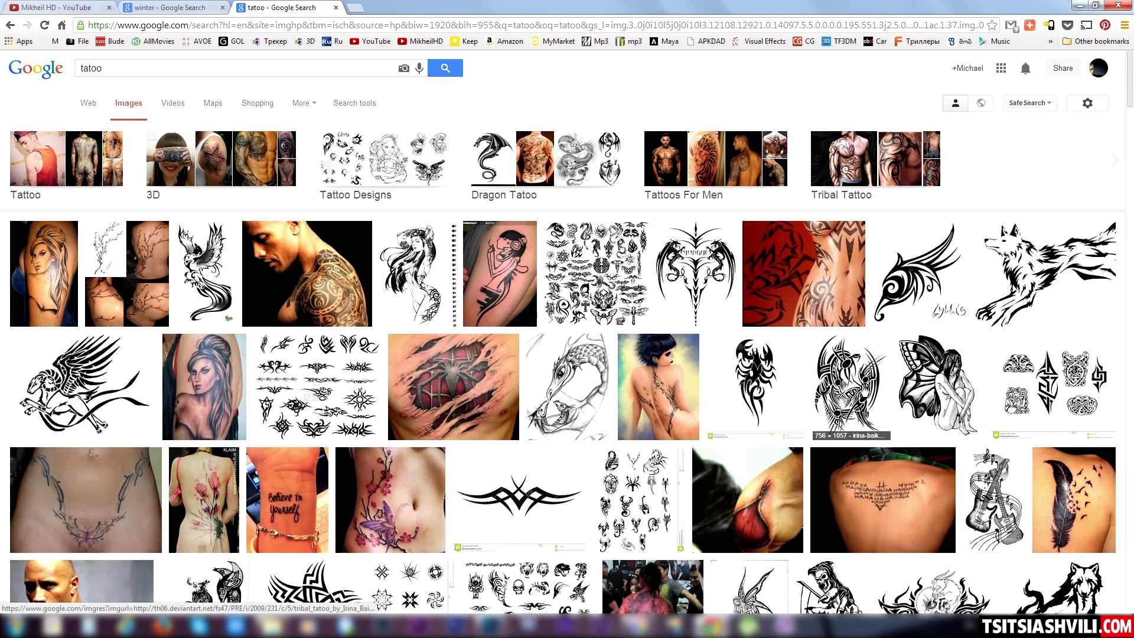
Open the running wolf tattoo image from the search results at full size and save it to the Lesson 011 folder
left_click(1052, 265)
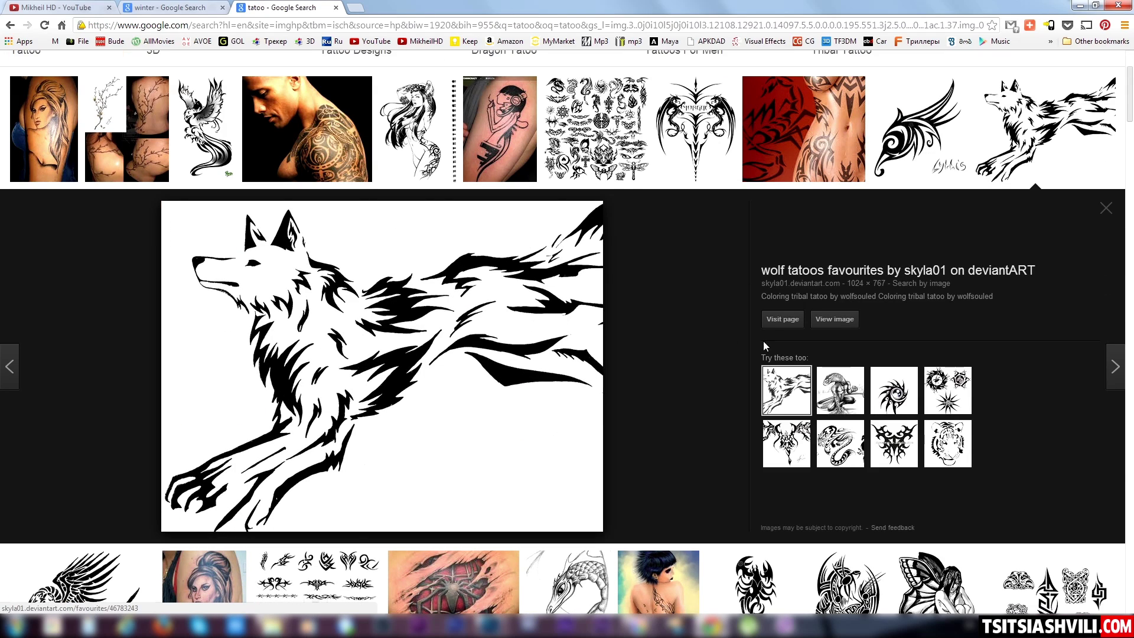
left_click(835, 319)
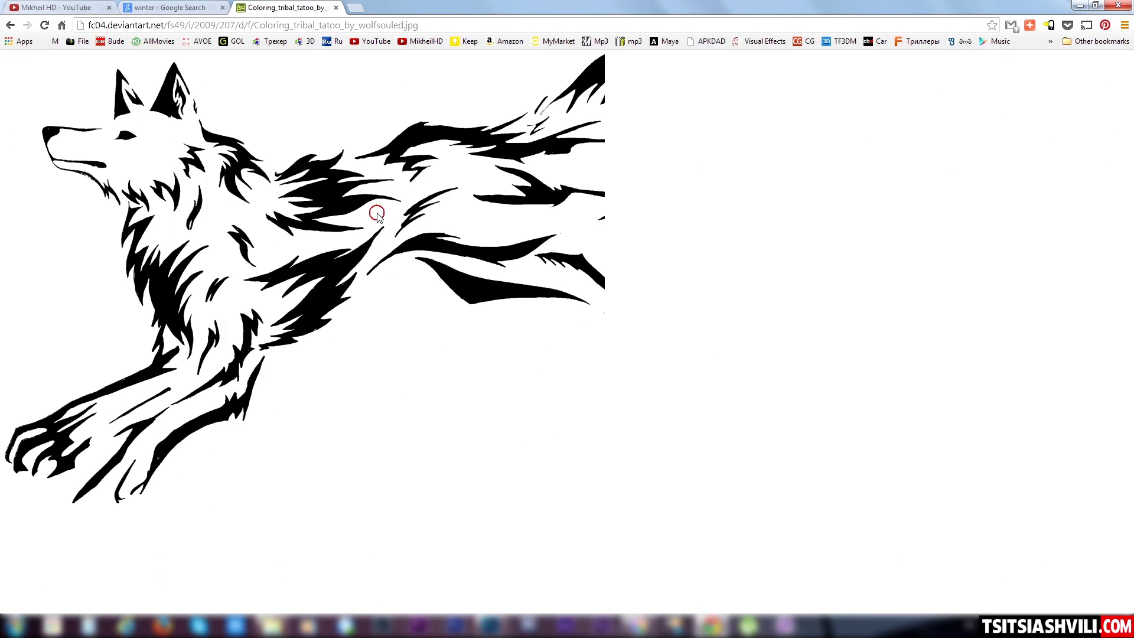
right_click(314, 184)
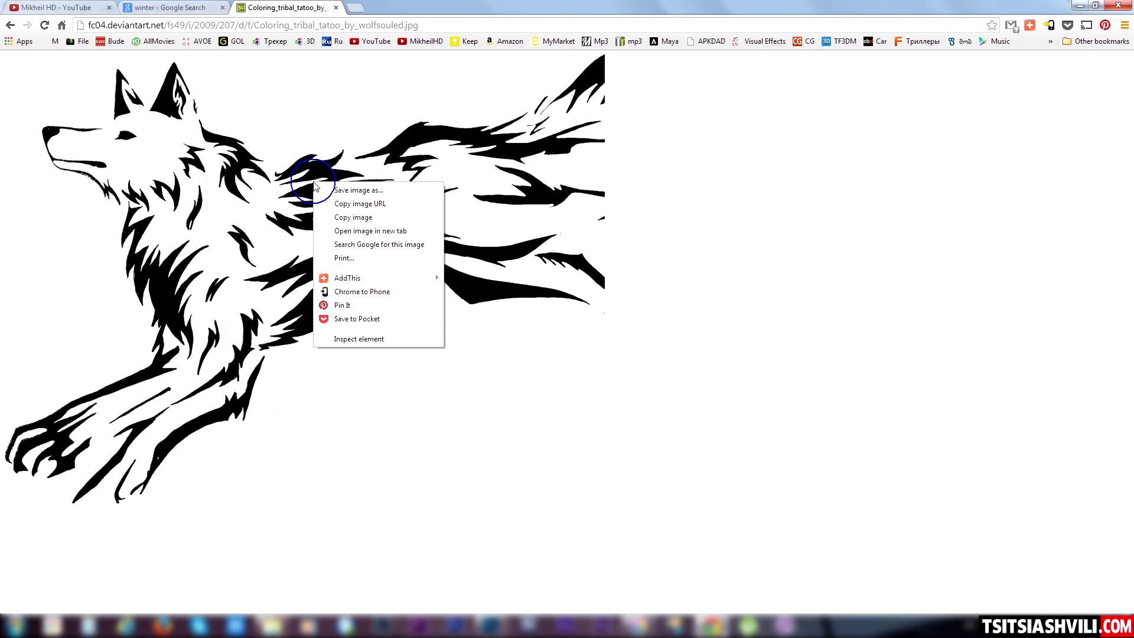
left_click(371, 191)
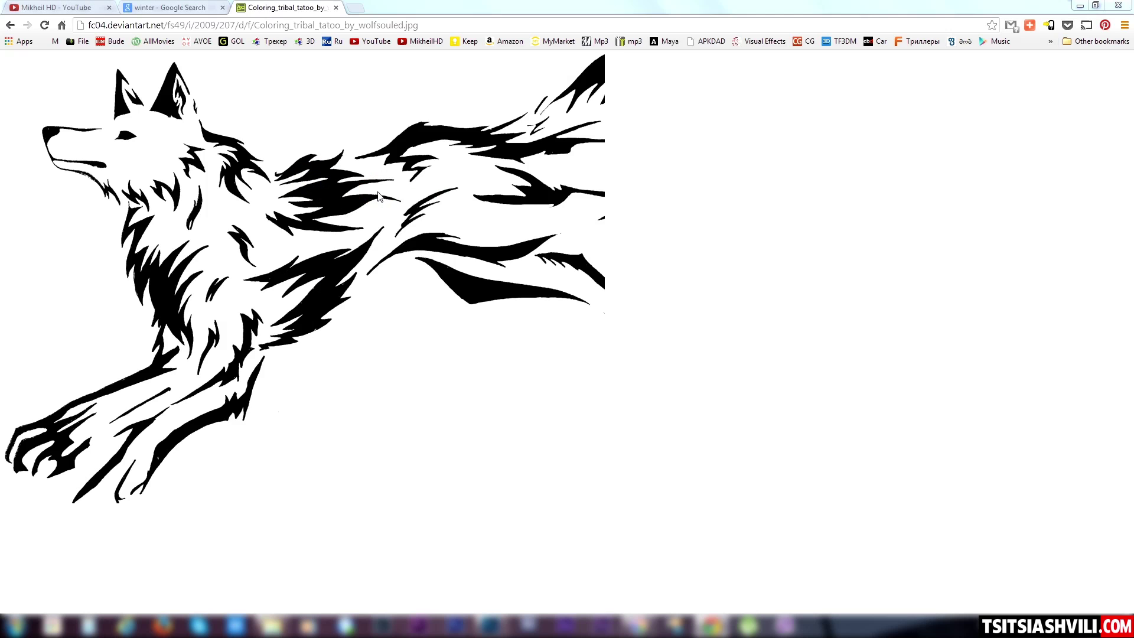
left_click(791, 562)
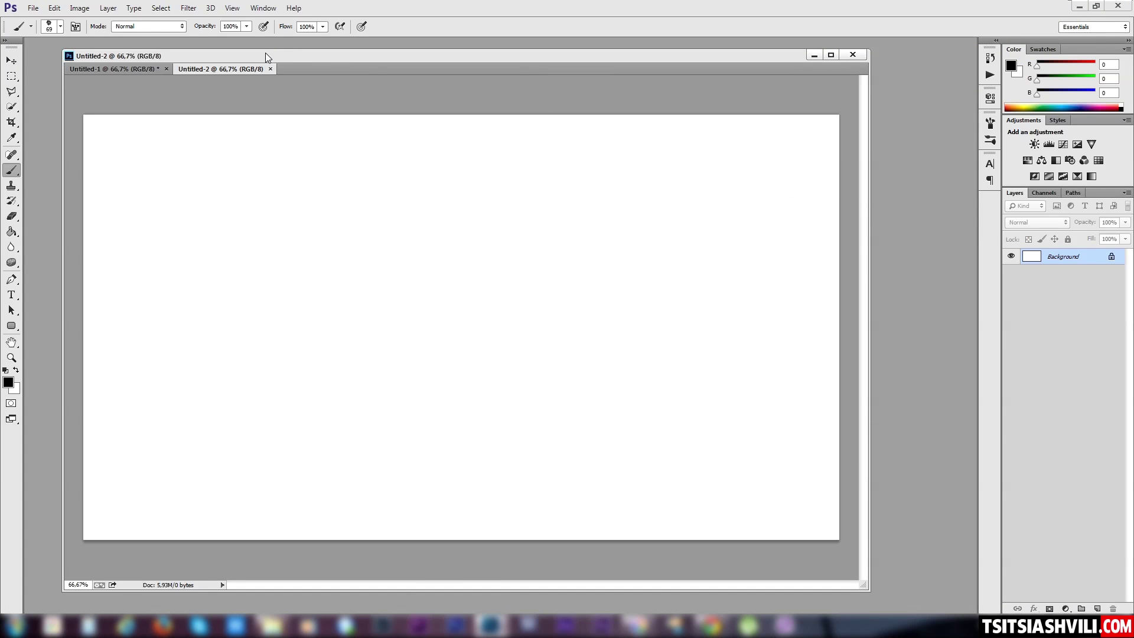
Switch to Photoshop, open Coloring_tribal_tatoo_by_wolfsouled.jpg, and reposition the document window in the workspace
left_click_drag(266, 57, 370, 91)
double_click(90, 91)
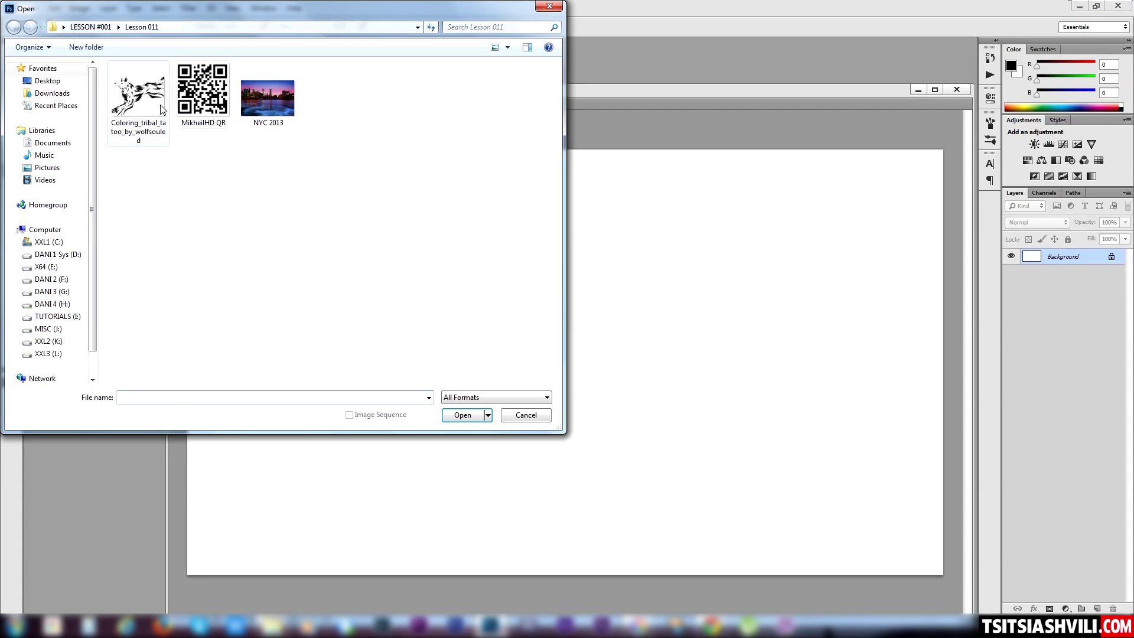
left_click(163, 110)
left_click(461, 415)
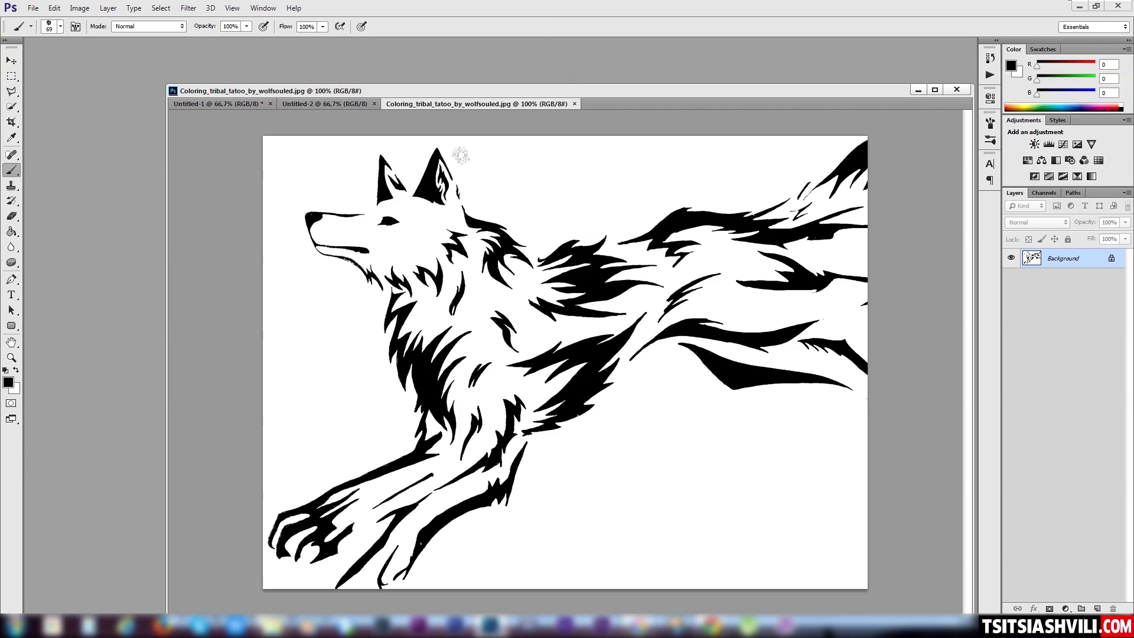
left_click_drag(509, 91, 399, 67)
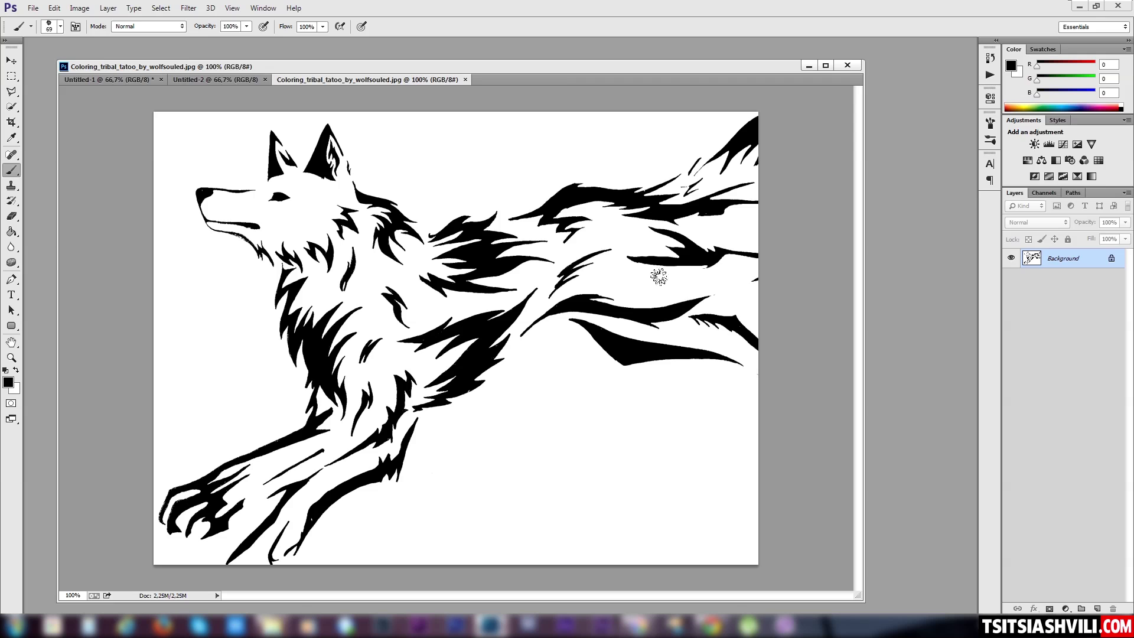
left_click_drag(468, 70, 468, 60)
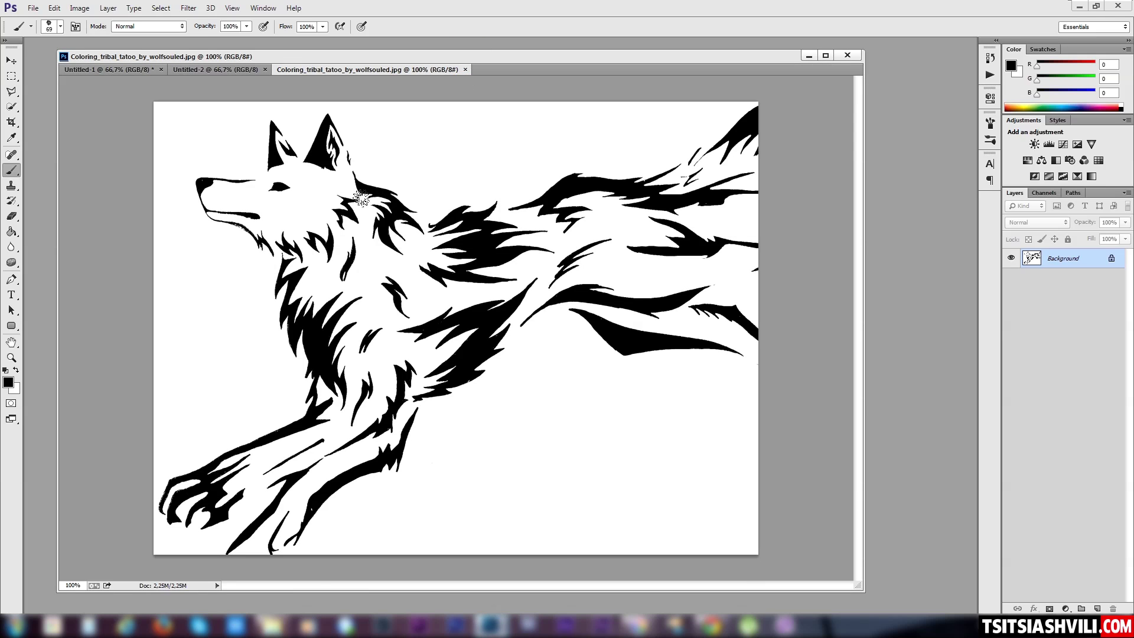
Define the wolf image as a brush preset named "wolf" and close the image
key("v")
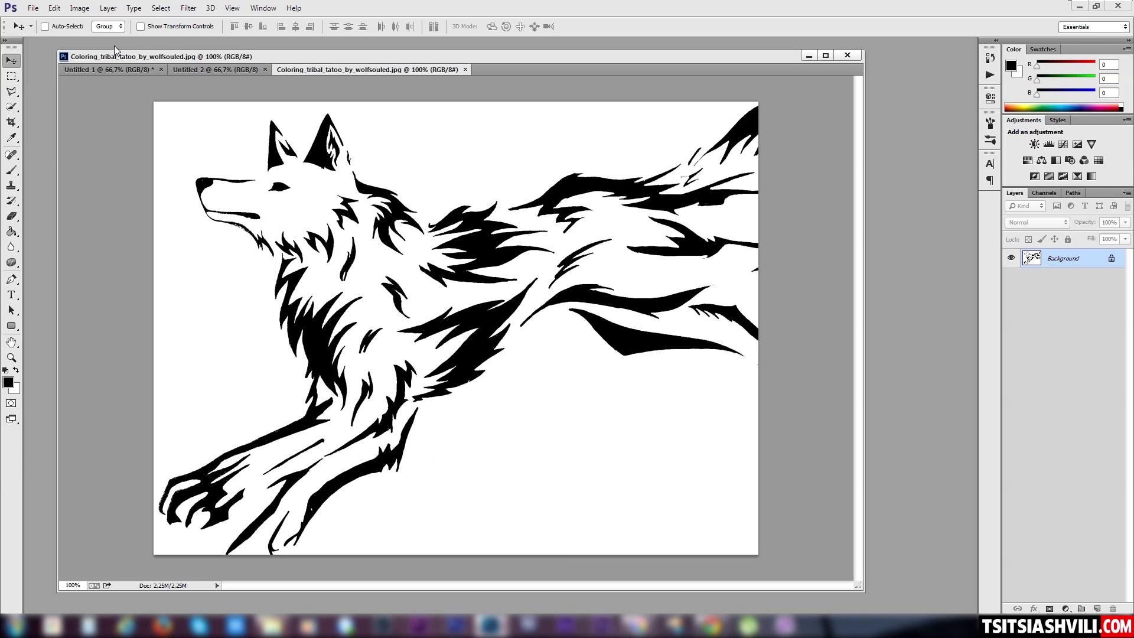
left_click_drag(158, 57, 150, 58)
left_click(54, 8)
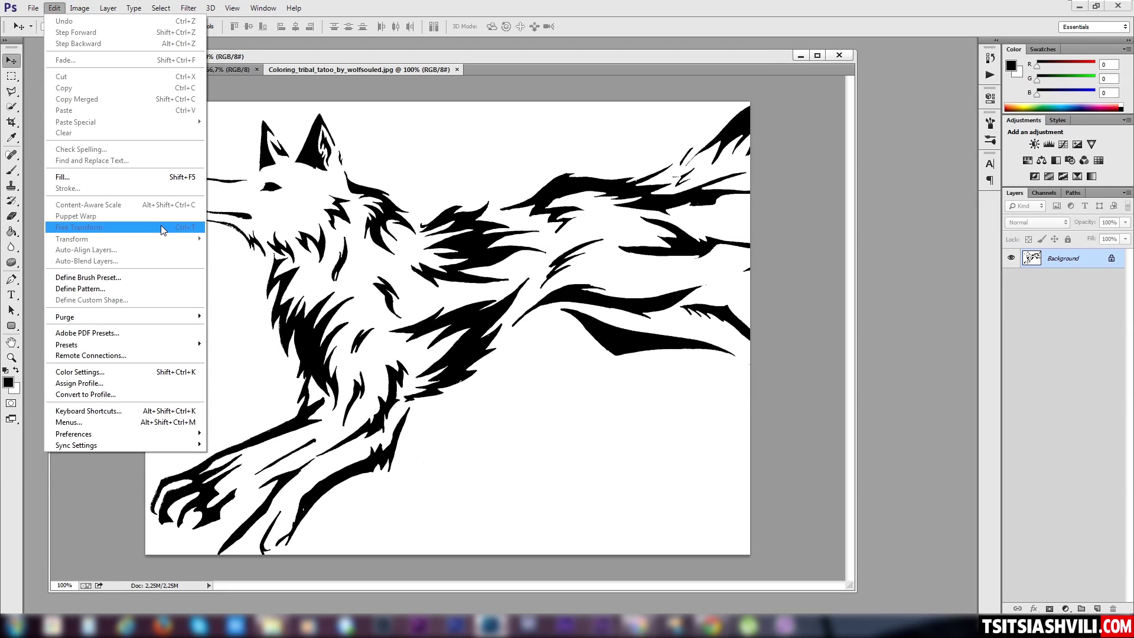
left_click(124, 280)
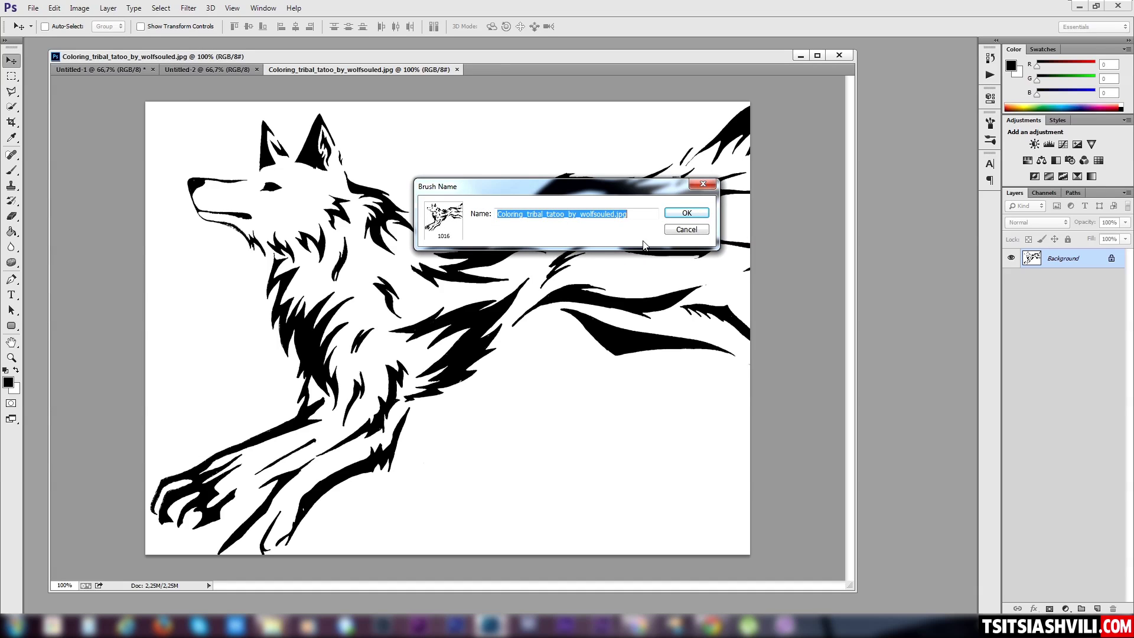
type("w")
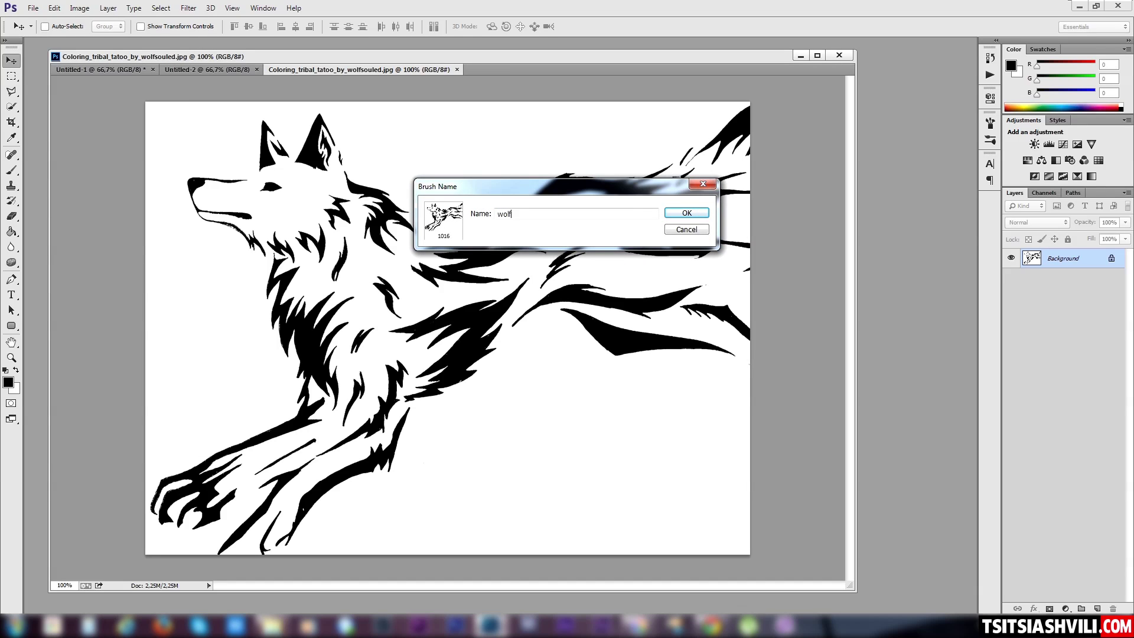
type("olf")
key("Return")
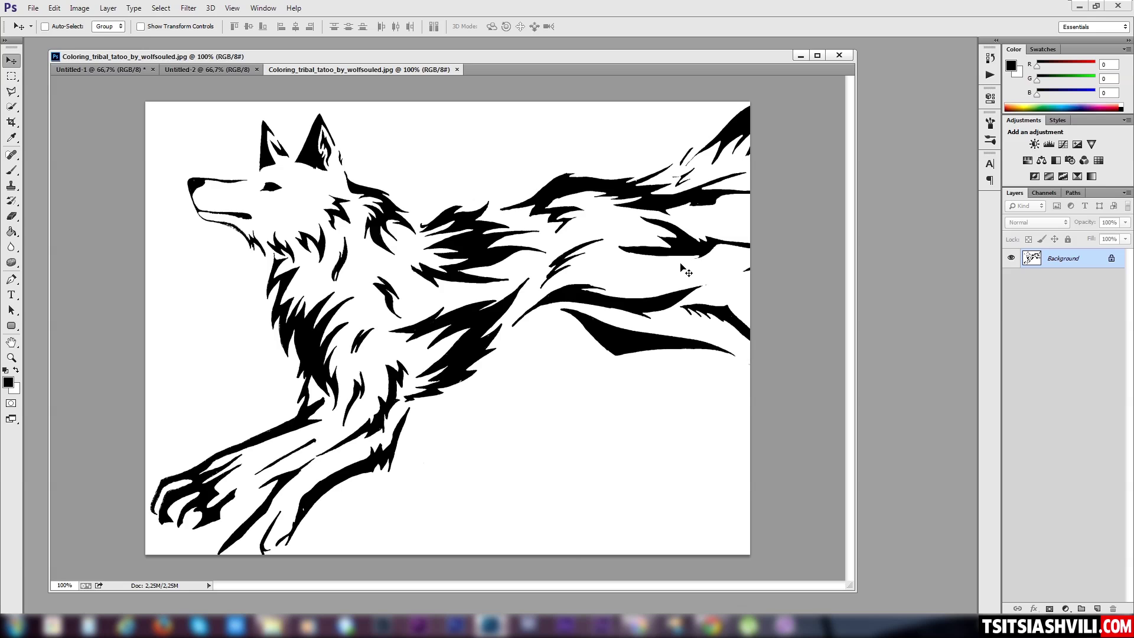
left_click(457, 69)
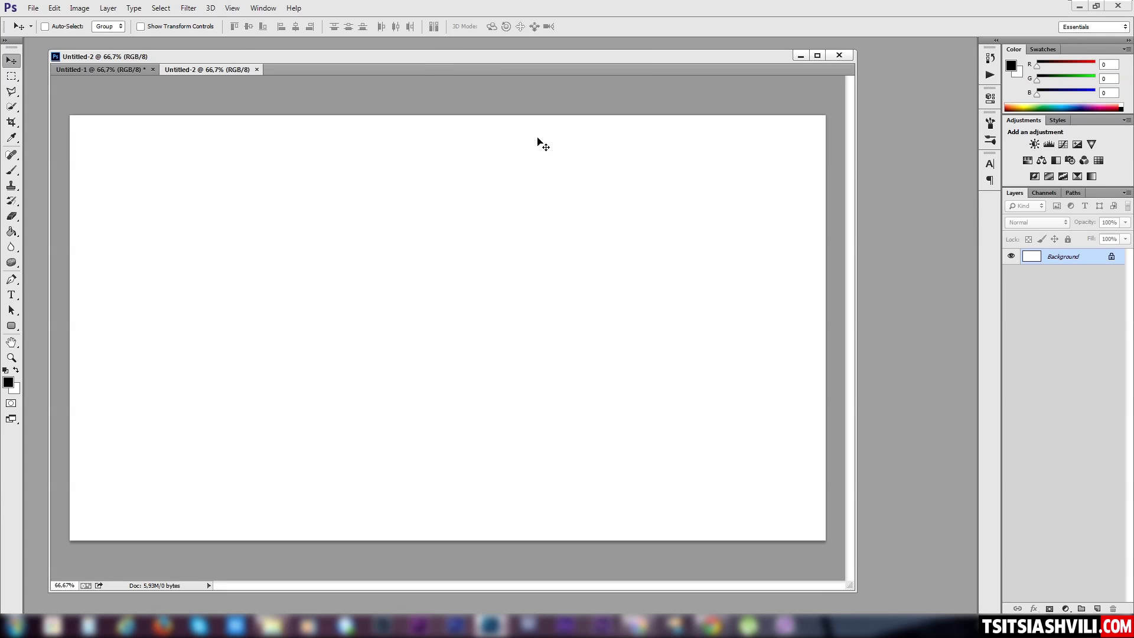
Choose the 1016 px wolf brush preset and stamp three overlapping black wolves on the blank canvas
left_click(18, 170)
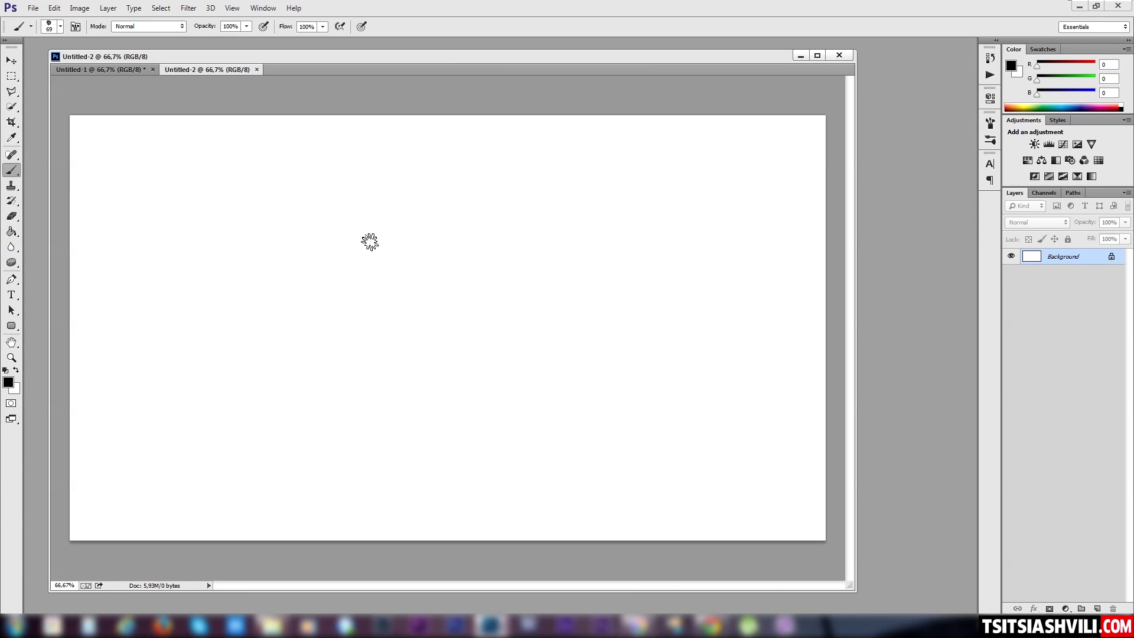
right_click(395, 237)
left_click_drag(630, 438, 636, 474)
left_click(528, 468)
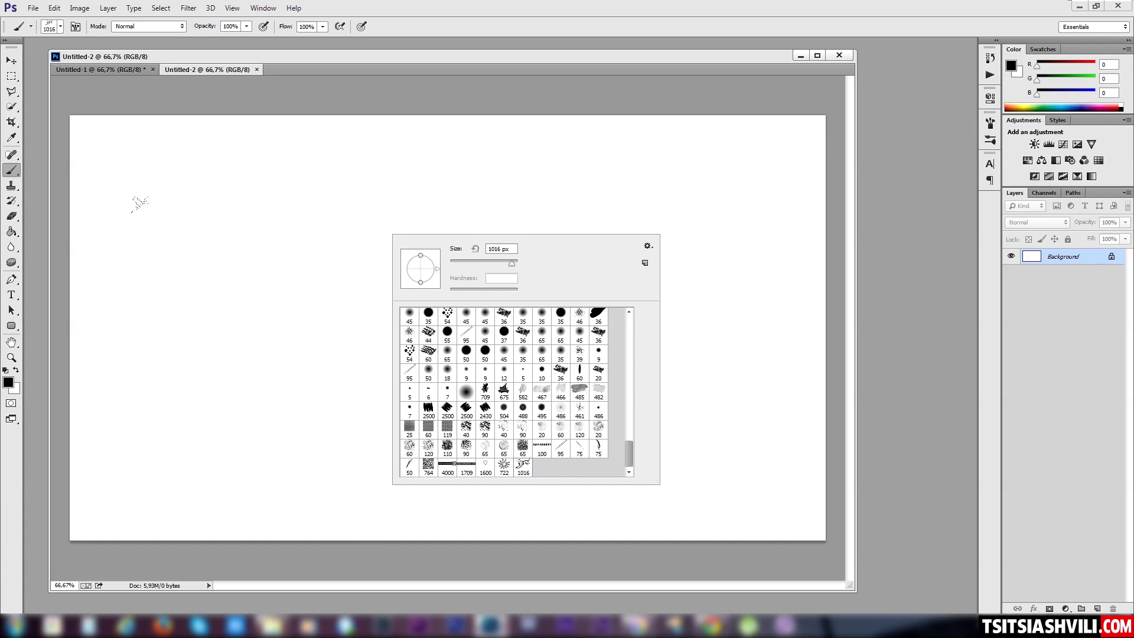
left_click(285, 314)
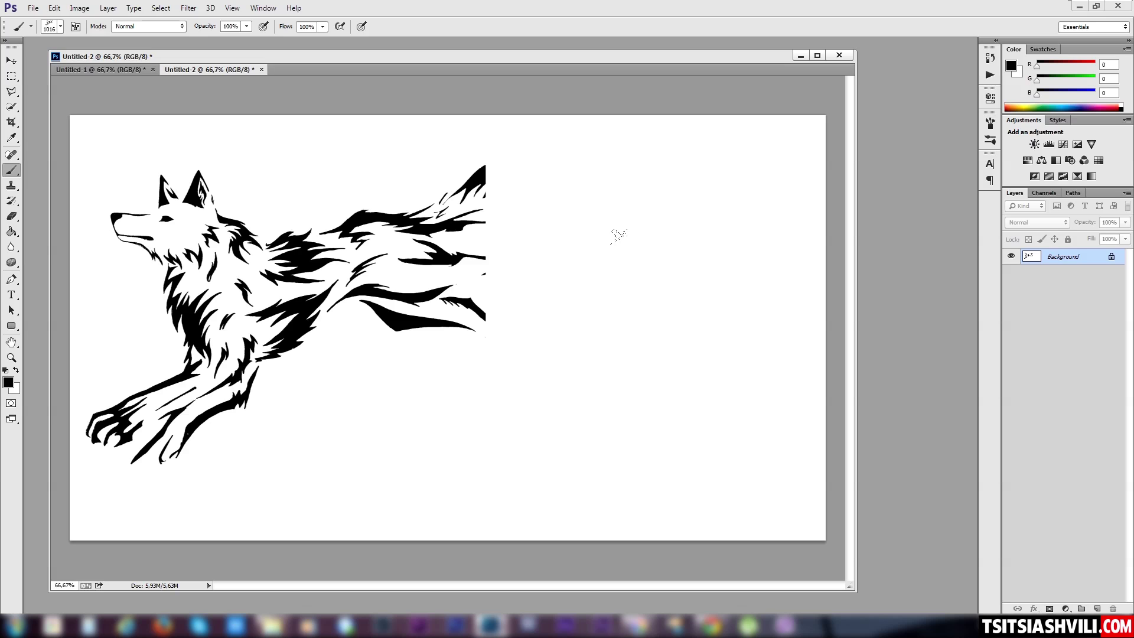
left_click(576, 397)
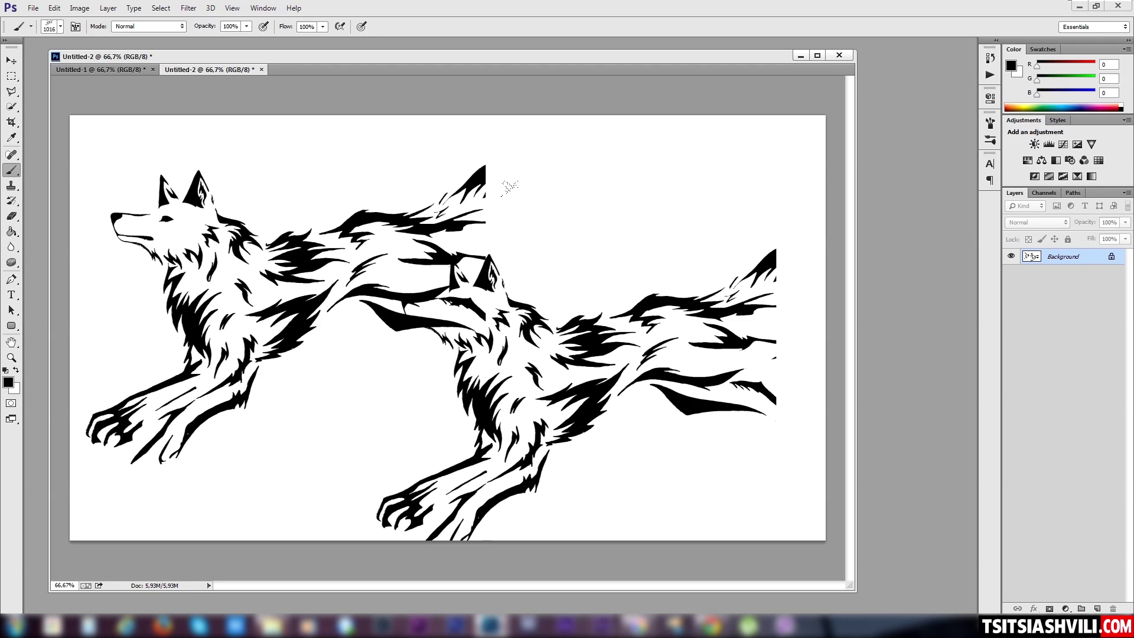
left_click(429, 378)
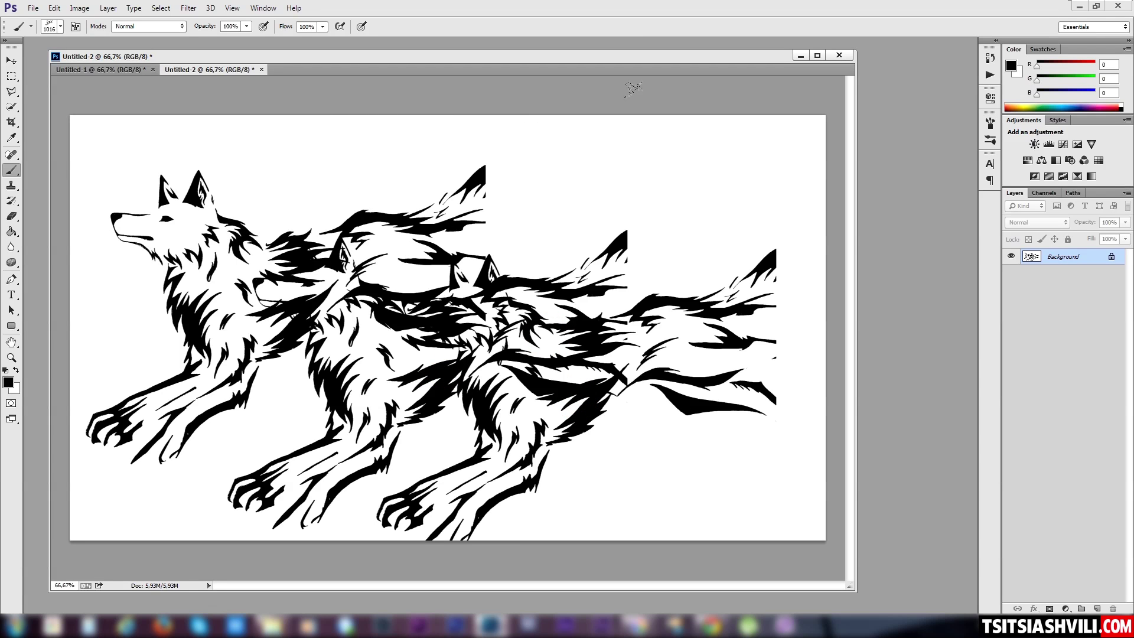
Switch to Chrome, close the wolf image's browser tab, and return to Photoshop
left_click(713, 625)
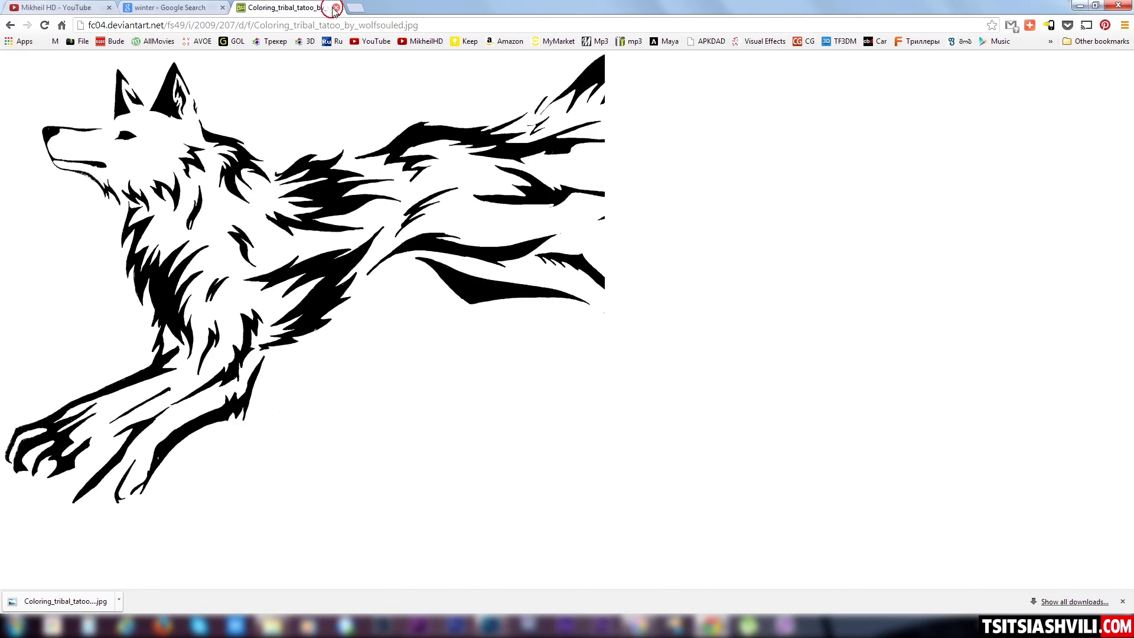
left_click(335, 8)
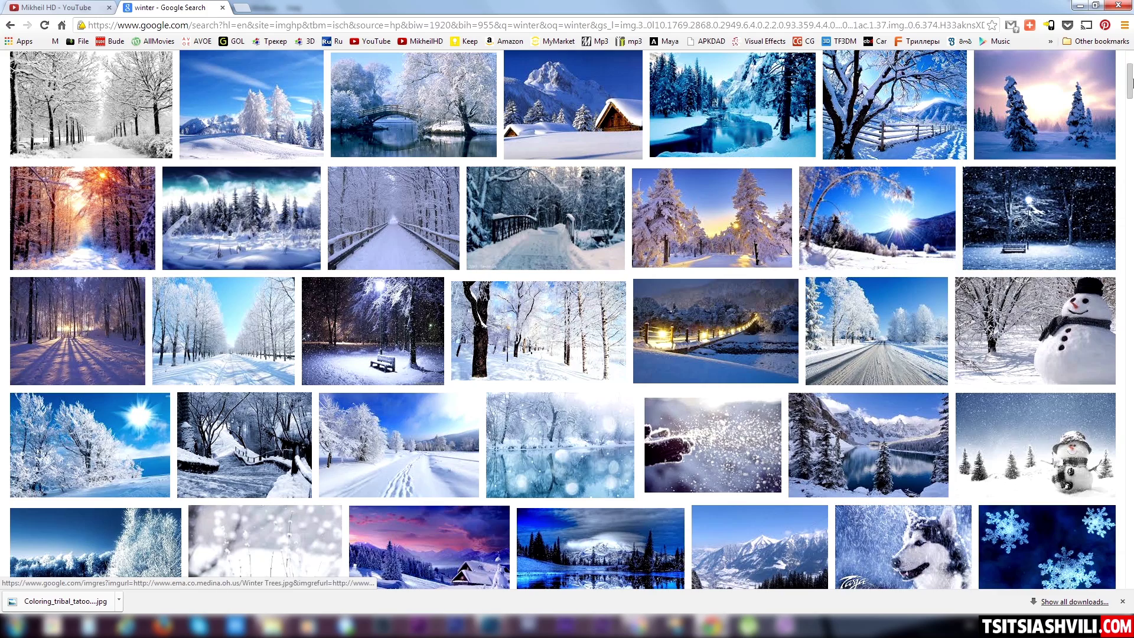
left_click(1080, 6)
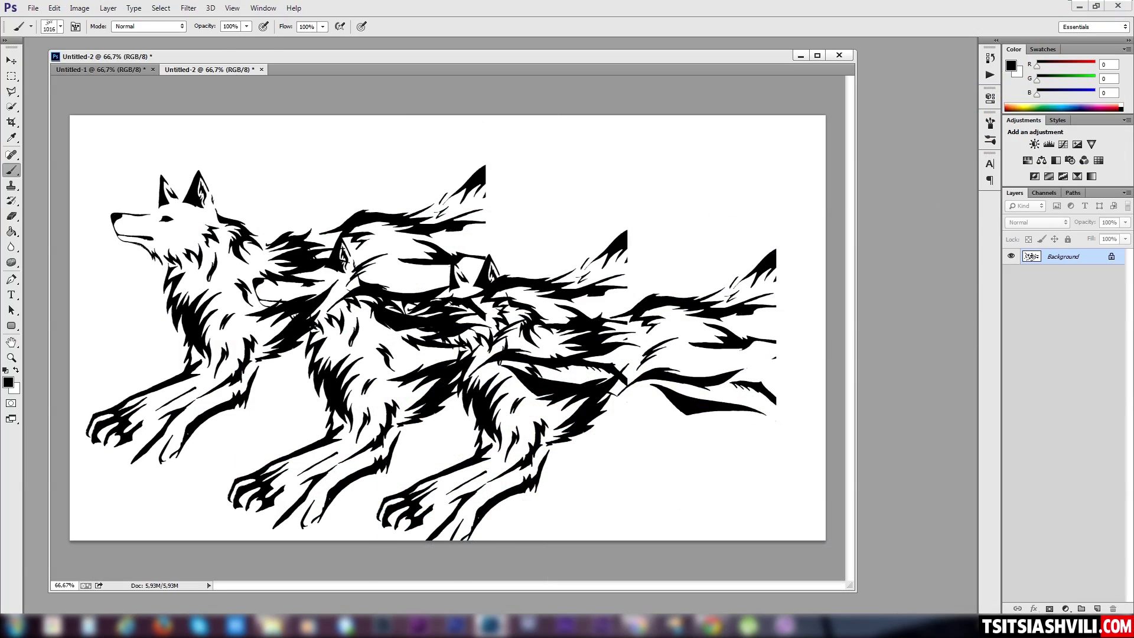
Close the wolf test document and the hearts-and-flowers document without saving either one
left_click(262, 69)
left_click(636, 262)
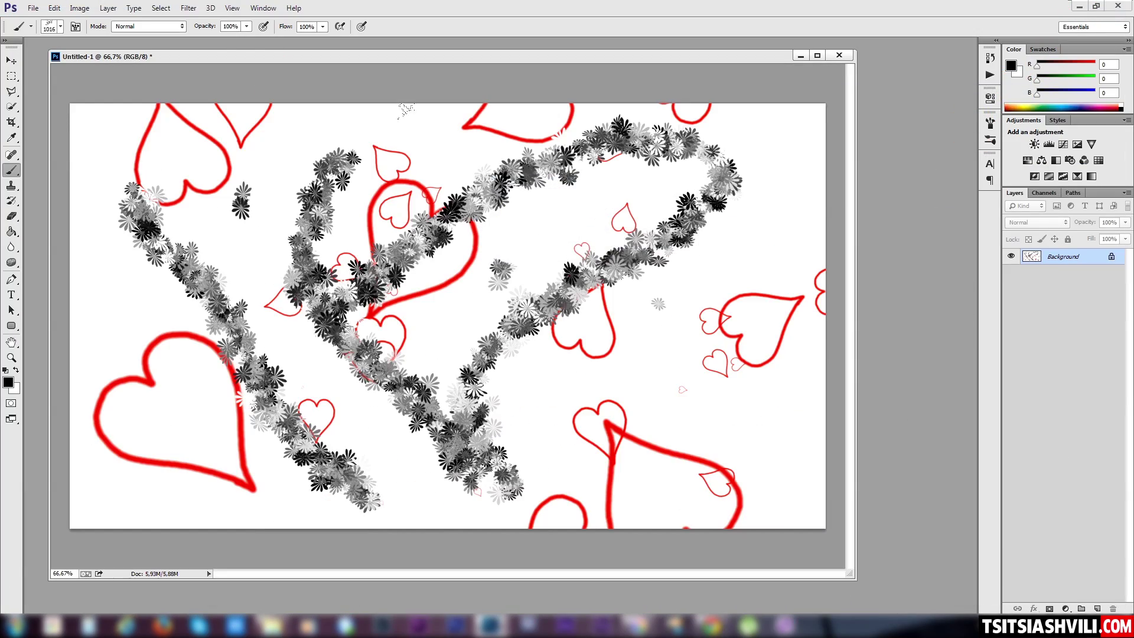
left_click(839, 55)
left_click(591, 242)
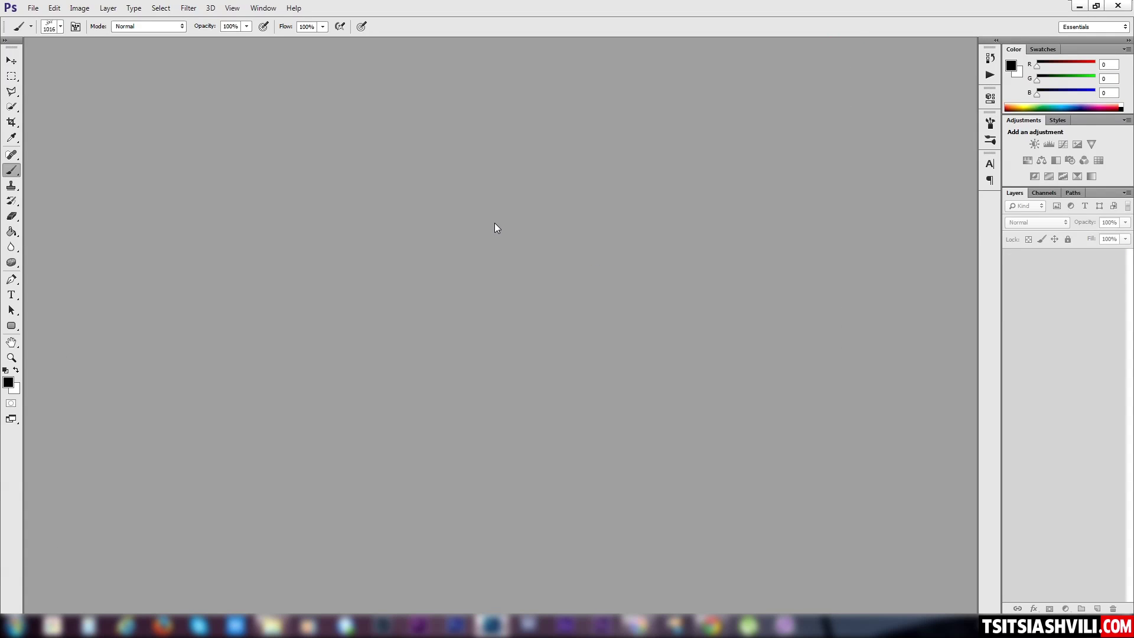
Switch to Chrome, open the snowy bridge photo from the winter results at full size, and save it as JPEG 79420 in Lesson 011
left_click(711, 627)
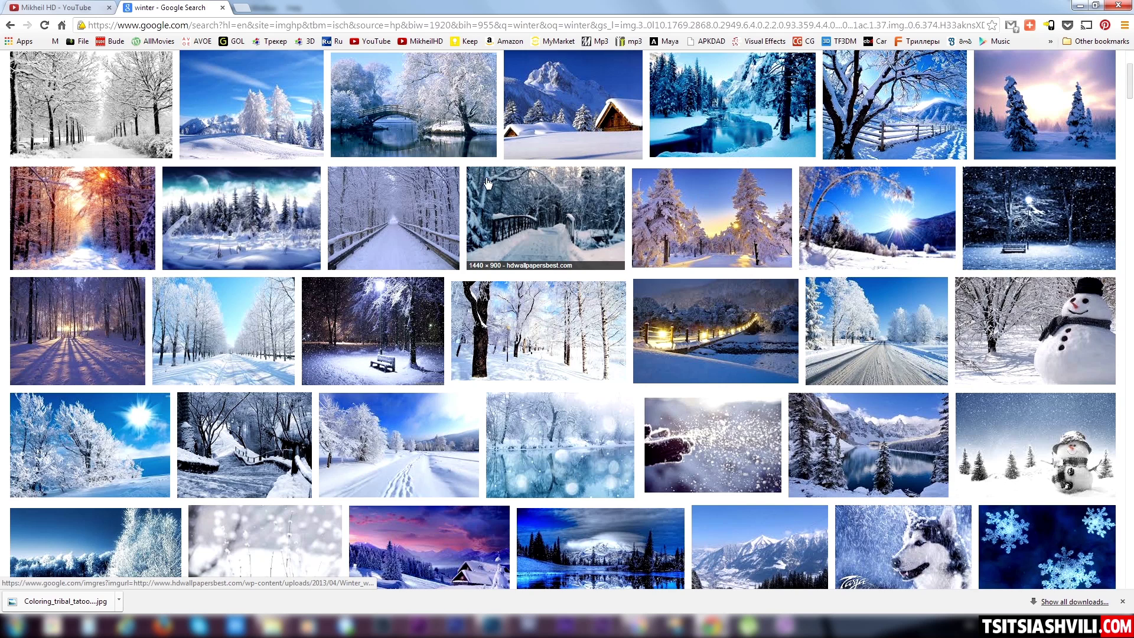
left_click(438, 139)
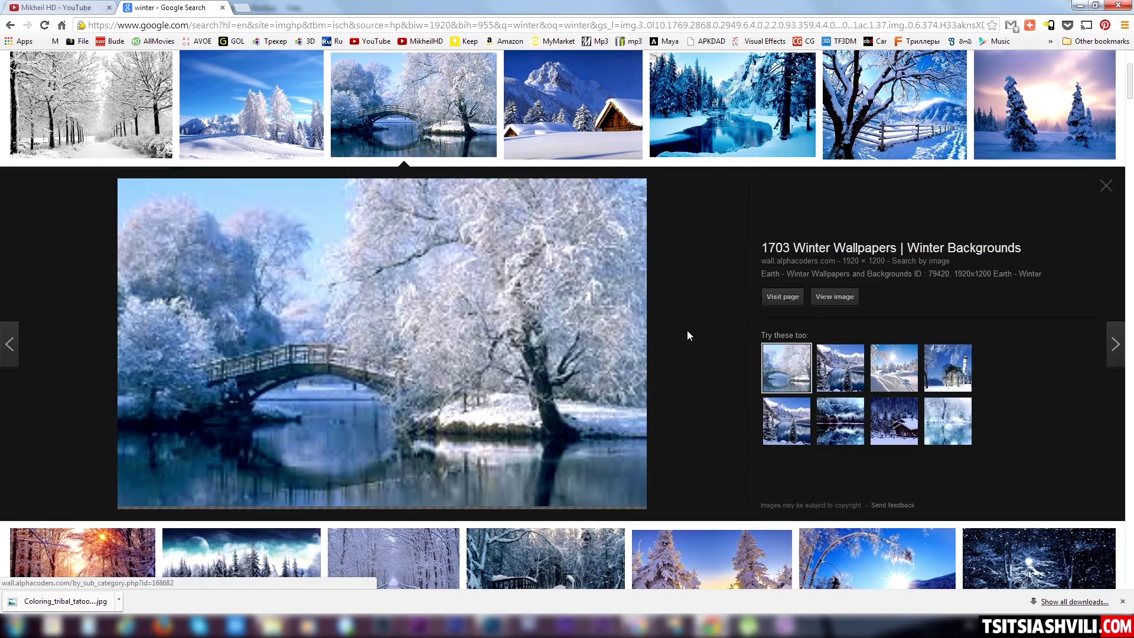
left_click(835, 297)
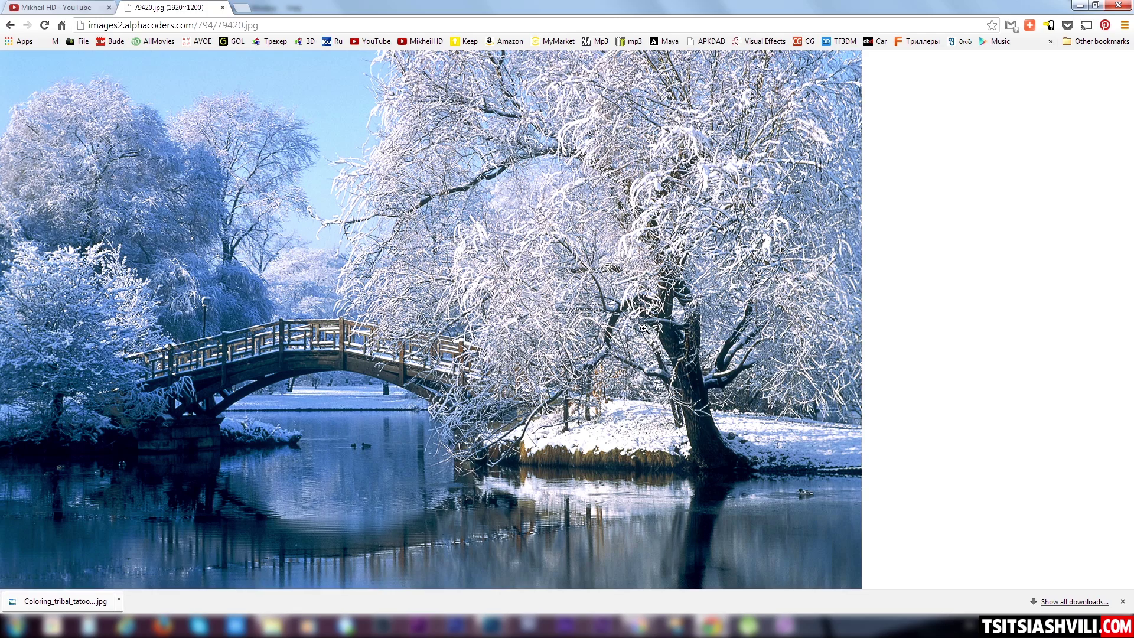
right_click(379, 229)
left_click(440, 235)
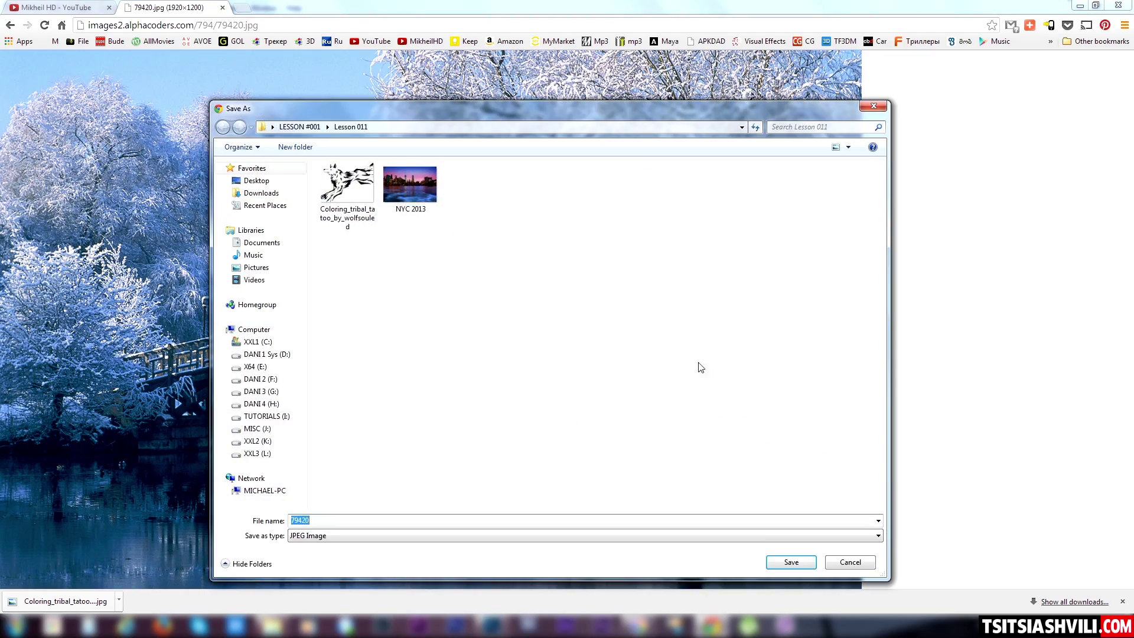
left_click(799, 563)
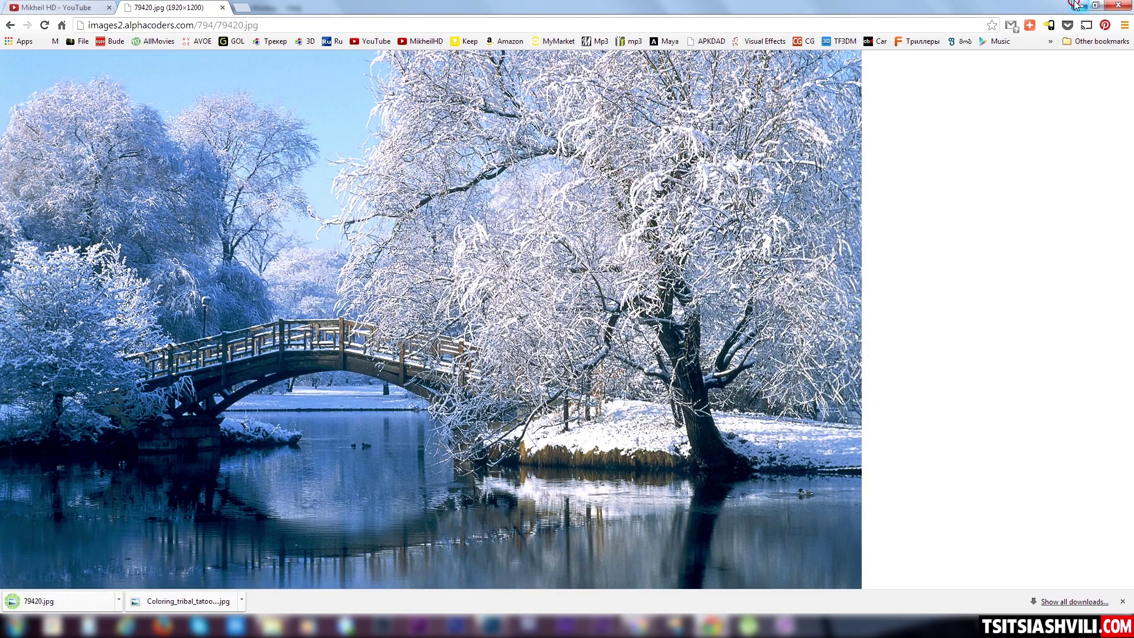
Return to Photoshop, open 79420.jpg from the Lesson 011 folder, and undock it into a floating window
left_click(1080, 5)
double_click(171, 127)
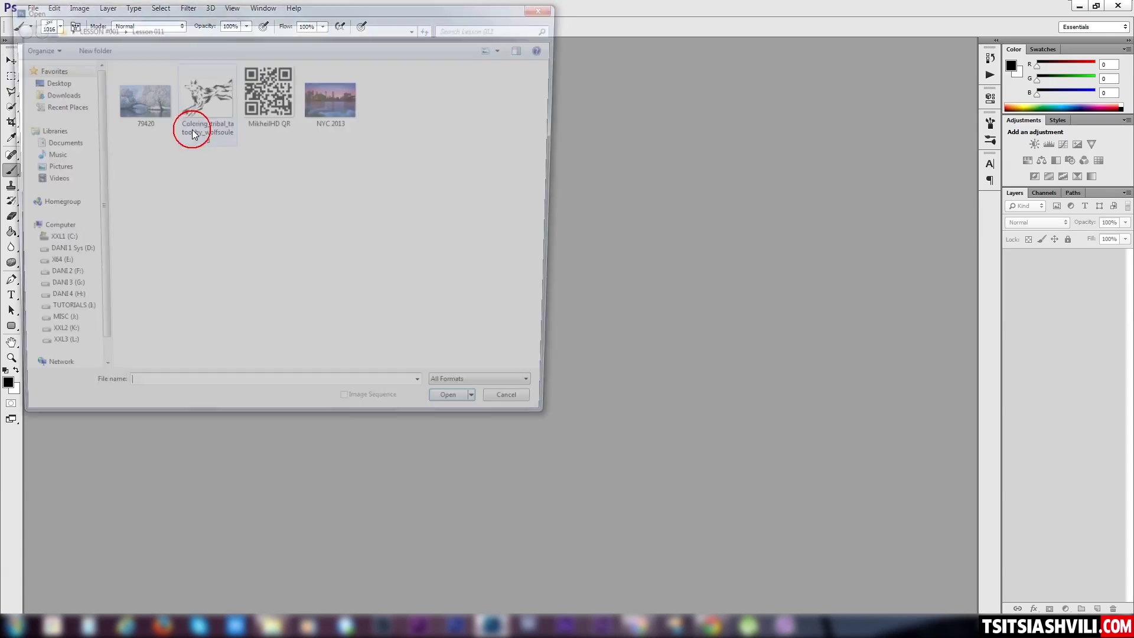
double_click(147, 96)
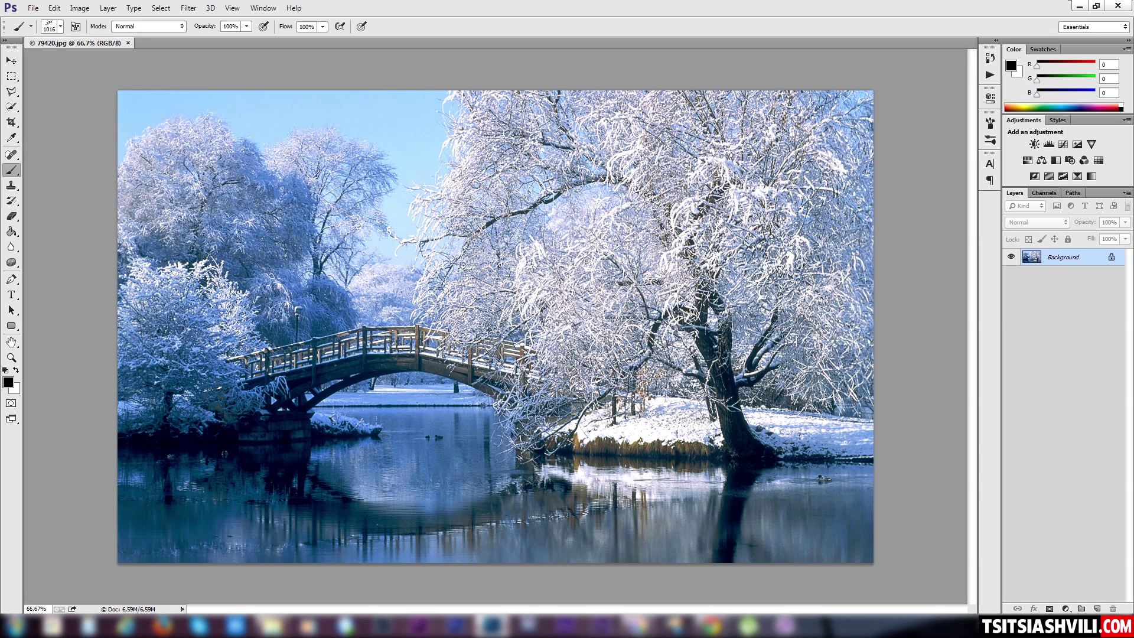
left_click_drag(71, 47, 302, 73)
Create a new 1920 x 1080 pixel, 72 pixels/inch RGB document with a white background alongside the winter photo
left_click(33, 8)
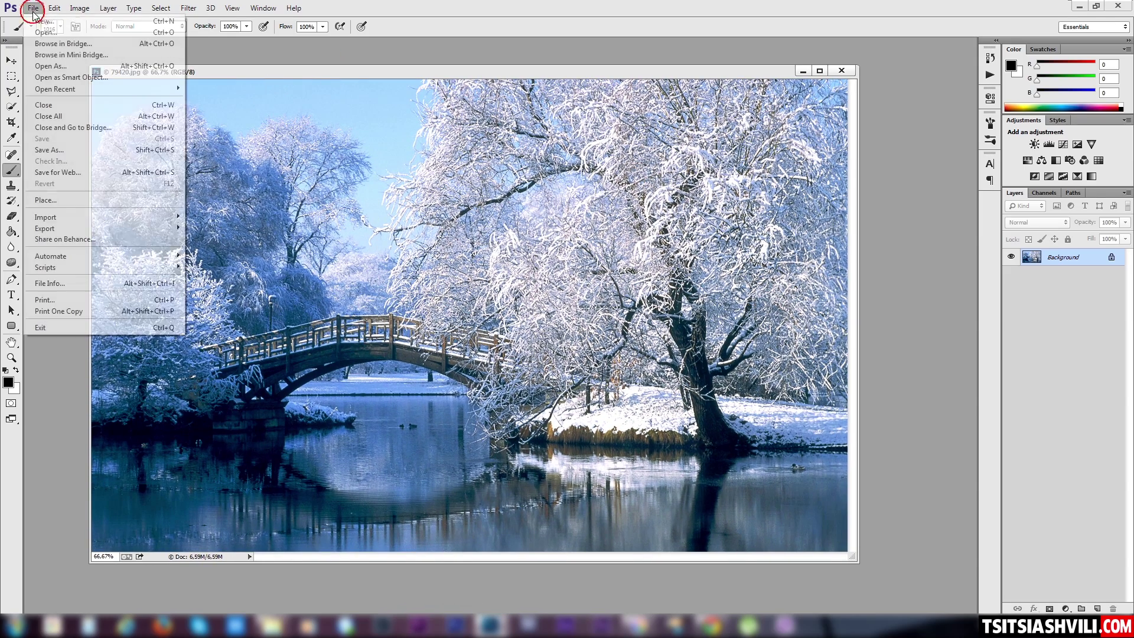
left_click(35, 20)
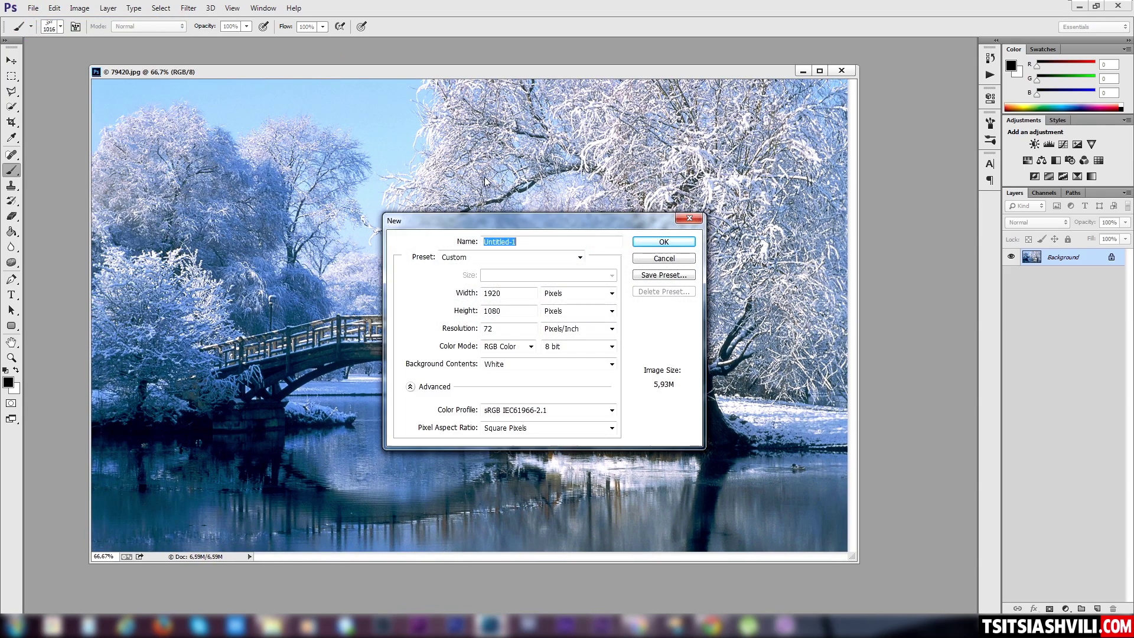
left_click(663, 241)
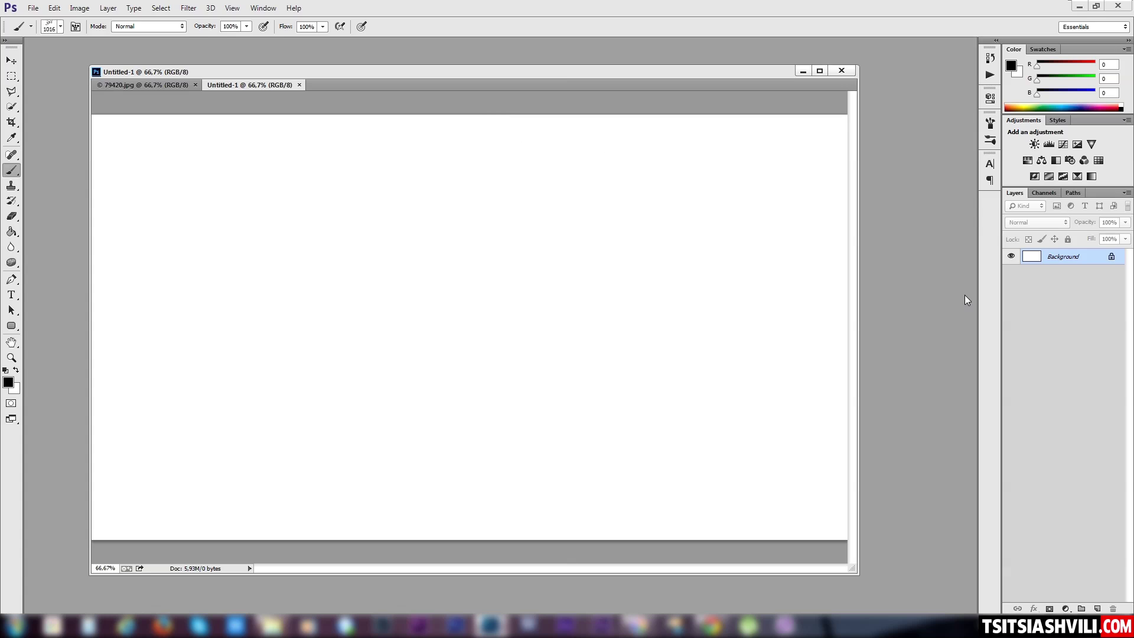
Bring 79420.jpg to the front and set the Brush to a soft round tip with 0% hardness and 33 px size
left_click(11, 60)
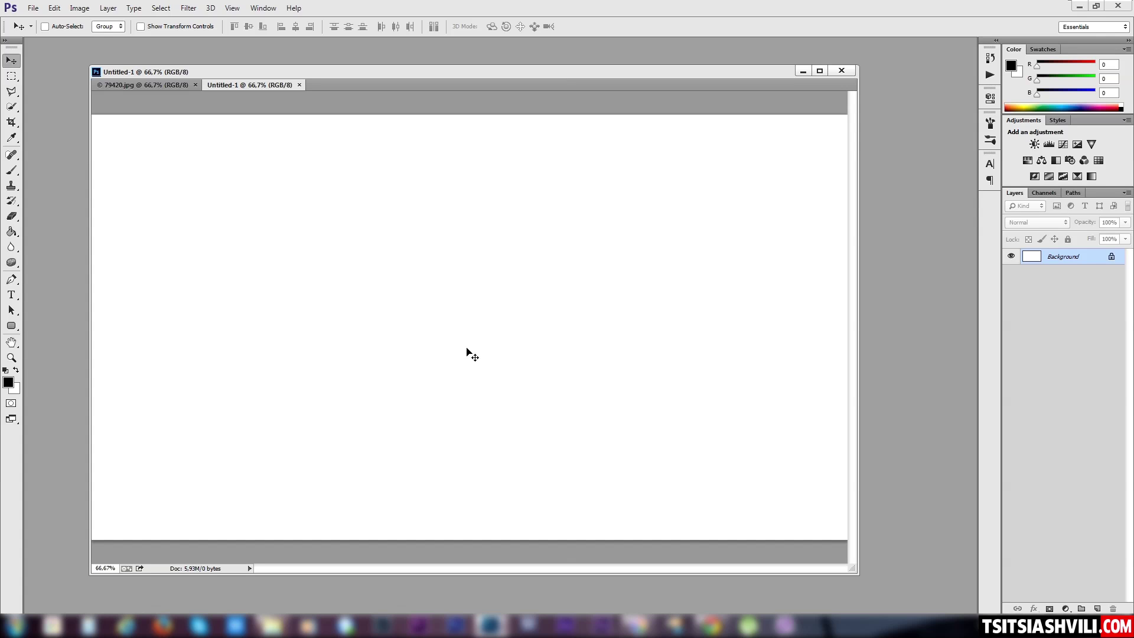
left_click(176, 86)
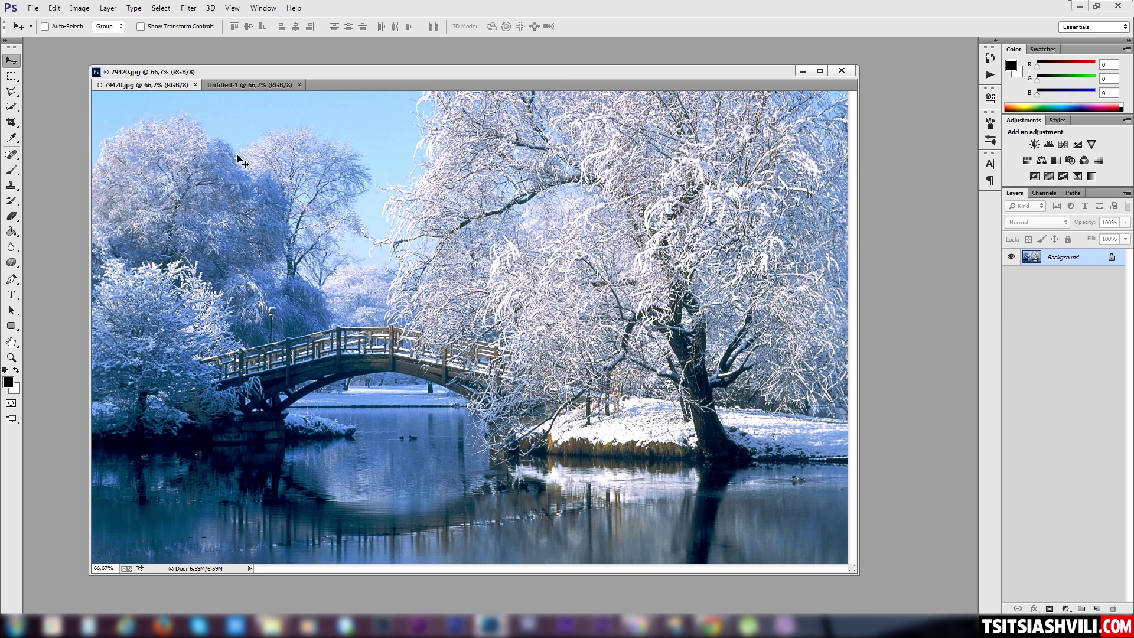
left_click(11, 170)
right_click(496, 342)
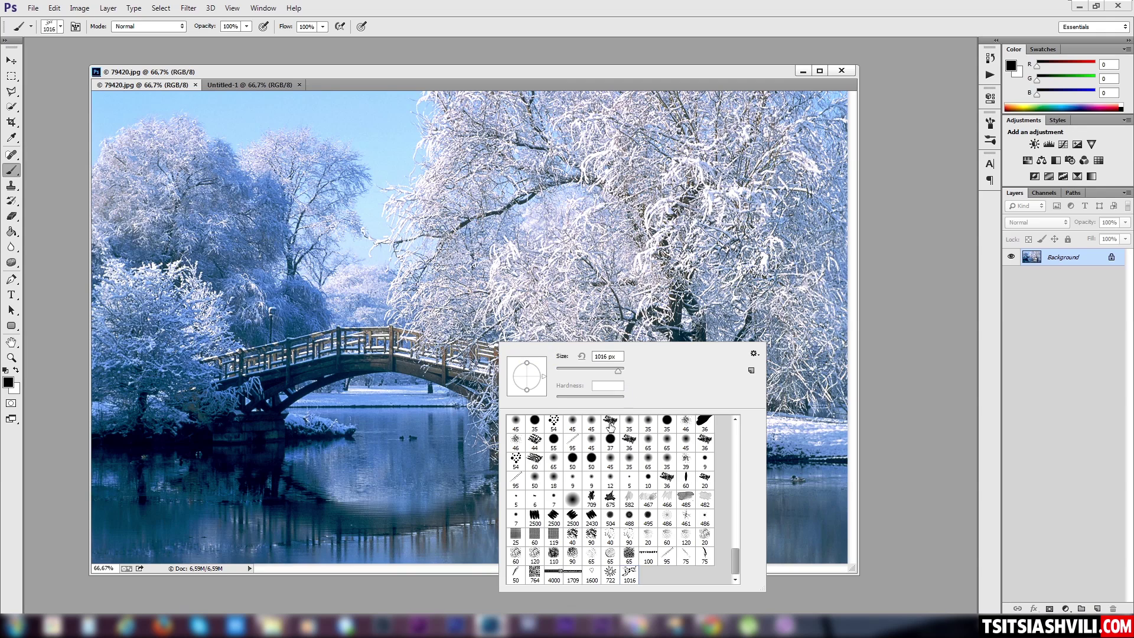
left_click_drag(736, 565, 743, 409)
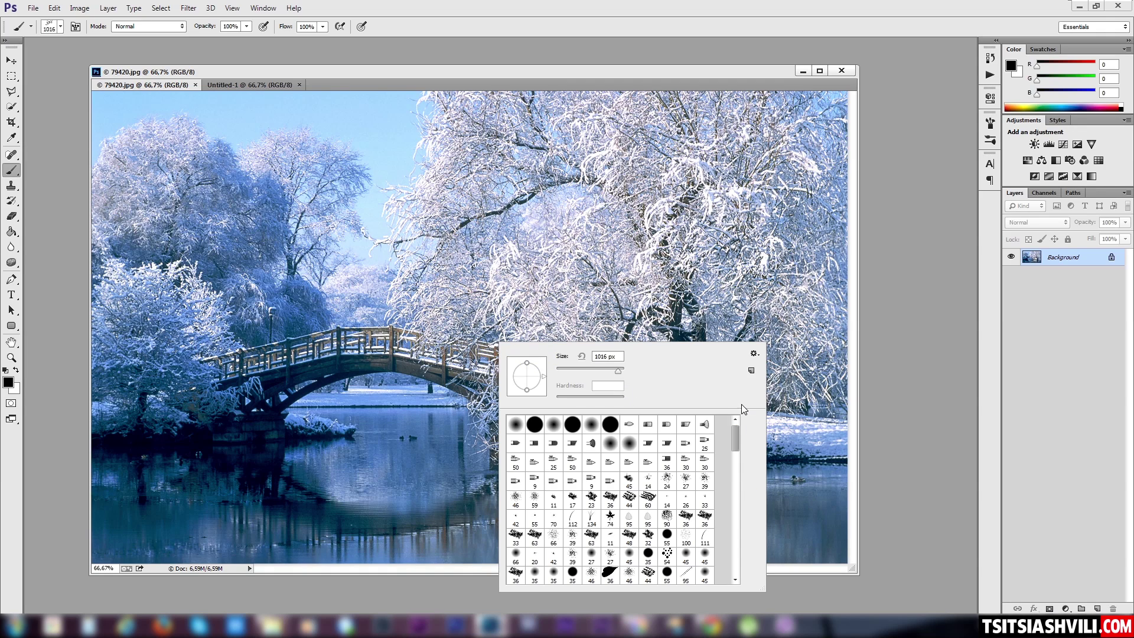
left_click(528, 424)
right_click(379, 253)
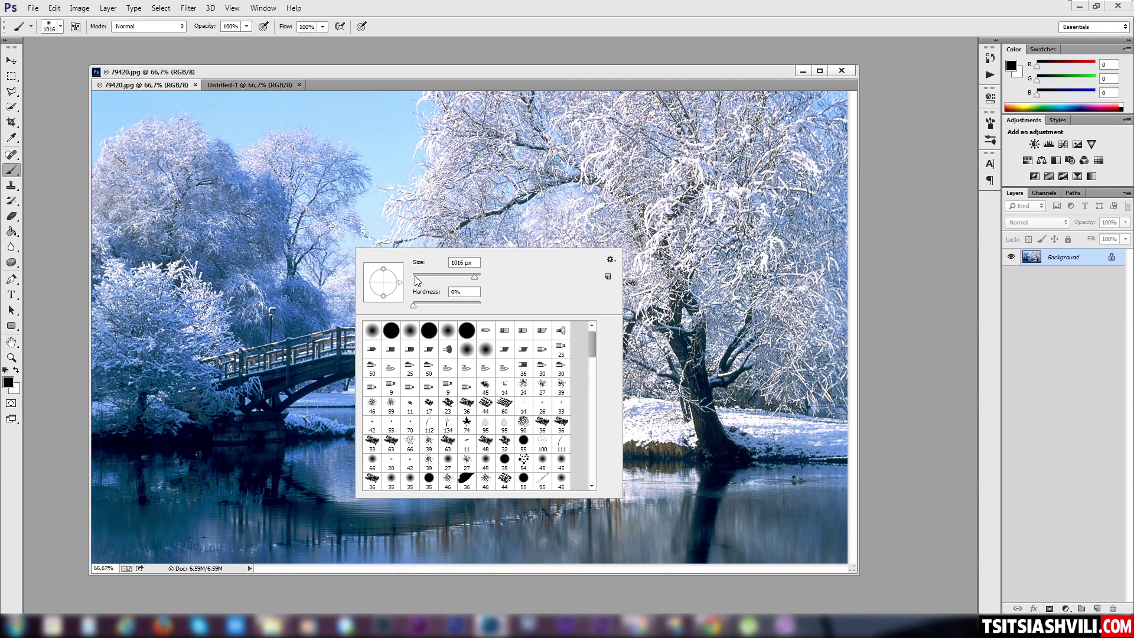
left_click(415, 275)
left_click(329, 210)
left_click(482, 225)
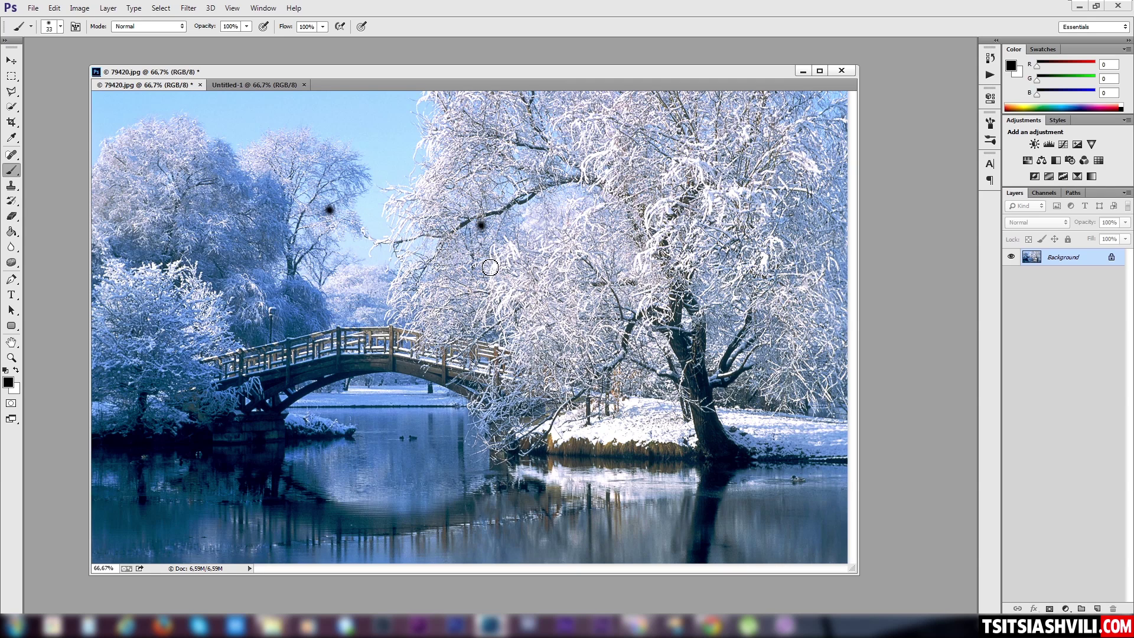
key("ctrl+z")
left_click(990, 57)
left_click(791, 80)
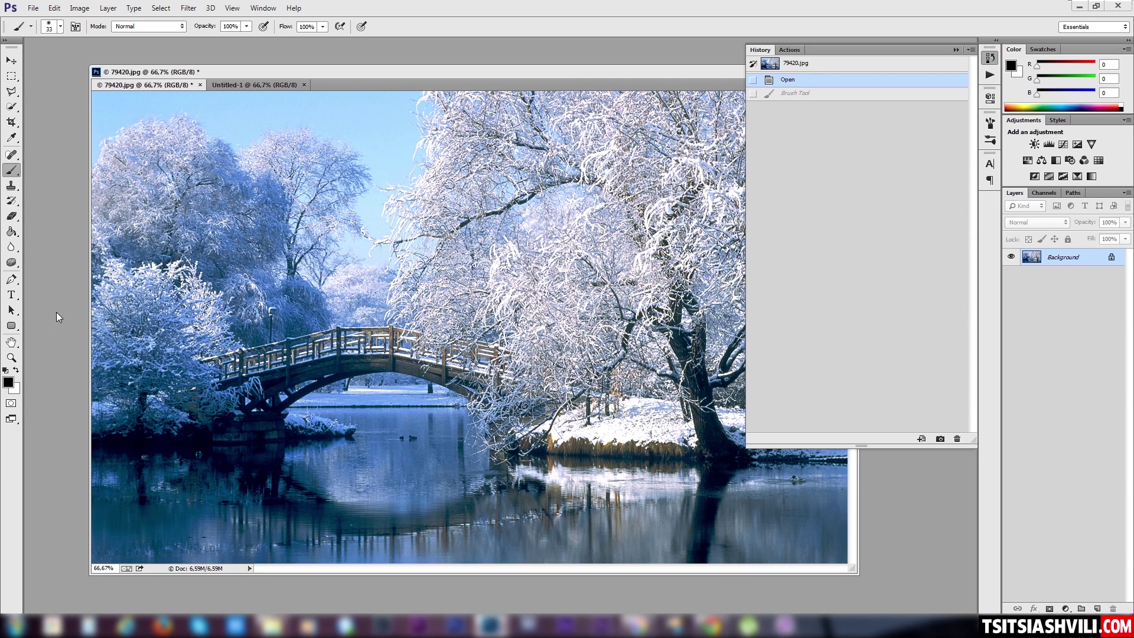
Set the foreground colour to white and paint soft snow dabs and short strokes one by one across the whole winter photo
left_click(8, 382)
left_click(197, 424)
left_click(503, 435)
key("b")
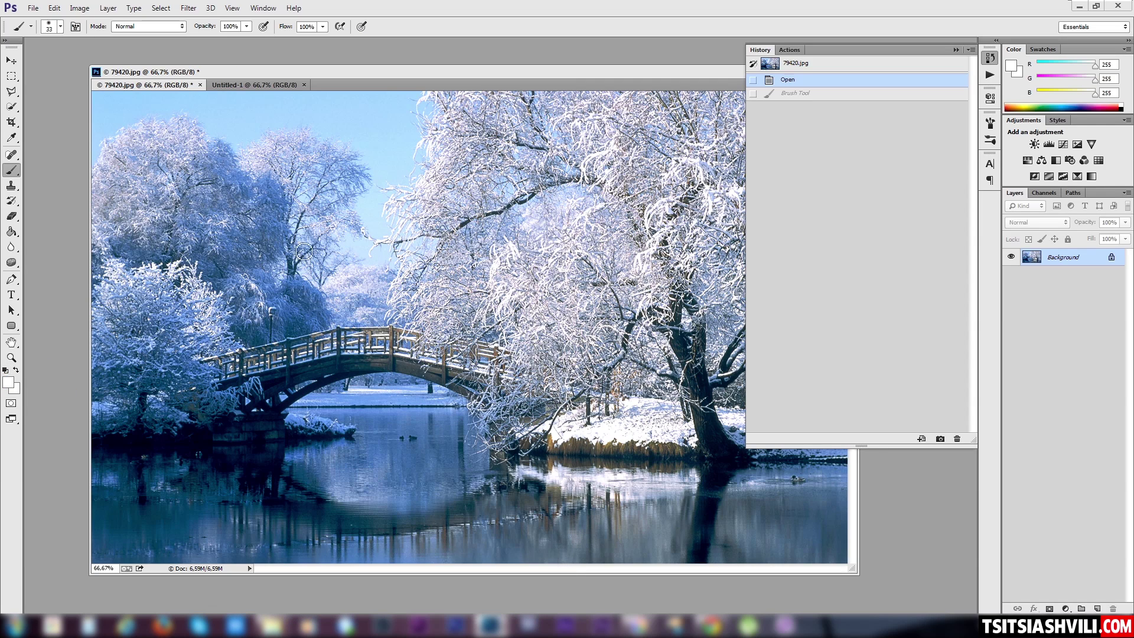
left_click_drag(371, 353, 381, 361)
left_click(258, 487)
left_click(477, 483)
left_click_drag(130, 424, 151, 408)
left_click(307, 288)
left_click(541, 300)
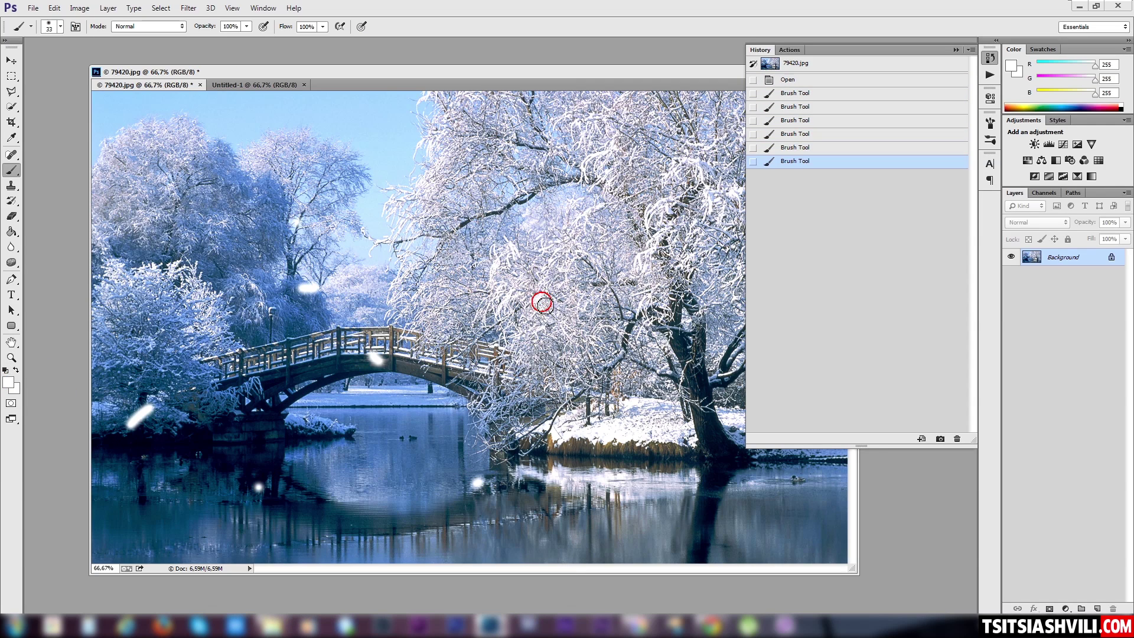
left_click(626, 473)
left_click(815, 474)
left_click(729, 521)
left_click(567, 531)
left_click(348, 524)
left_click(402, 476)
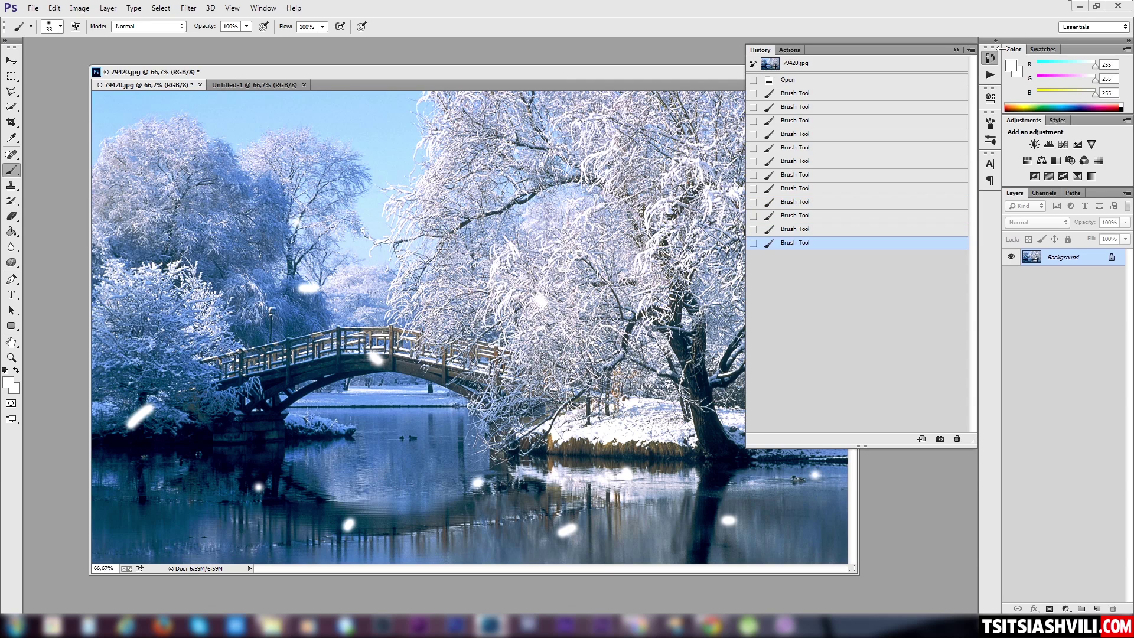
left_click(955, 50)
left_click(286, 283)
left_click_drag(509, 402, 509, 419)
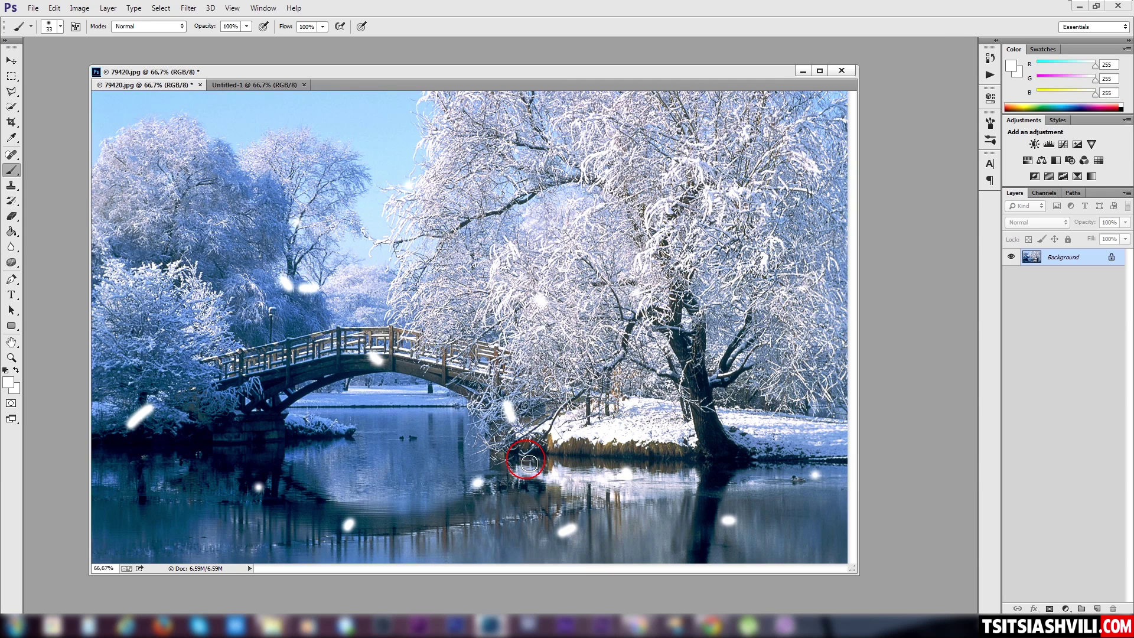
left_click_drag(529, 460, 479, 465)
left_click(347, 471)
left_click(329, 414)
left_click(512, 308)
left_click_drag(688, 398, 701, 410)
left_click(804, 407)
left_click(793, 199)
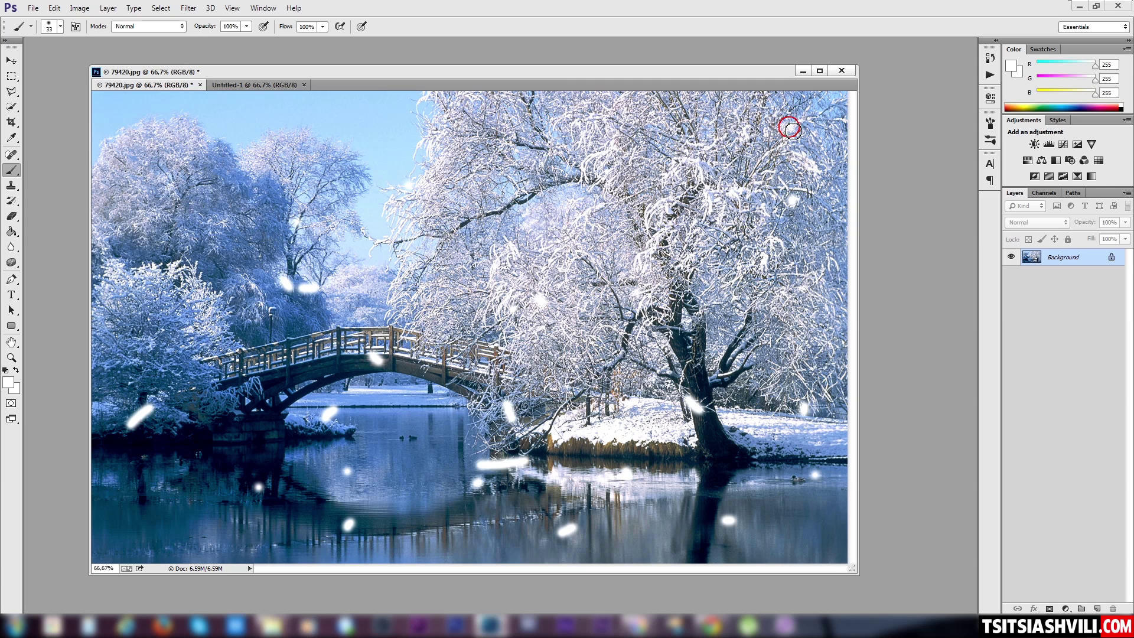
left_click(791, 128)
left_click(354, 135)
left_click(275, 254)
left_click(155, 236)
left_click(196, 135)
left_click_drag(397, 217, 412, 250)
left_click(411, 324)
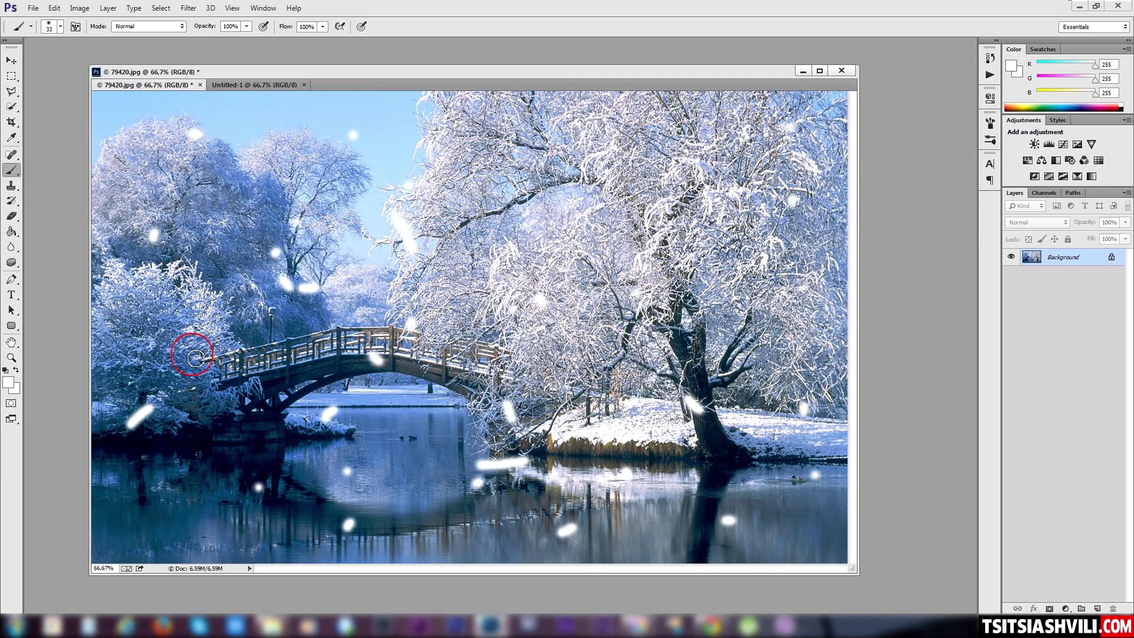
left_click(188, 356)
left_click_drag(420, 436, 403, 464)
left_click_drag(372, 507, 382, 522)
left_click_drag(760, 496, 754, 510)
left_click(578, 343)
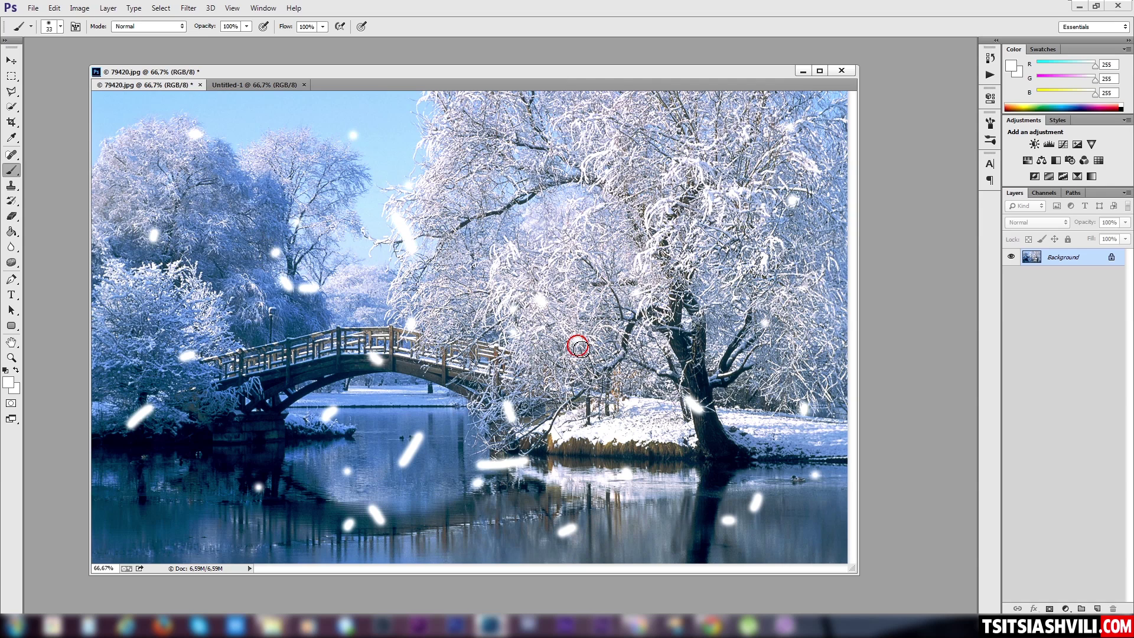
left_click_drag(614, 453, 626, 474)
left_click(661, 522)
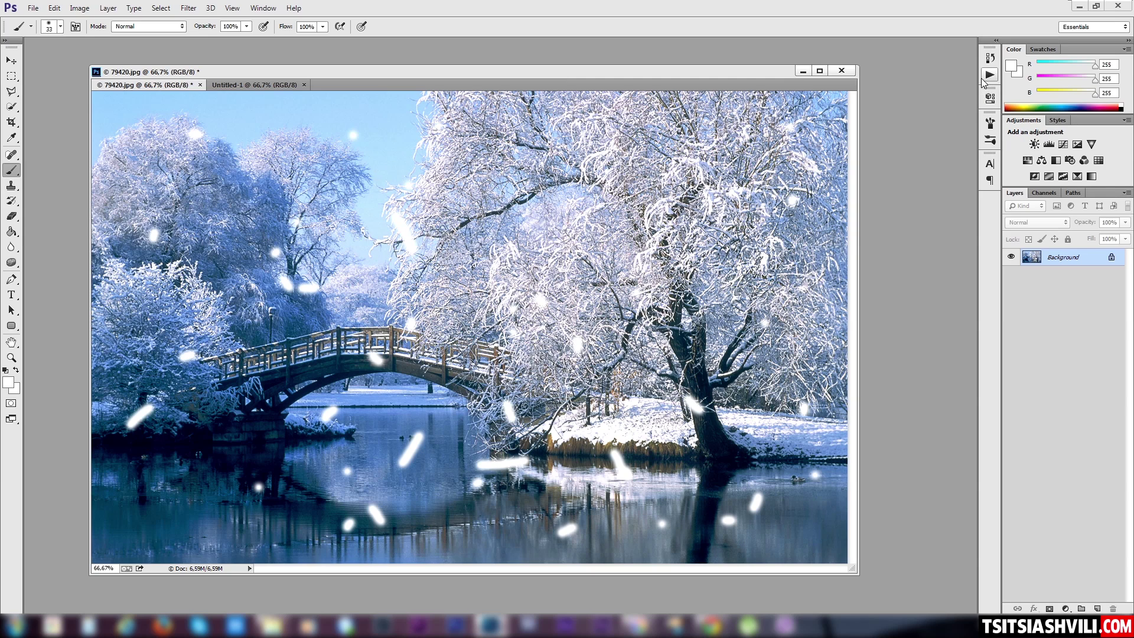
Revert the winter photo to its original history snapshot and bring the blank Untitled-1 document to the front
left_click(990, 57)
left_click(795, 64)
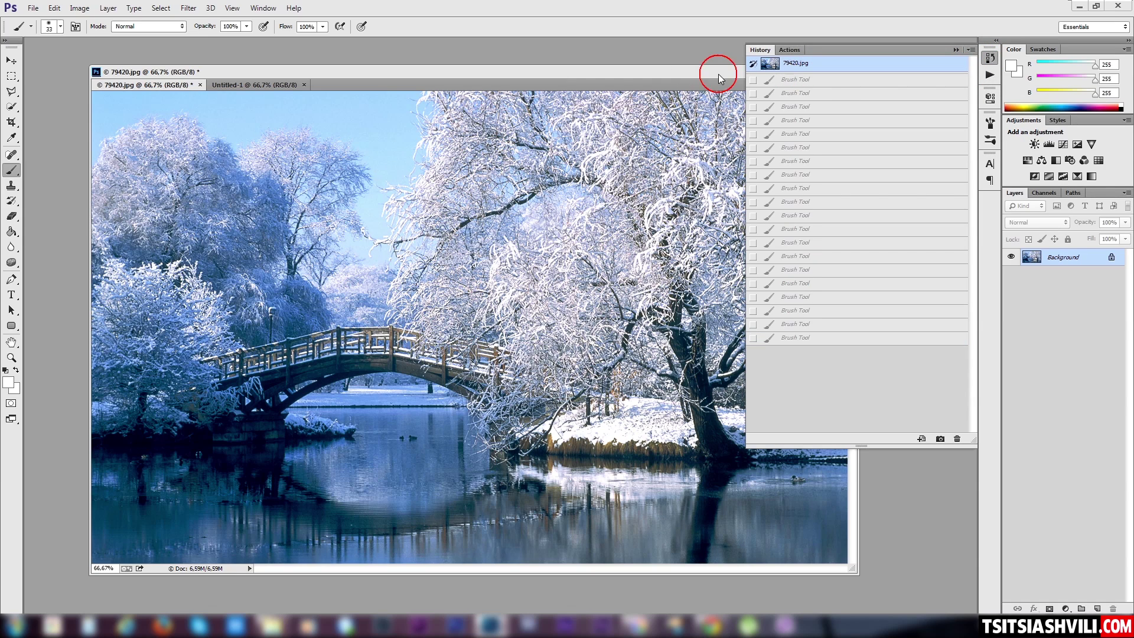
left_click(956, 50)
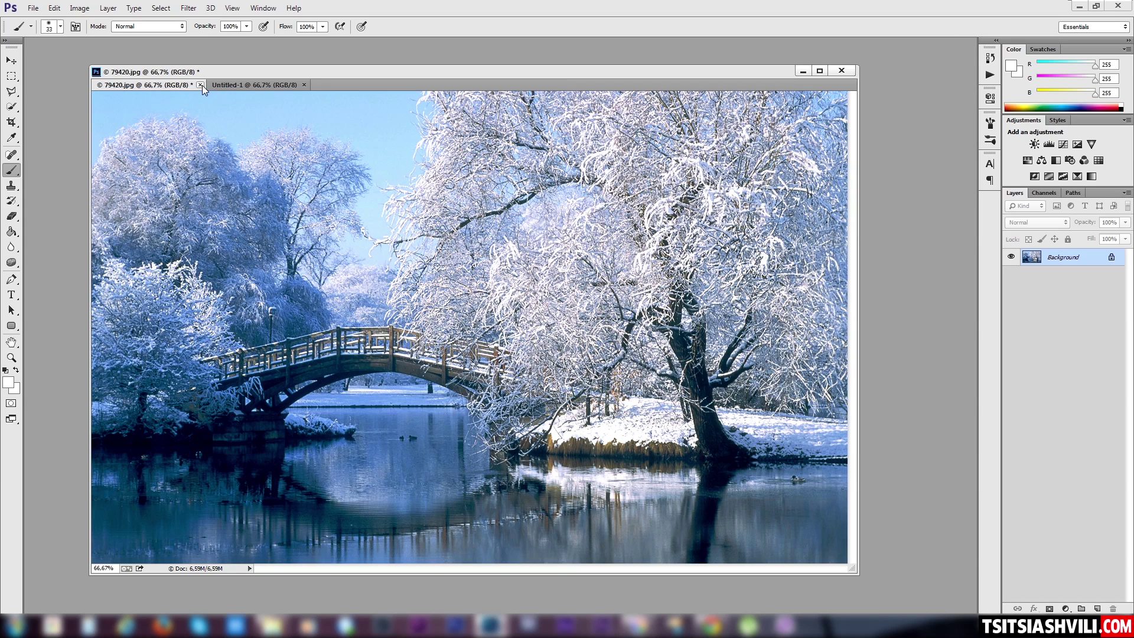
left_click(260, 85)
left_click_drag(488, 72, 502, 76)
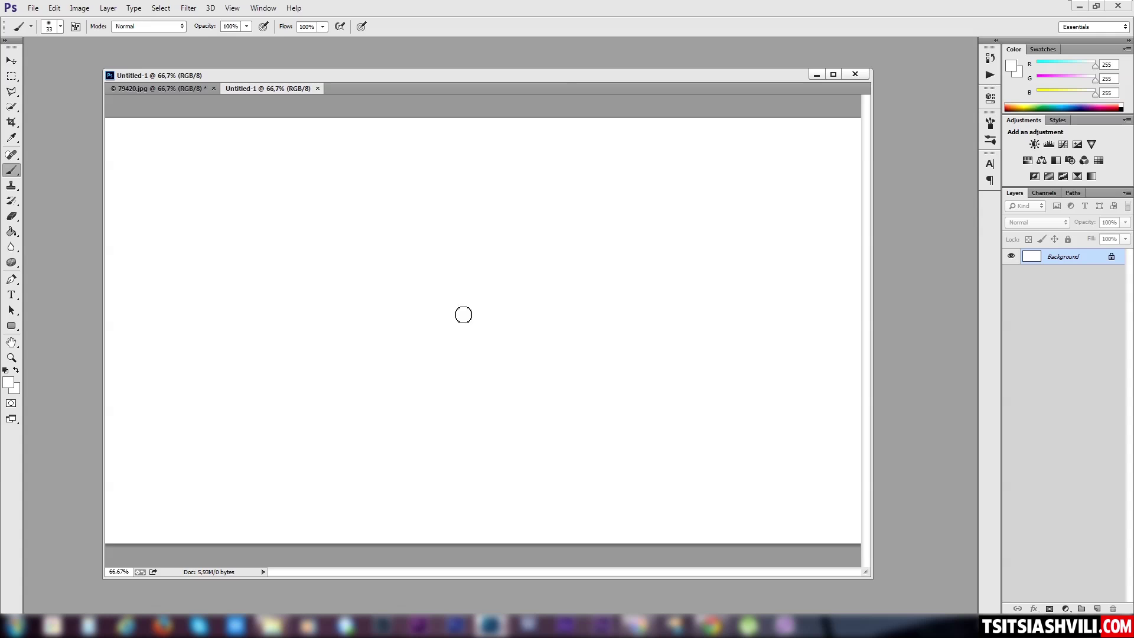
Fill the Untitled-1 canvas with black using the Paint Bucket and switch the Brush to a white foreground colour
left_click(11, 231)
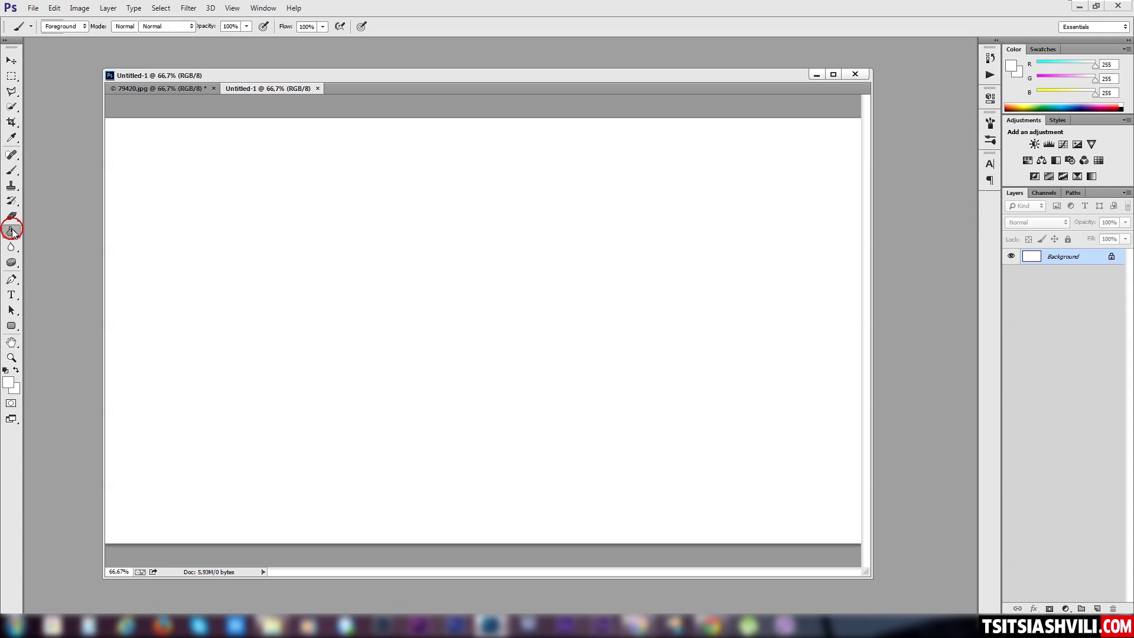
left_click(8, 384)
left_click_drag(319, 550, 393, 591)
left_click(509, 436)
left_click(499, 322)
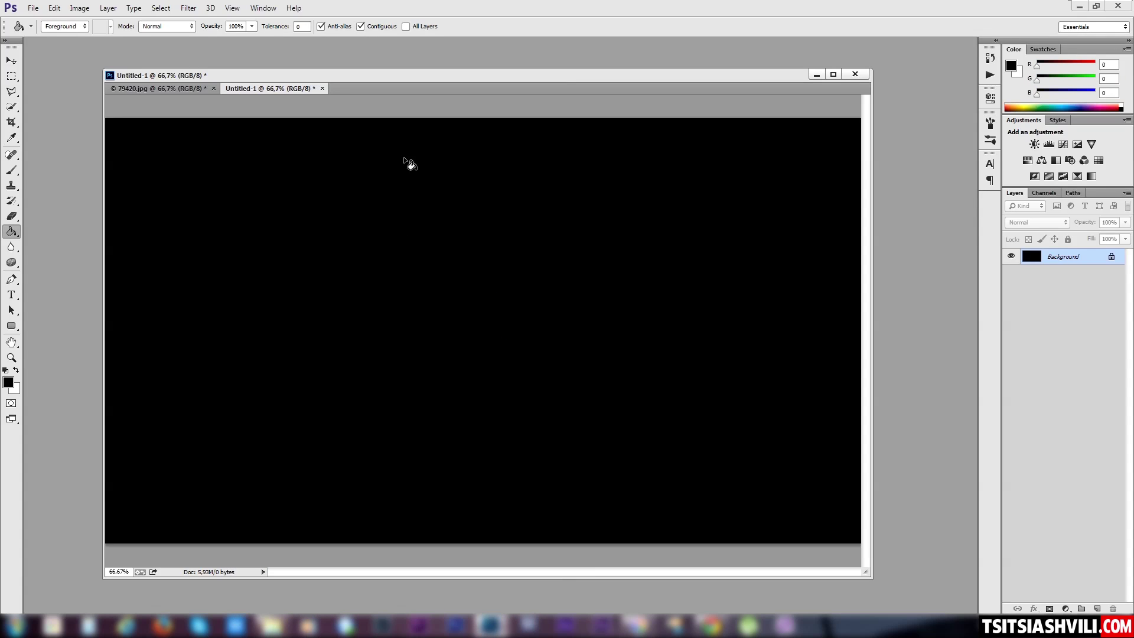
left_click(12, 171)
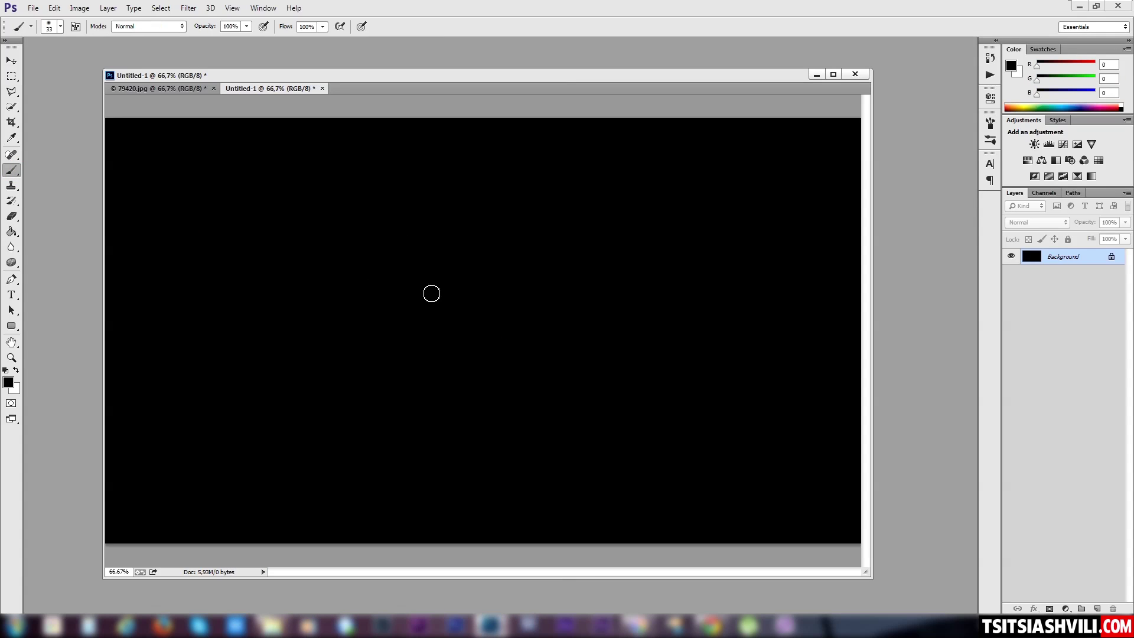
left_click(16, 369)
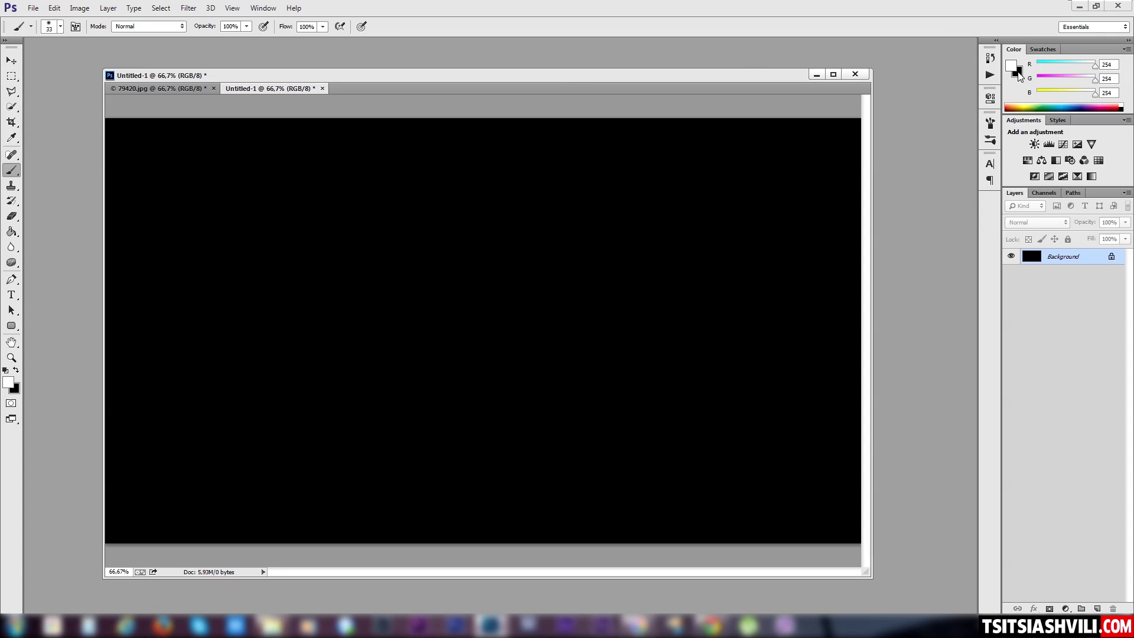
Undo the black fill by returning Untitled-1 to its new-document state in the history
left_click(991, 58)
left_click(819, 79)
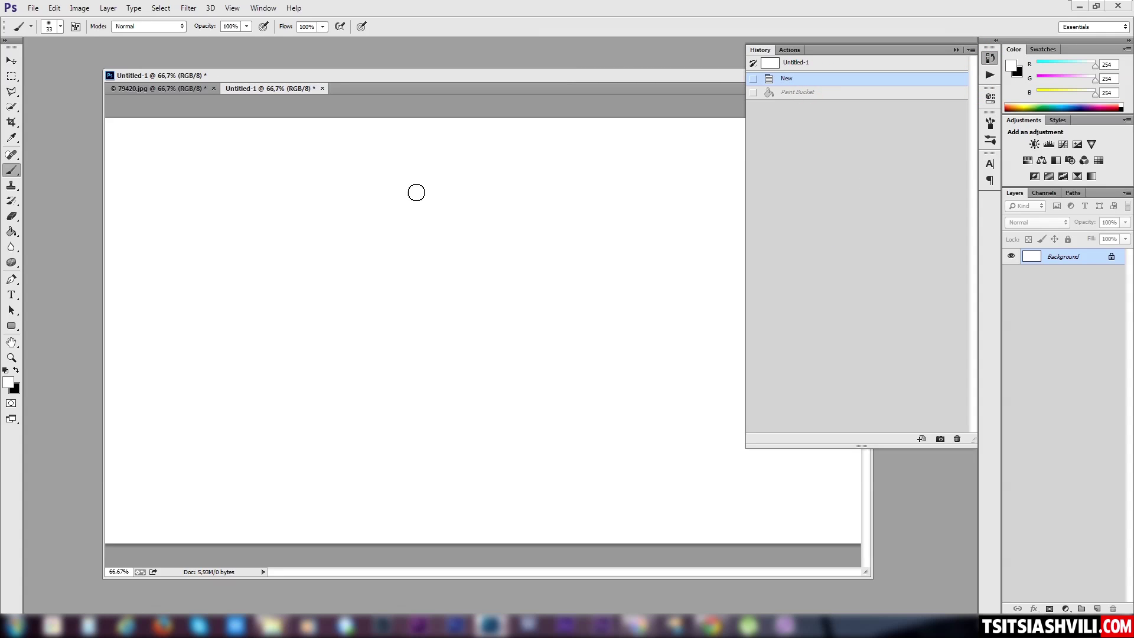
left_click(953, 46)
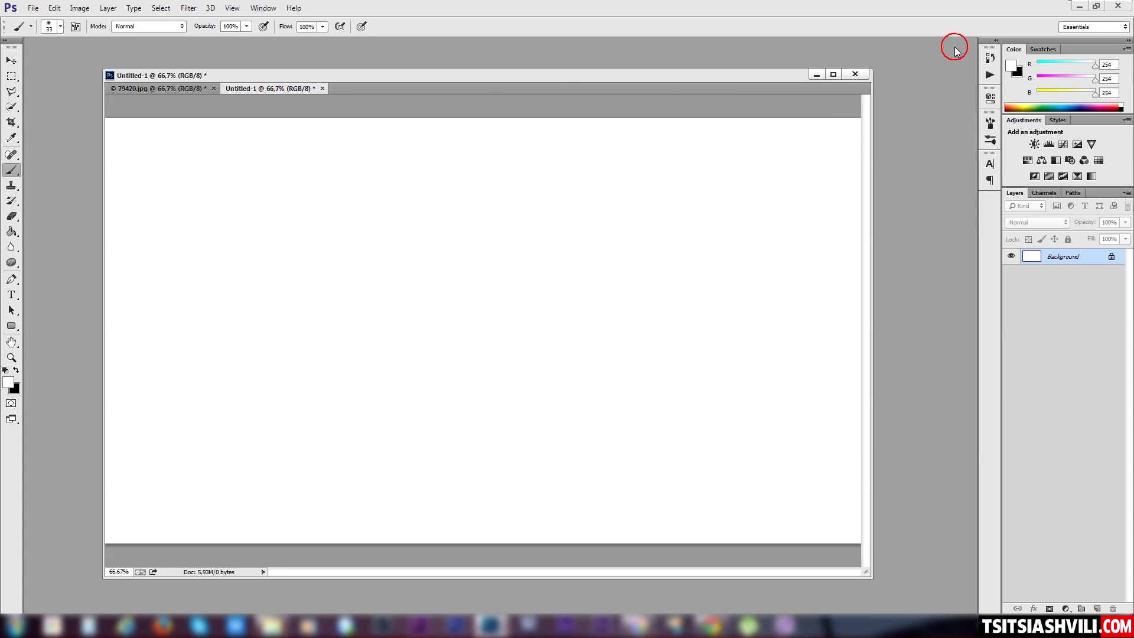
Reset the colours to default black and white and scatter single soft 33 px black dots across the white canvas
left_click(5, 370)
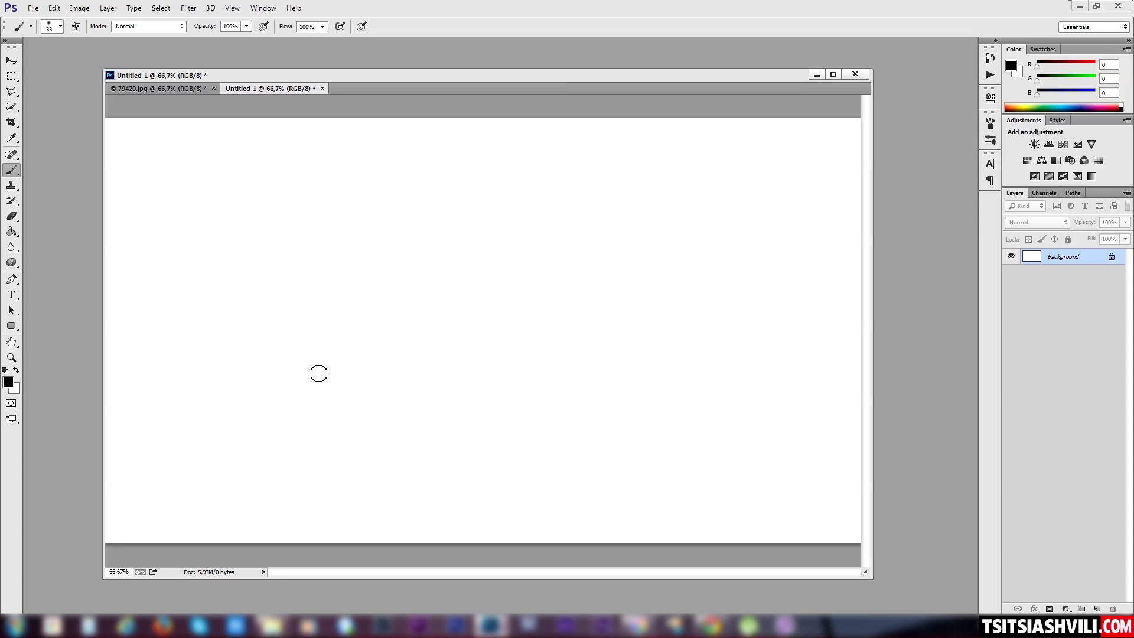
left_click(244, 208)
left_click(345, 315)
left_click(217, 378)
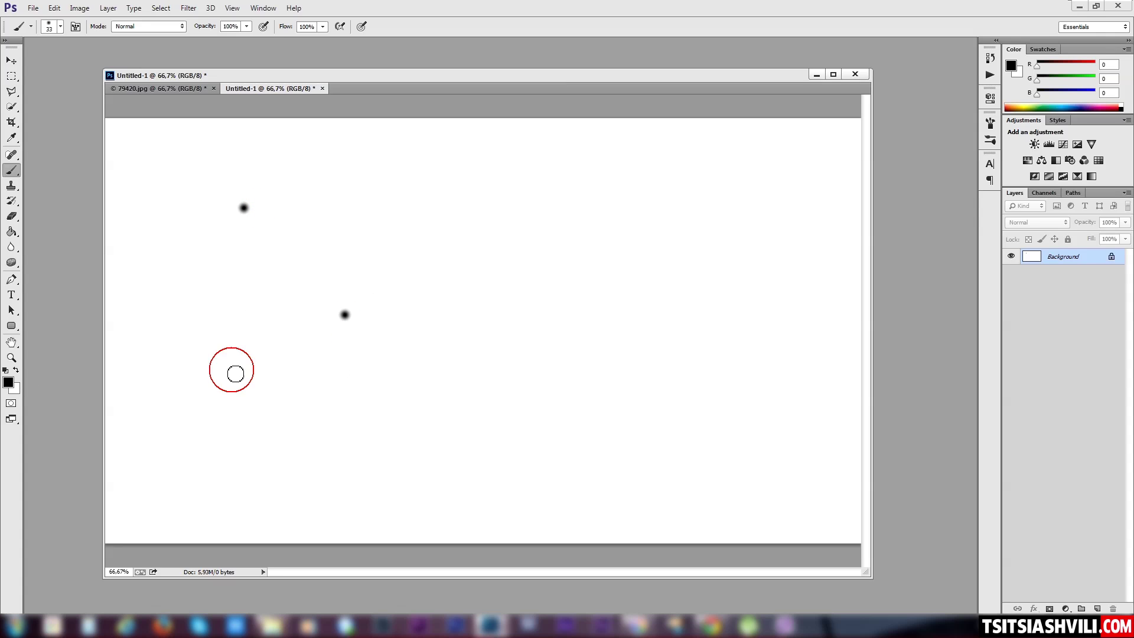
left_click(495, 471)
left_click(692, 311)
left_click(814, 196)
left_click(550, 221)
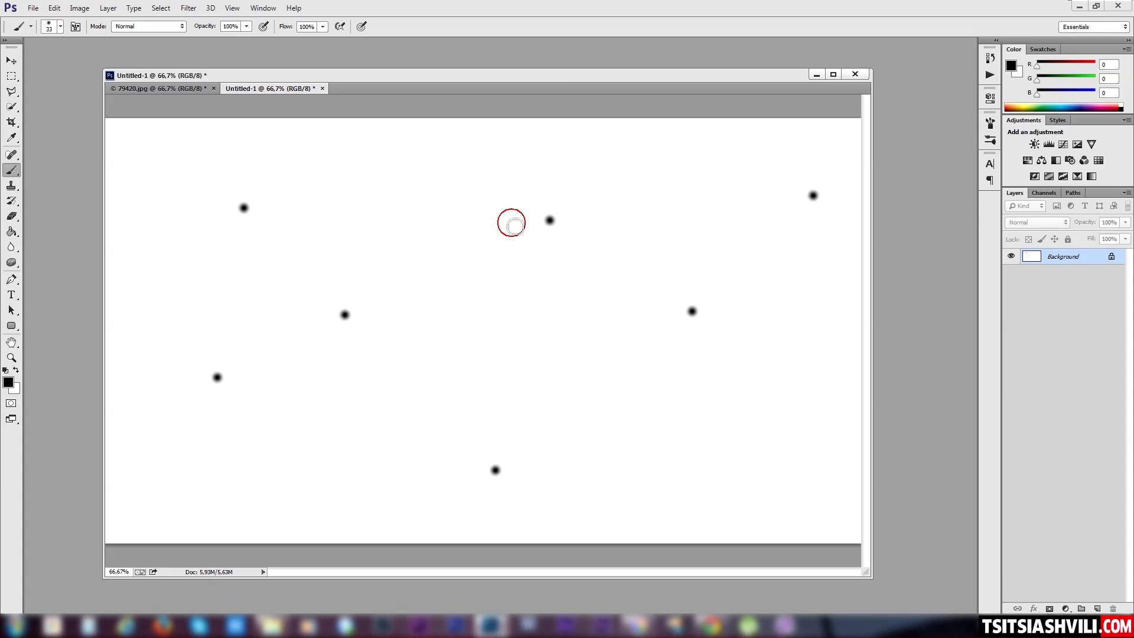
left_click(406, 175)
left_click(519, 364)
left_click(768, 501)
left_click(252, 533)
left_click(393, 426)
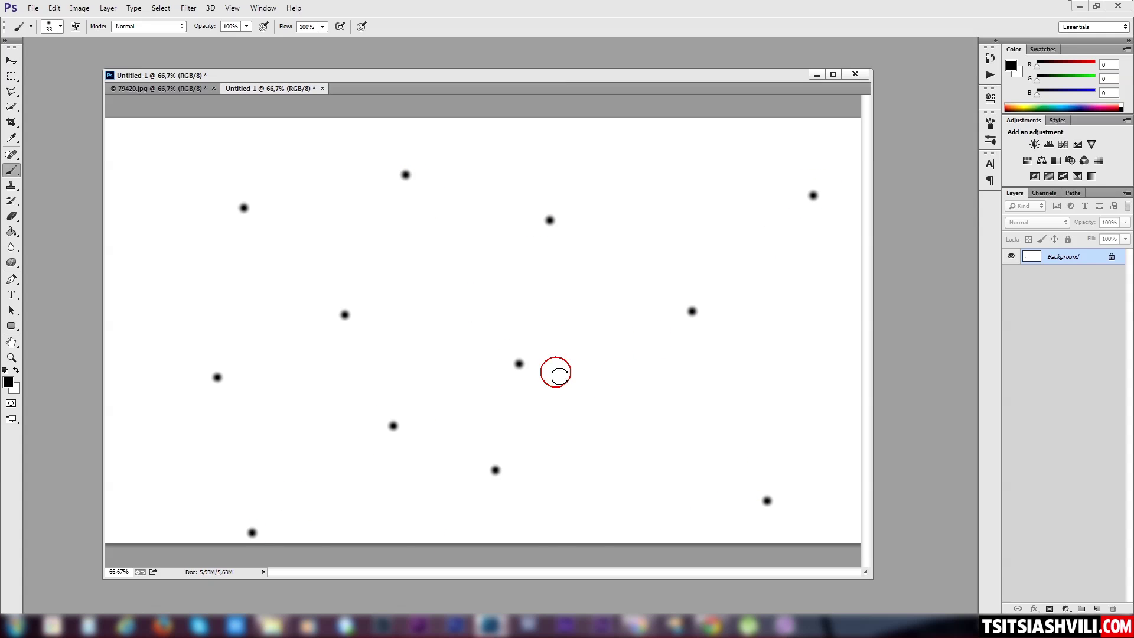
left_click(742, 325)
left_click(633, 456)
left_click(707, 212)
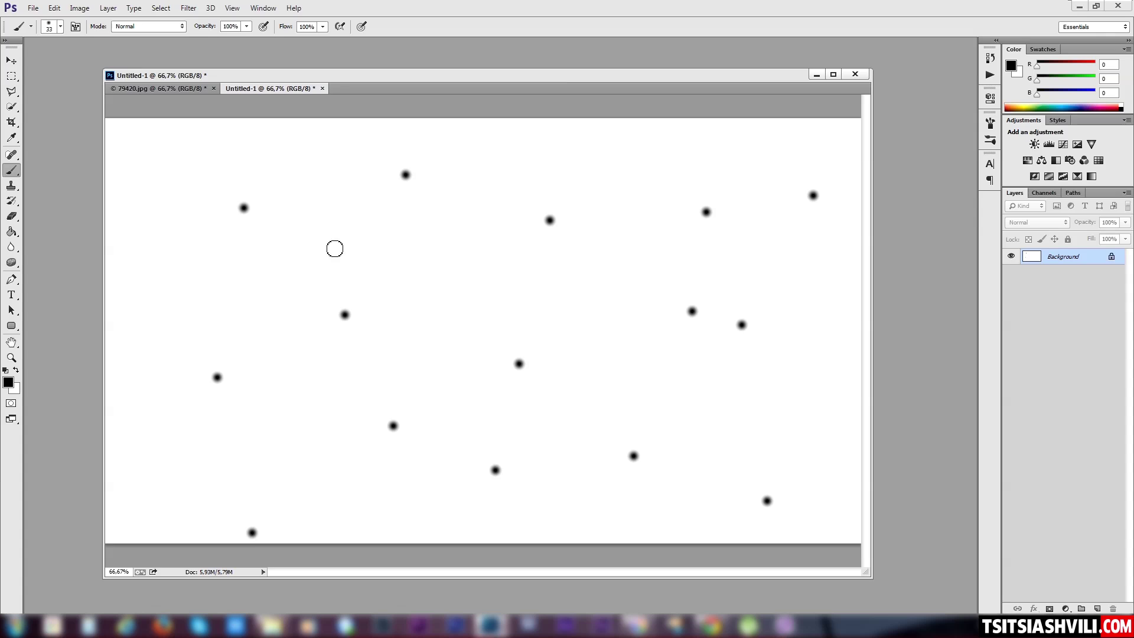
left_click(316, 253)
left_click(170, 314)
left_click(156, 136)
left_click(347, 160)
left_click(228, 491)
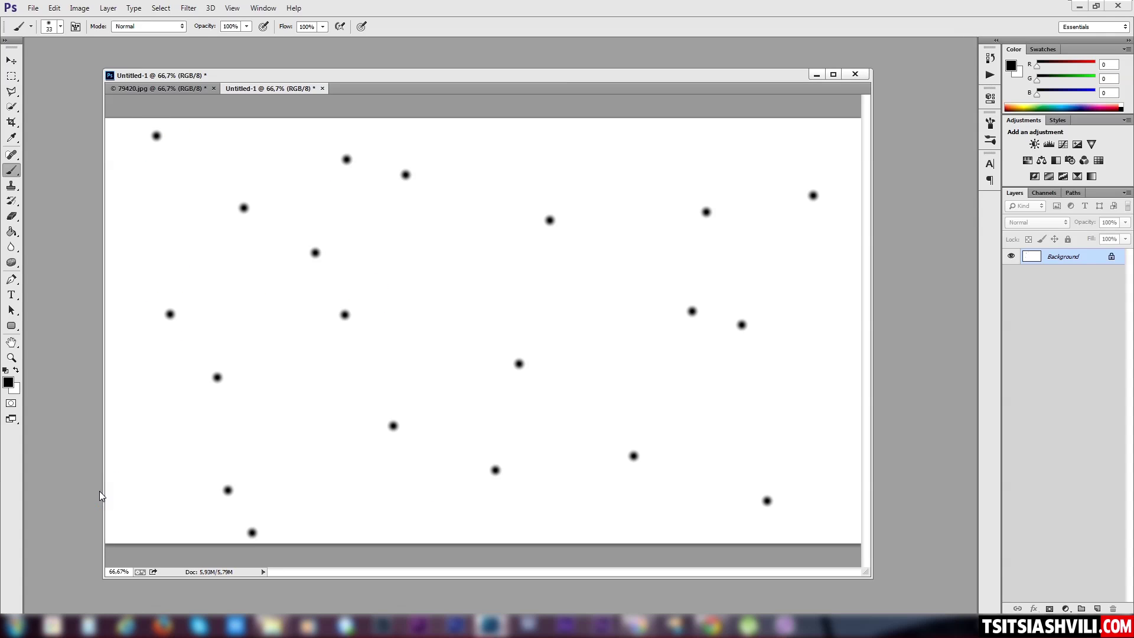
left_click(177, 411)
left_click(457, 343)
left_click(425, 519)
left_click(797, 411)
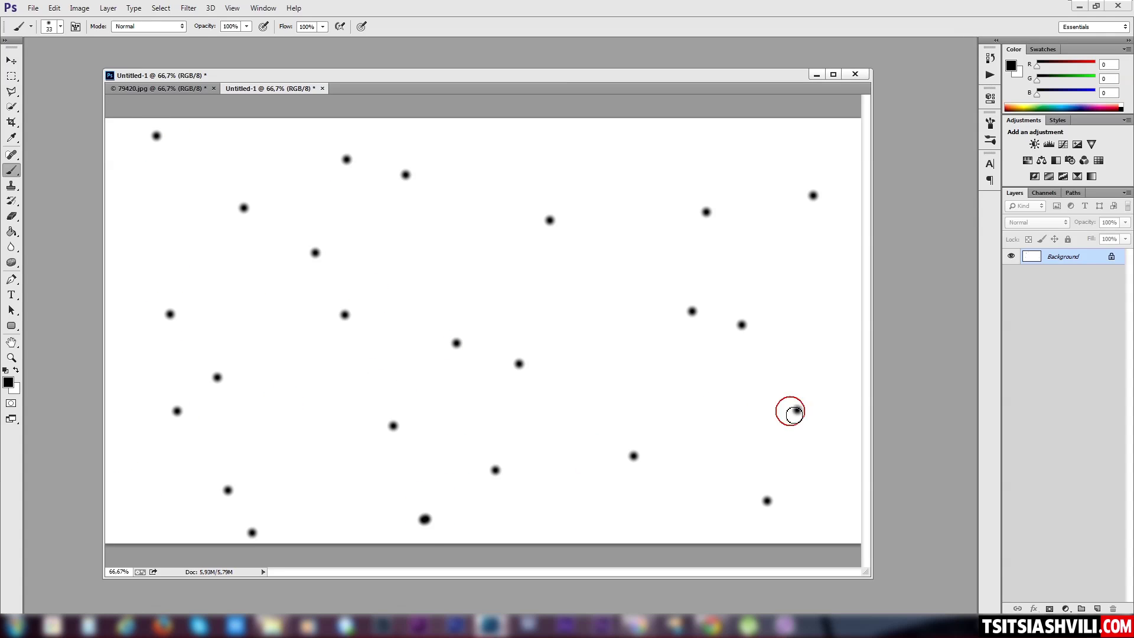
Reduce the brush size to 13 px and scatter smaller black dots in the gaps between the larger ones
right_click(524, 248)
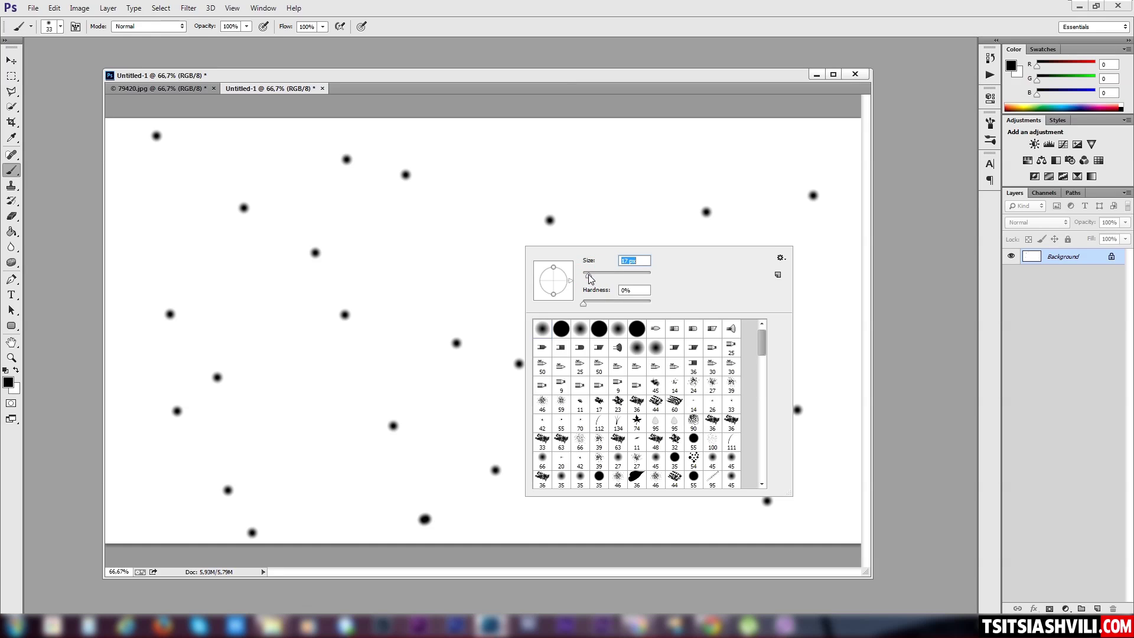
left_click_drag(588, 275, 588, 274)
left_click(463, 259)
left_click(353, 343)
left_click(285, 417)
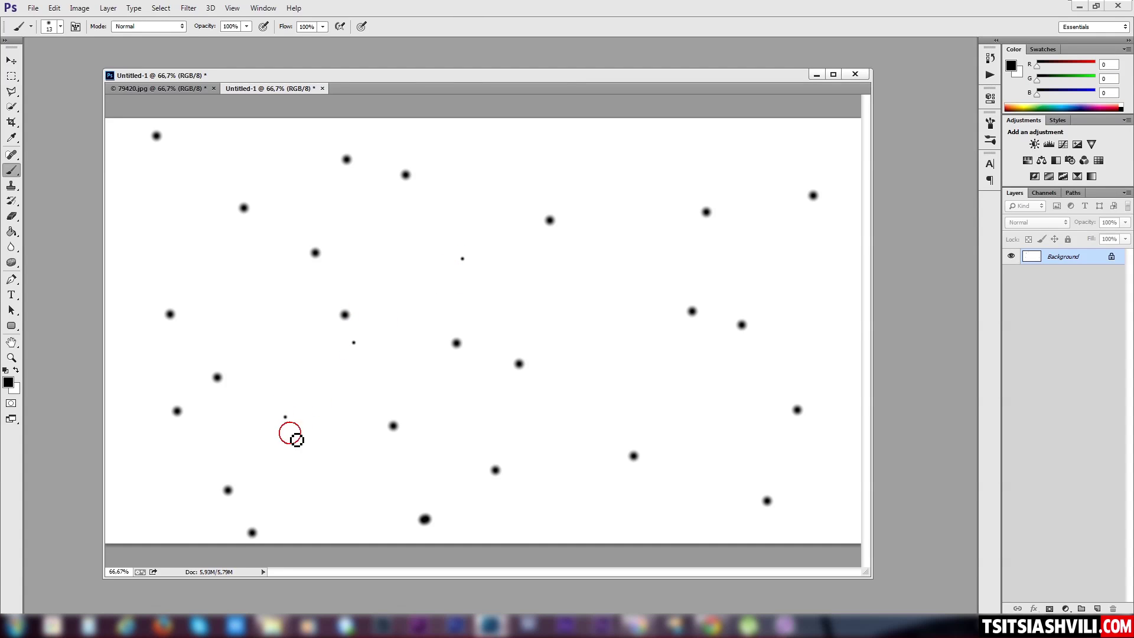
left_click(353, 495)
left_click(633, 409)
left_click(682, 521)
left_click(813, 342)
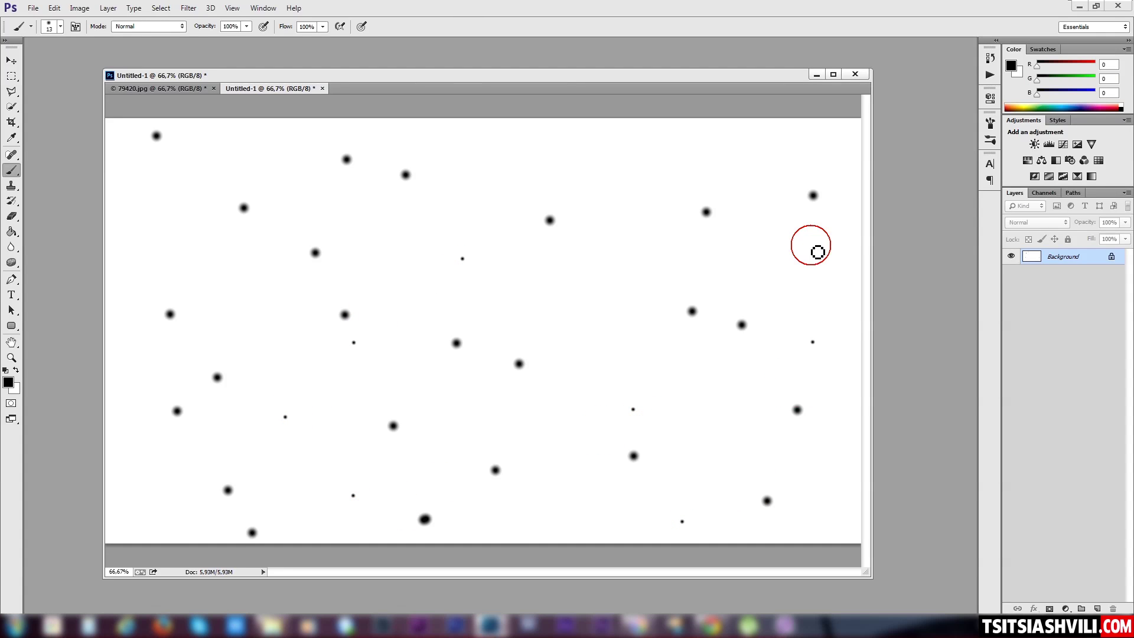
left_click(810, 241)
left_click(713, 150)
left_click(556, 305)
left_click(536, 166)
left_click(404, 233)
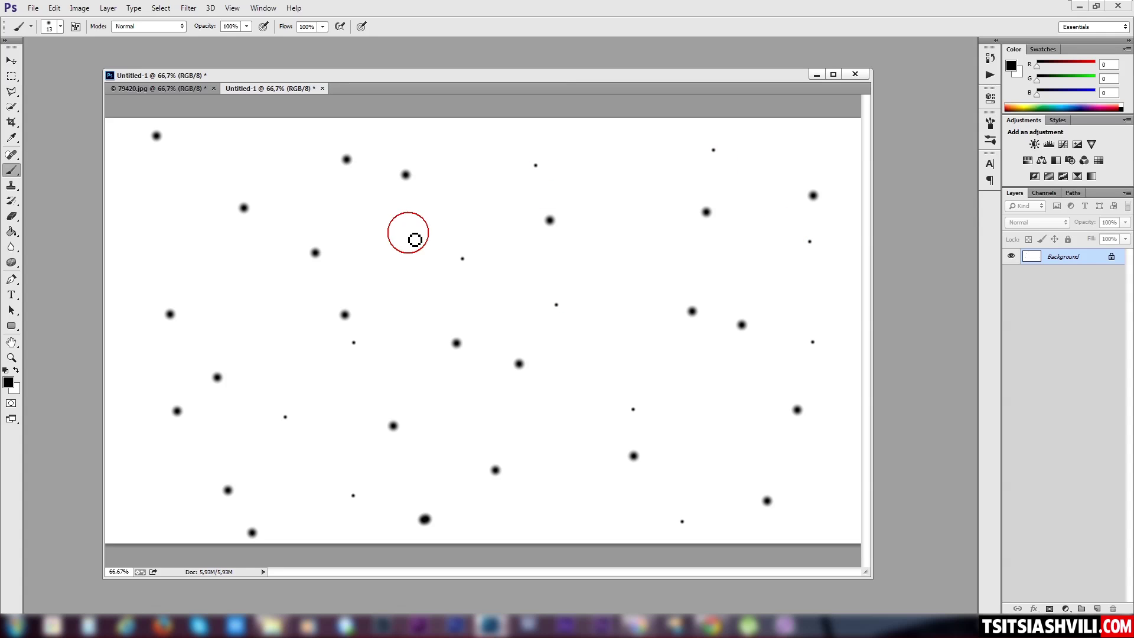
Add more single 13 px black dots in the empty areas of the left half and lower middle of the canvas
left_click(276, 159)
left_click(185, 223)
left_click(237, 303)
left_click(143, 388)
left_click(160, 494)
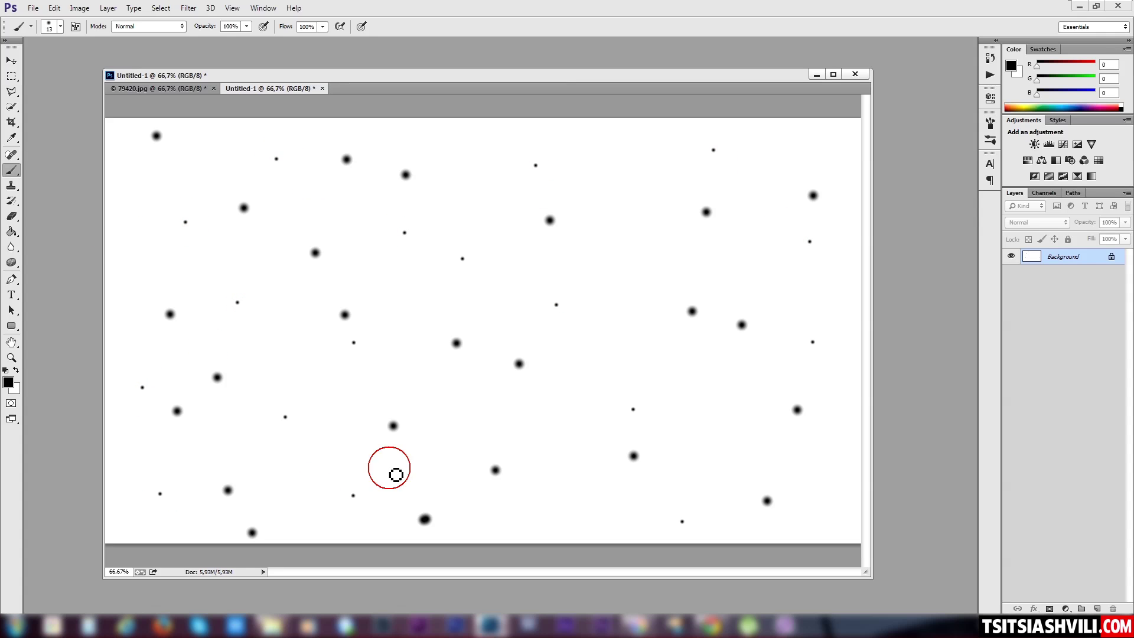
left_click(368, 434)
left_click(576, 406)
Paint short 13 px black dashes at varied angles, mixed with a few small dots, across the canvas
left_click_drag(582, 456, 580, 471)
left_click_drag(570, 527, 578, 524)
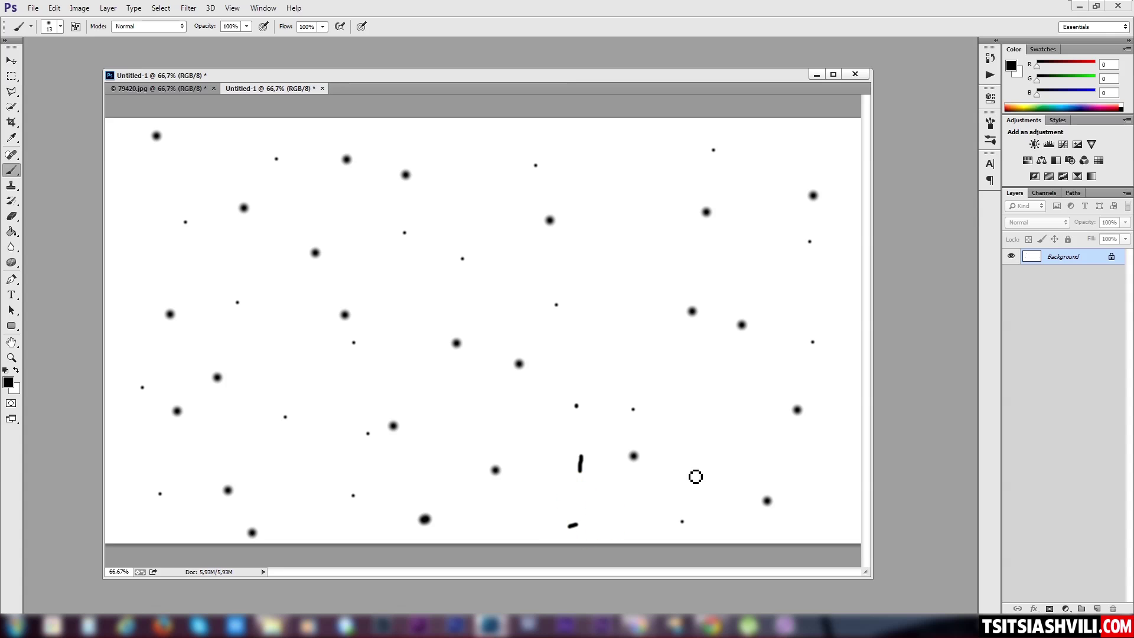
left_click(708, 438)
left_click(628, 347)
left_click(623, 257)
left_click_drag(504, 282, 501, 290)
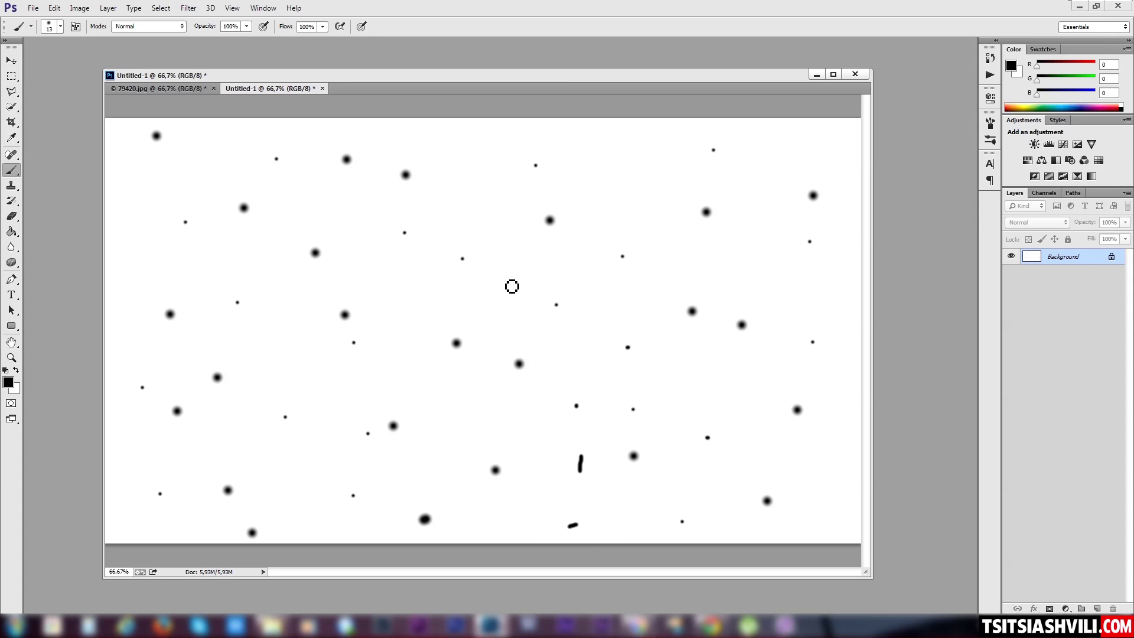
left_click(372, 390)
left_click_drag(310, 480, 307, 488)
left_click_drag(231, 439, 236, 434)
left_click_drag(297, 303, 294, 312)
left_click(164, 235)
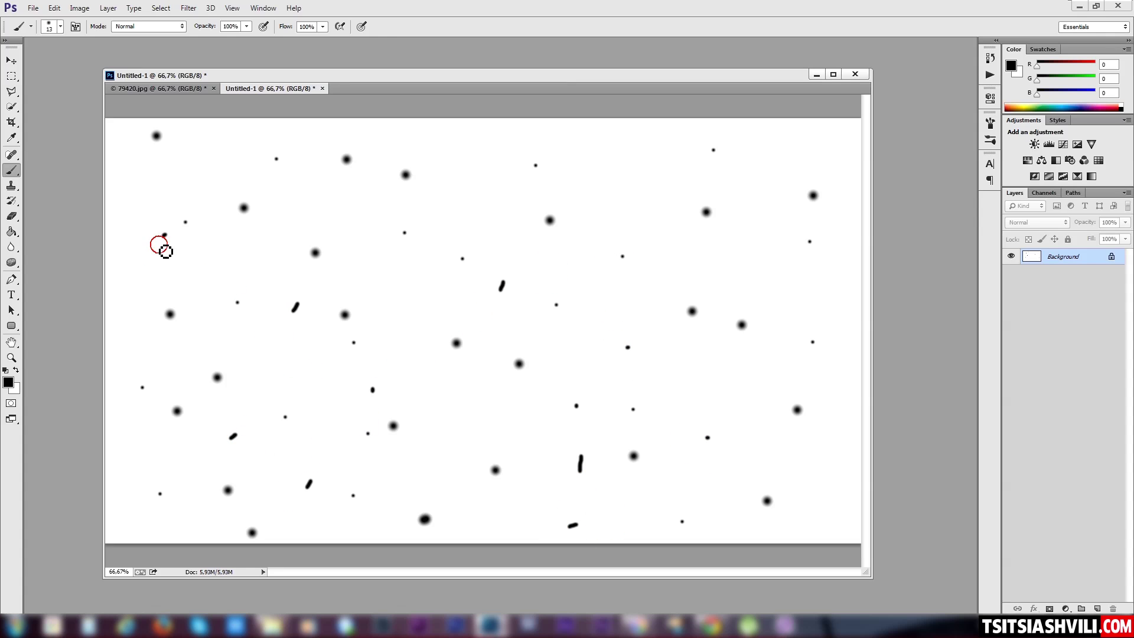
left_click_drag(164, 235, 157, 248)
left_click_drag(454, 193, 453, 200)
left_click_drag(652, 159, 652, 167)
left_click(788, 152)
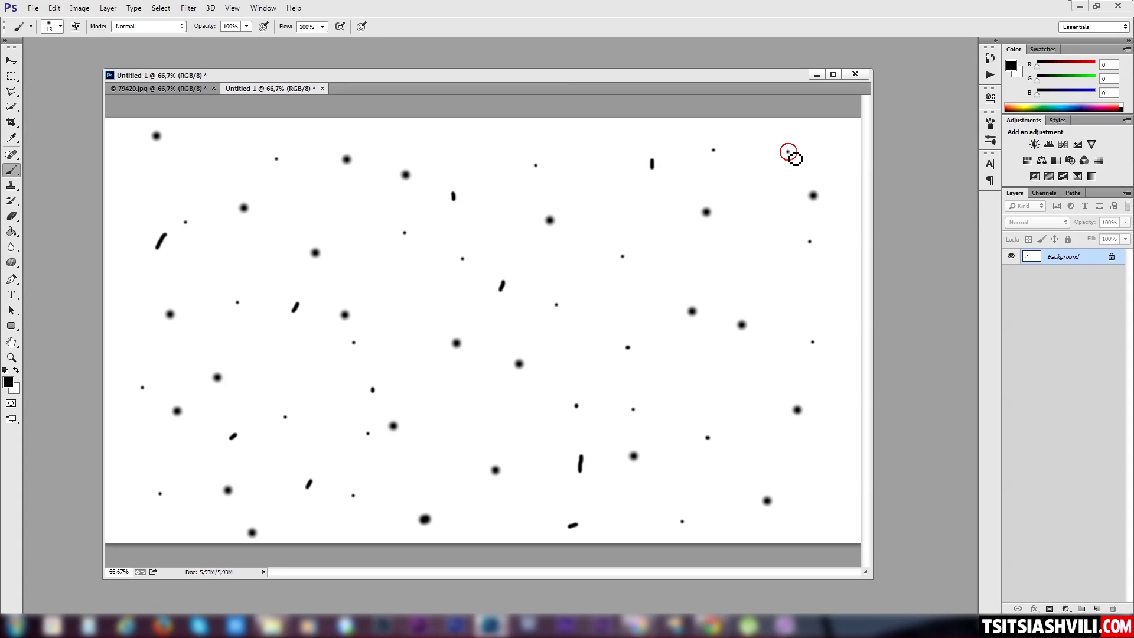
Enlarge the soft brush to 68 px and scatter large black dots, some slightly elongated, across the canvas
right_click(612, 244)
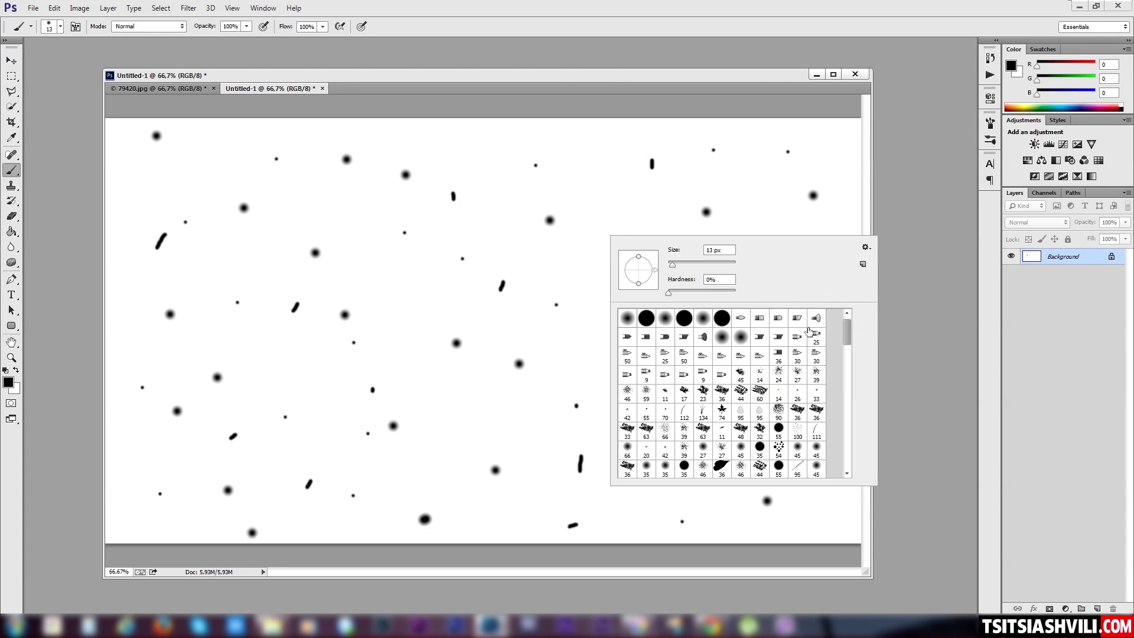
left_click(677, 267)
left_click_drag(680, 265, 685, 265)
left_click(581, 263)
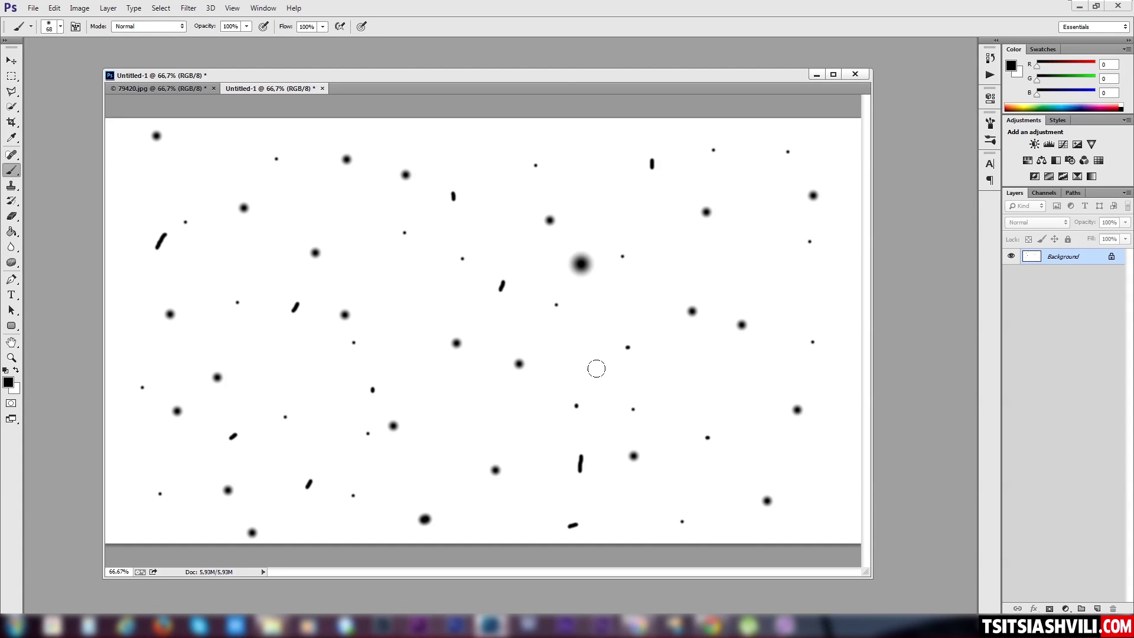
left_click(587, 372)
left_click(445, 445)
left_click(342, 519)
left_click(272, 364)
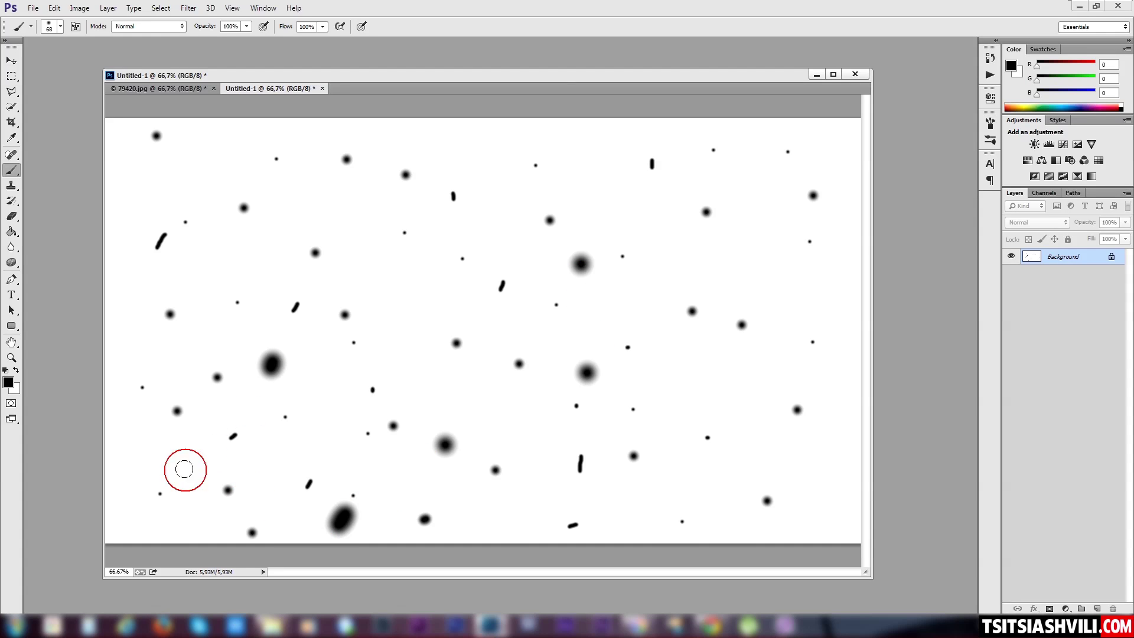
left_click(146, 516)
left_click(769, 254)
left_click(717, 406)
left_click(719, 499)
left_click(600, 527)
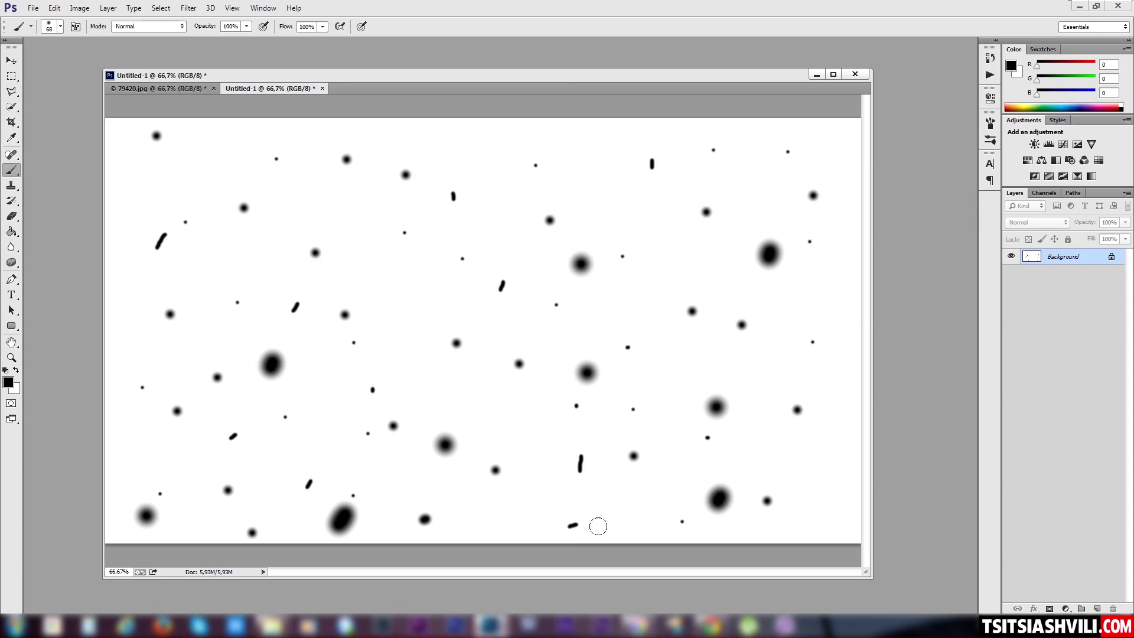
left_click(833, 474)
left_click(744, 158)
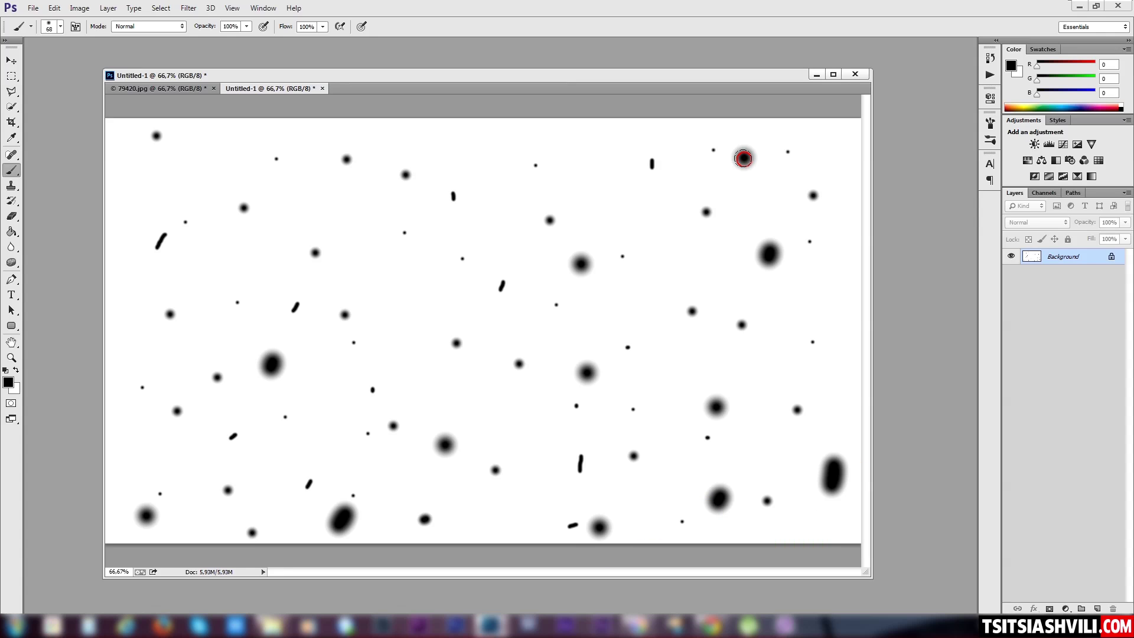
left_click(493, 142)
left_click(401, 300)
left_click(232, 253)
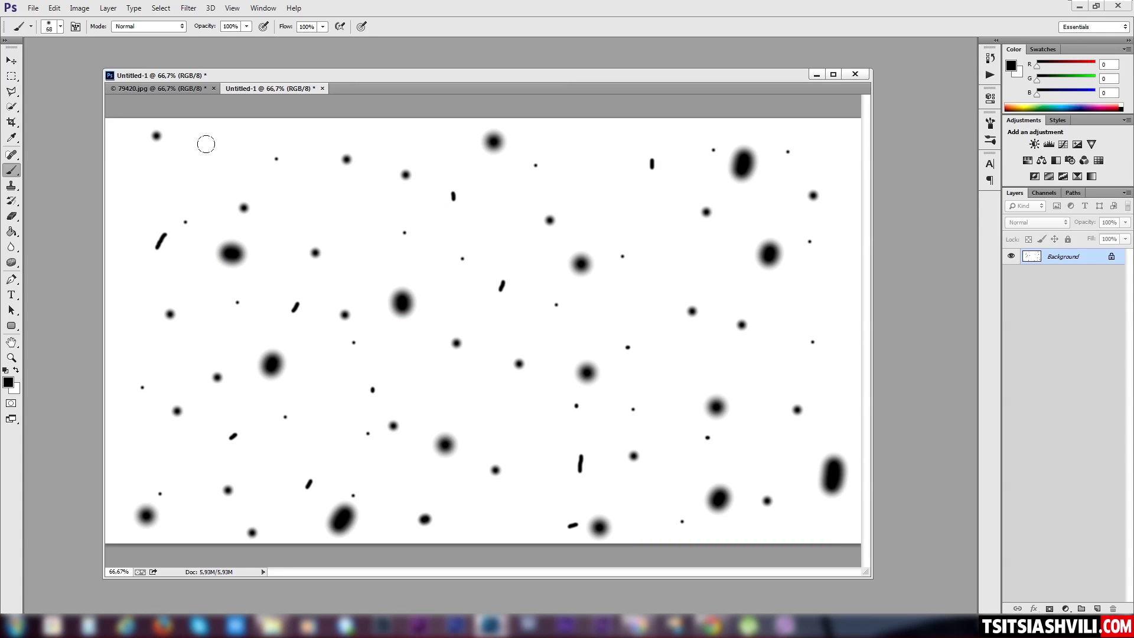
left_click(203, 185)
left_click(135, 204)
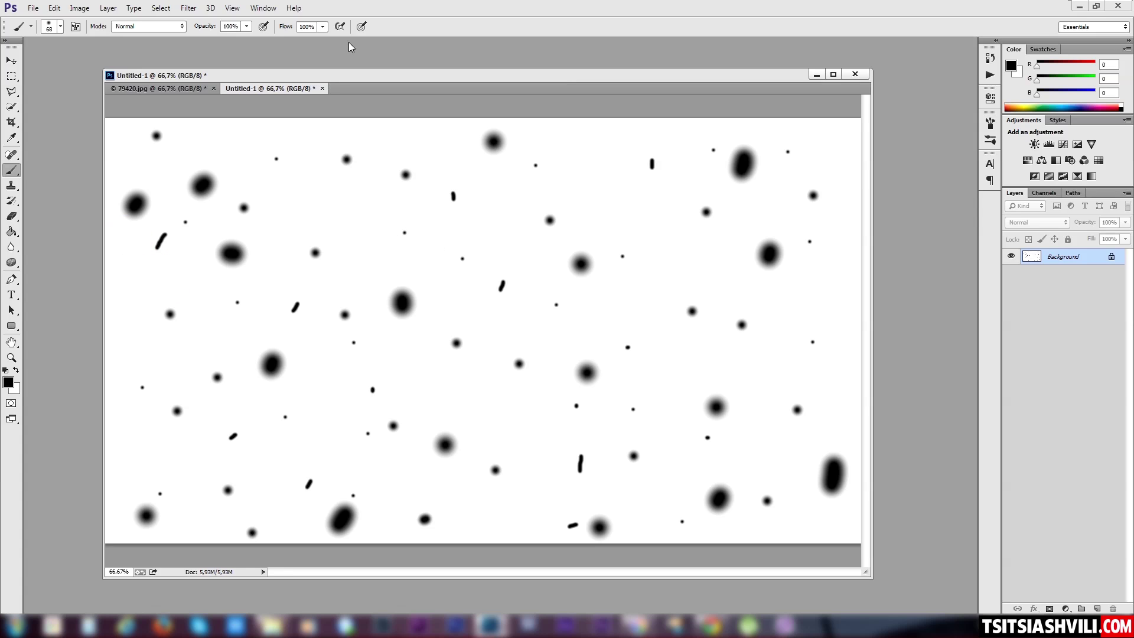
Lower the brush flow to 36% and add faint grey 68 px dots between the black ones
left_click(323, 26)
left_click_drag(321, 42, 286, 42)
left_click_drag(342, 215, 342, 230)
left_click(354, 310)
left_click(315, 412)
left_click(532, 411)
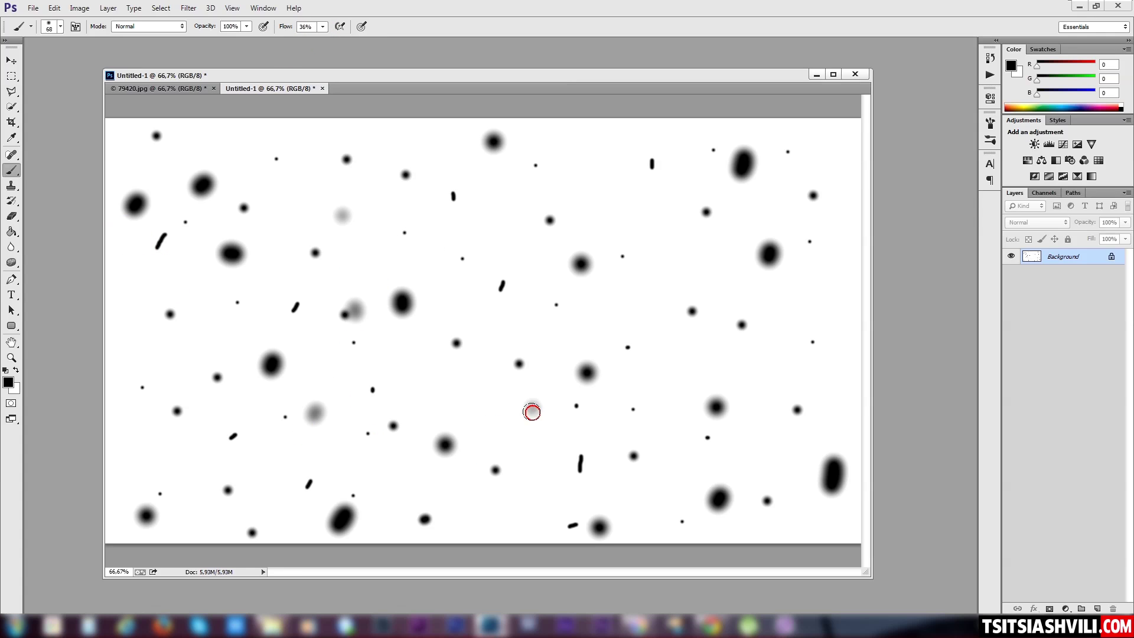
left_click(718, 367)
left_click(644, 194)
left_click(511, 224)
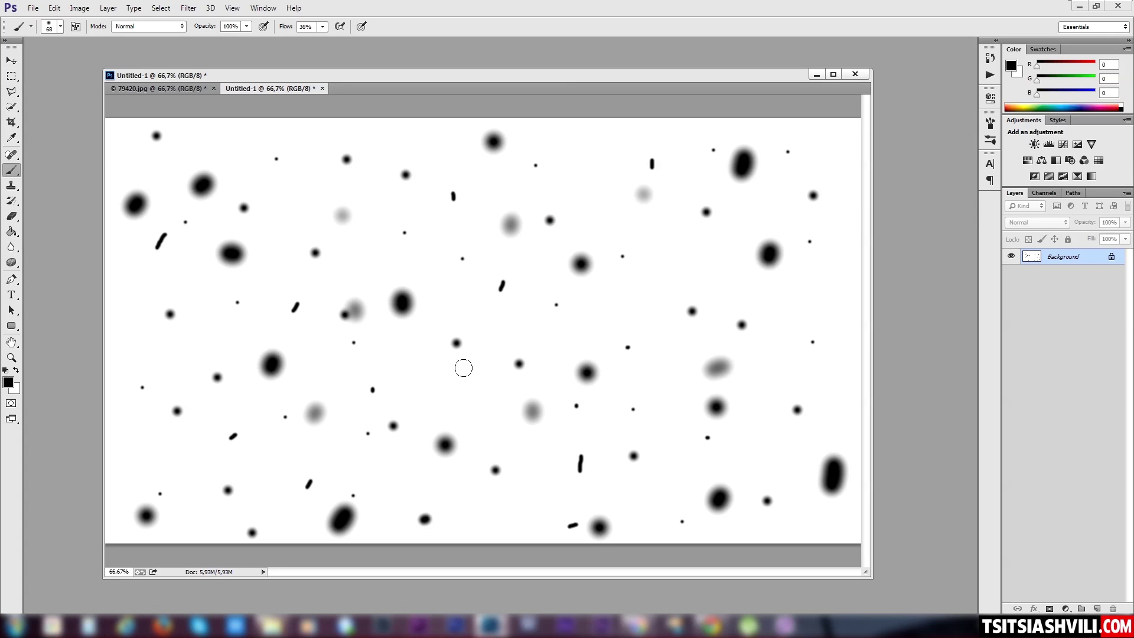
left_click(476, 535)
Reduce the brush size to 29 px and fill the remaining gaps with faint grey dots and short slanted strokes
right_click(347, 177)
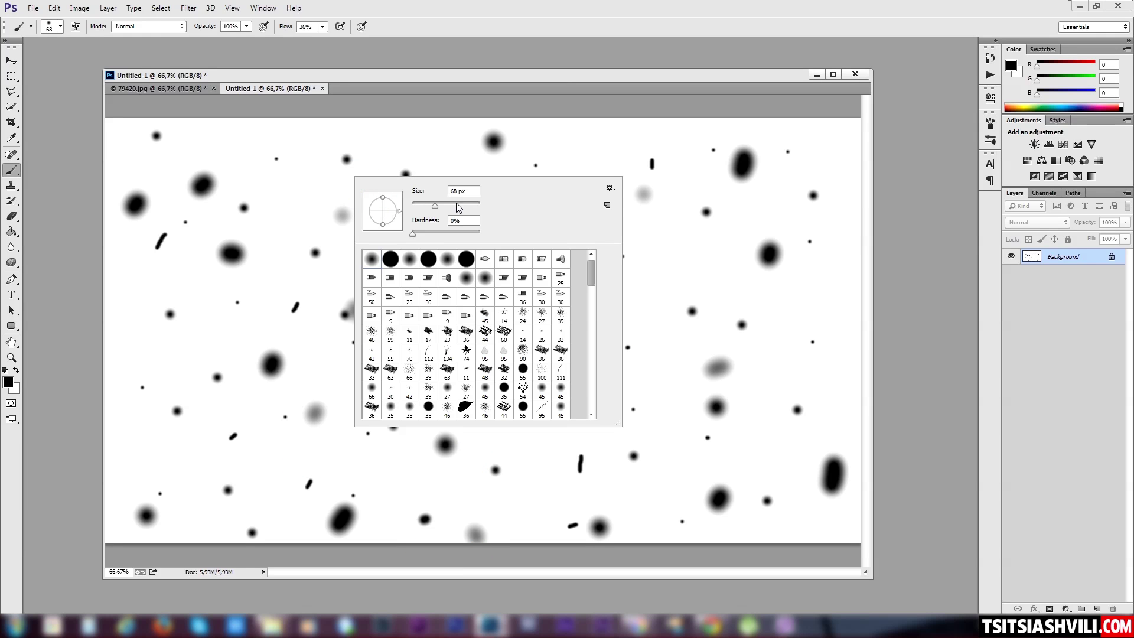
left_click_drag(435, 207, 428, 204)
left_click(715, 271)
left_click(660, 363)
left_click(650, 511)
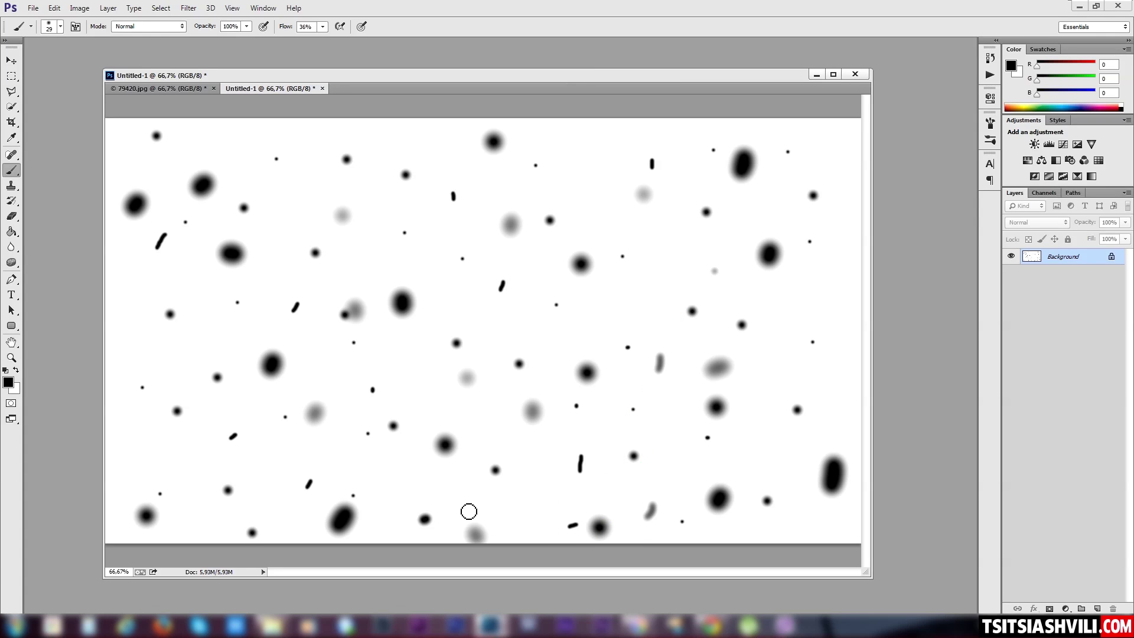
left_click(411, 482)
left_click(164, 454)
left_click(185, 344)
left_click(145, 287)
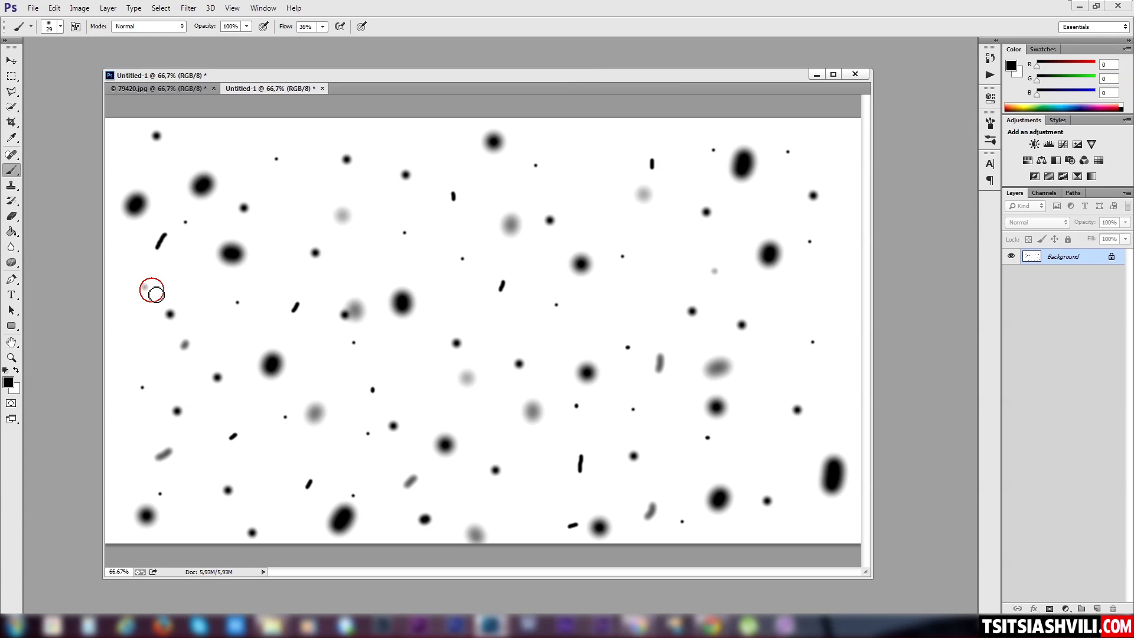
left_click(401, 129)
left_click(393, 225)
left_click(279, 190)
left_click_drag(241, 132, 235, 142)
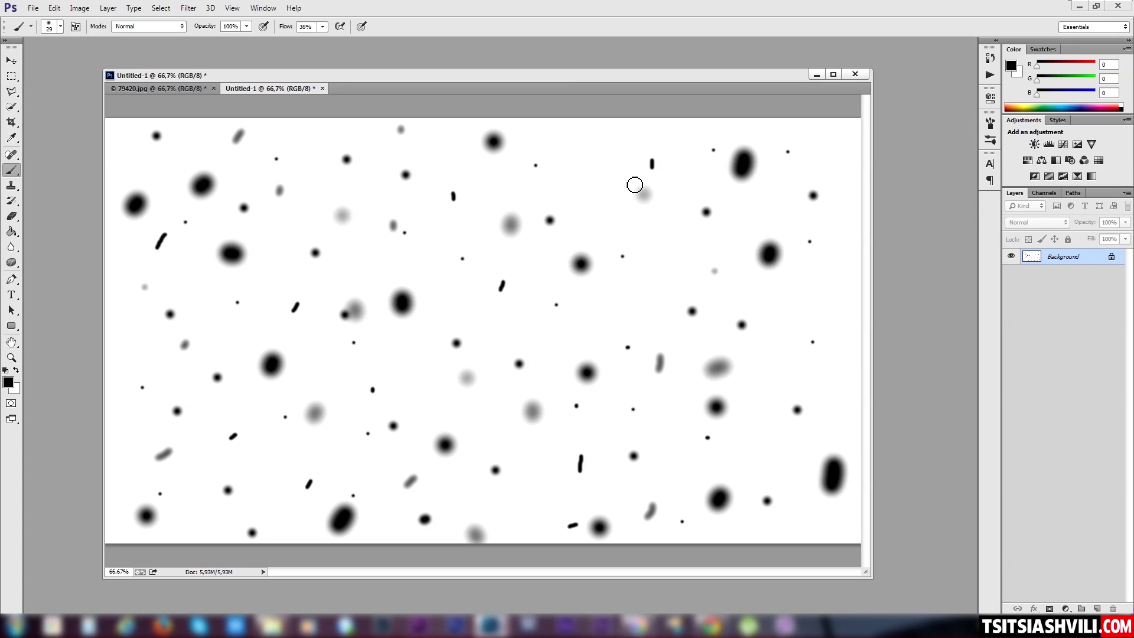
left_click(600, 145)
left_click_drag(609, 228, 615, 242)
left_click_drag(682, 282, 676, 290)
left_click(819, 374)
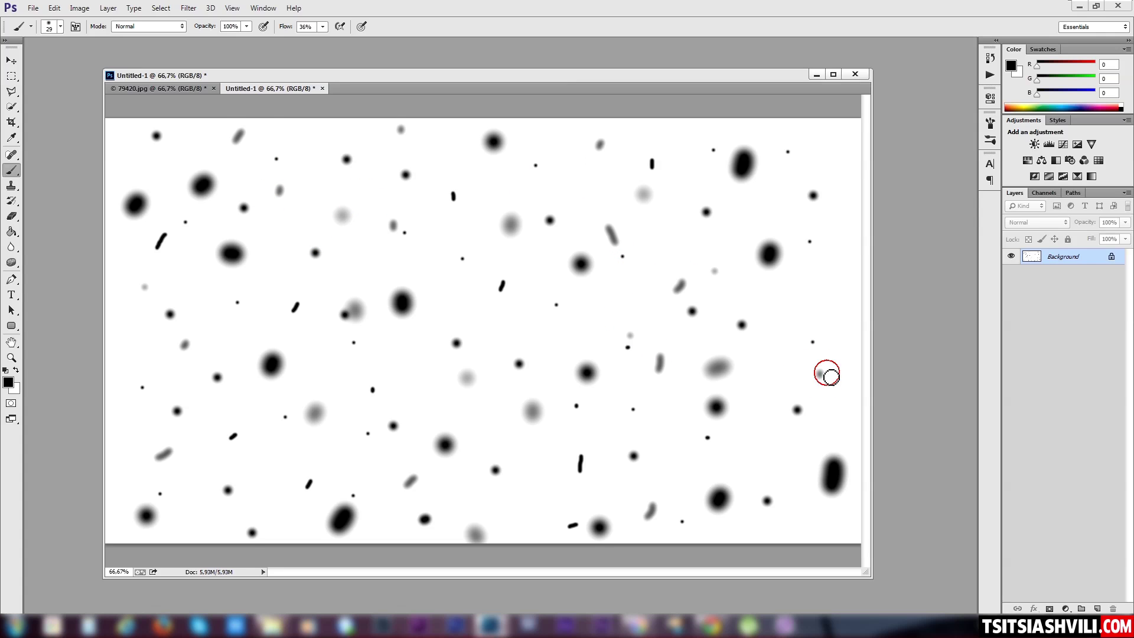
left_click_drag(827, 265, 827, 275)
left_click(848, 128)
left_click(773, 377)
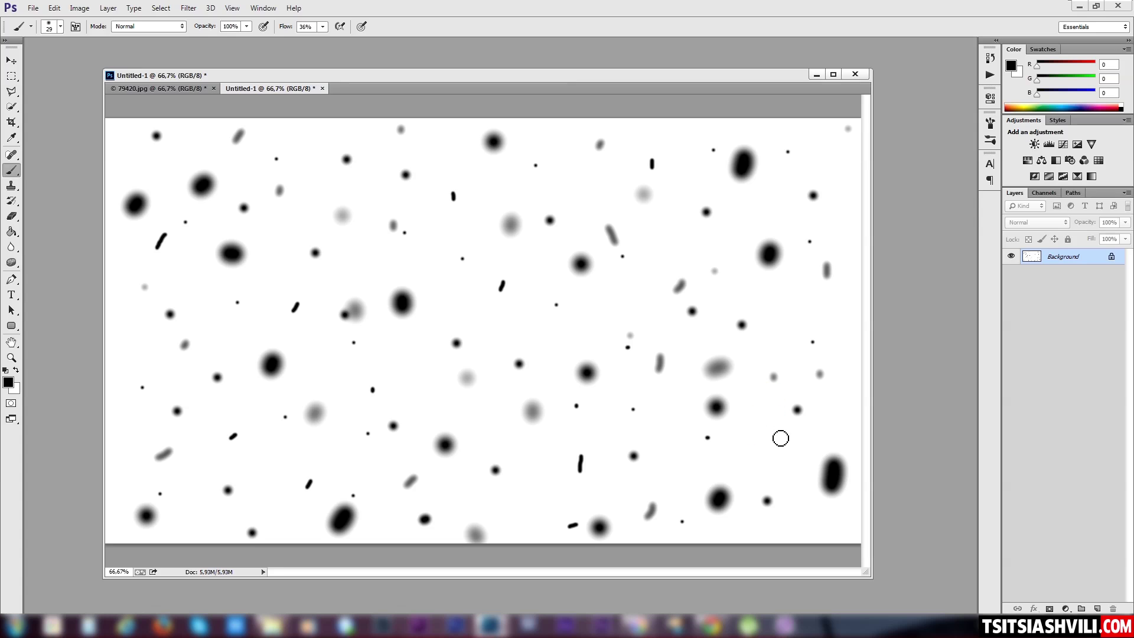
left_click_drag(545, 479, 540, 492)
left_click(436, 386)
left_click(359, 458)
left_click_drag(267, 465, 258, 473)
left_click_drag(300, 522, 294, 527)
left_click(184, 524)
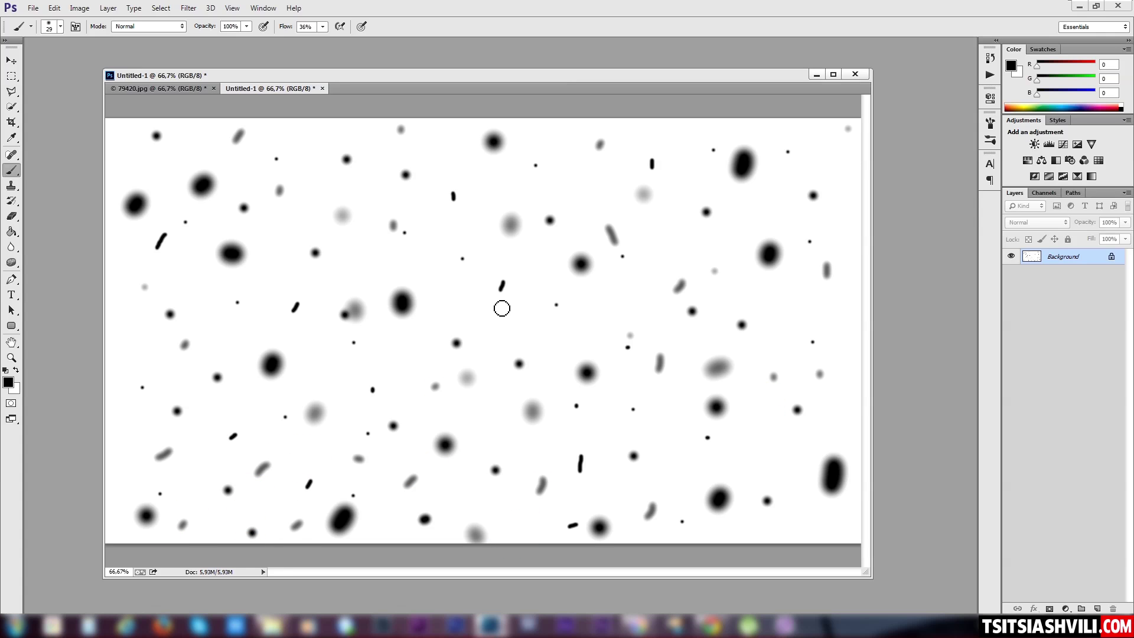
left_click(495, 308)
left_click(640, 273)
left_click(560, 147)
left_click(585, 205)
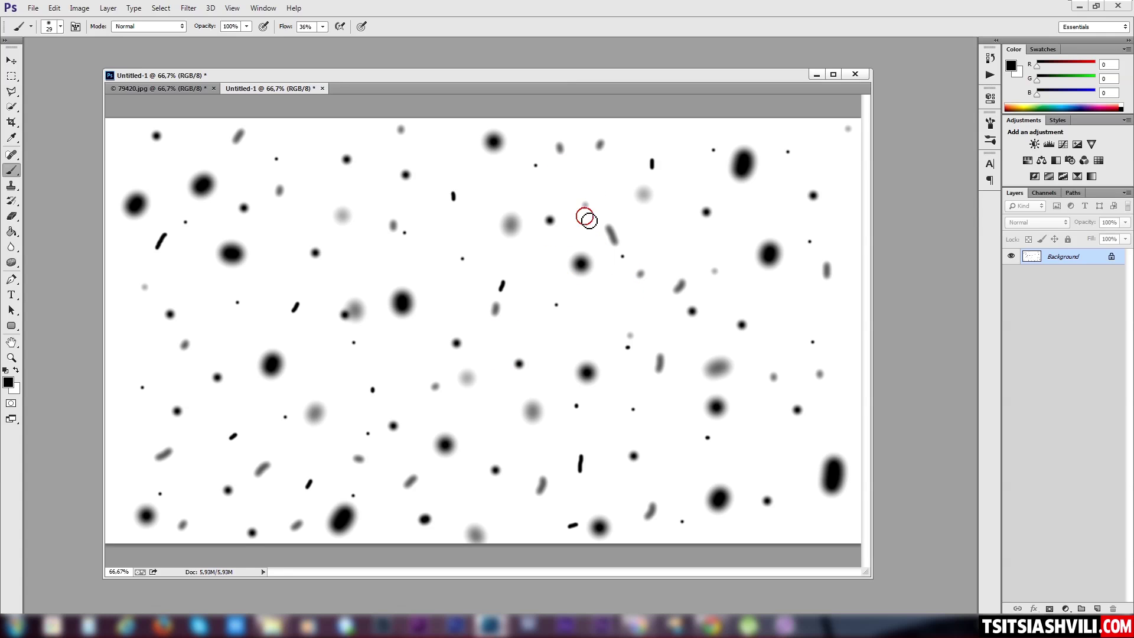
left_click(369, 251)
left_click(467, 230)
left_click(414, 258)
left_click(147, 361)
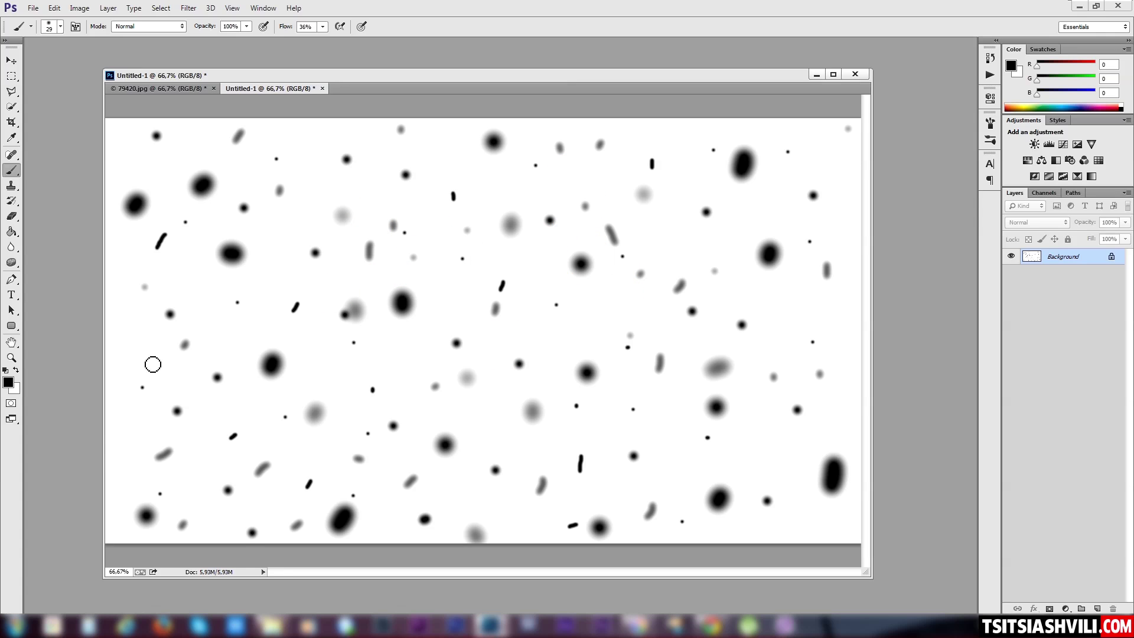
left_click_drag(126, 441, 120, 463)
left_click(775, 469)
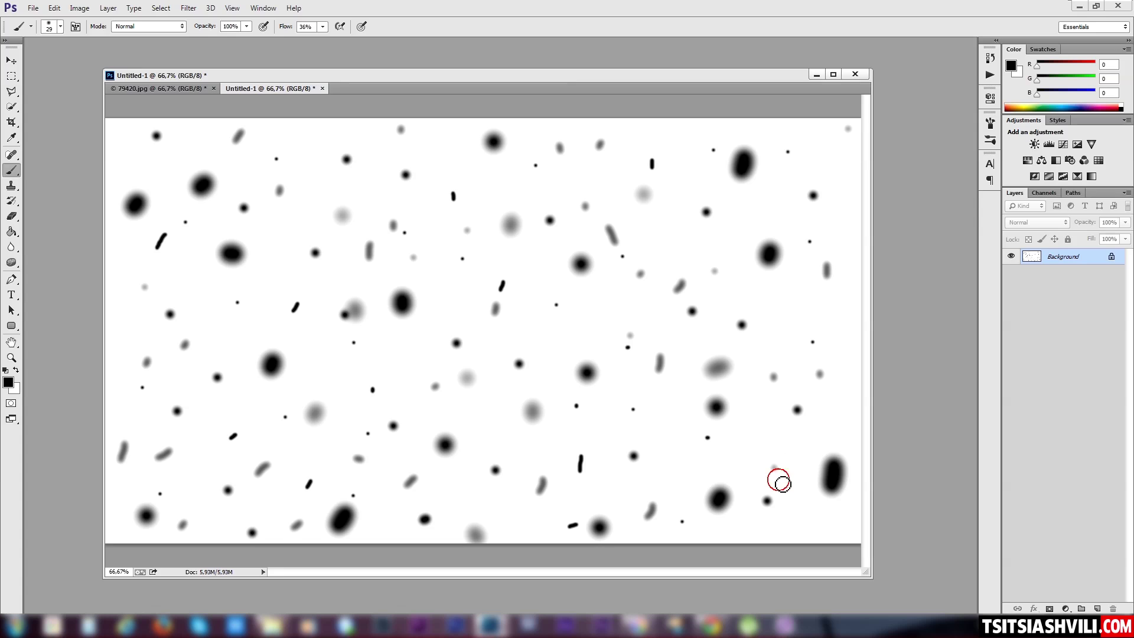
left_click_drag(818, 526, 811, 531)
left_click(753, 537)
left_click(851, 533)
left_click(842, 414)
left_click(849, 316)
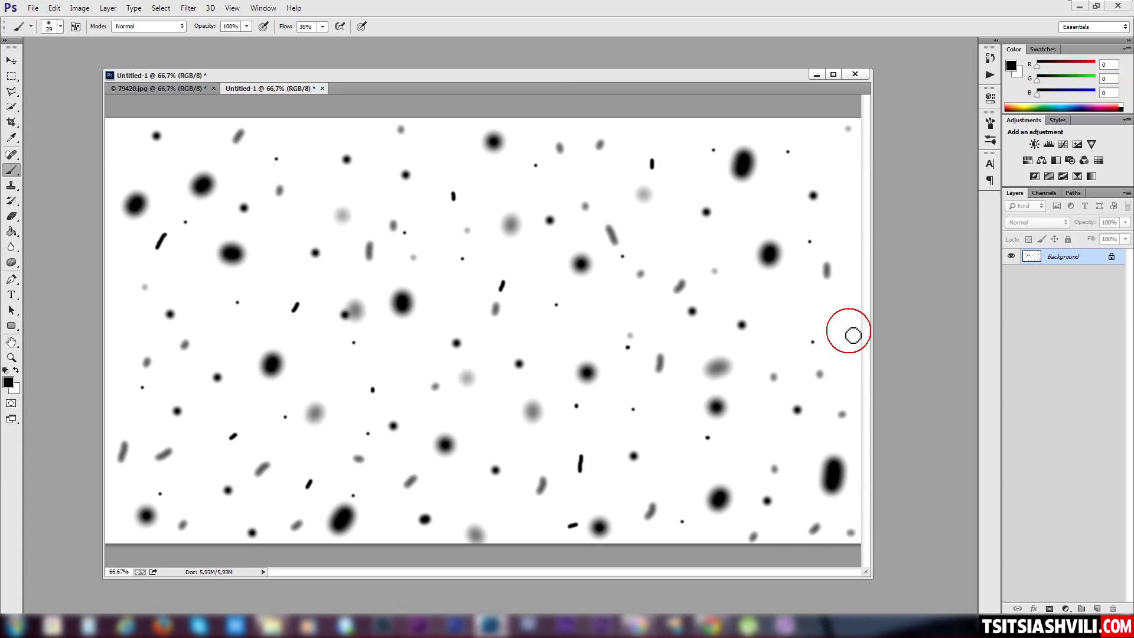
left_click(796, 308)
left_click_drag(767, 355, 774, 341)
left_click_drag(751, 436, 744, 446)
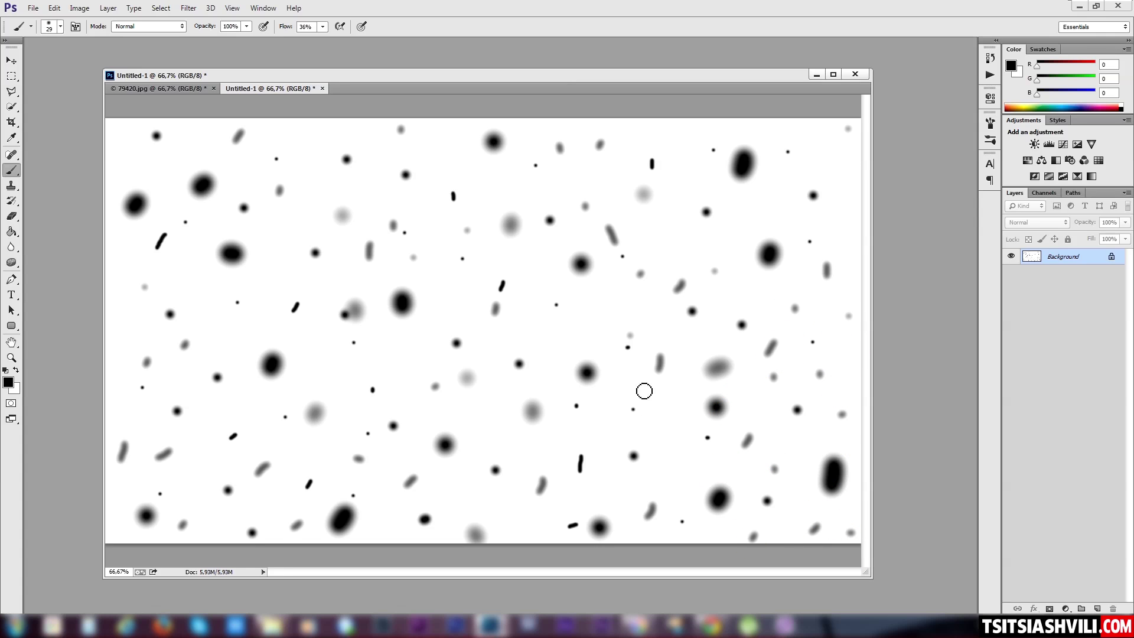
left_click_drag(676, 417, 672, 437)
left_click_drag(595, 317, 588, 335)
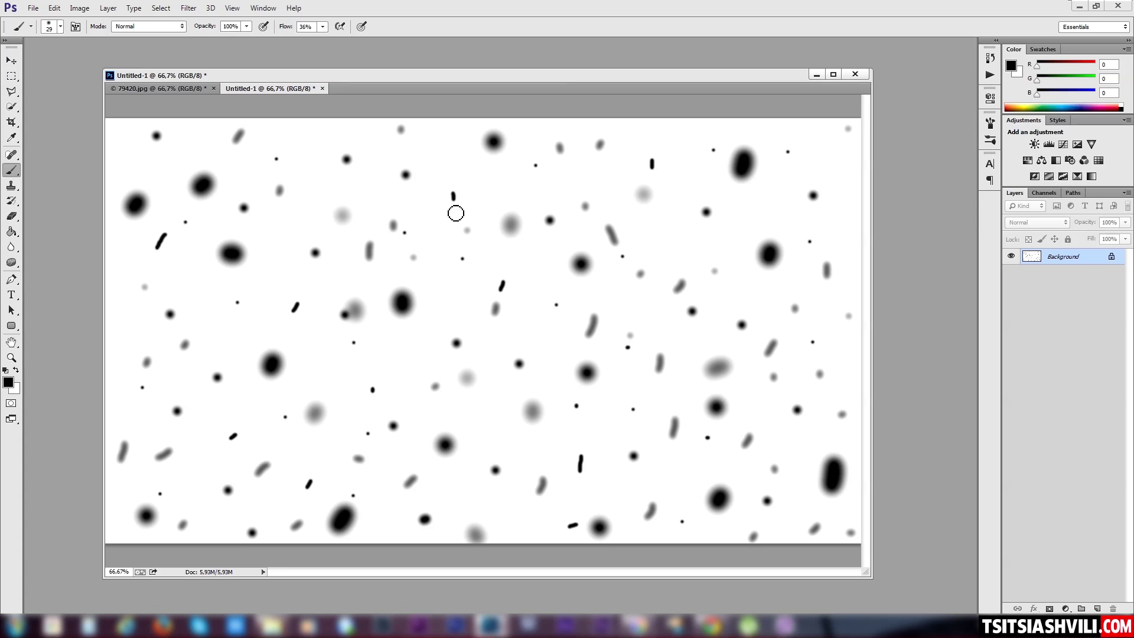
Soften all the painted dots and strokes with a light Gaussian Blur that keeps their shapes distinct
left_click(189, 9)
mouse_move(266, 138)
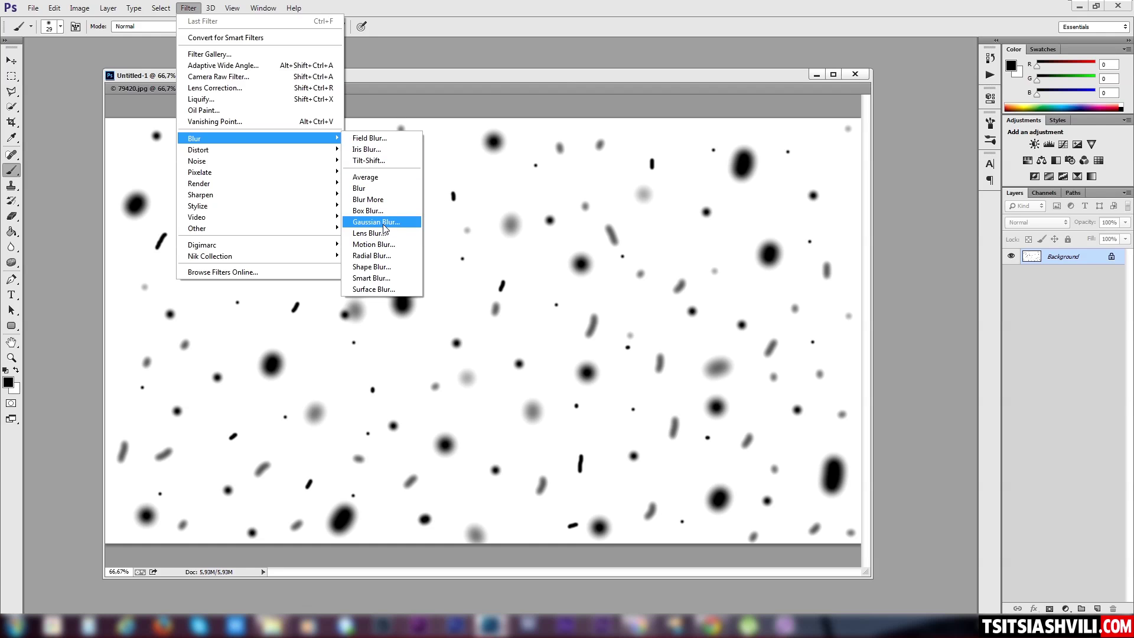
left_click(407, 223)
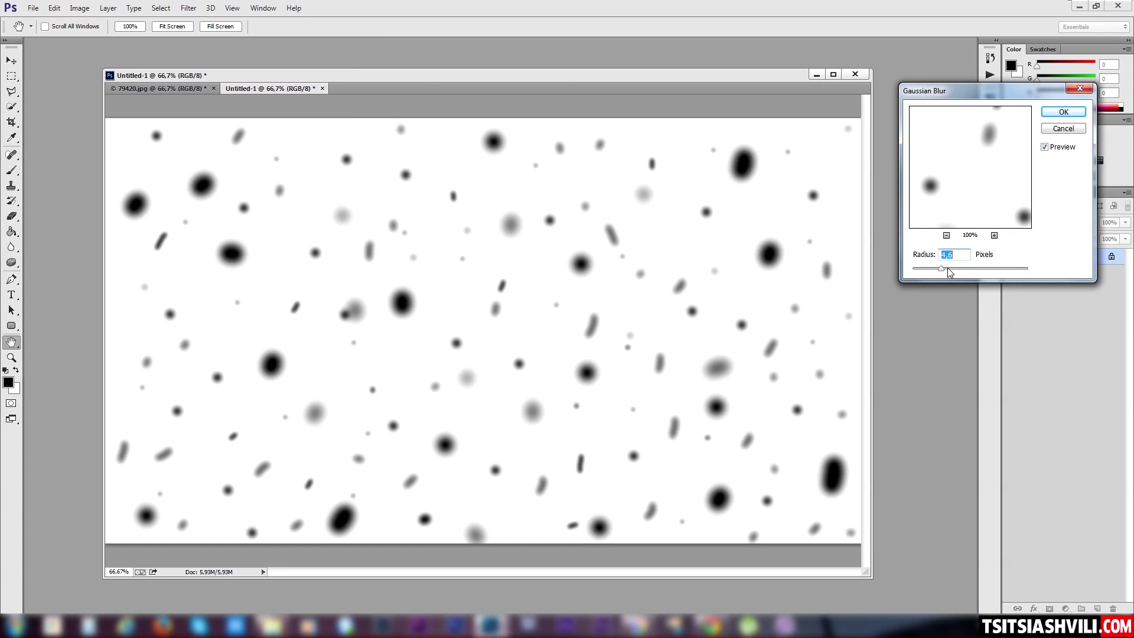
left_click_drag(949, 269, 950, 269)
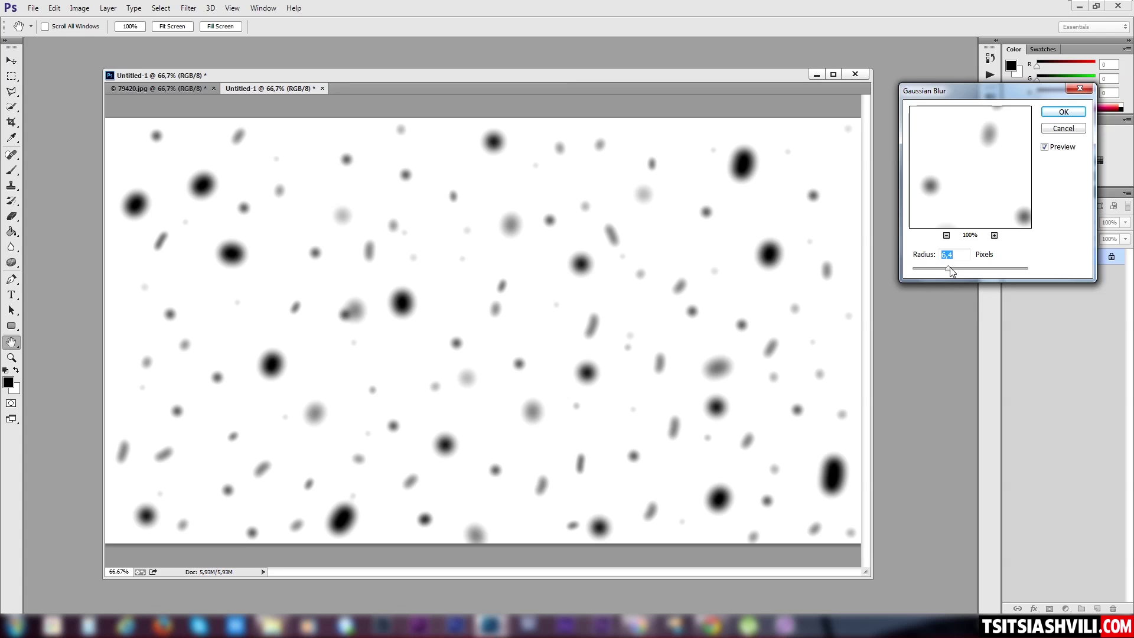
left_click_drag(952, 267, 948, 267)
left_click(1063, 111)
key("b")
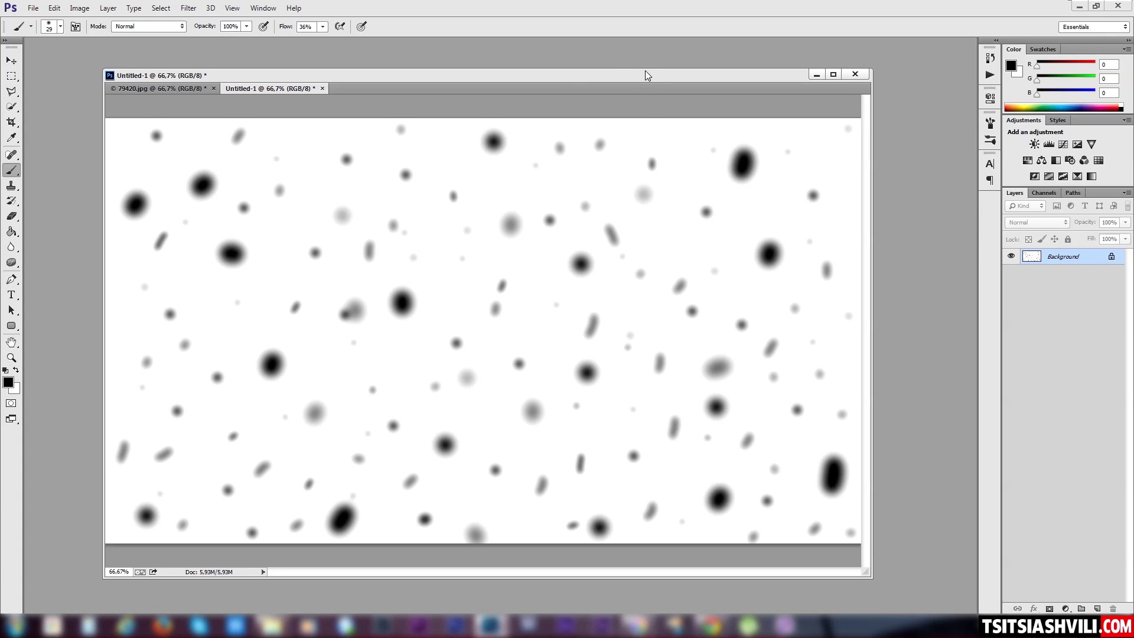
Define the dotted canvas as a new brush preset named Snow
left_click_drag(645, 69, 609, 71)
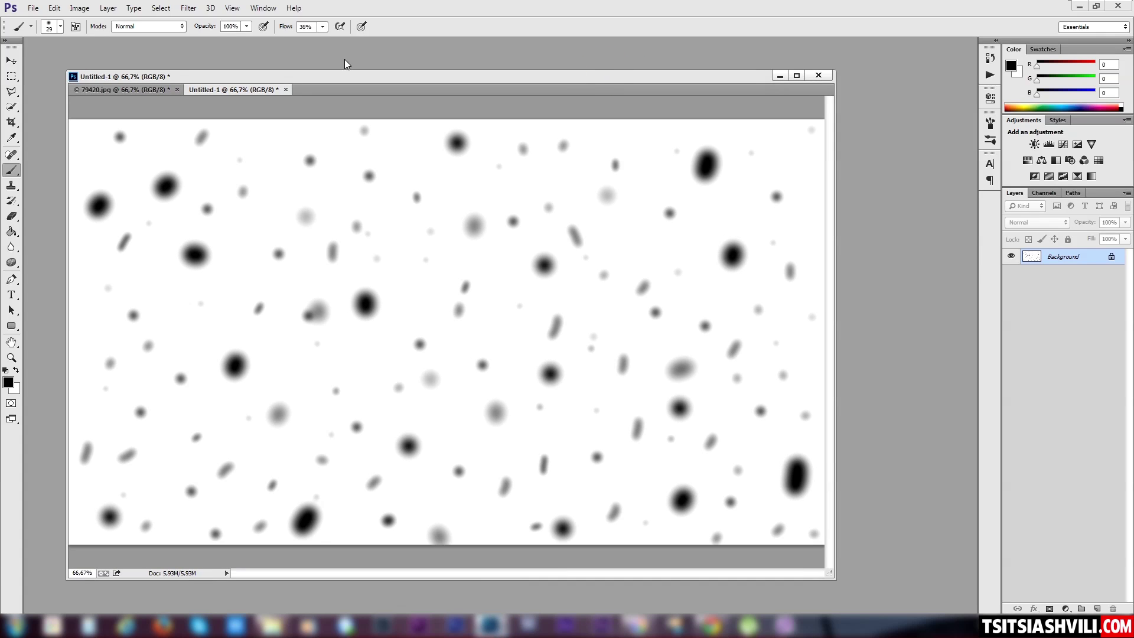
left_click(54, 8)
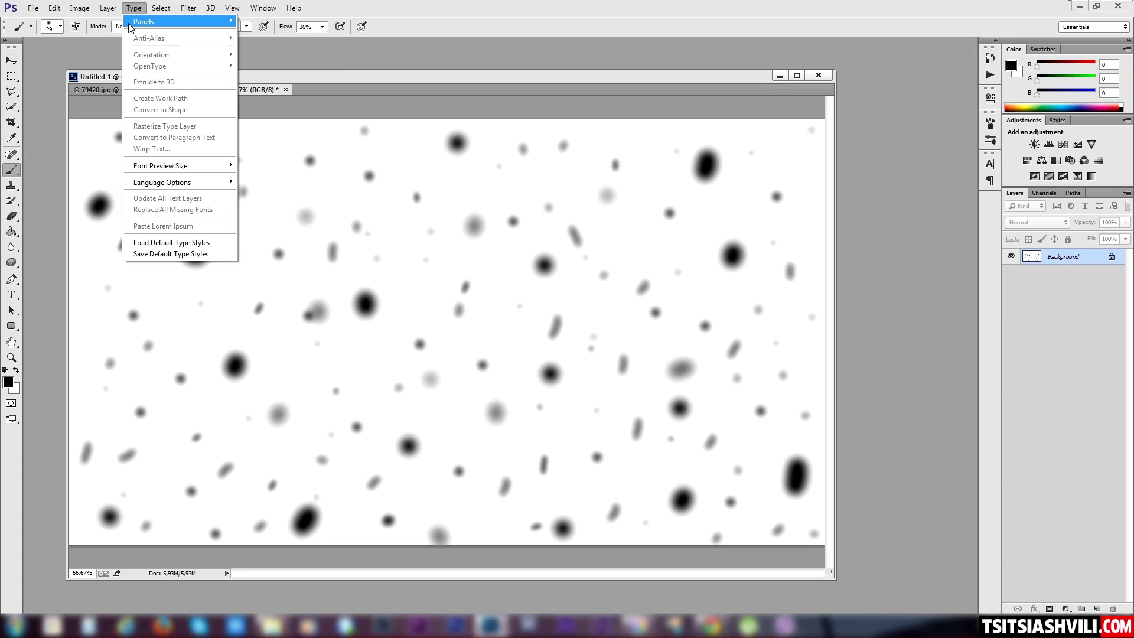
mouse_move(54, 8)
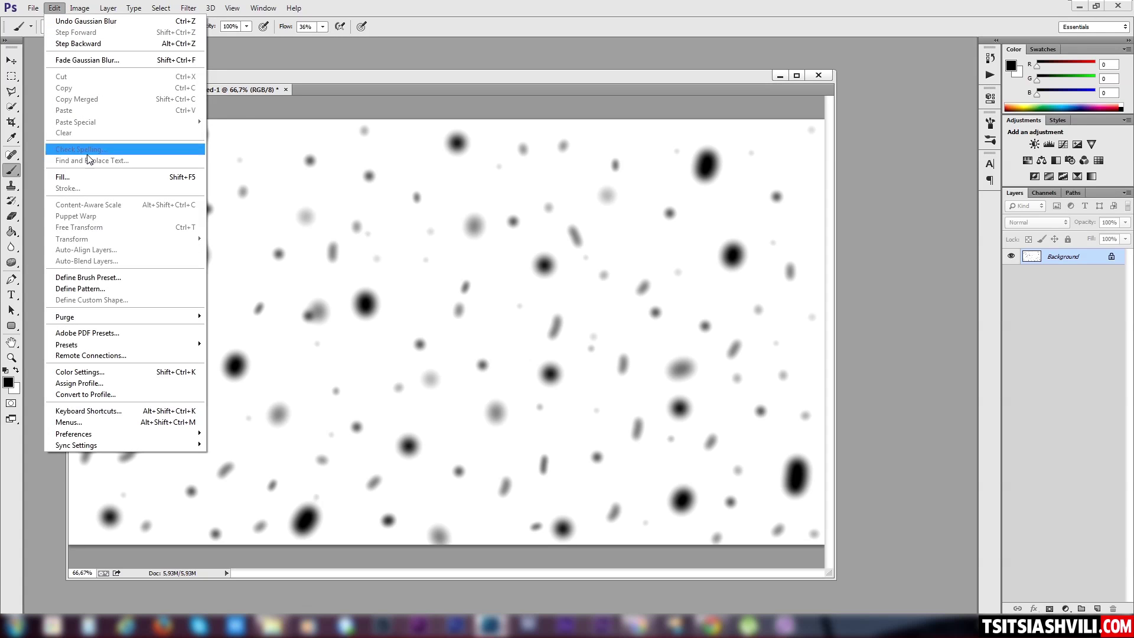
left_click(129, 277)
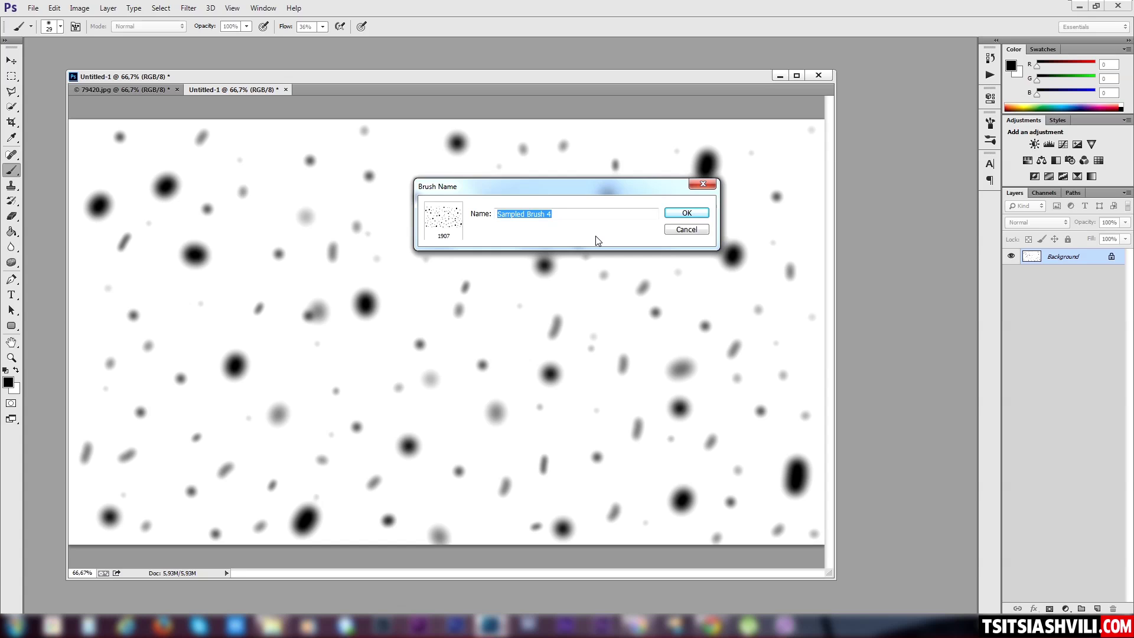
type("Snow")
key("Return")
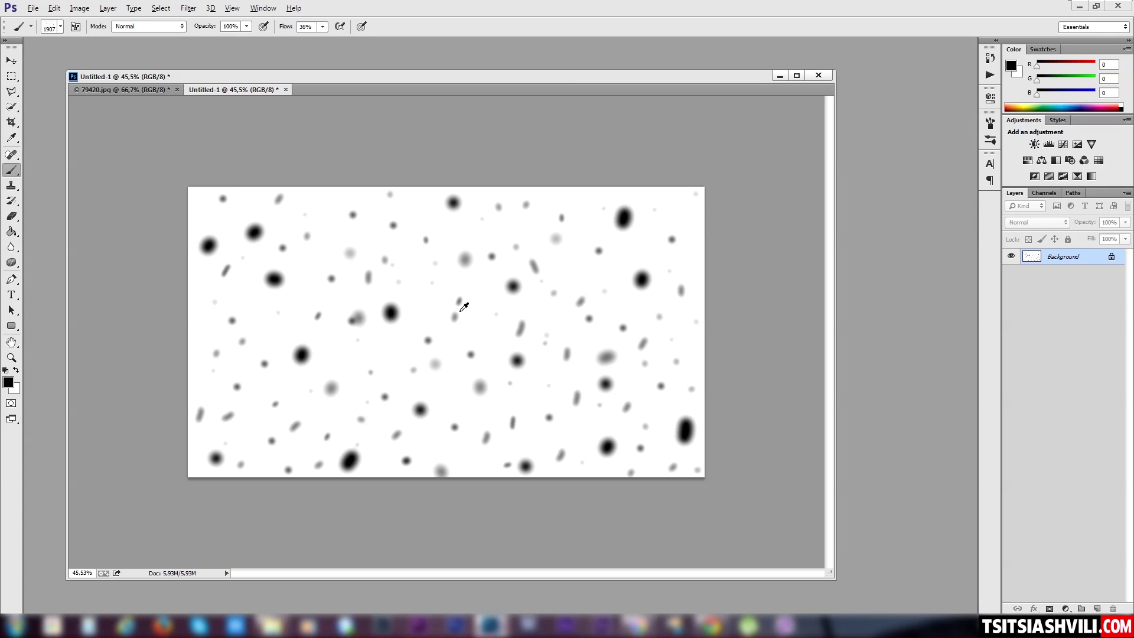
Select the whole canvas and fill it with 50% gray at 100% opacity
key("alt")
left_click(1029, 257)
key("shift+F5")
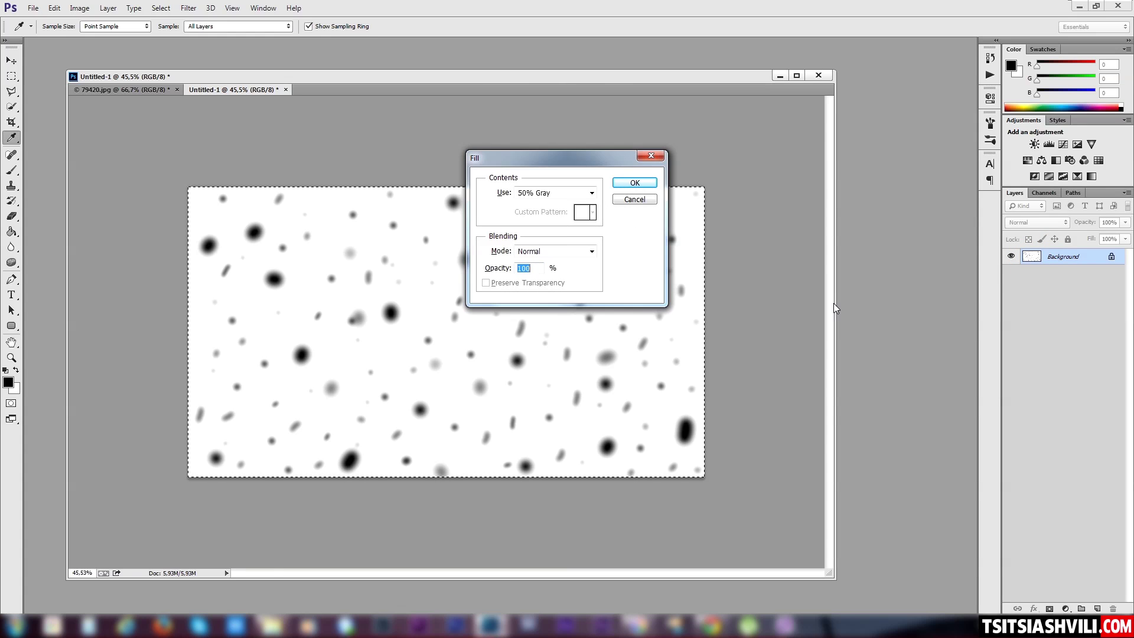
left_click(635, 183)
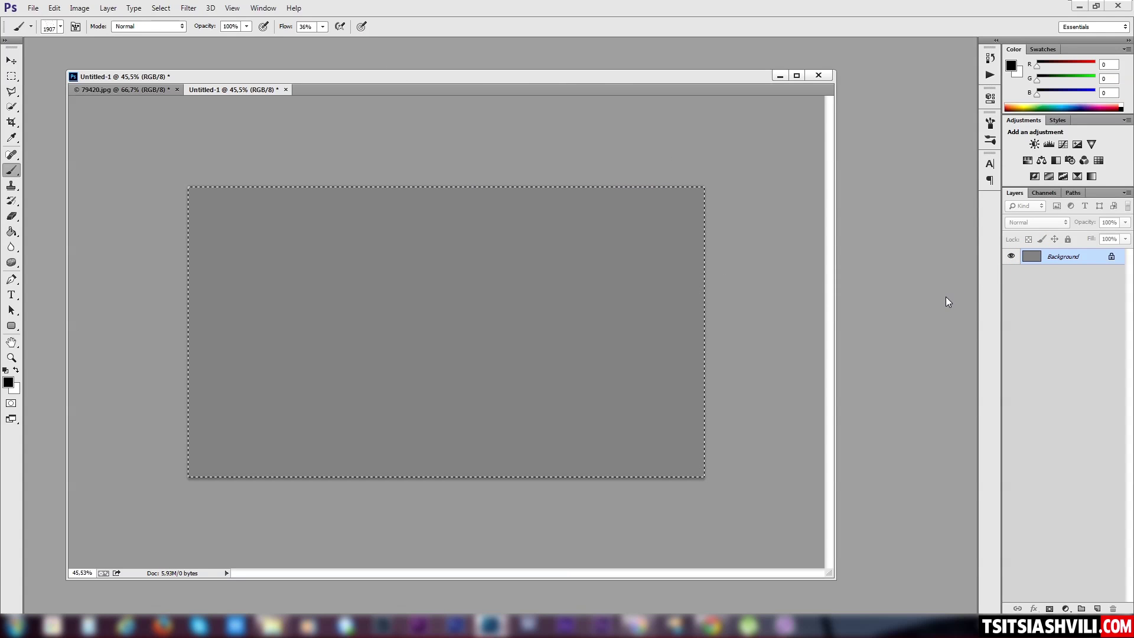
Recolour the canvas white and finally solid black with the Paint Bucket, and clear the selection
left_click(11, 231)
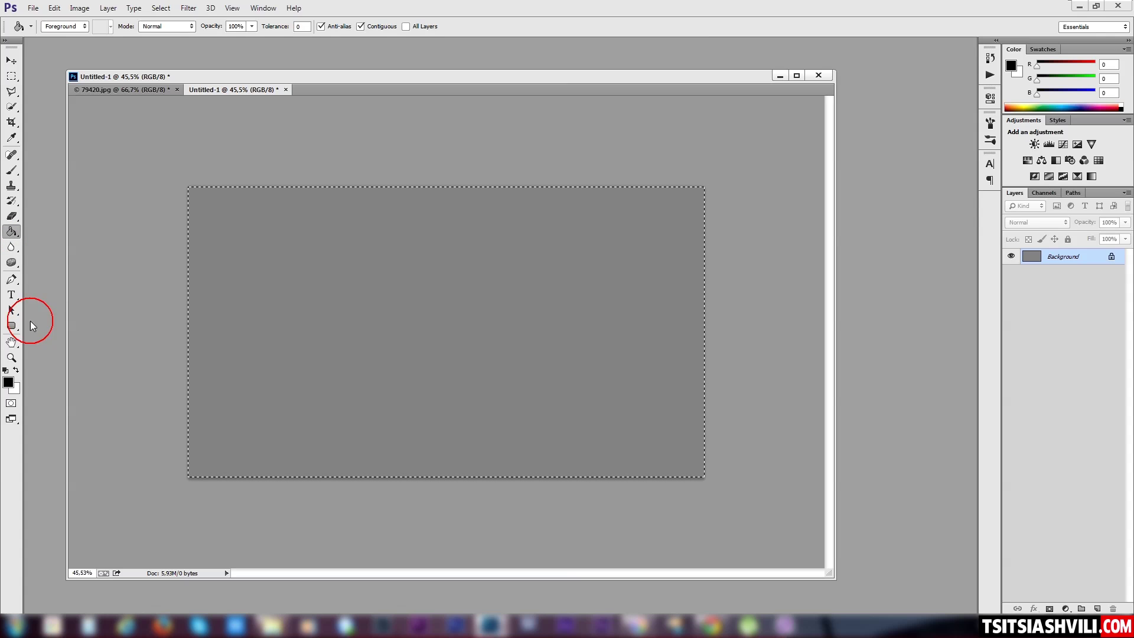
left_click(16, 370)
left_click(332, 329)
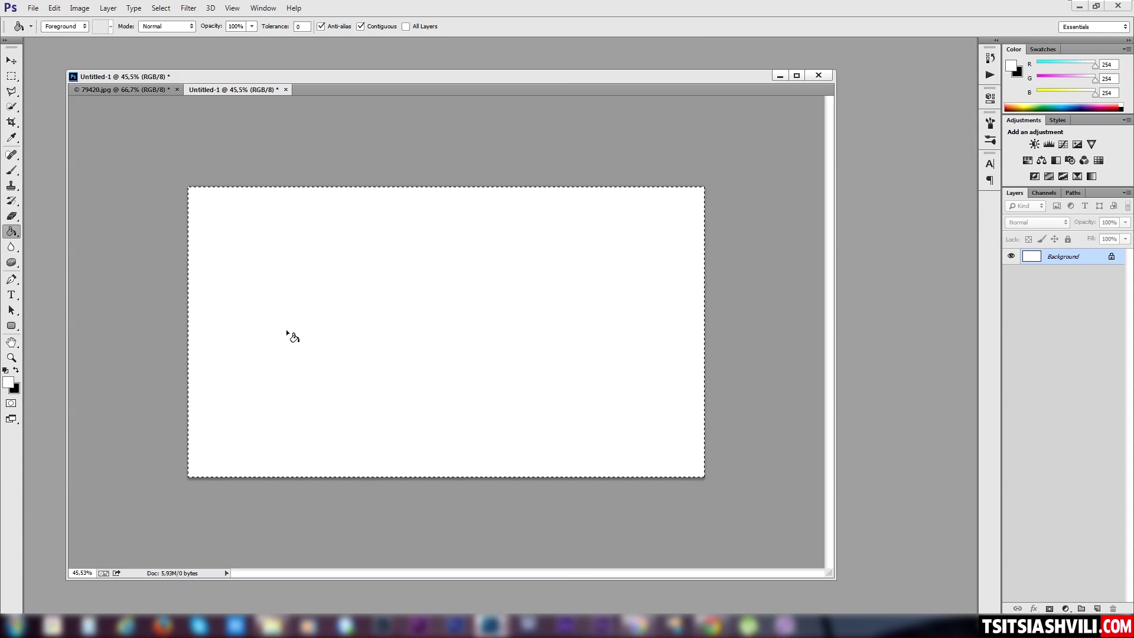
left_click(16, 370)
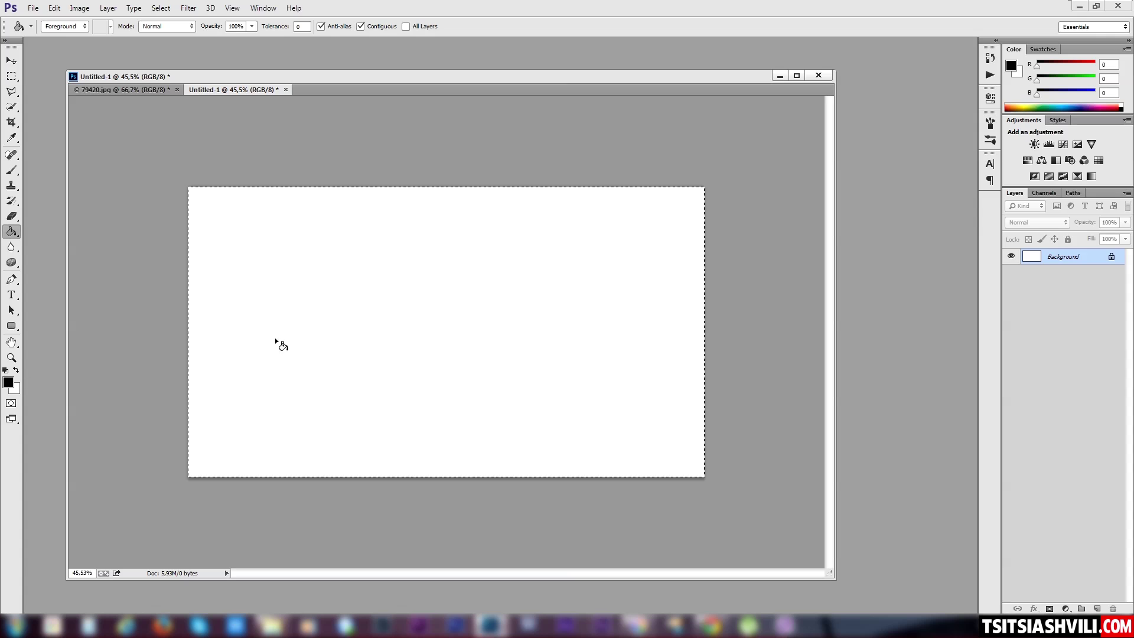
left_click(366, 321)
key("ctrl+d")
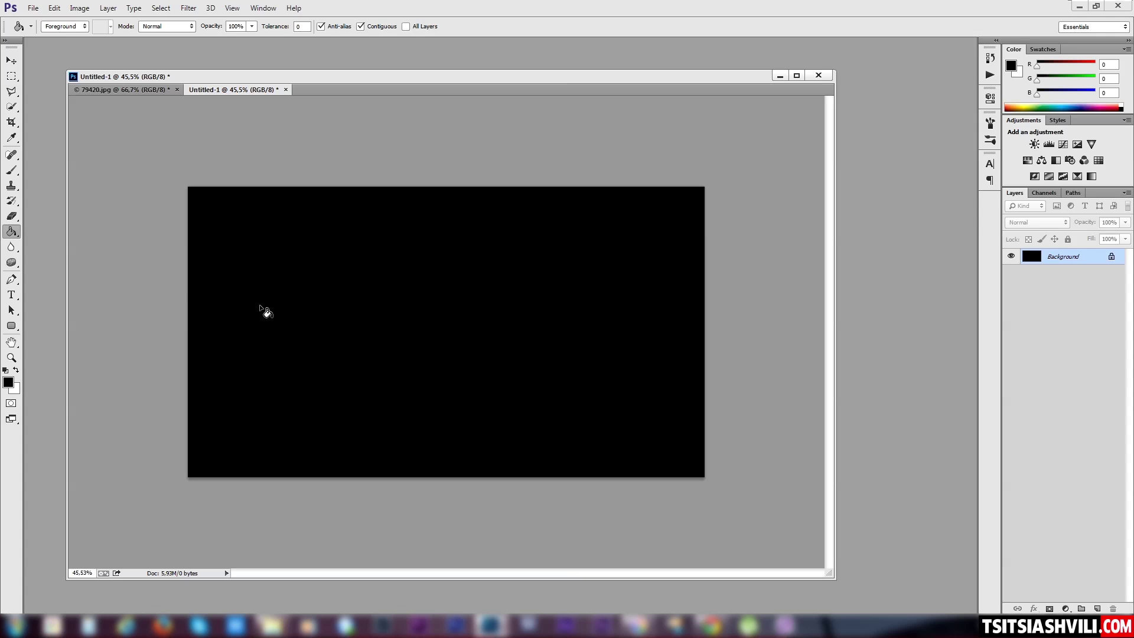
Stamp the Snow brush once in white on the black canvas, then try a continuous stroke and undo it
left_click(18, 169)
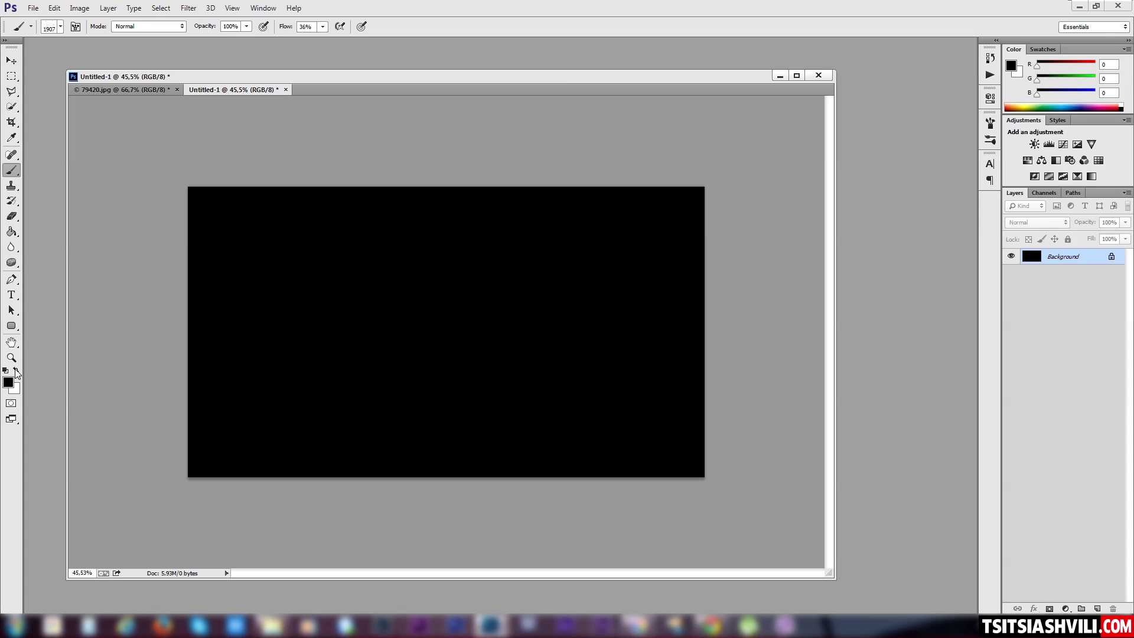
left_click(16, 371)
left_click(413, 299)
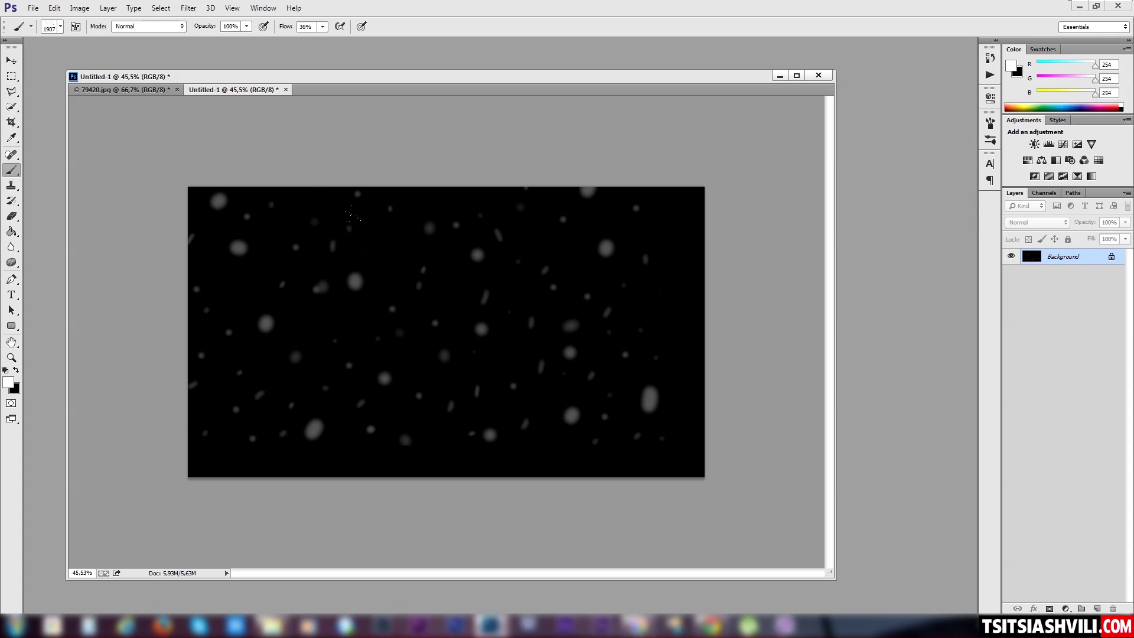
mouse_move(537, 321)
left_mouse_down()
mouse_move(603, 426)
mouse_move(516, 208)
left_mouse_up()
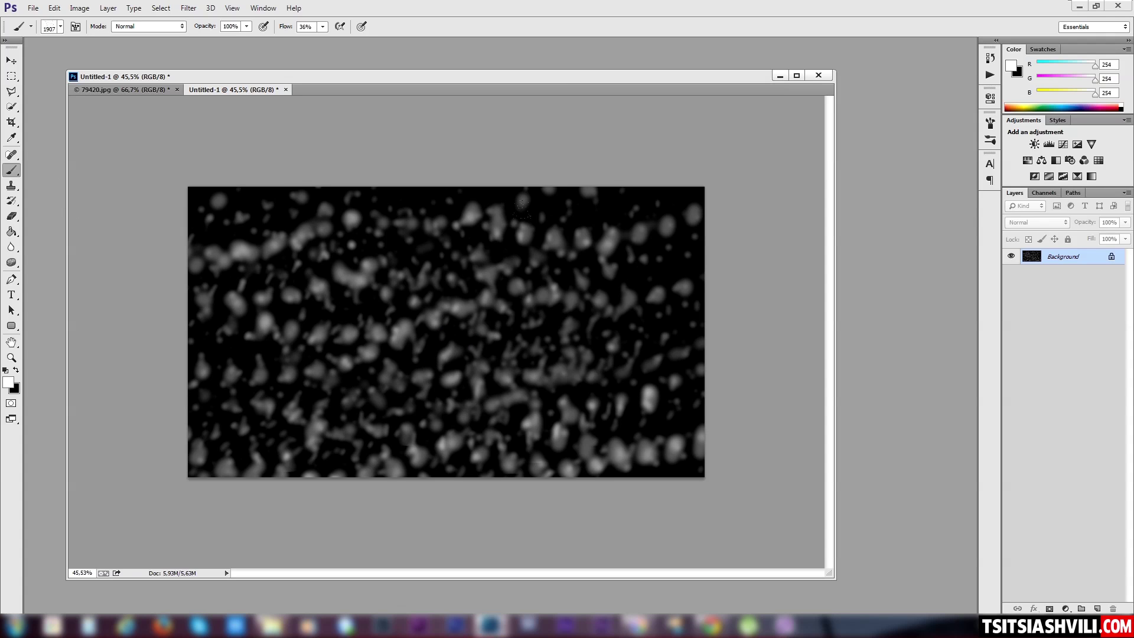
key("ctrl+z")
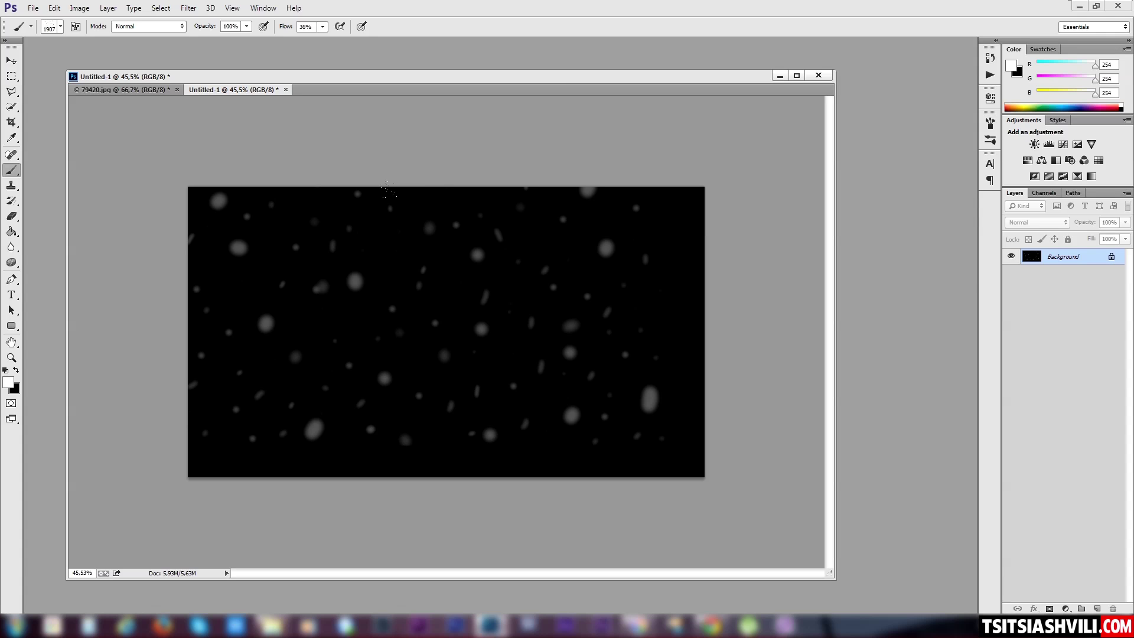
Return to an earlier brush state in the history, then try another dense Snow stroke and undo it
left_click(991, 57)
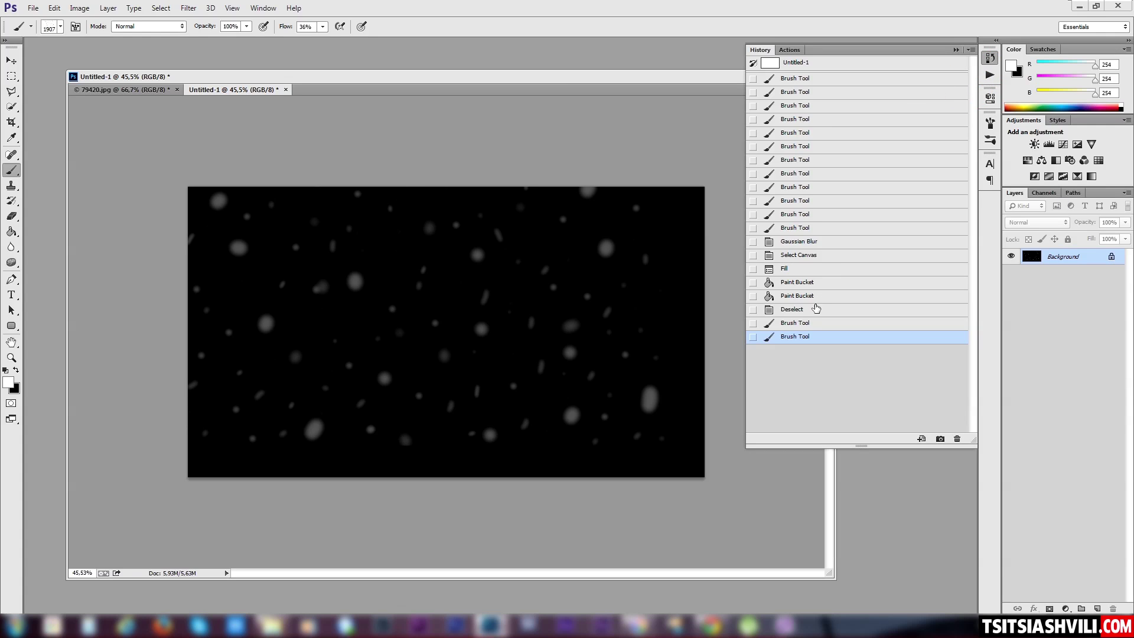
left_click(812, 324)
mouse_move(302, 298)
left_mouse_down()
mouse_move(384, 331)
mouse_move(608, 328)
left_mouse_up()
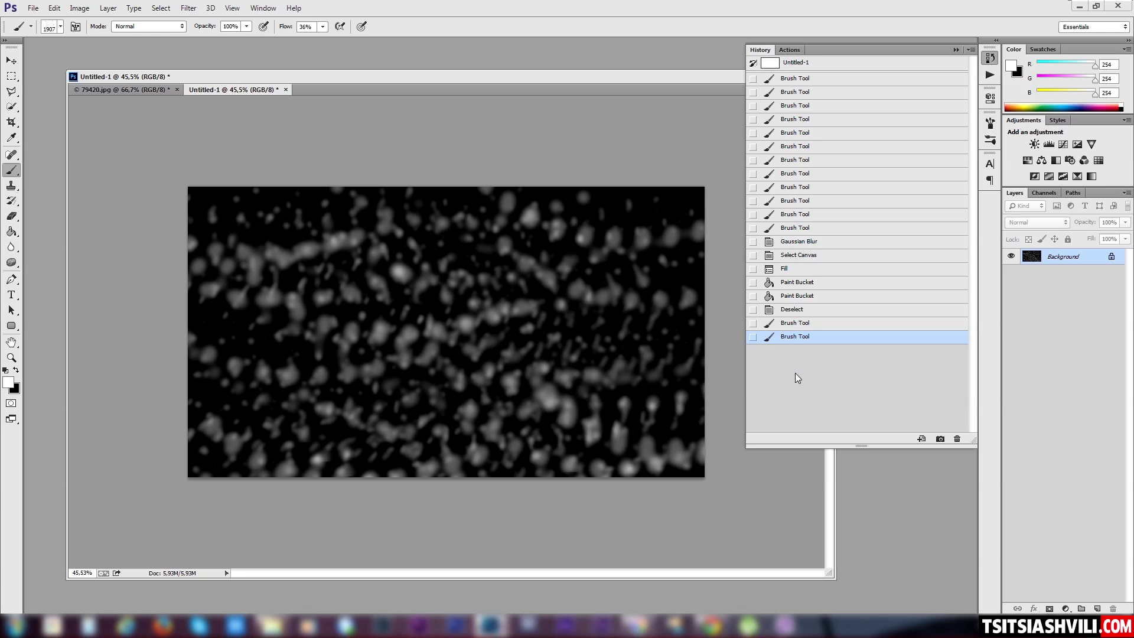
key("ctrl+z")
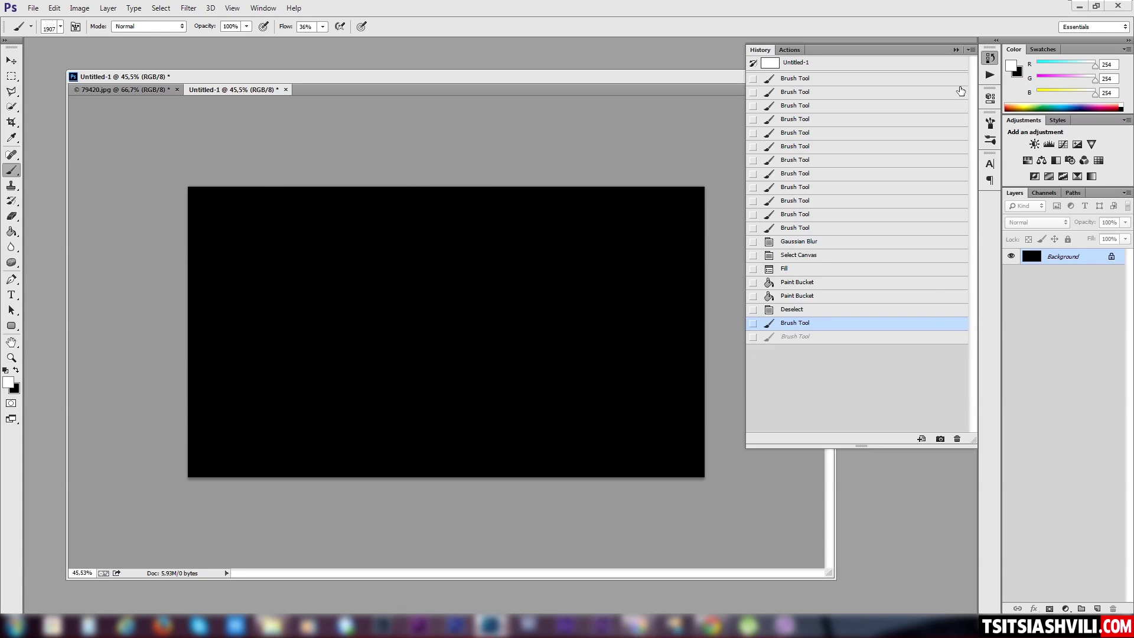
left_click(956, 50)
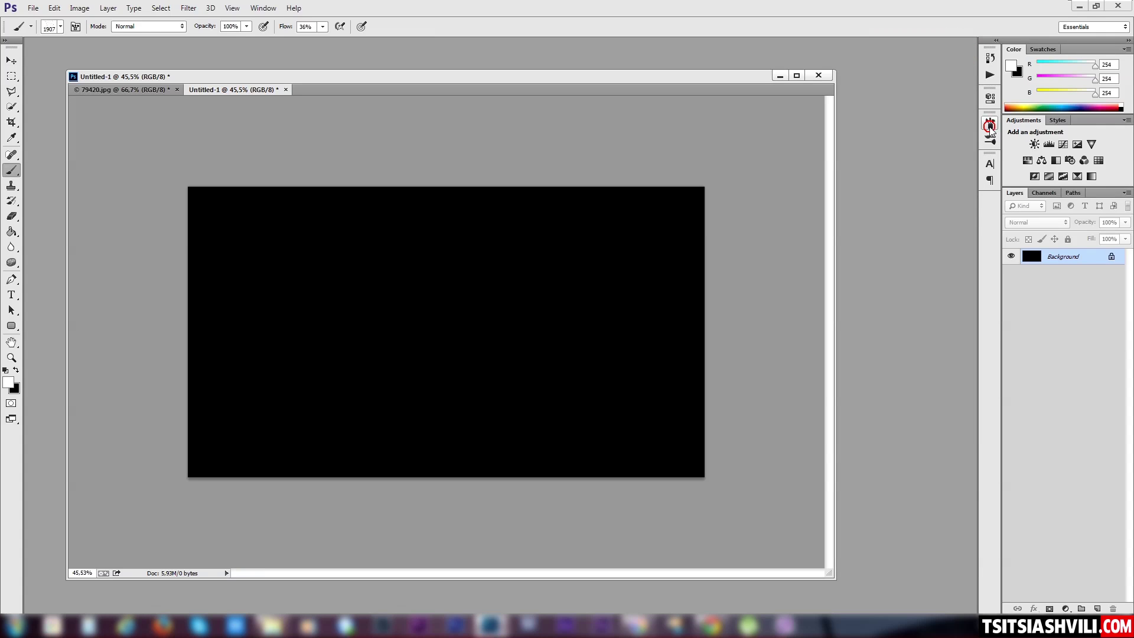
Enable Shape Dynamics for the Snow brush with 0% minimum diameter, 89% angle jitter and about 8% minimum roundness
left_click(990, 123)
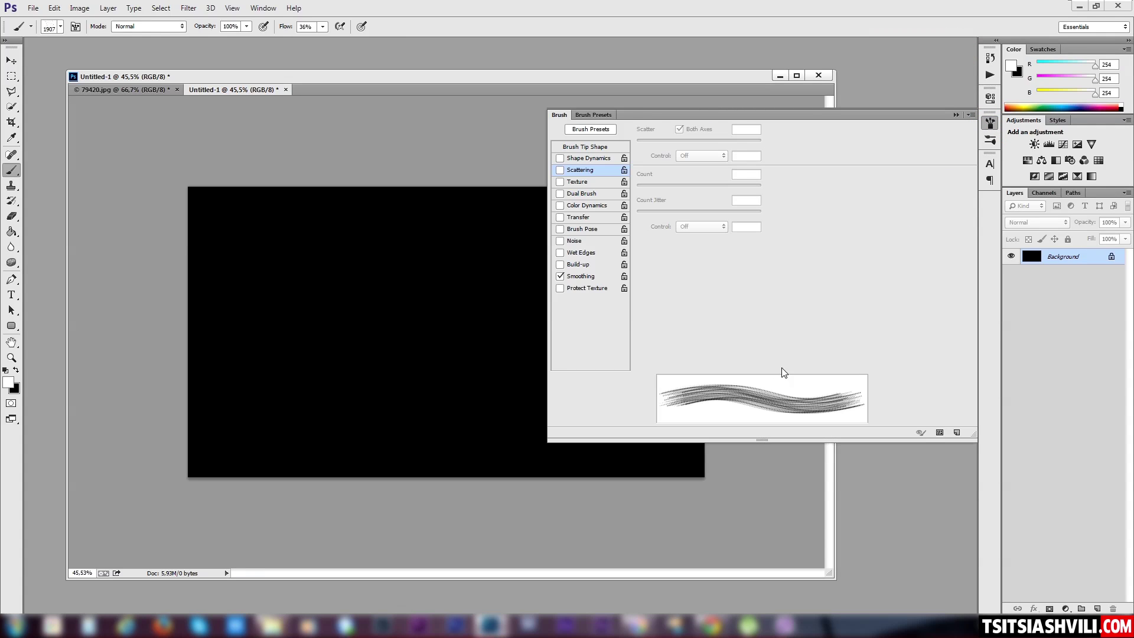
left_click(573, 159)
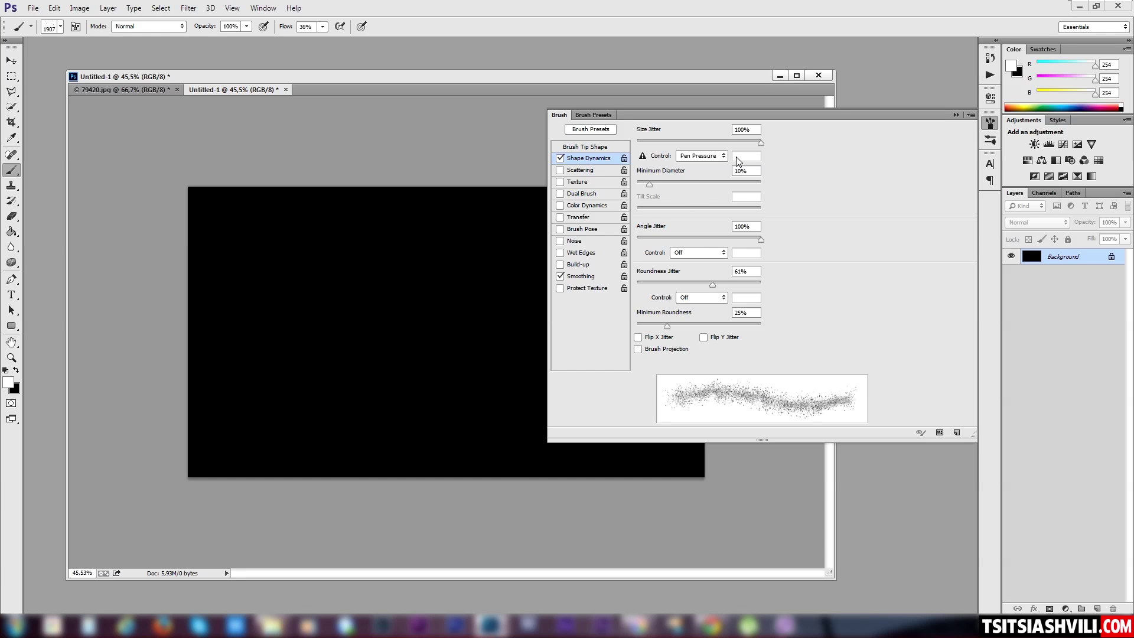
mouse_move(651, 182)
left_mouse_down()
mouse_move(768, 176)
mouse_move(635, 176)
left_mouse_up()
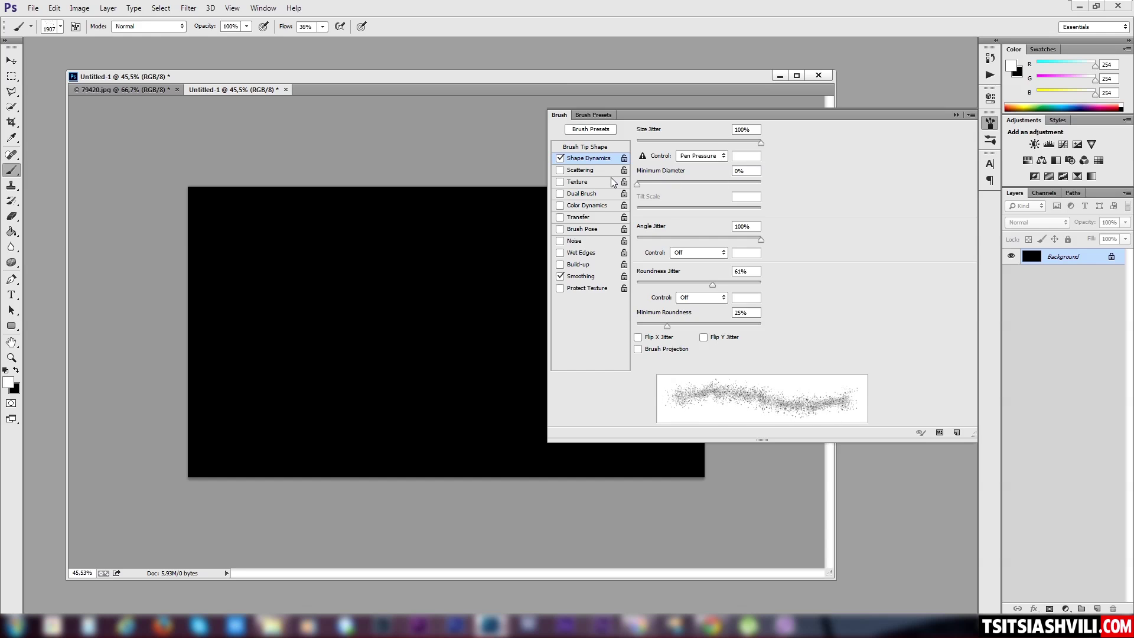
mouse_move(760, 240)
left_mouse_down()
mouse_move(724, 239)
mouse_move(747, 239)
left_mouse_up()
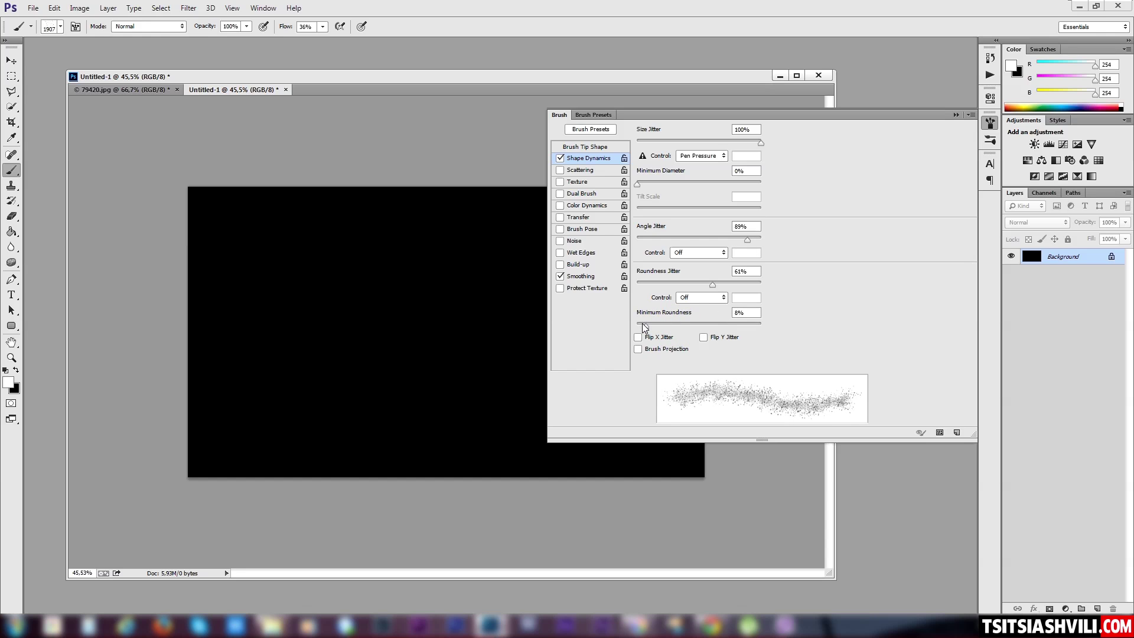
Enable Scattering for the Snow brush with scatter 771%, count 1 and count jitter 0%
left_click(577, 170)
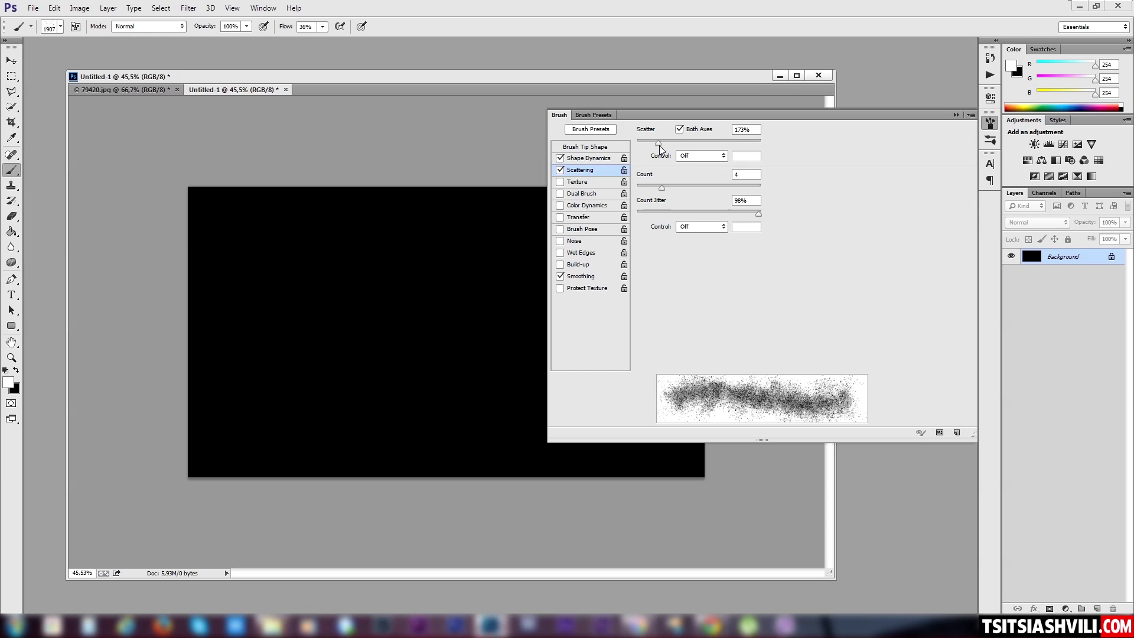
mouse_move(659, 145)
left_mouse_down()
mouse_move(735, 141)
mouse_move(718, 140)
left_mouse_up()
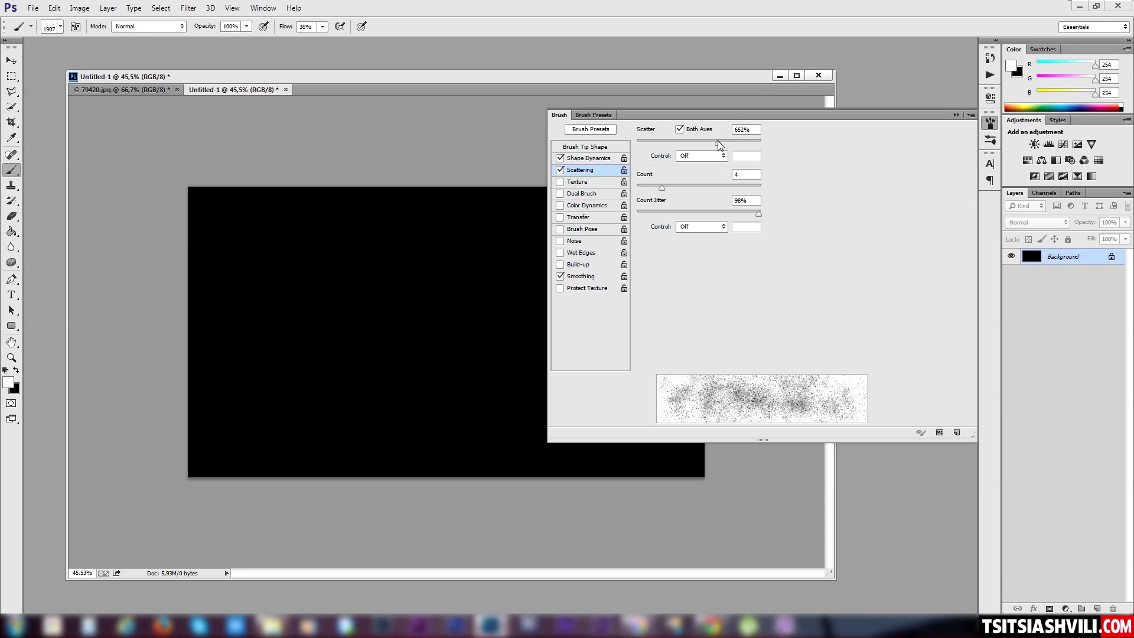
left_click_drag(663, 187, 636, 190)
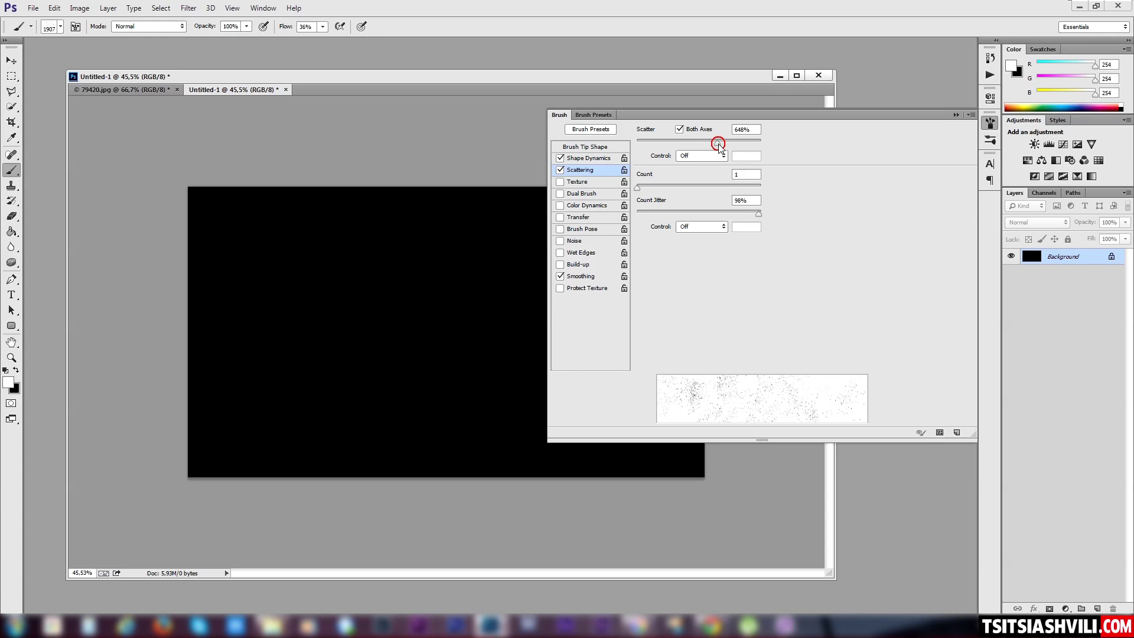
mouse_move(718, 143)
left_mouse_down()
mouse_move(742, 144)
mouse_move(689, 139)
mouse_move(715, 140)
left_mouse_up()
left_click_drag(739, 141, 733, 141)
left_click_drag(759, 213, 633, 217)
left_click(957, 115)
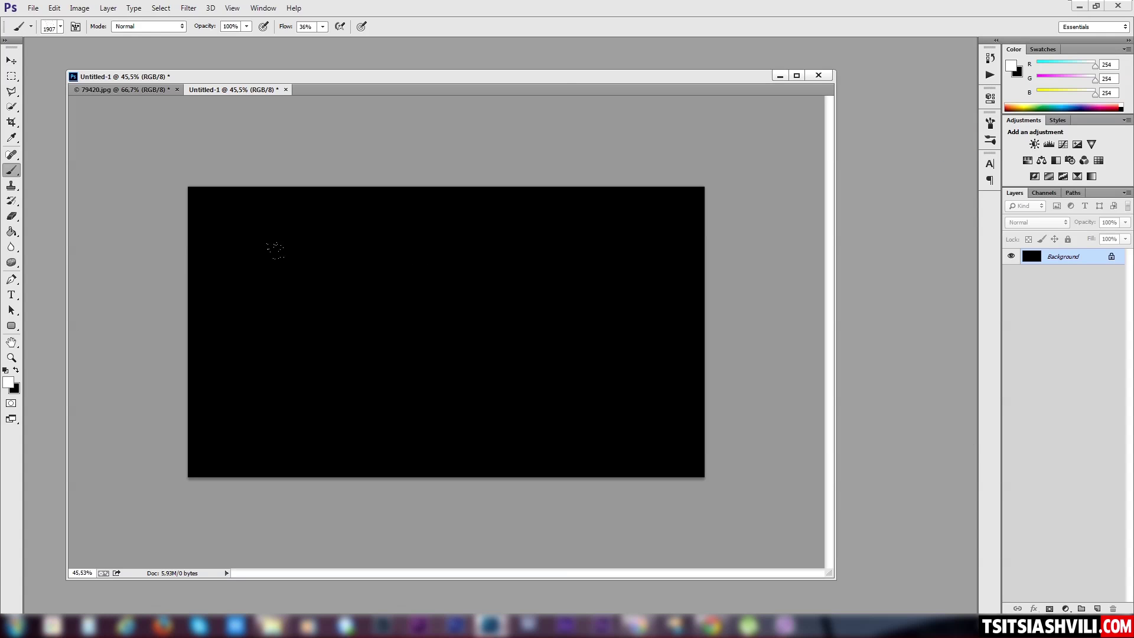
Try scattered white snow strokes on the canvas and remove them to restore solid black
mouse_move(455, 201)
left_mouse_down()
mouse_move(473, 425)
mouse_move(467, 266)
mouse_move(591, 307)
left_mouse_up()
left_click_drag(414, 426, 359, 179)
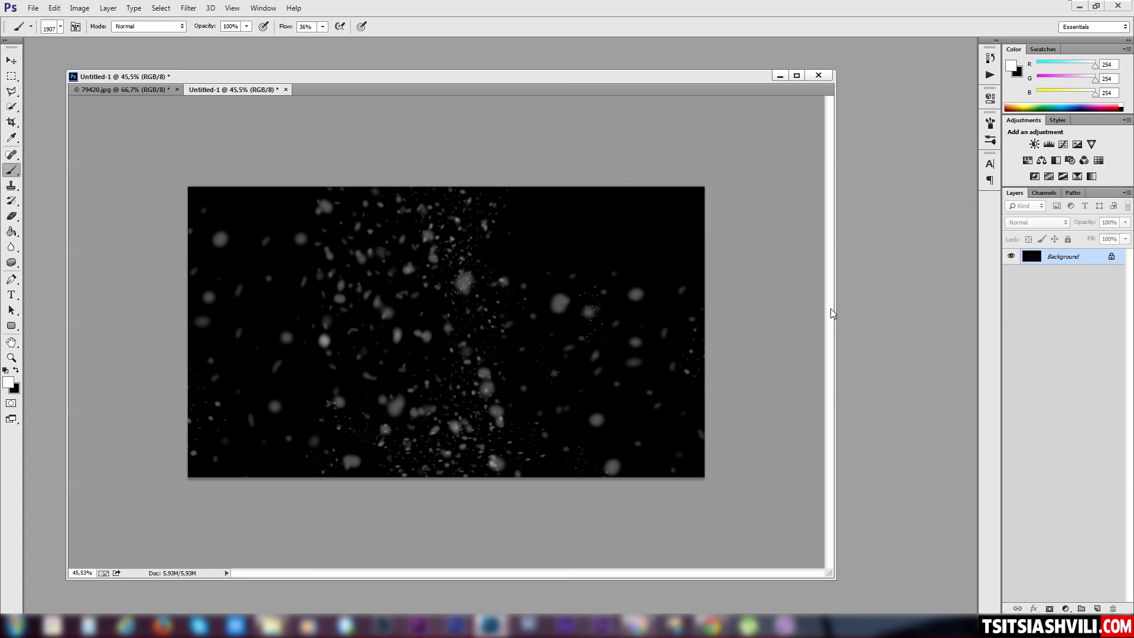
key("ctrl+BackSpace")
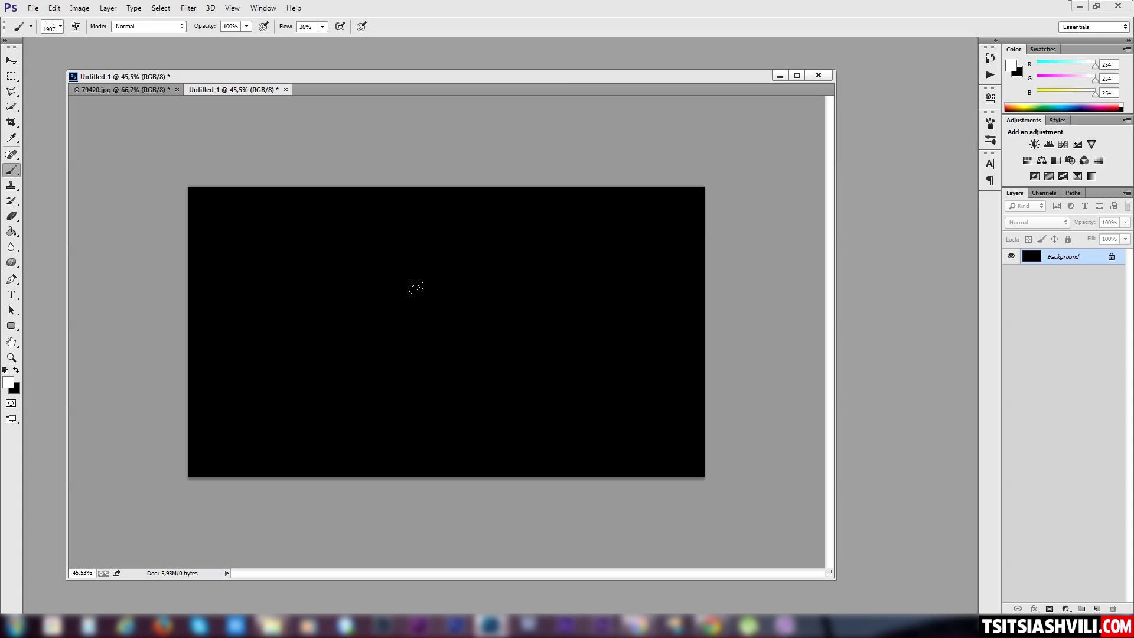
mouse_move(198, 205)
left_mouse_down()
mouse_move(399, 429)
mouse_move(280, 466)
left_mouse_up()
key("ctrl+z")
Set the Snow brush's count jitter to 100%, then try a stroke across the canvas and undo it
left_click(990, 123)
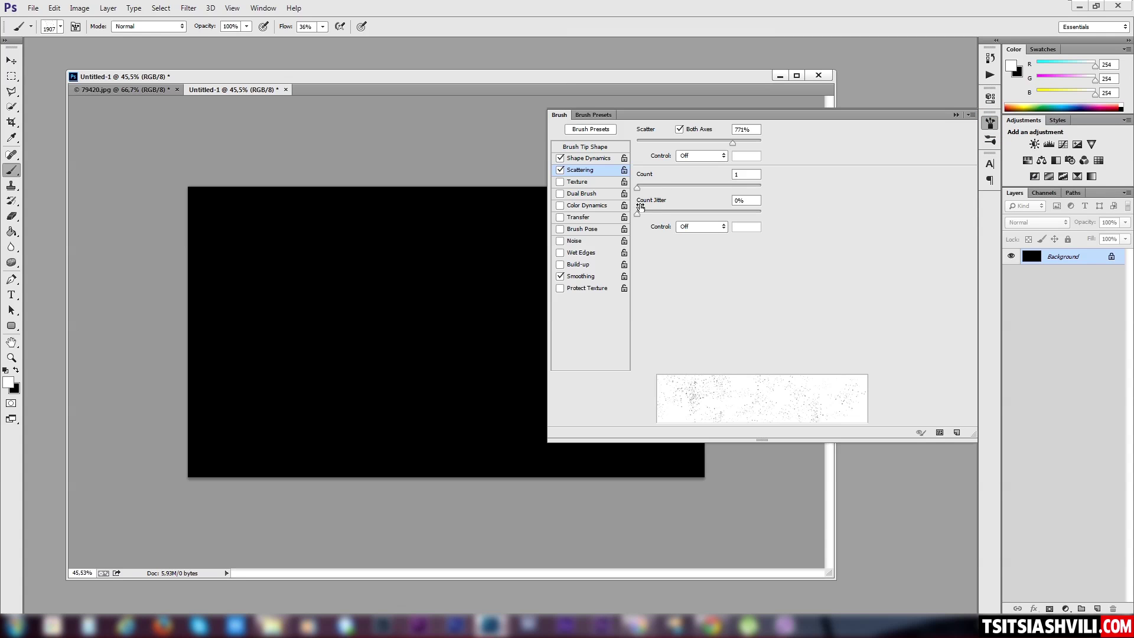
left_click_drag(638, 214, 797, 226)
left_click_drag(337, 311, 610, 345)
key("ctrl+z")
Set the scatter control to Fade and the count jitter control to Rotation, then try a snow stroke and undo it
left_click(708, 157)
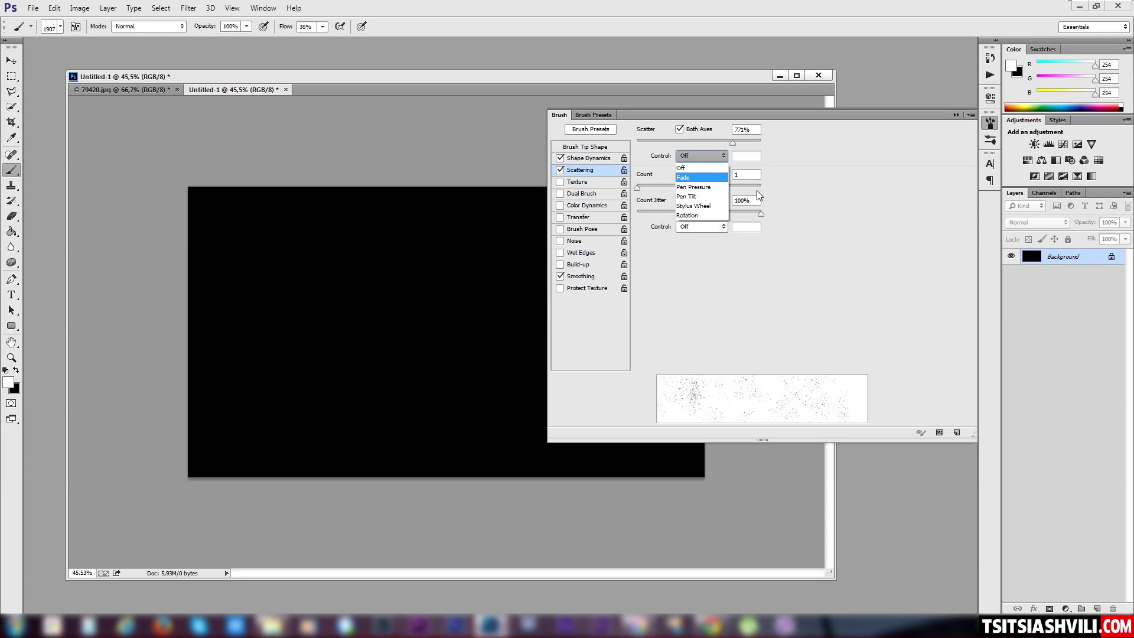
left_click(699, 177)
left_click(713, 226)
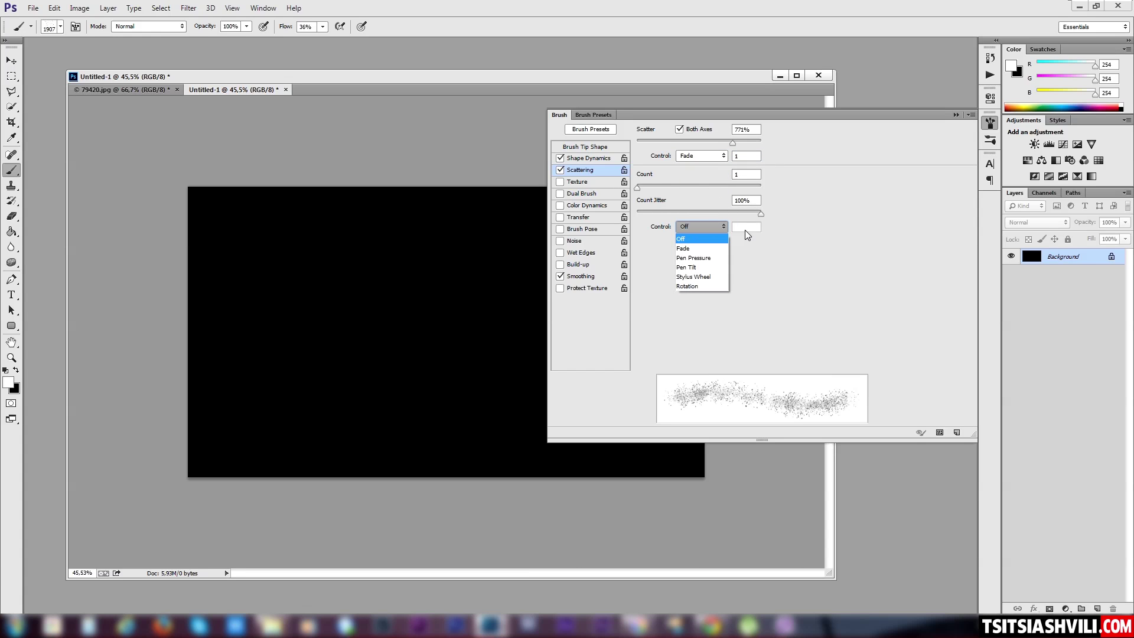
left_click(709, 286)
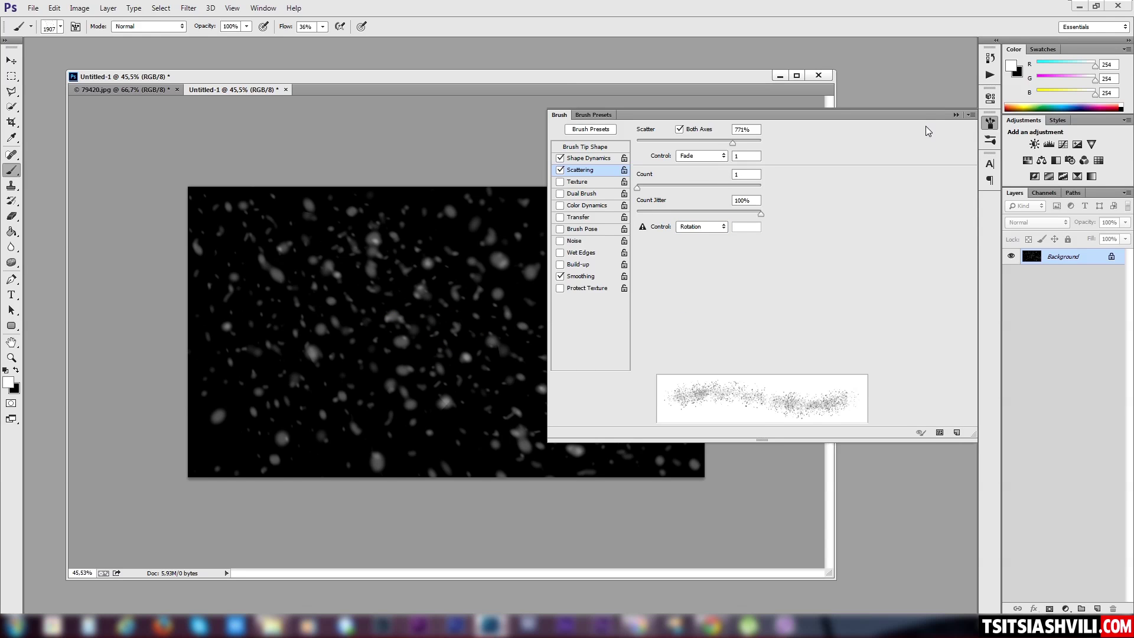
left_click(957, 115)
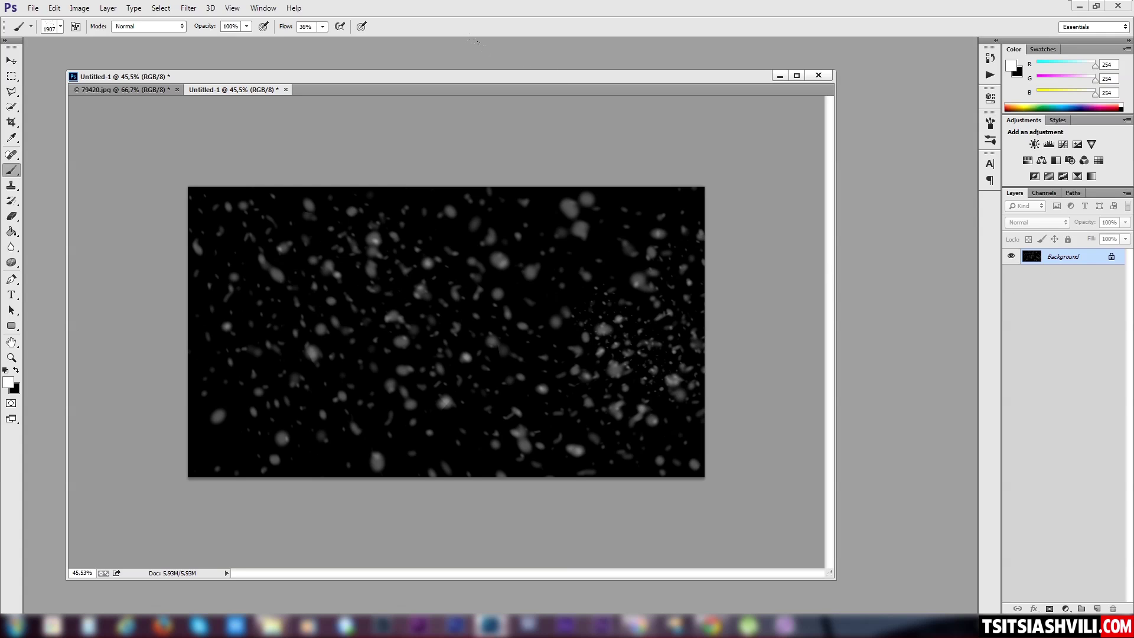
key("ctrl+z")
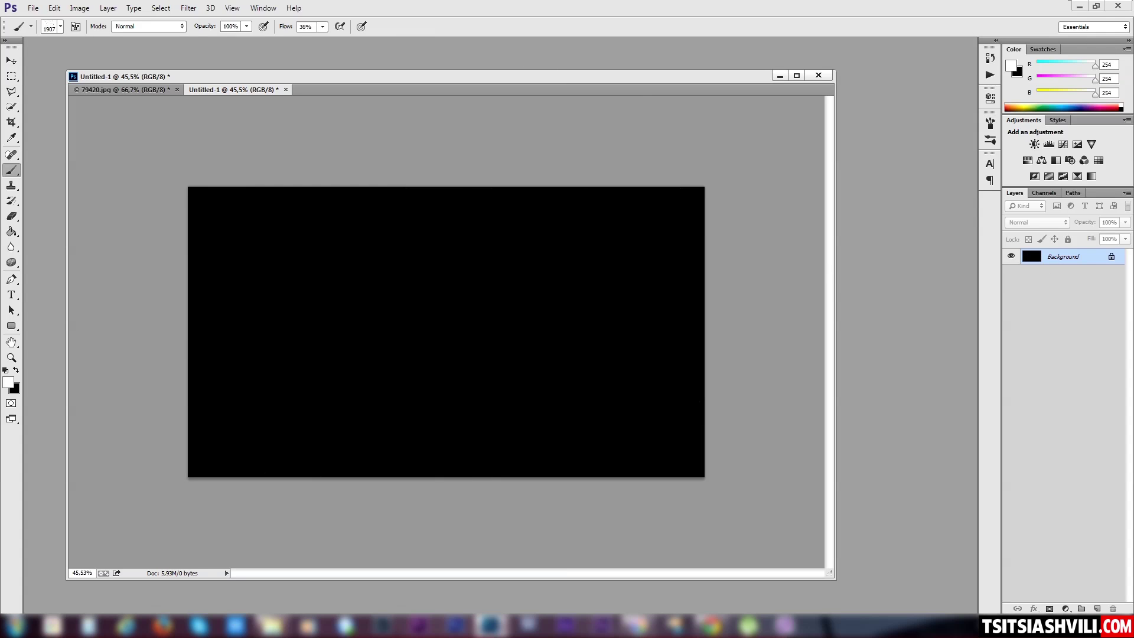
Switch to the winter photo 79420.jpg, try a snow stroke across its background layer and undo the stroke
left_click(122, 90)
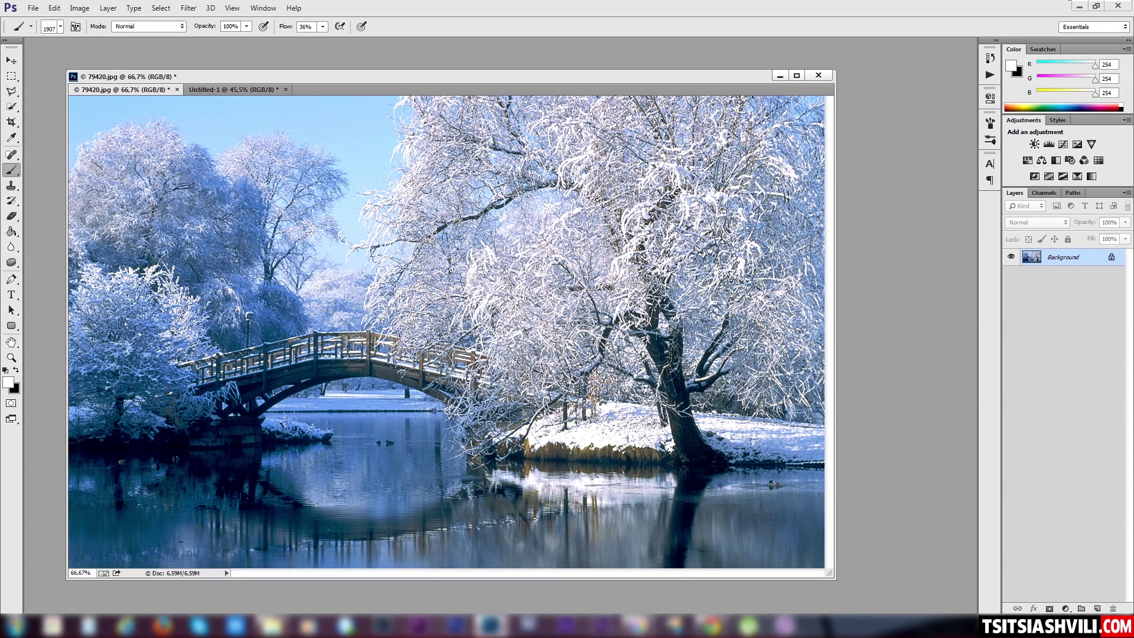
scroll(424, 158, "down", 3)
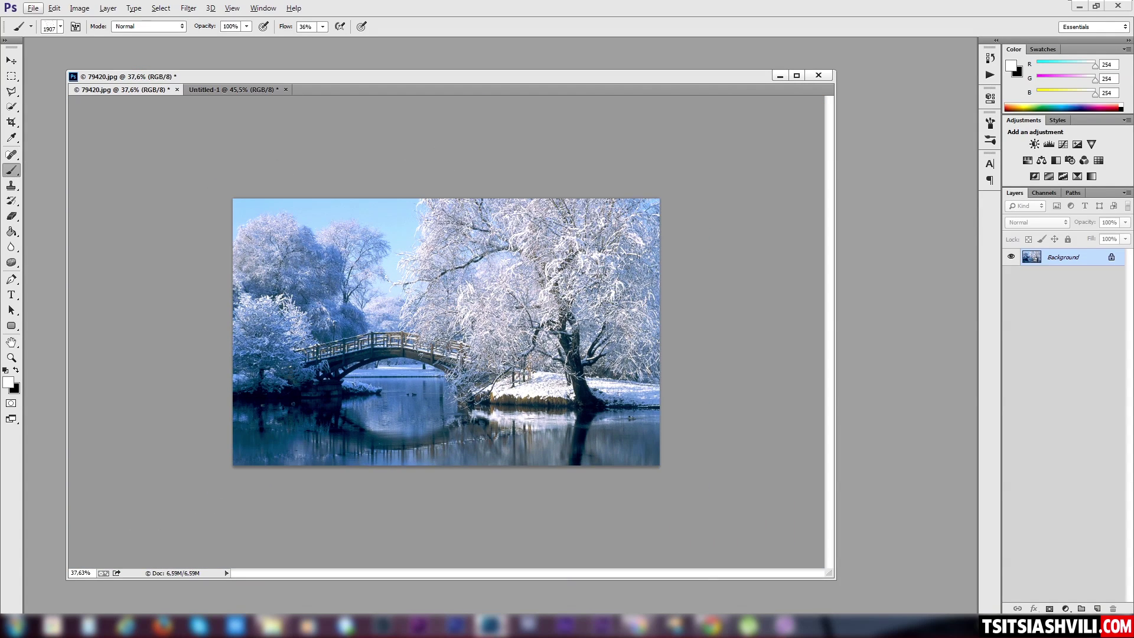
left_click_drag(204, 379, 720, 310)
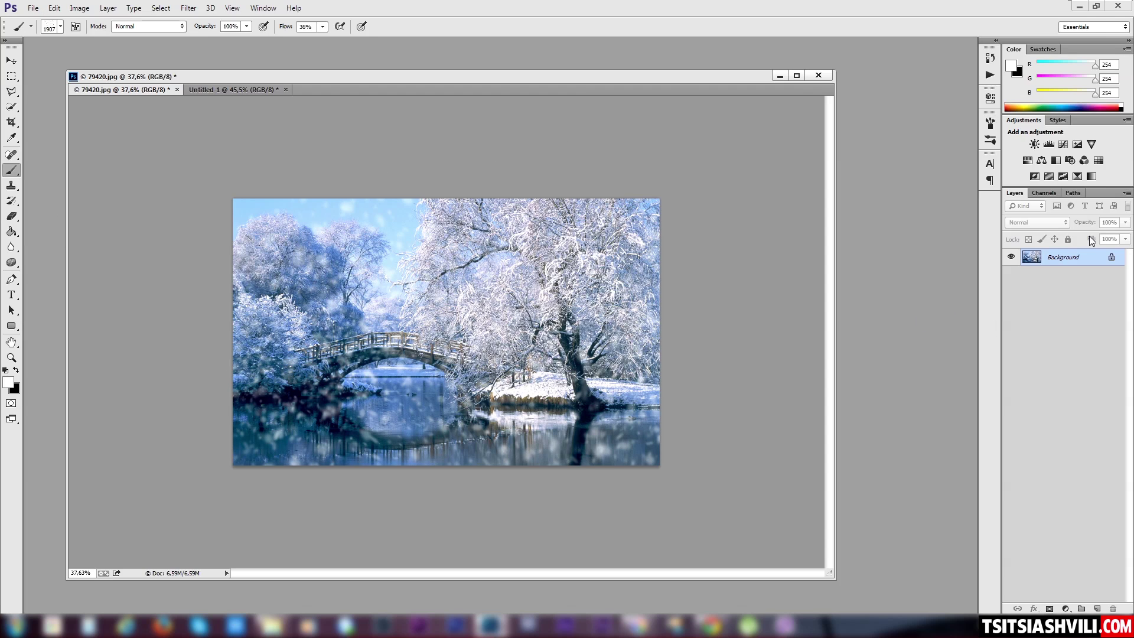
key("ctrl+z")
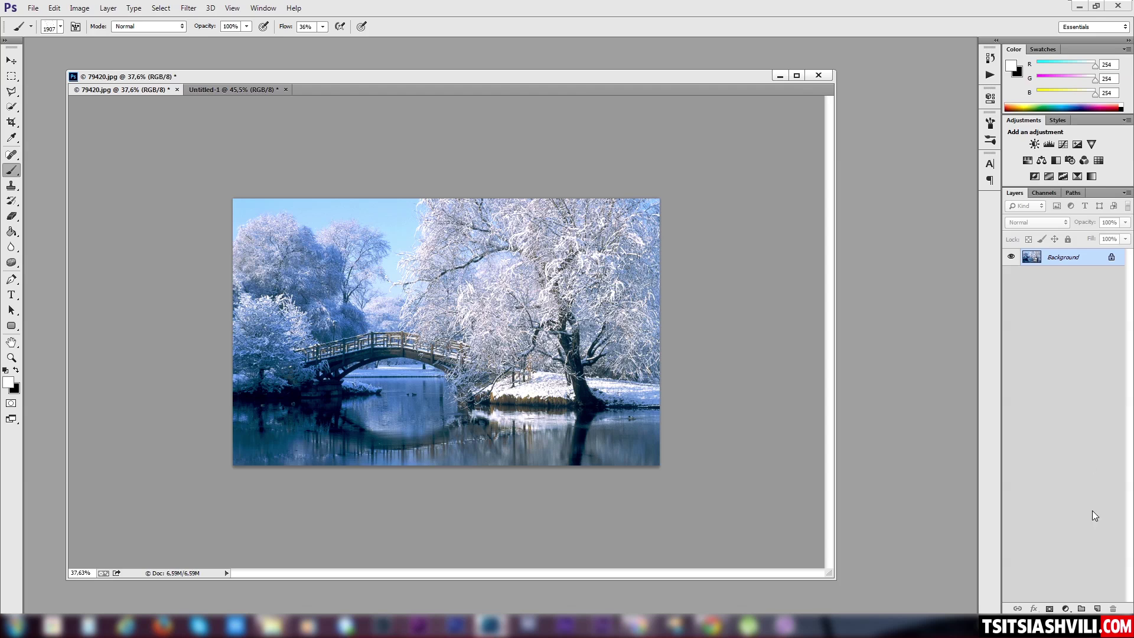
Add a new layer above the winter photo and paint white snowfall across the whole image on it
left_click(1098, 608)
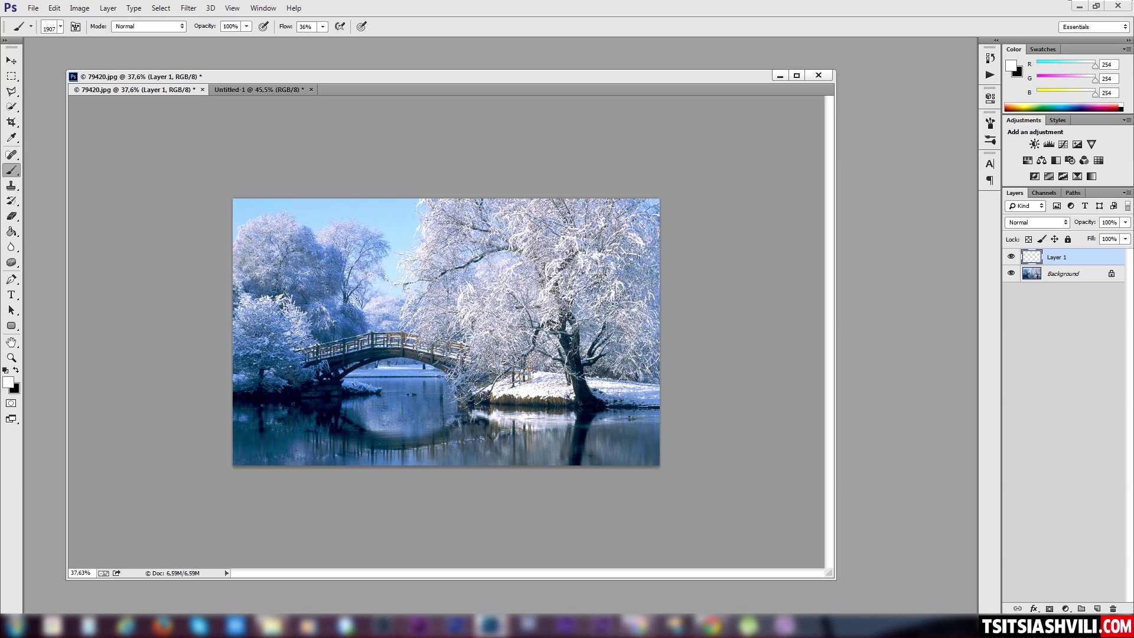
mouse_move(176, 258)
left_mouse_down()
mouse_move(331, 304)
mouse_move(725, 295)
mouse_move(780, 308)
left_mouse_up()
scroll(638, 328, "up", 3)
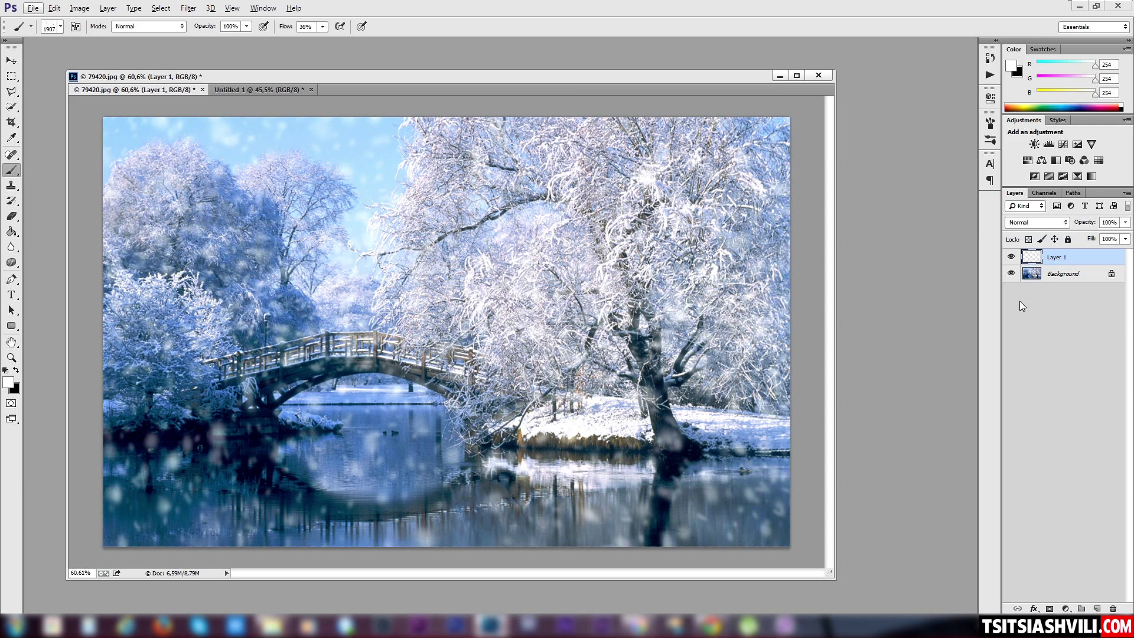
Add a second new layer above the snow and reduce the Snow brush's size to 34 px
left_click(1098, 609)
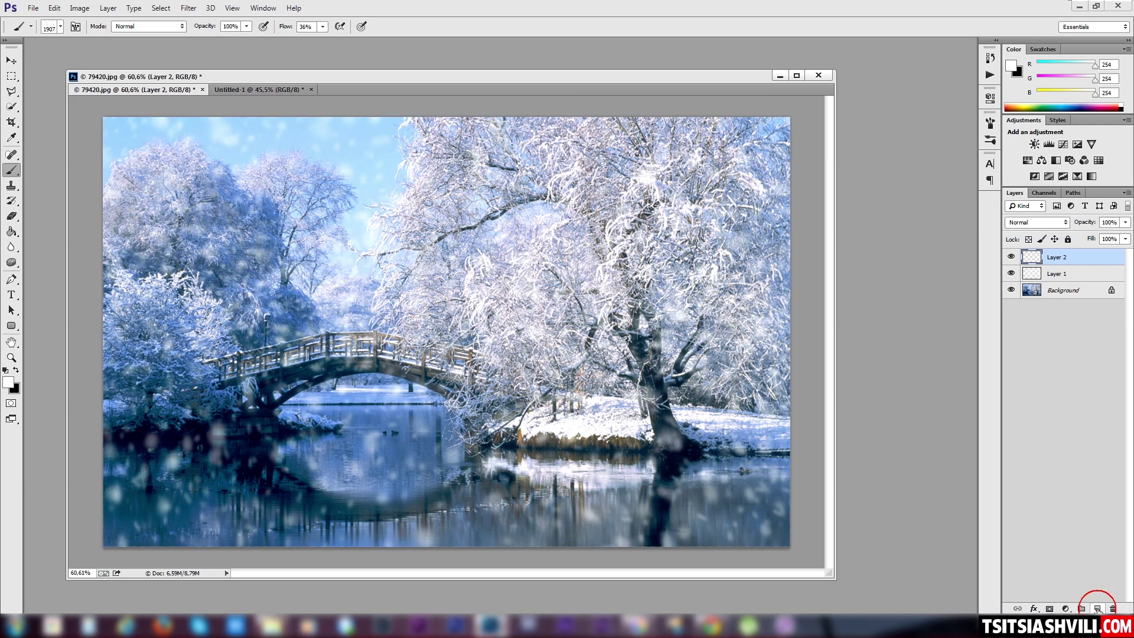
right_click(358, 264)
left_click(443, 286)
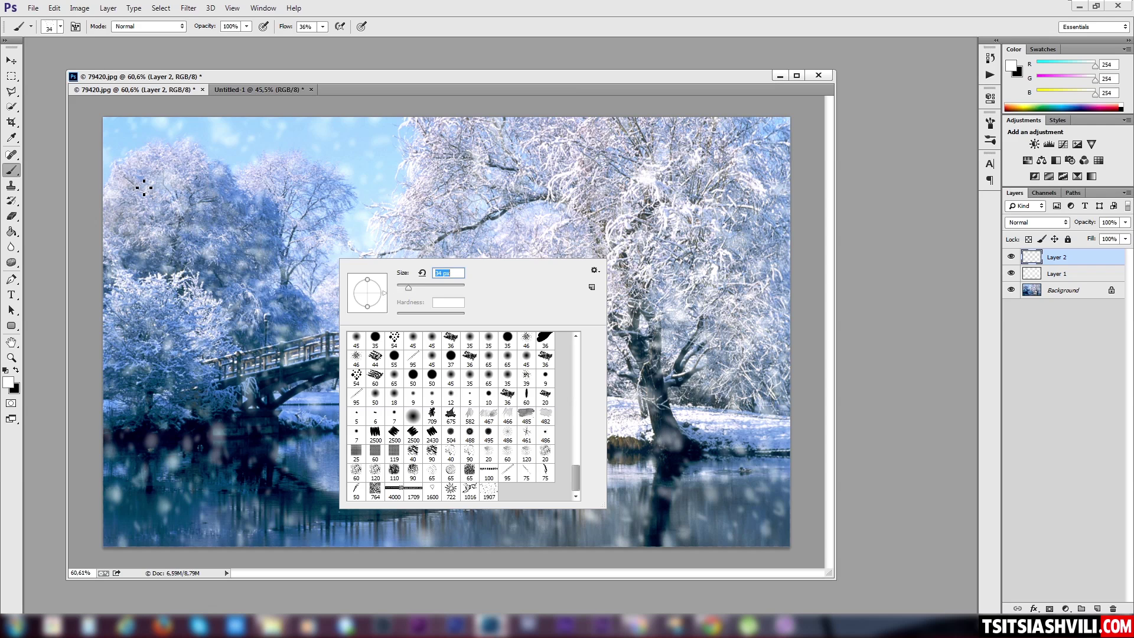
left_click(170, 203)
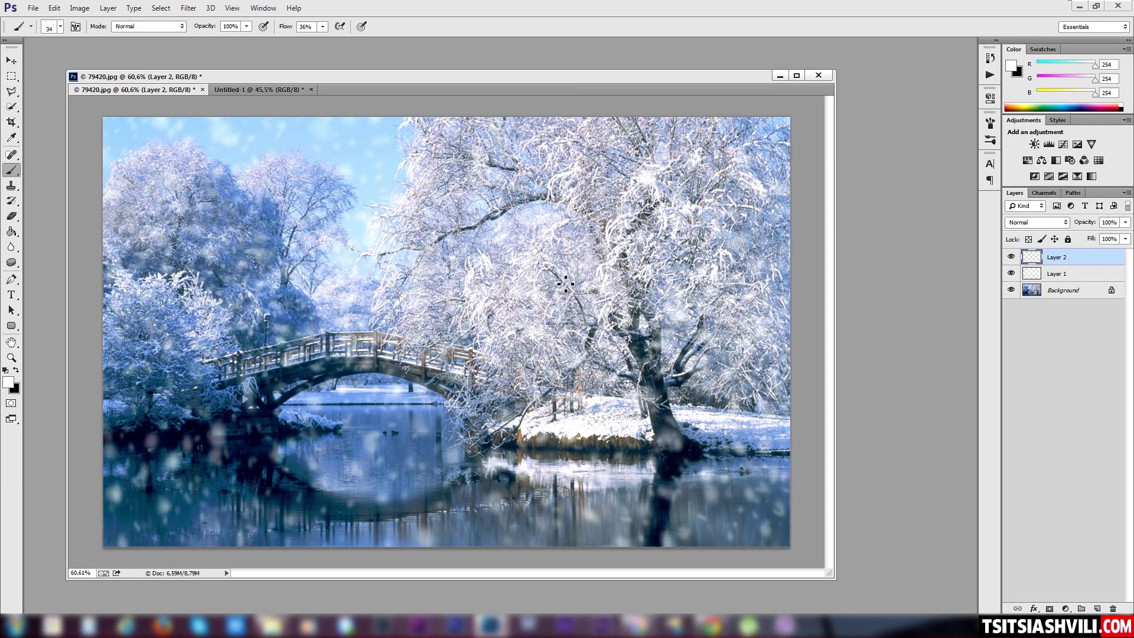
Reselect the 1907 px Snow brush preset and reduce its size to 54 px
right_click(479, 277)
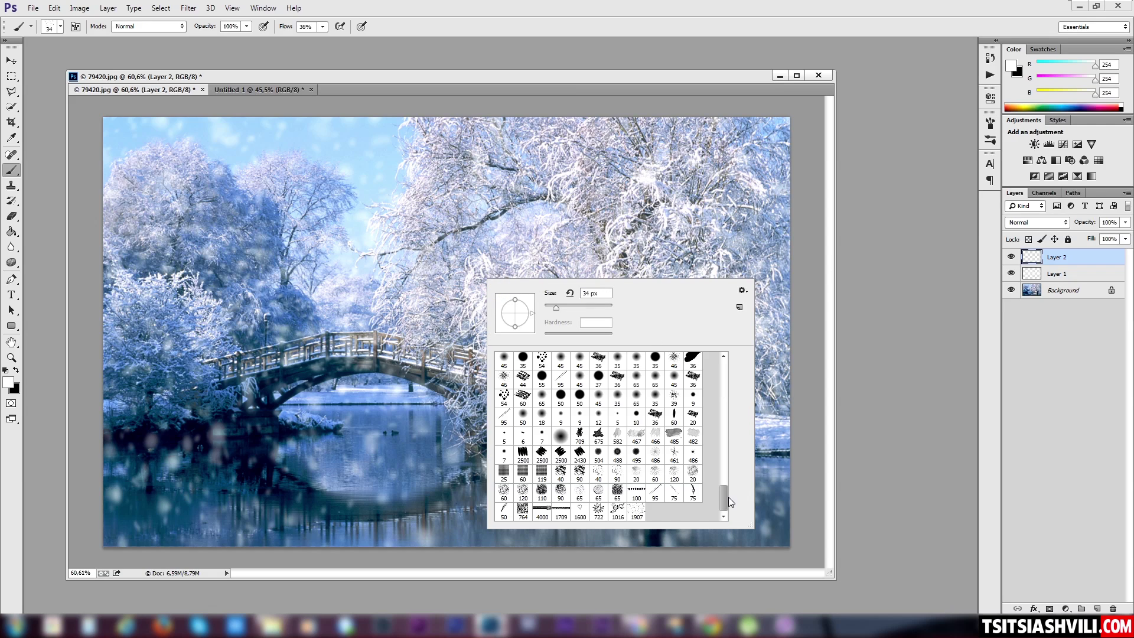
left_click(637, 511)
left_click_drag(607, 309, 563, 313)
key("Return")
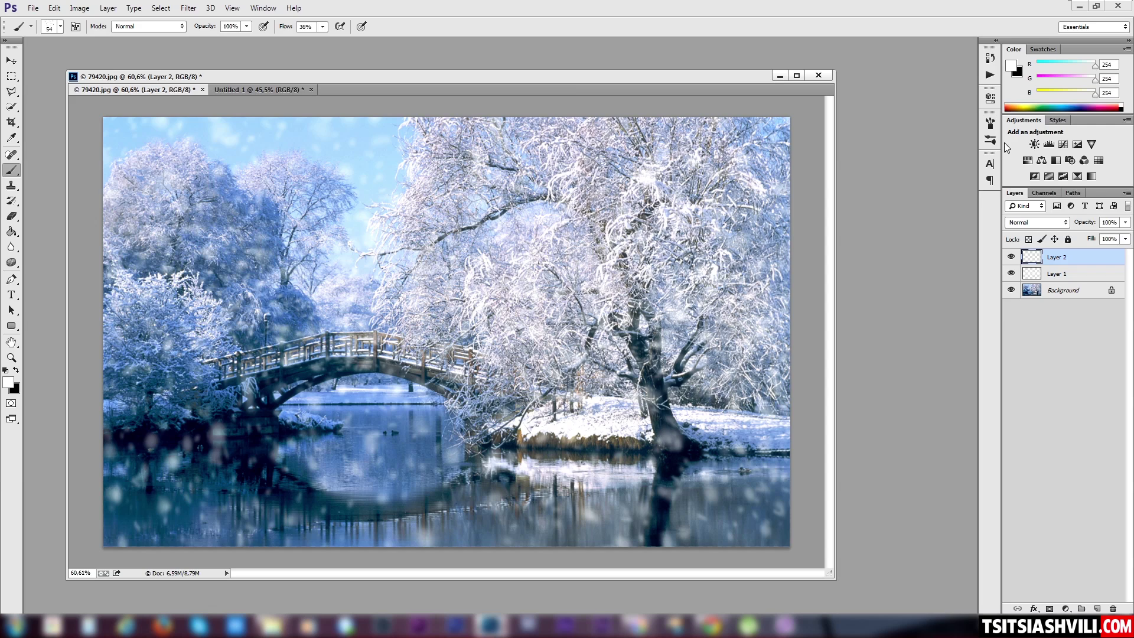
Enable Shape Dynamics for the 54 px Snow brush with size jitter at 100%
left_click(993, 124)
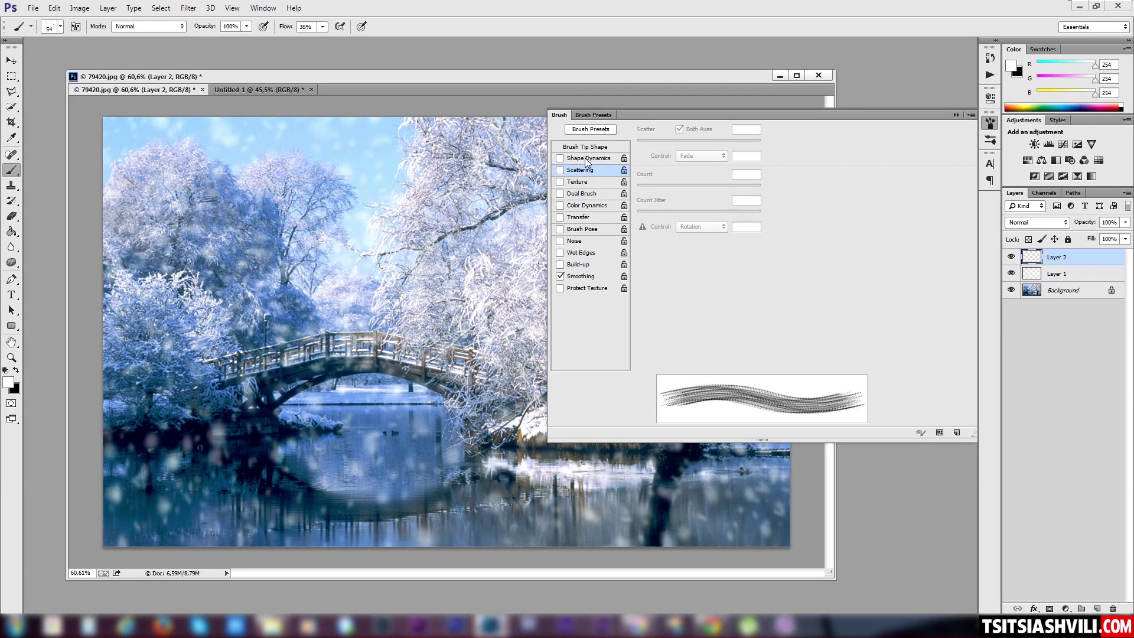
left_click(600, 158)
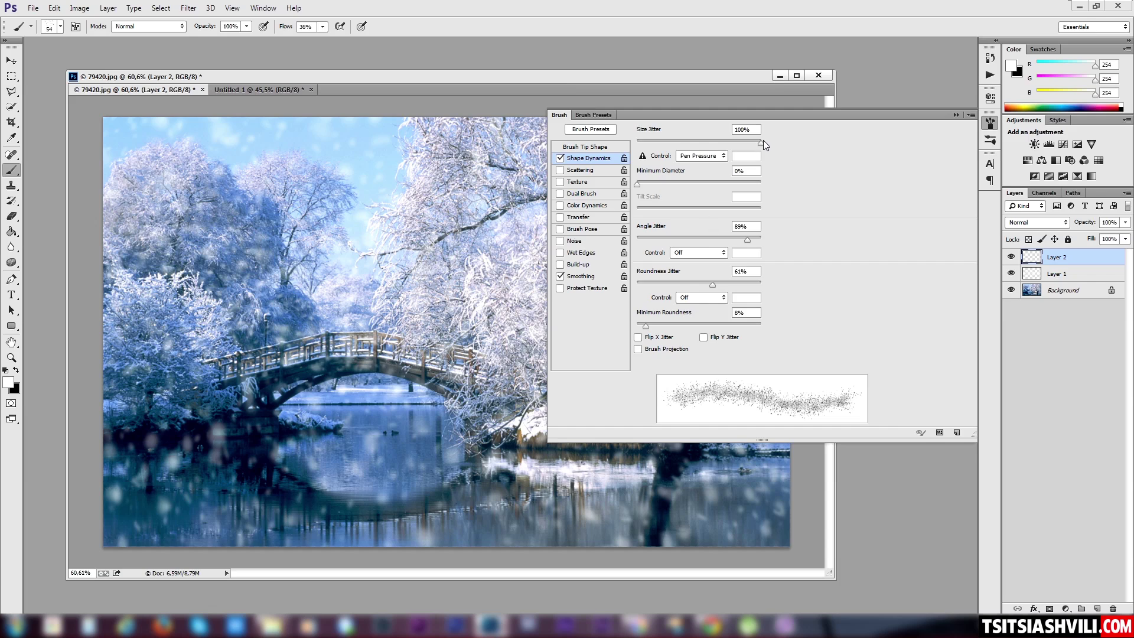
left_click(761, 141)
Enable Scattering for the brush with the scatter control on Fade, count 1 and count jitter 100%
left_click(594, 170)
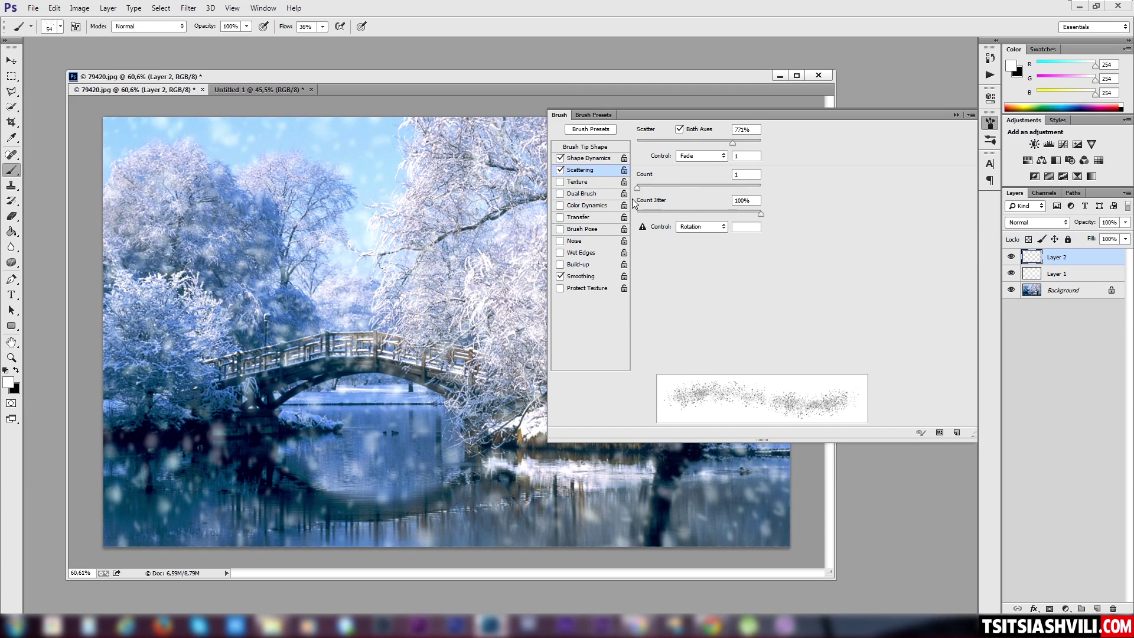
left_click(709, 155)
left_click(711, 159)
mouse_move(640, 188)
left_mouse_down()
mouse_move(677, 187)
mouse_move(615, 187)
left_mouse_up()
left_click_drag(760, 213, 690, 214)
mouse_move(794, 205)
left_mouse_down()
mouse_move(632, 212)
mouse_move(781, 208)
left_mouse_up()
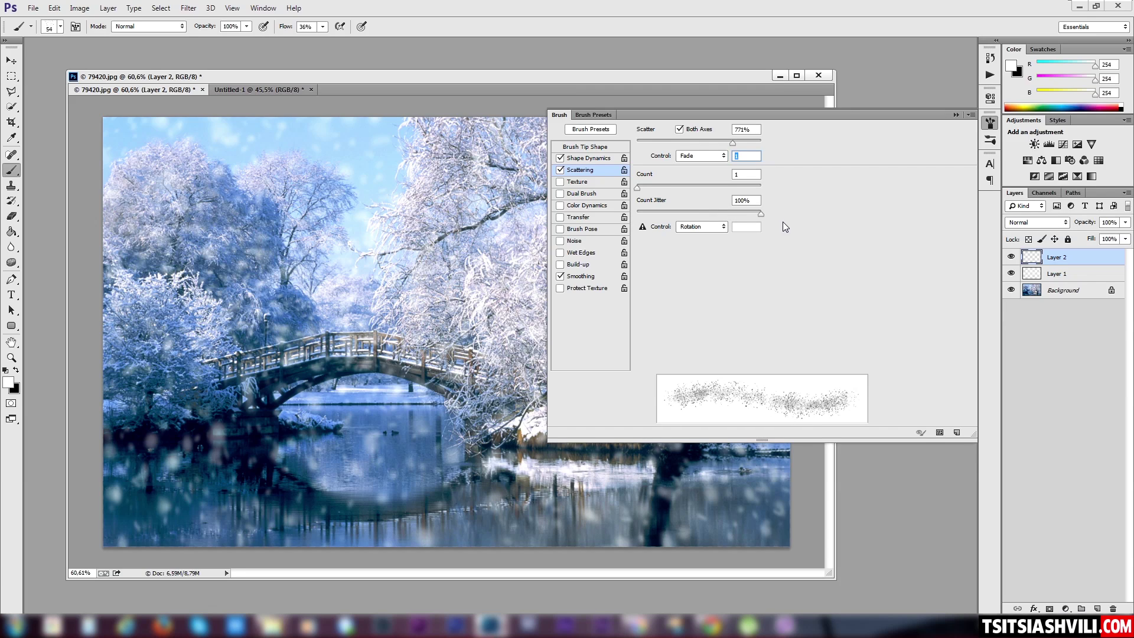
Save the configured brush as a new preset named "Snow 1"
left_click(956, 432)
type("Snow 1")
left_click(536, 212)
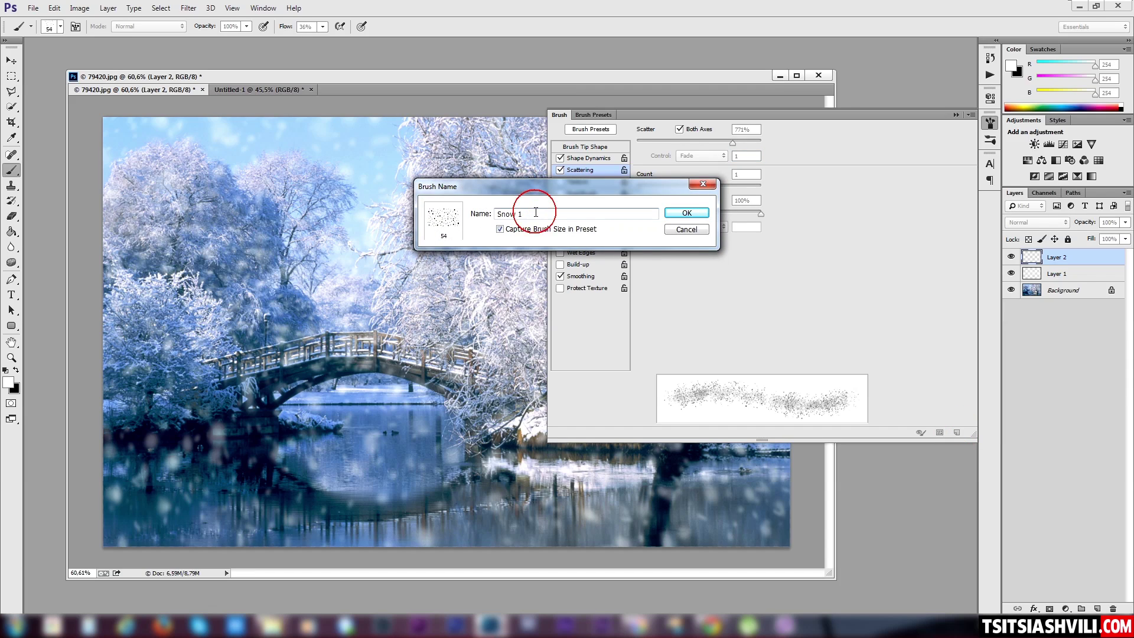
left_click(686, 214)
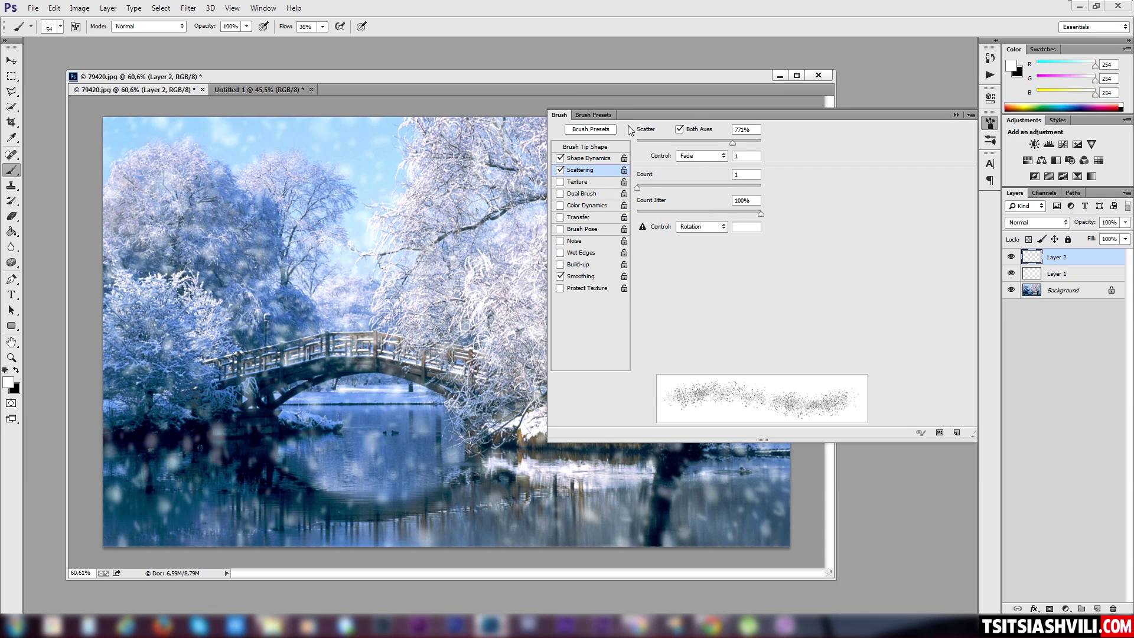
Select the new 54 px Snow 1 brush among the brush presets and collapse the brush settings
left_click(586, 116)
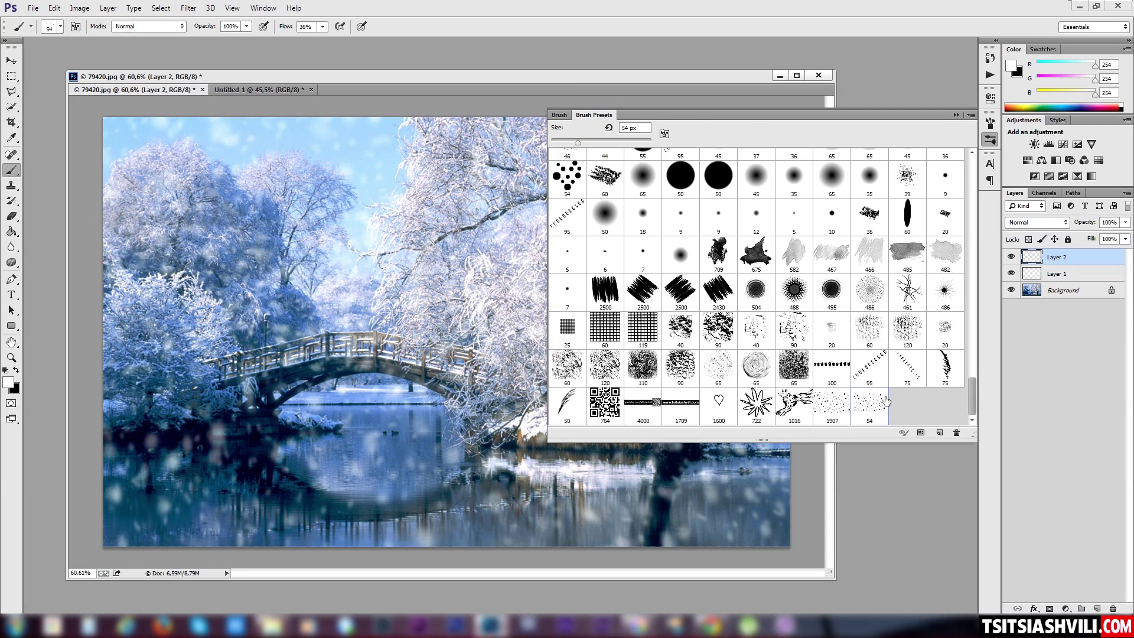
left_click(865, 404)
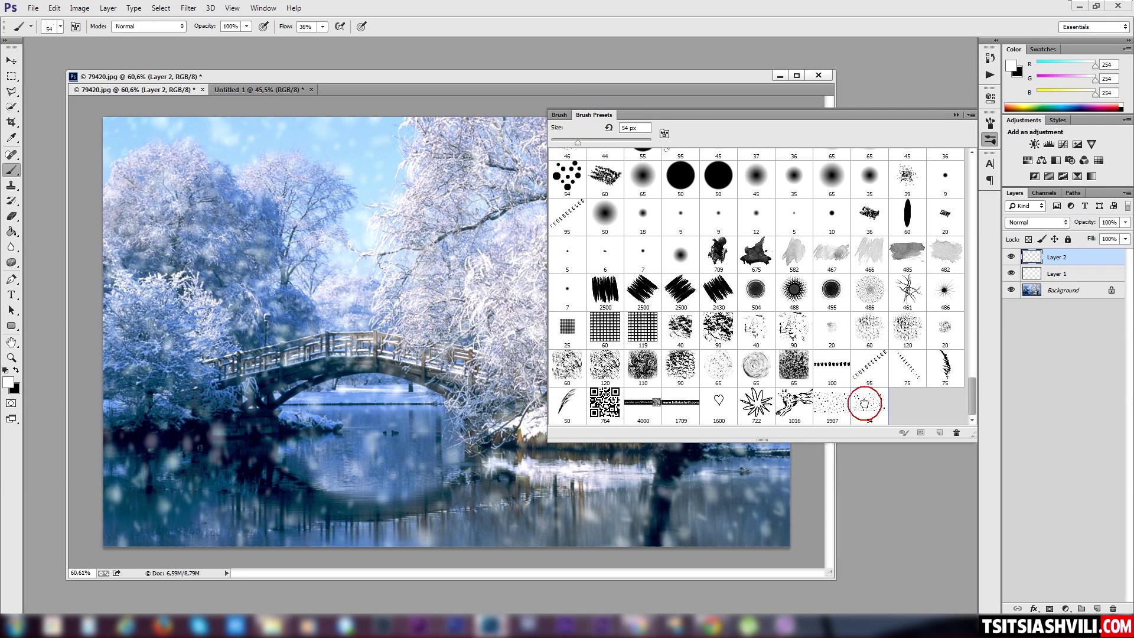
left_click(957, 115)
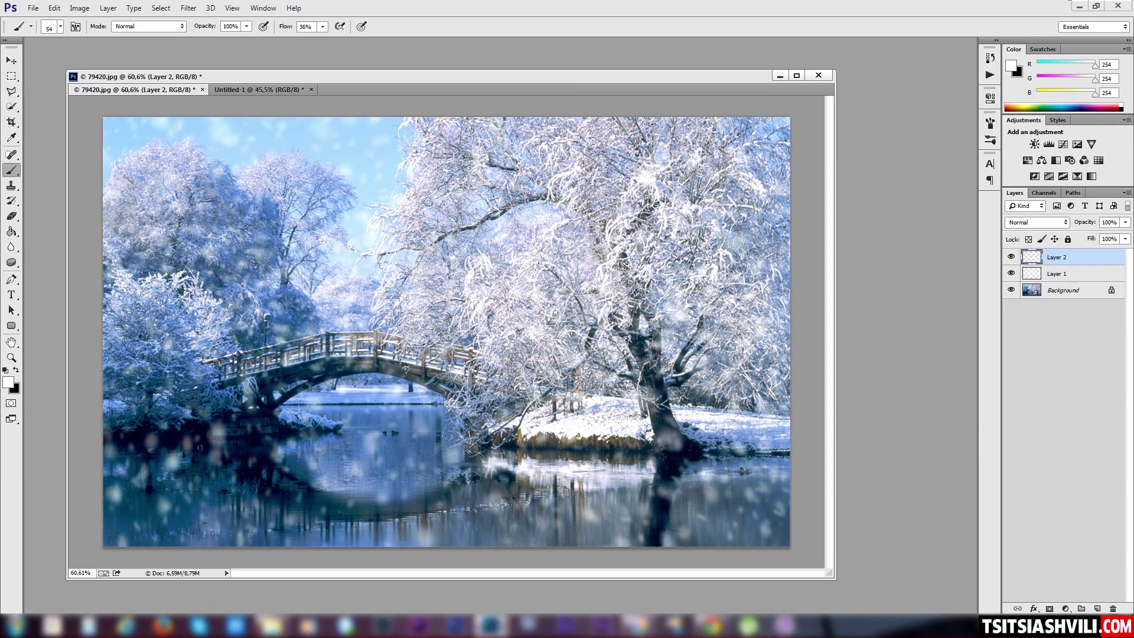
Reduce the selected Snow 1 brush's size to 34 px
right_click(337, 258)
left_click(407, 281)
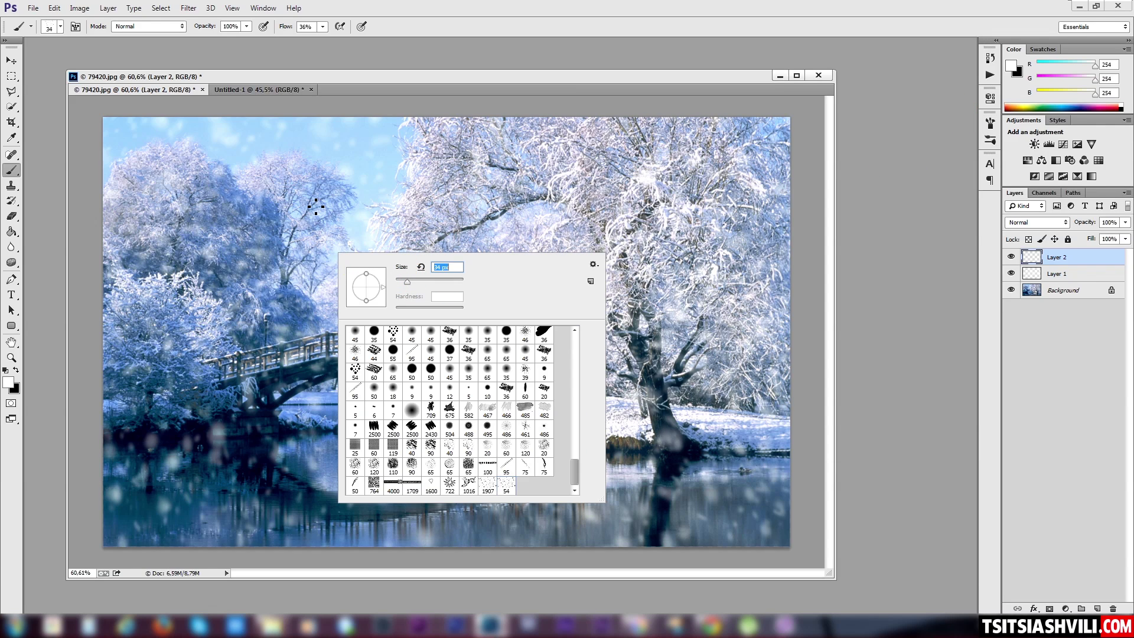
left_click(358, 179)
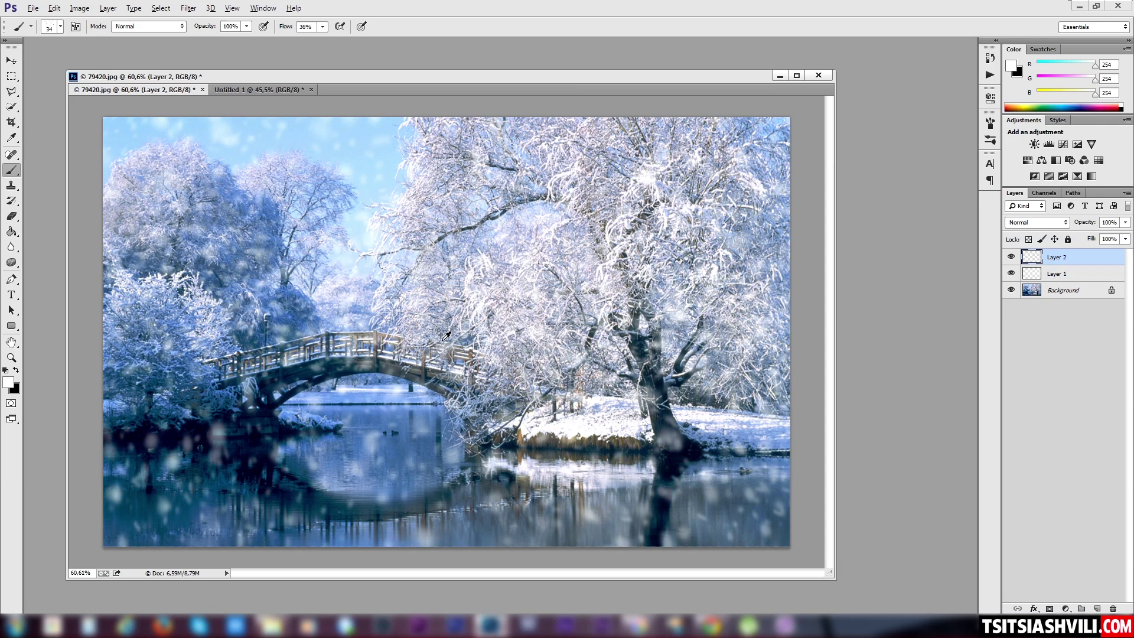
Hide and show Layer 1 to compare the photo without its snow, and hide the empty Layer 2
scroll(446, 336, "down", 2)
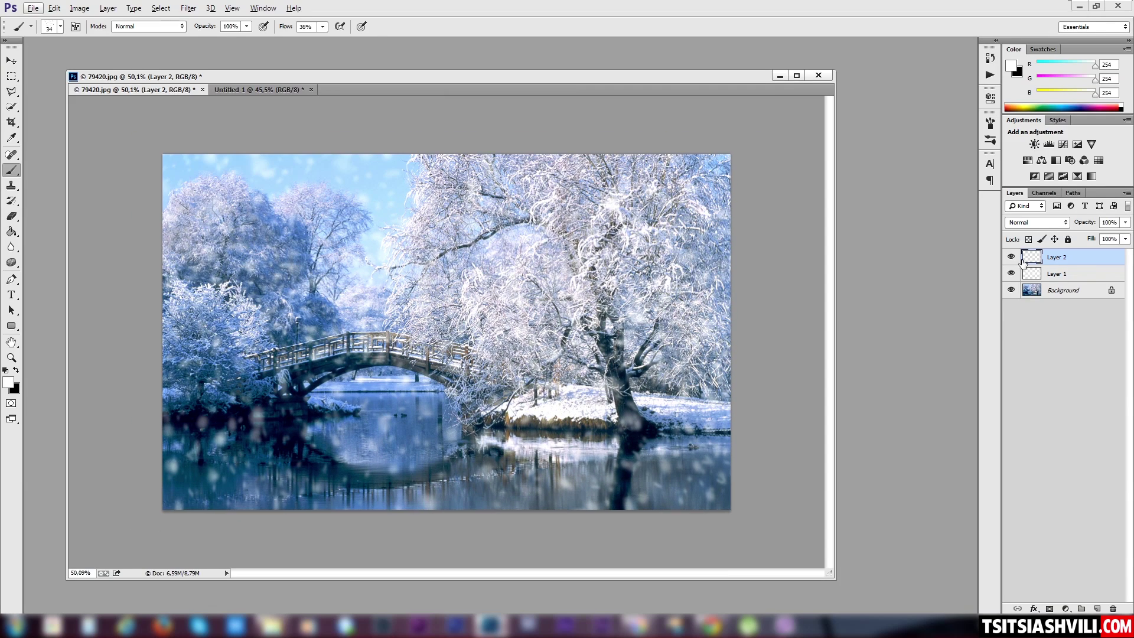
left_click(1012, 274)
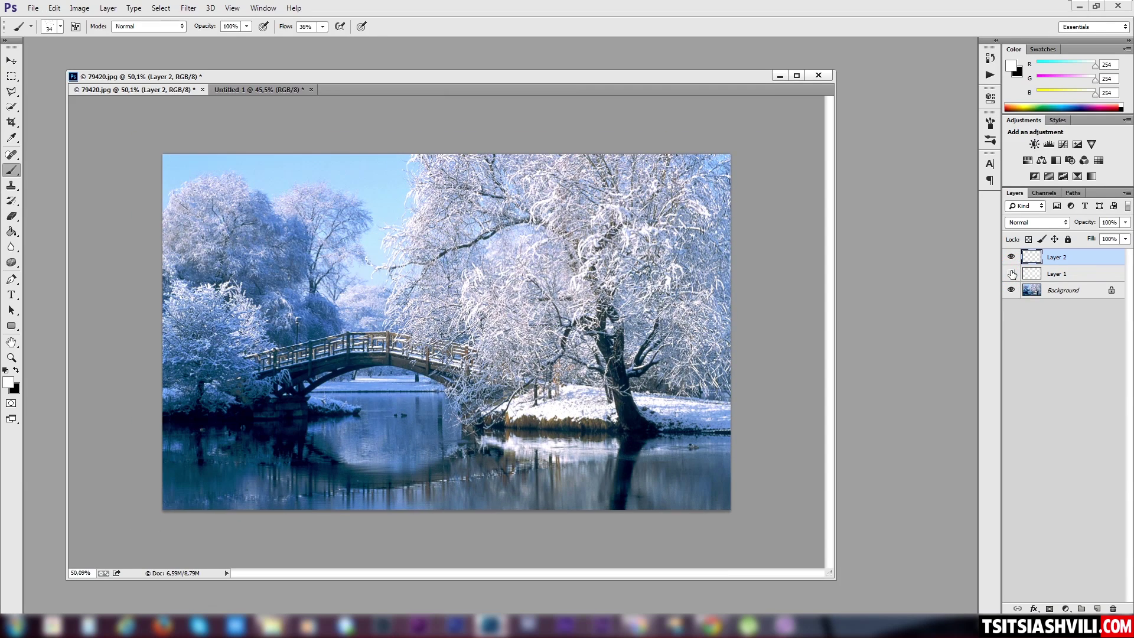
left_click(1012, 273)
left_click(1012, 258)
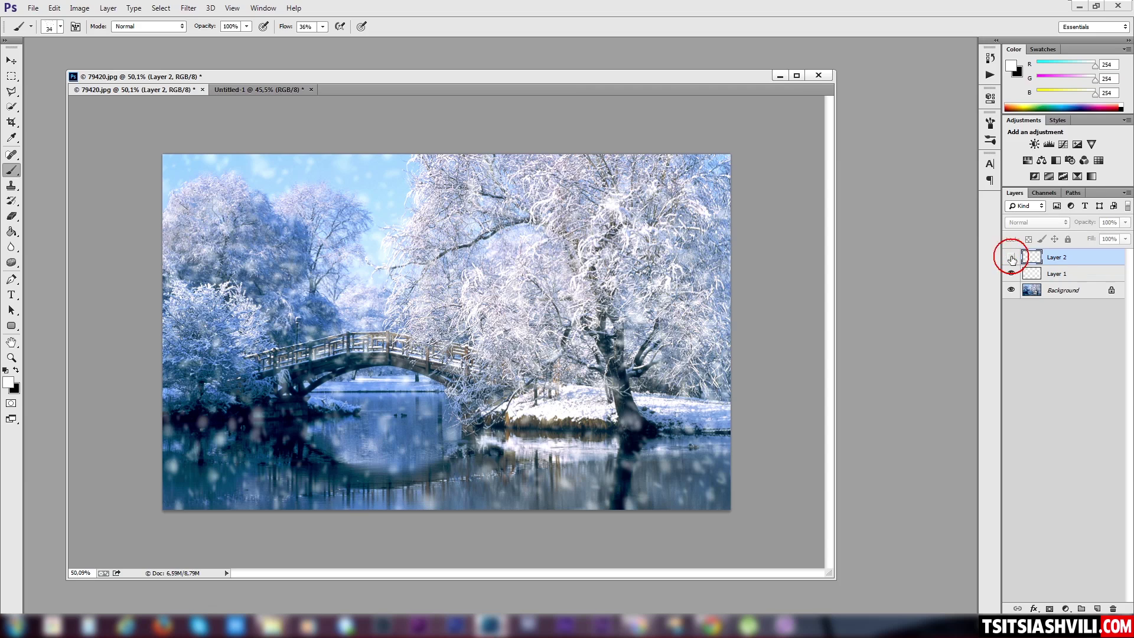
Lower the opacity of the snow on Layer 1 to 75%
left_click(1046, 273)
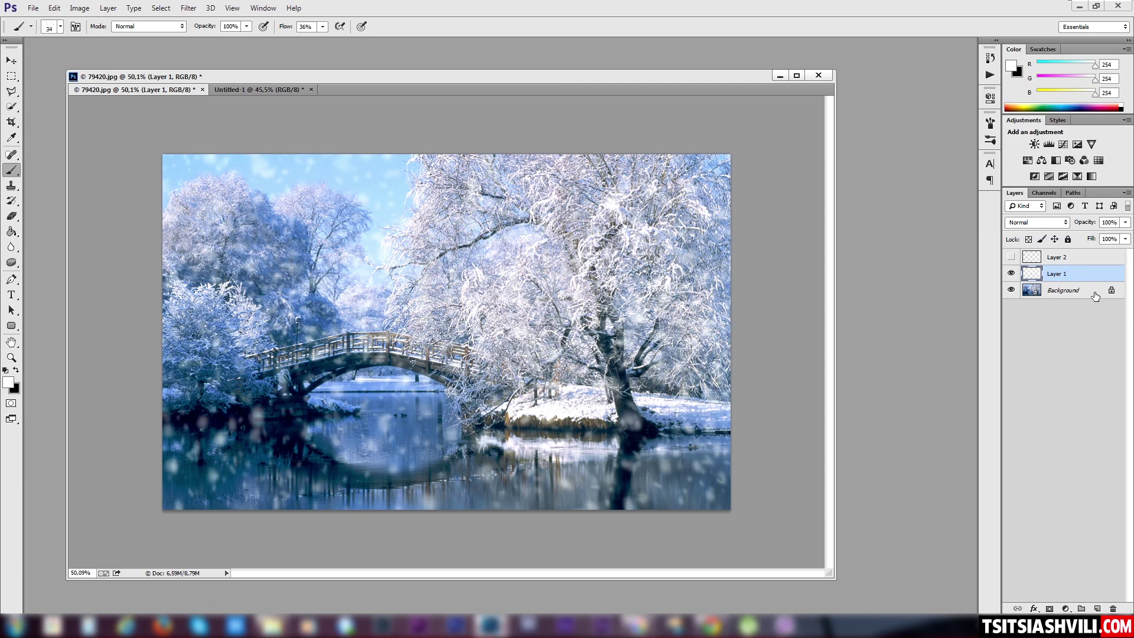
left_click(1126, 222)
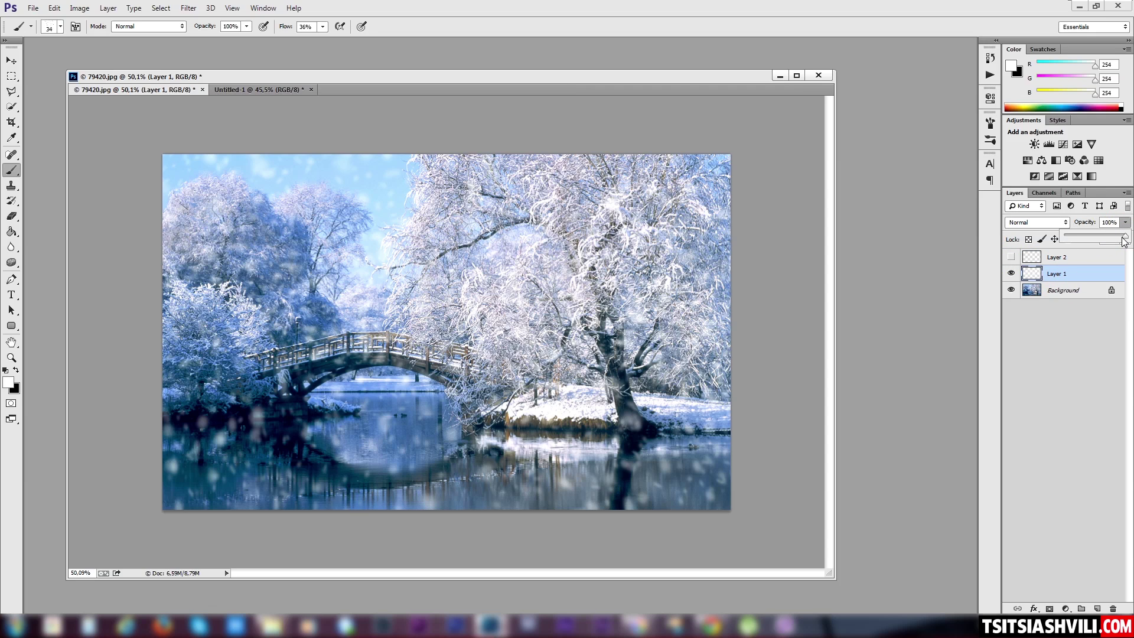
mouse_move(1124, 238)
left_mouse_down()
mouse_move(1103, 238)
mouse_move(1113, 243)
left_mouse_up()
left_click(1033, 274)
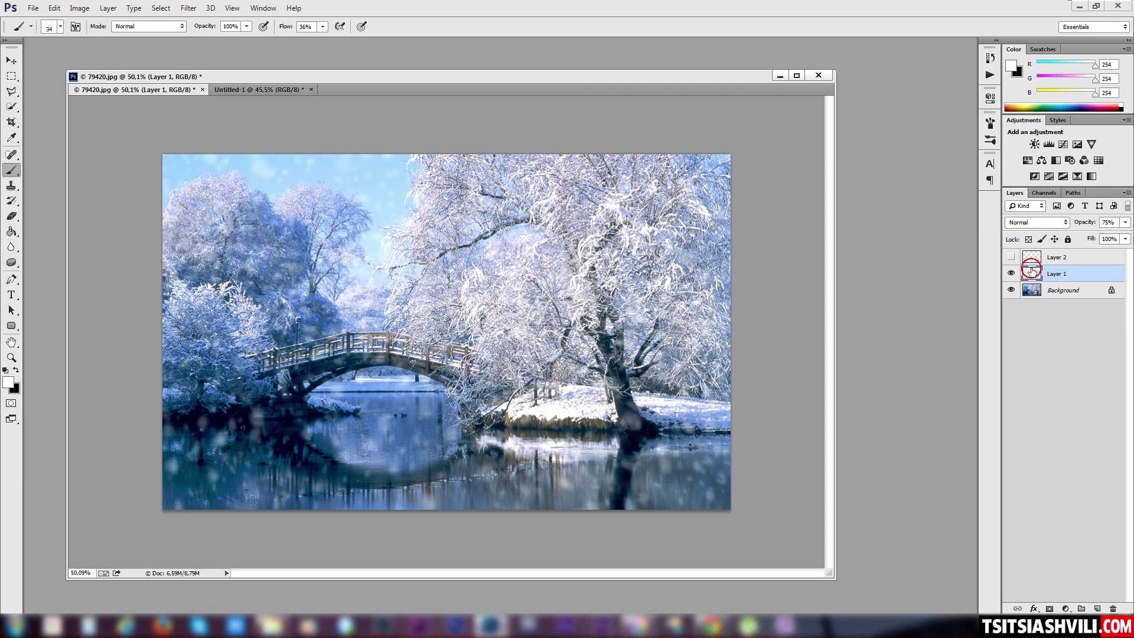
Duplicate the snow Layer 1 and shift the copy slightly to the right for denser snowfall
left_click_drag(1032, 273, 1031, 278)
key("ctrl+j")
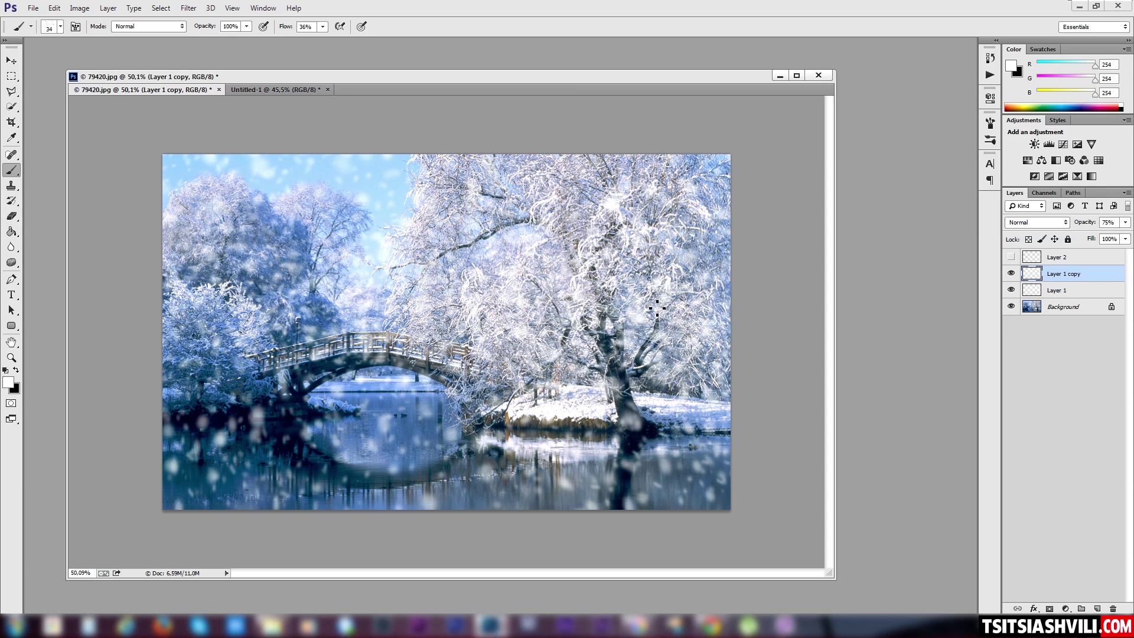
key("v")
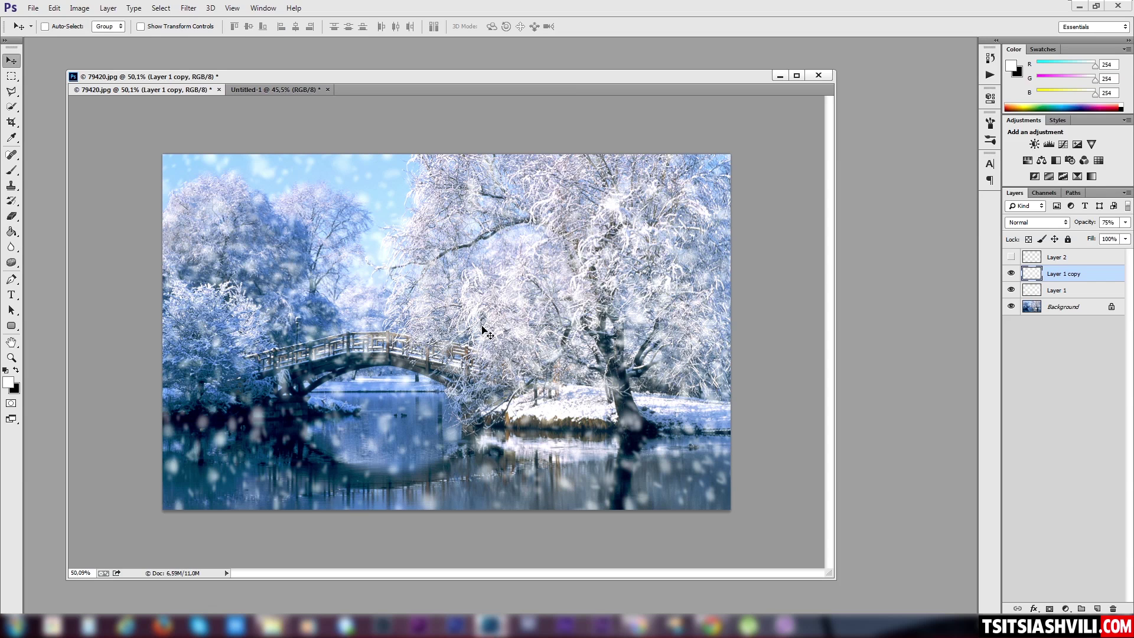
mouse_move(500, 329)
left_mouse_down()
mouse_move(519, 325)
mouse_move(469, 329)
mouse_move(535, 328)
left_mouse_up()
Reposition the document window and examine the doubled snowfall over the photo at several zoom levels
scroll(561, 363, "down", 1)
key("alt")
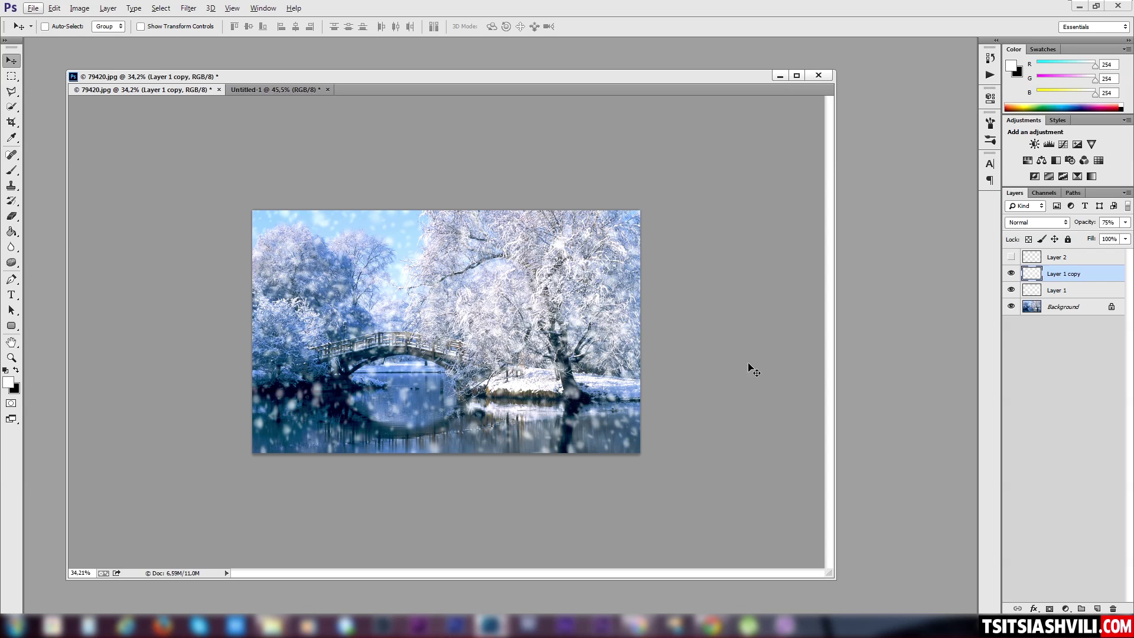
left_click_drag(641, 76, 696, 75)
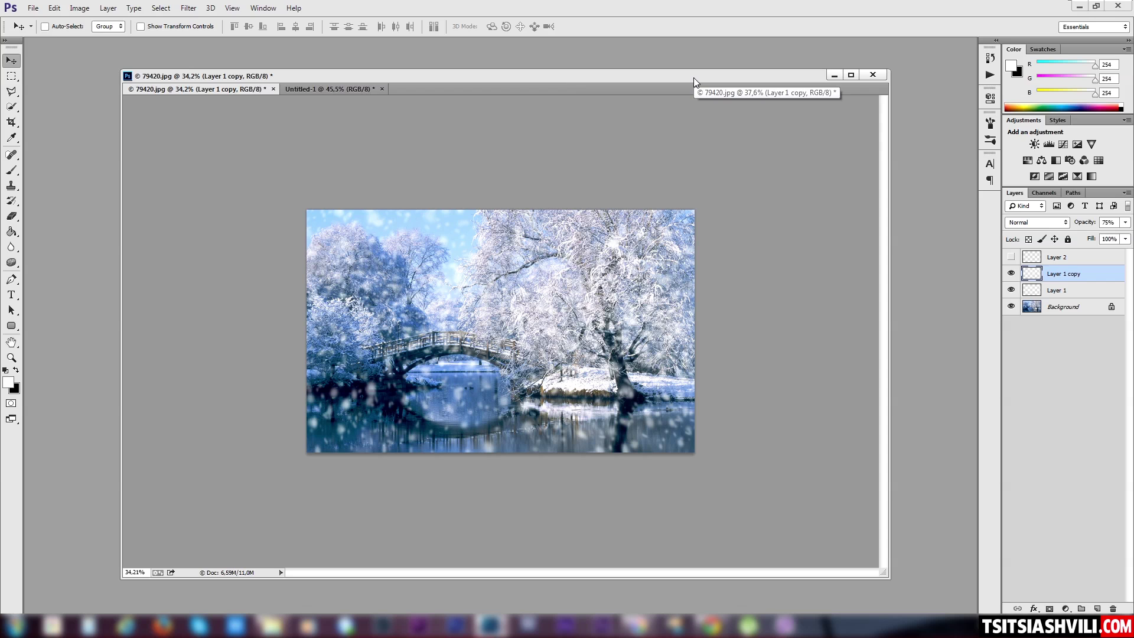
scroll(576, 308, "down", 2)
scroll(579, 312, "up", 5)
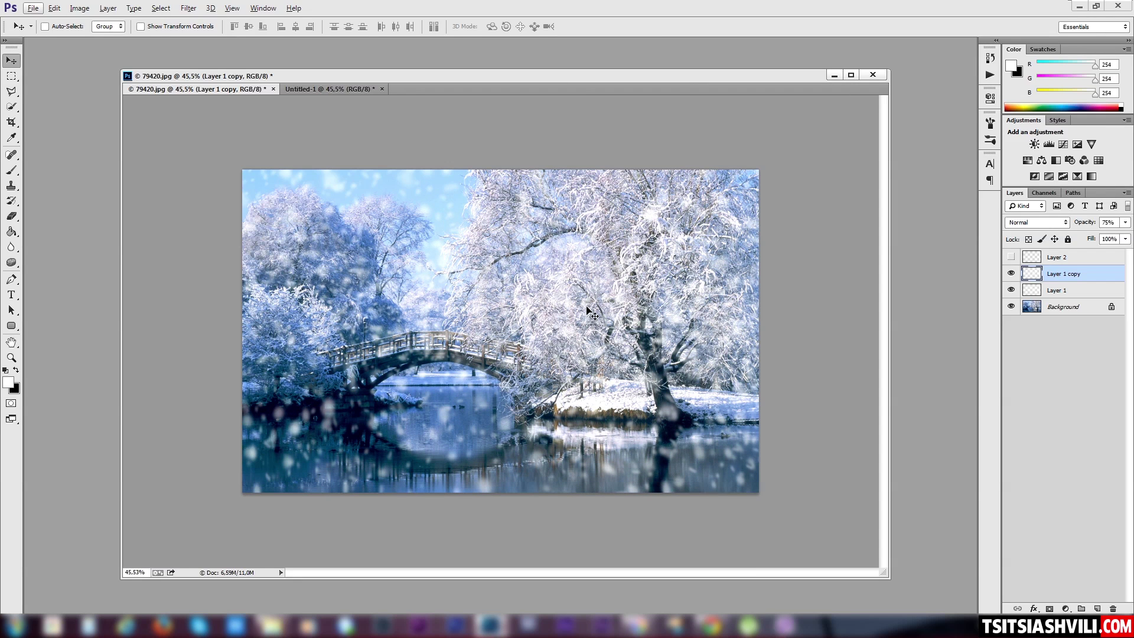
scroll(585, 325, "up", 2)
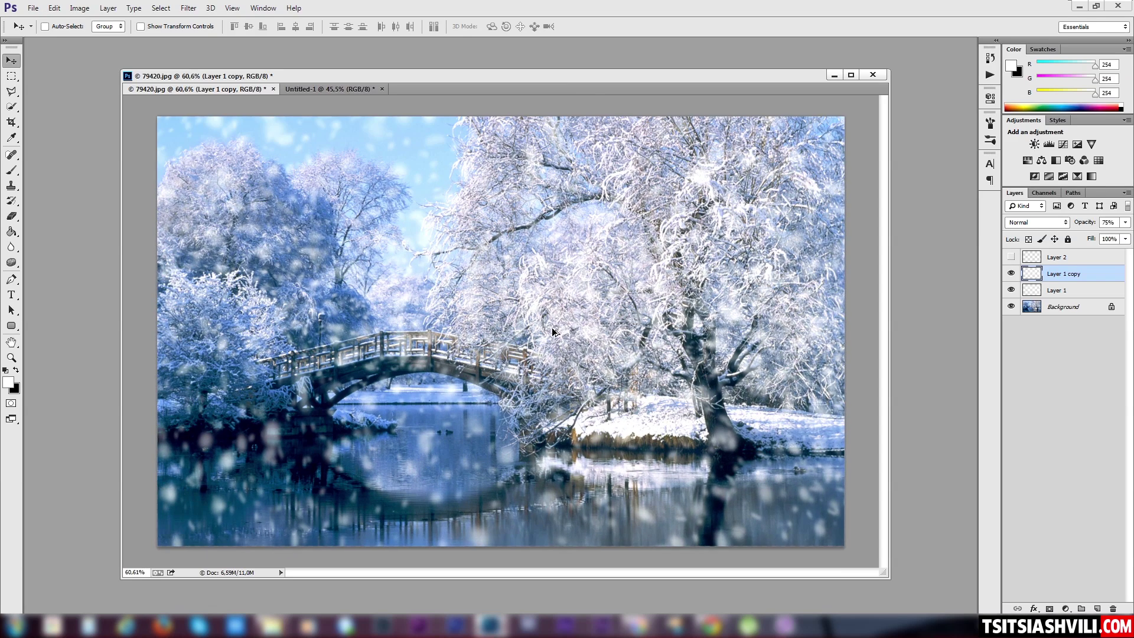
scroll(584, 338, "down", 2)
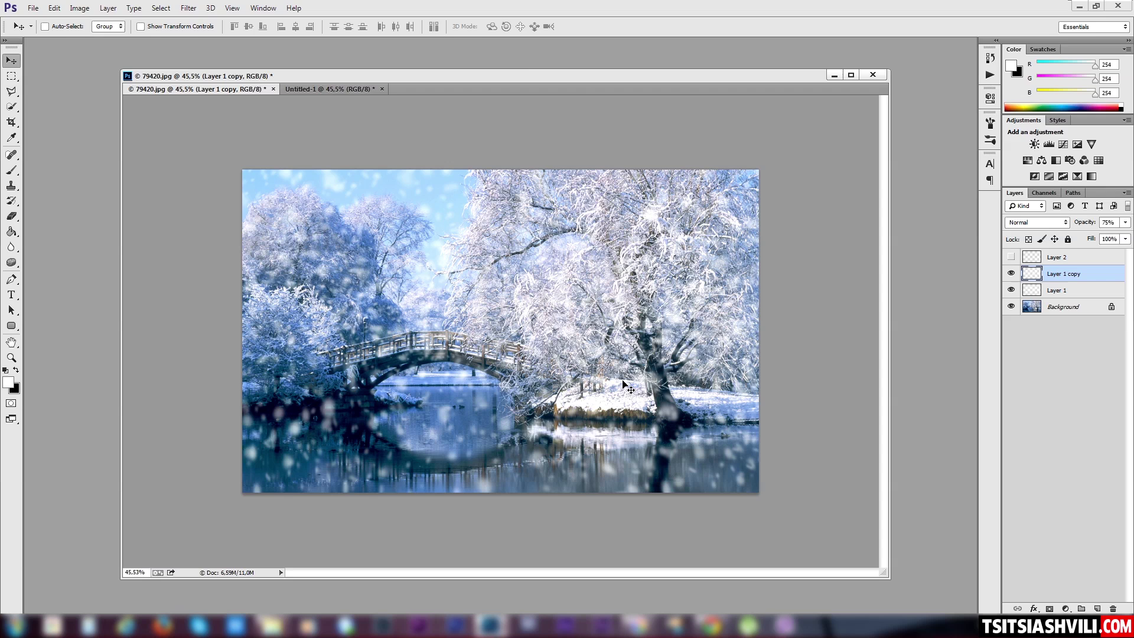
mouse_move(550, 77)
left_mouse_down()
mouse_move(545, 50)
mouse_move(544, 76)
left_mouse_up()
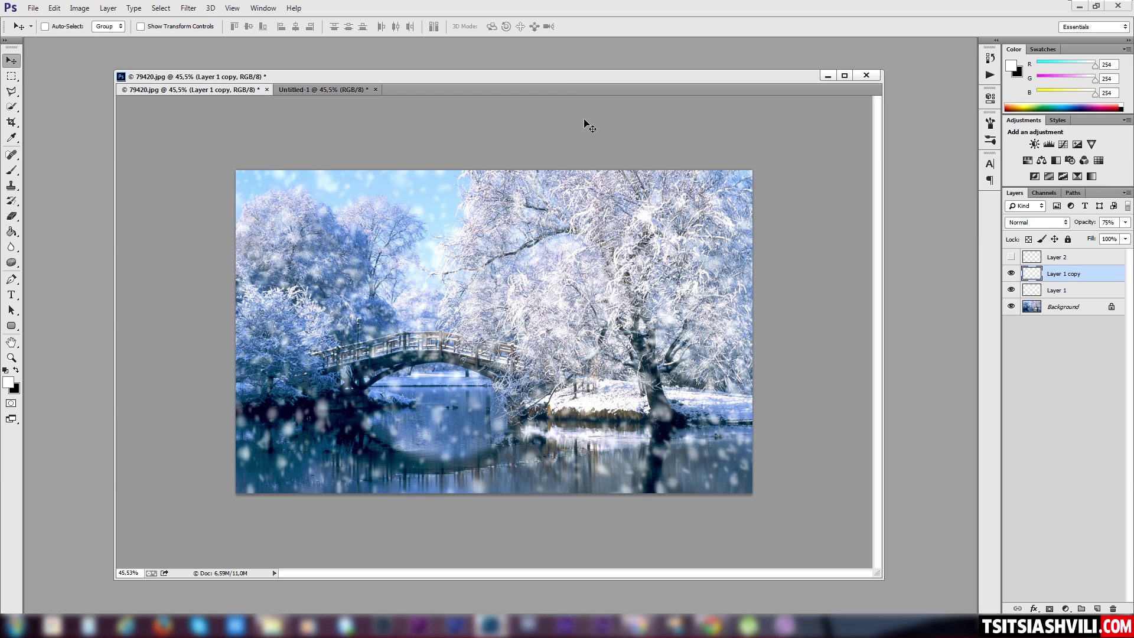
left_click_drag(608, 76, 608, 67)
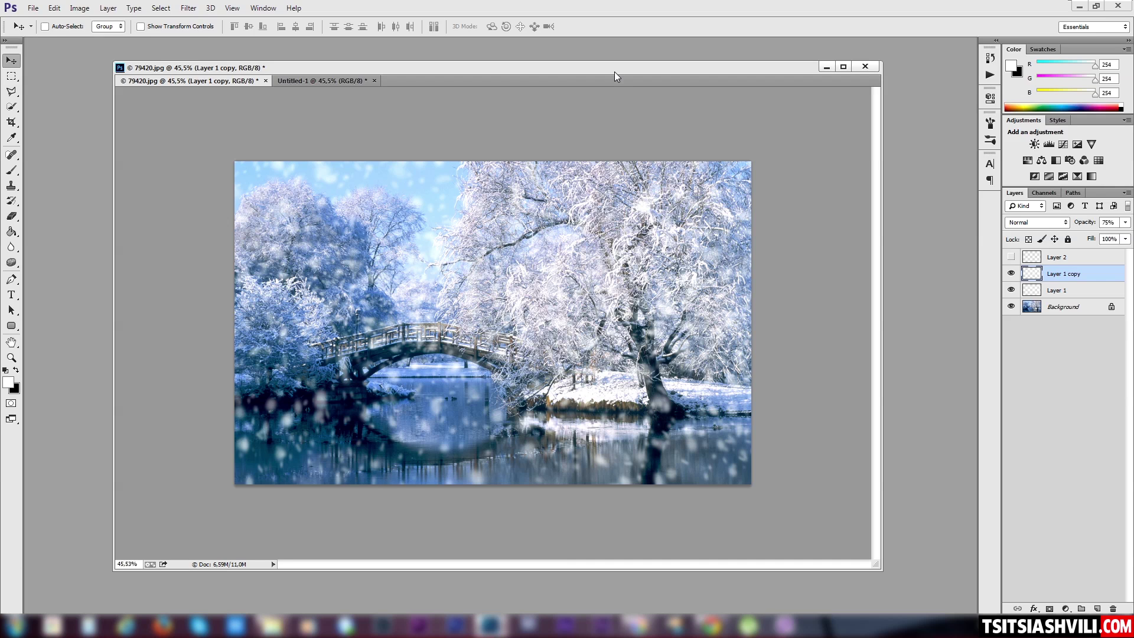
left_click_drag(616, 71, 633, 71)
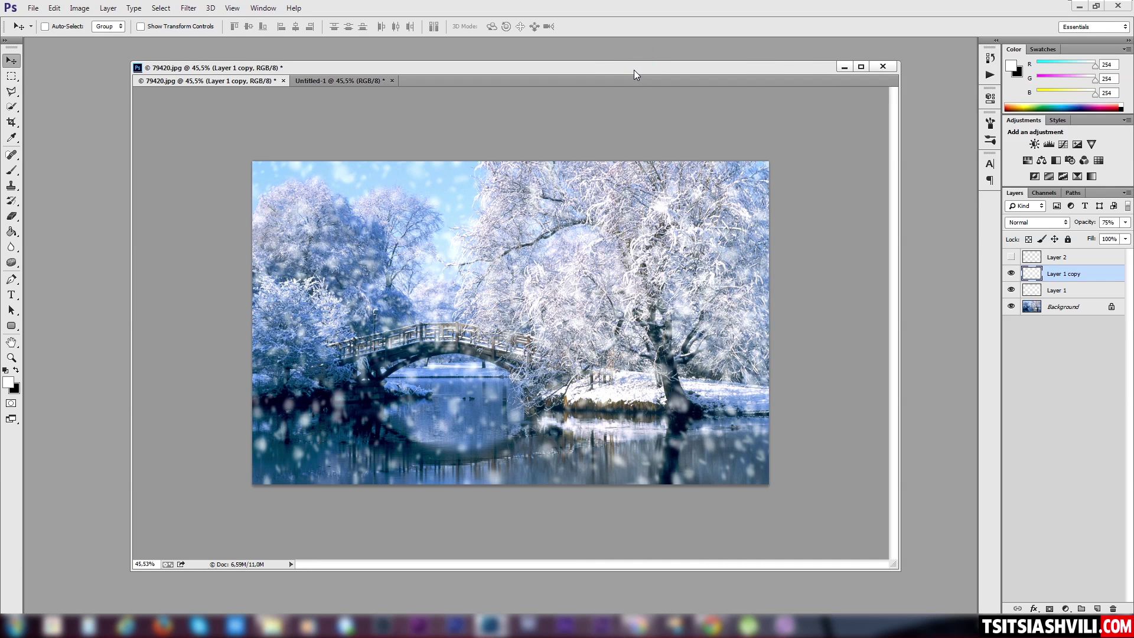
Switch to the Brush tool and look through the available brush presets without choosing another one
right_click(598, 240)
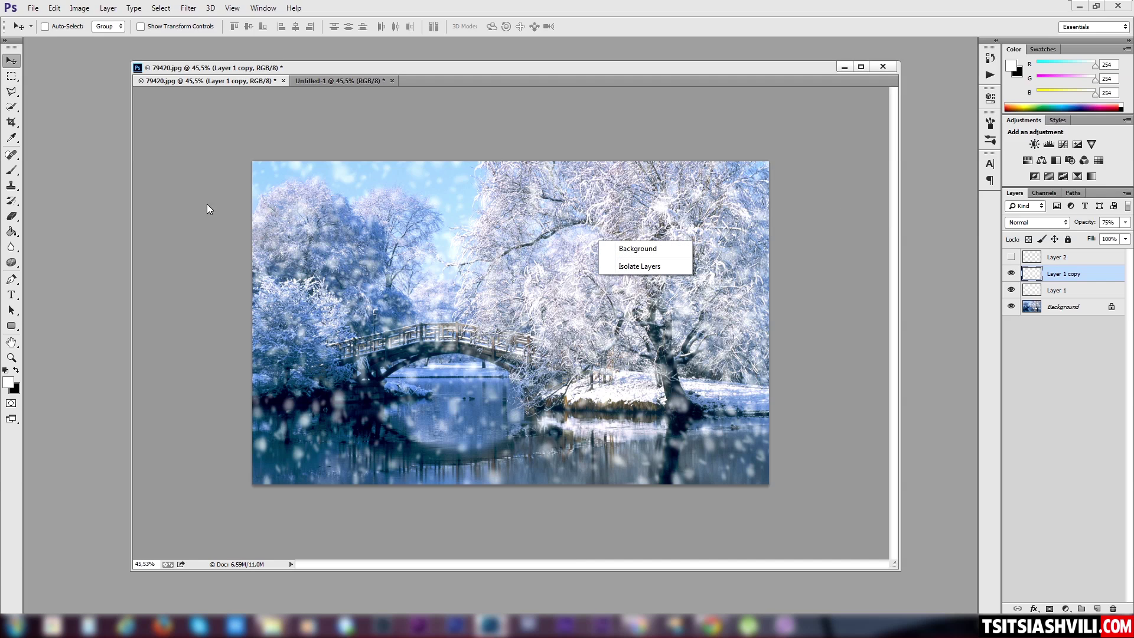
key("Escape")
key("b")
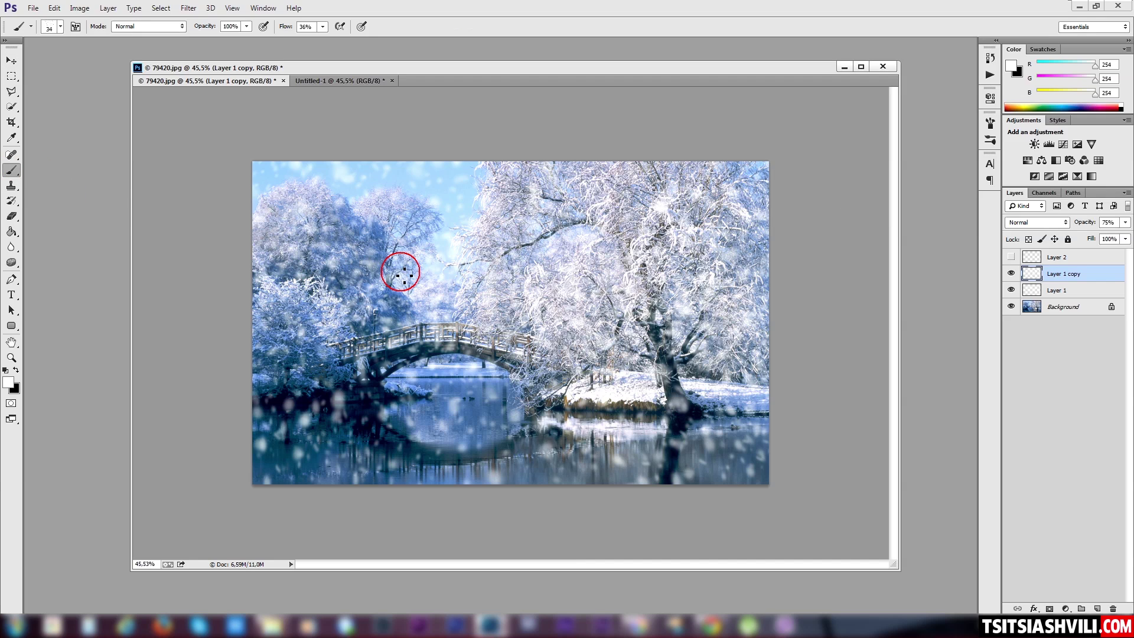
right_click(401, 272)
left_click_drag(654, 491, 647, 364)
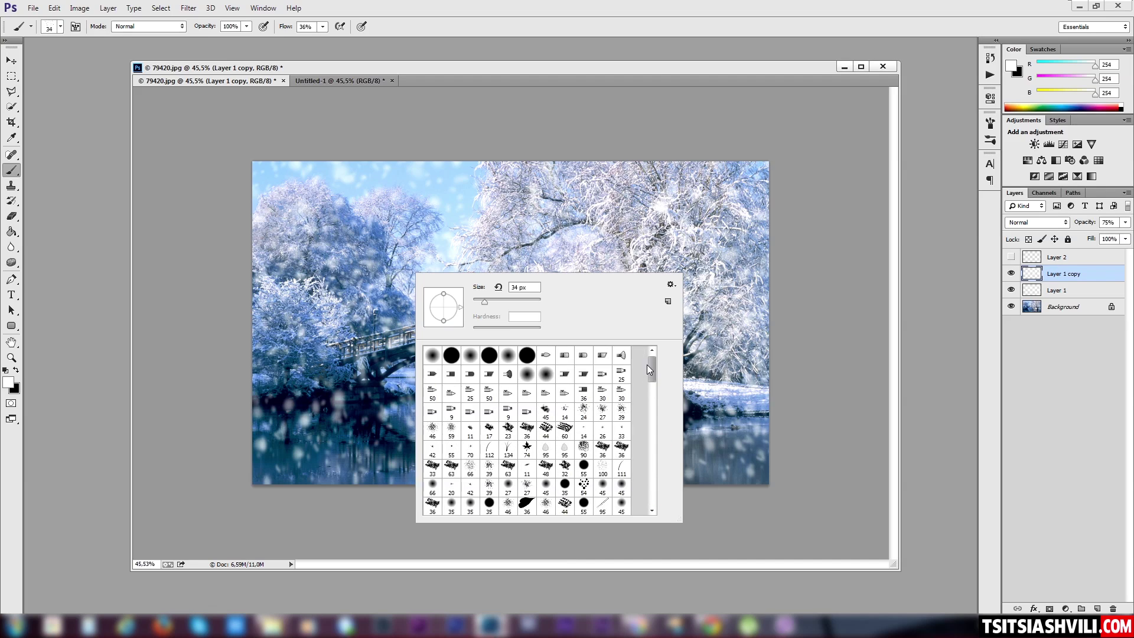
left_click(660, 69)
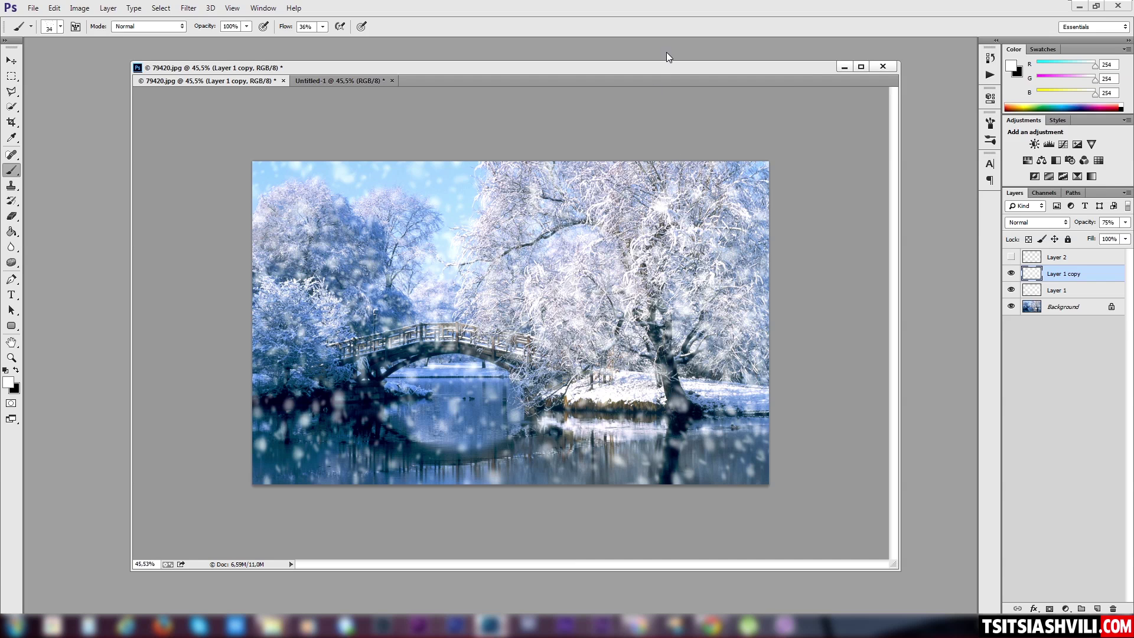
left_click_drag(658, 70, 633, 70)
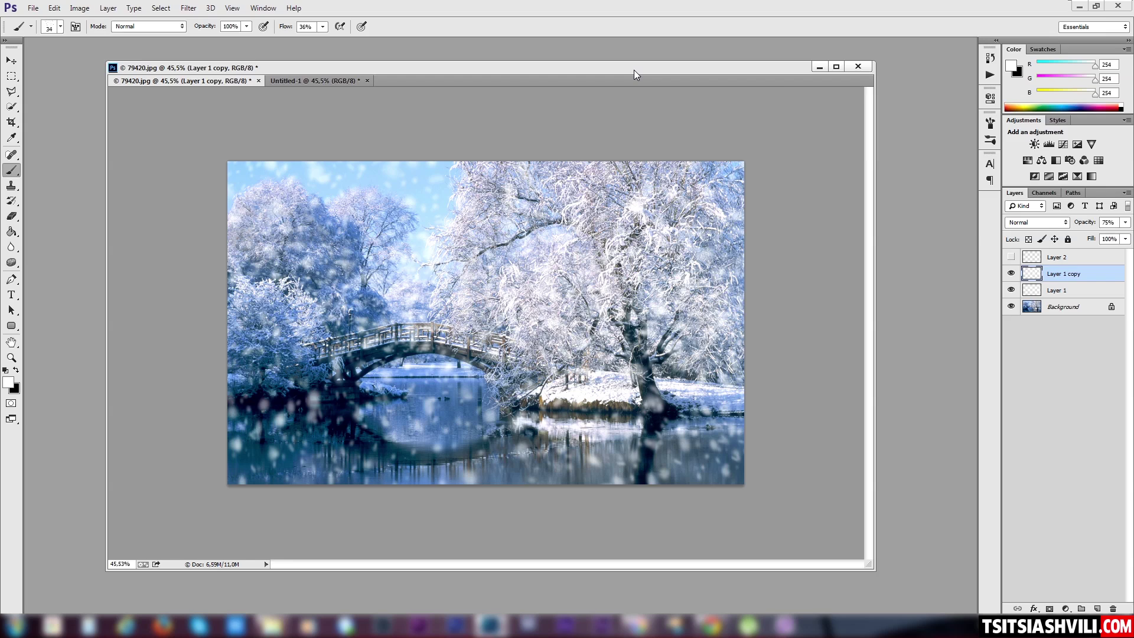